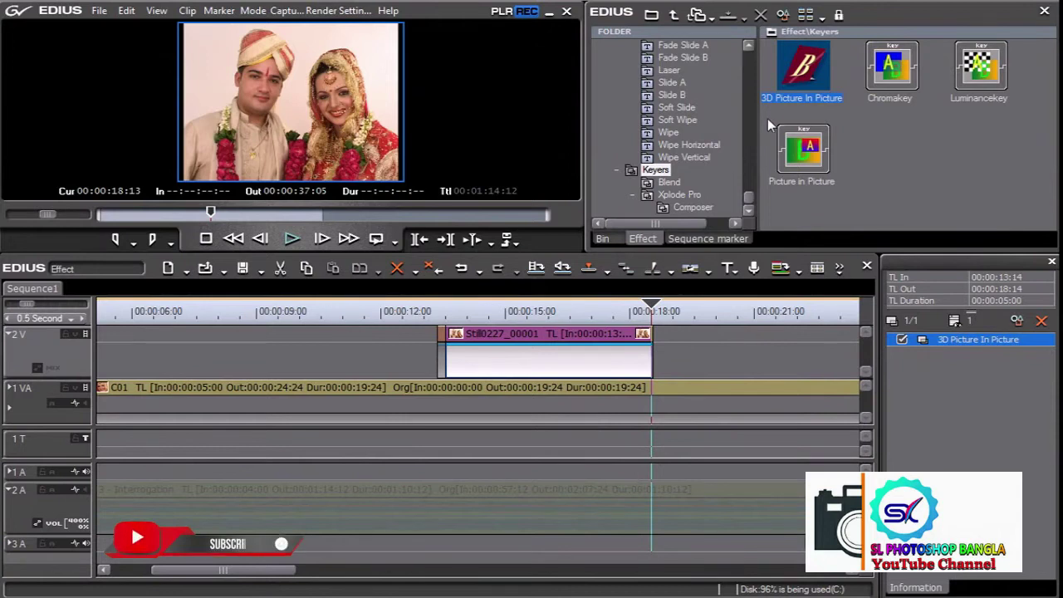
Delete the Still0227_00001 clip from track 2V and save Effect.ezp.
click(538, 335)
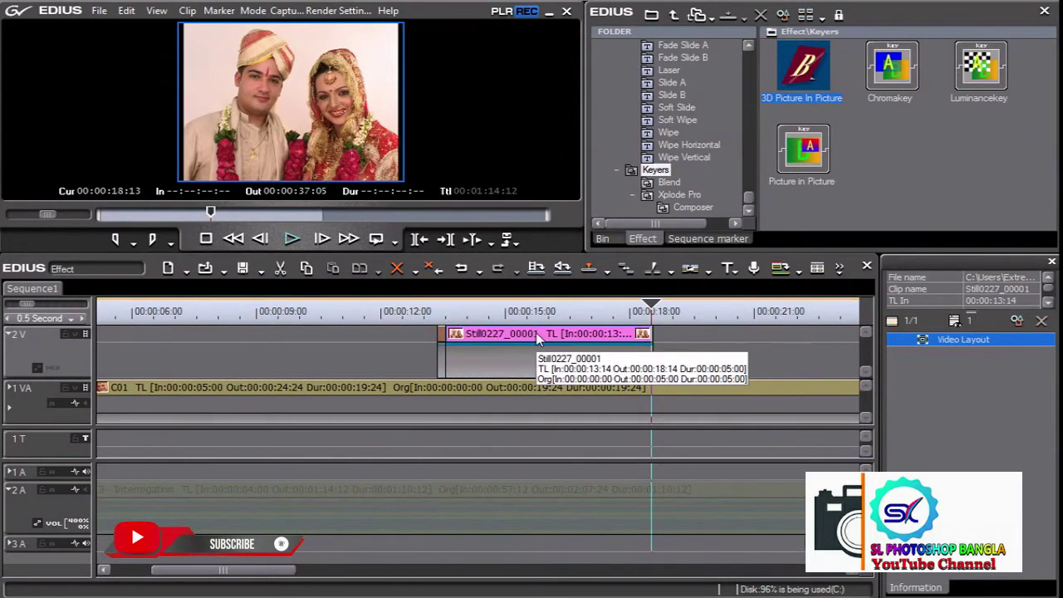
key(Delete)
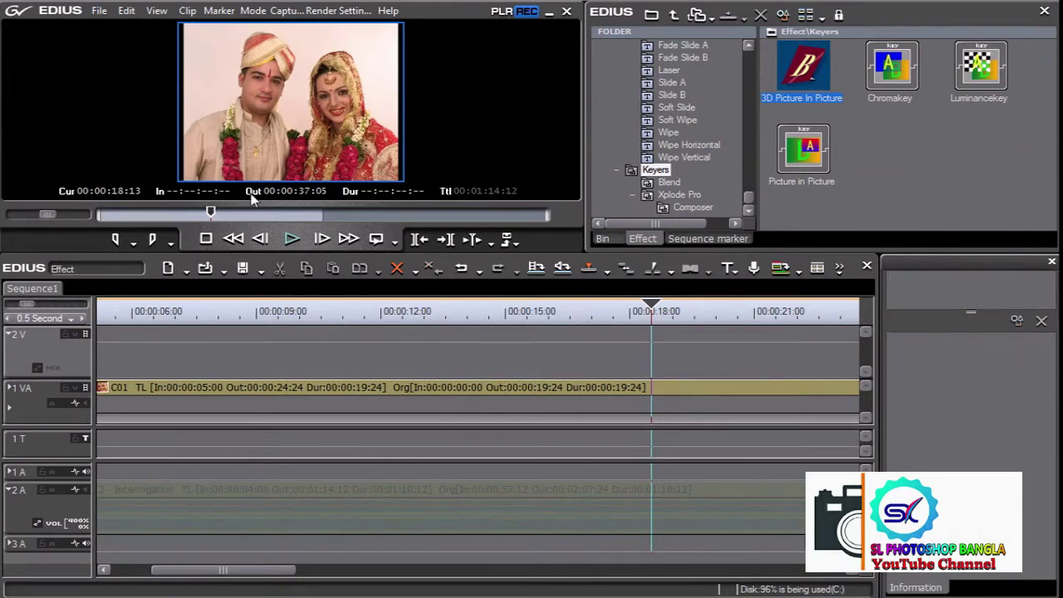
key(ctrl+s)
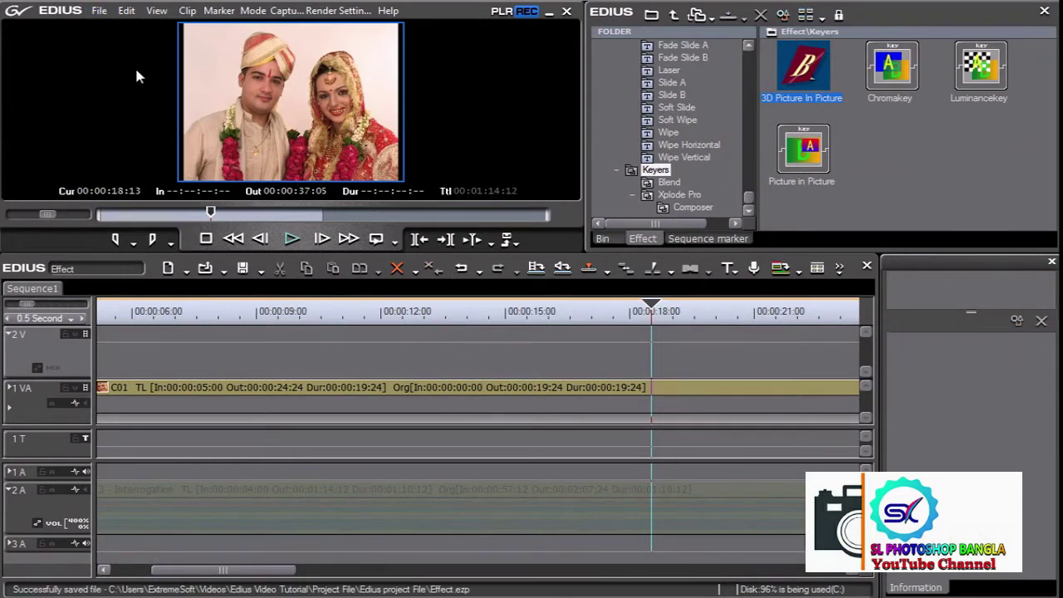
Create a new project with the My Custom SD PAL preset.
click(99, 11)
mouse_move(112, 33)
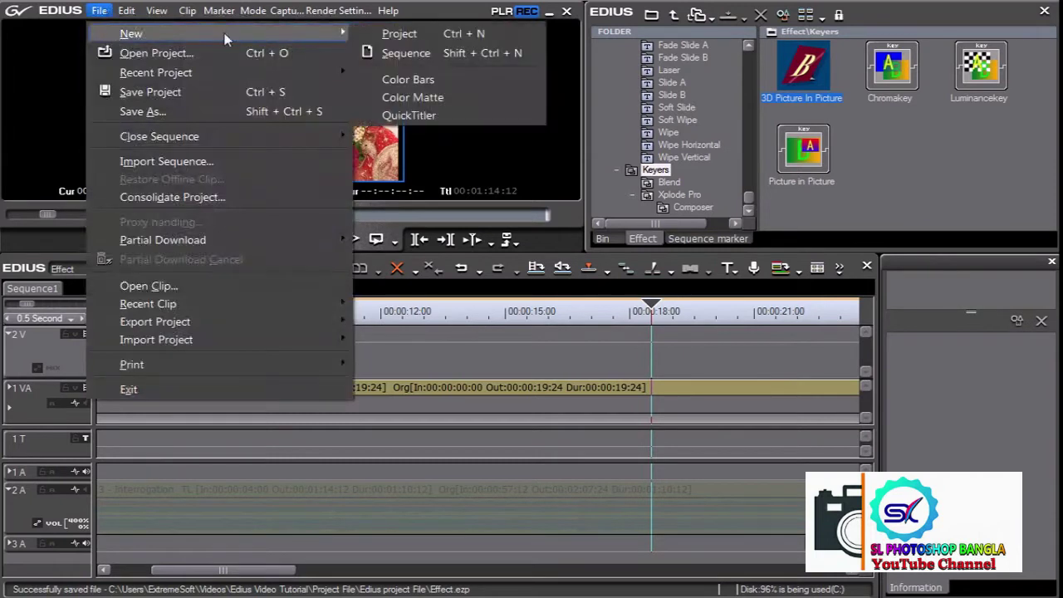
click(423, 33)
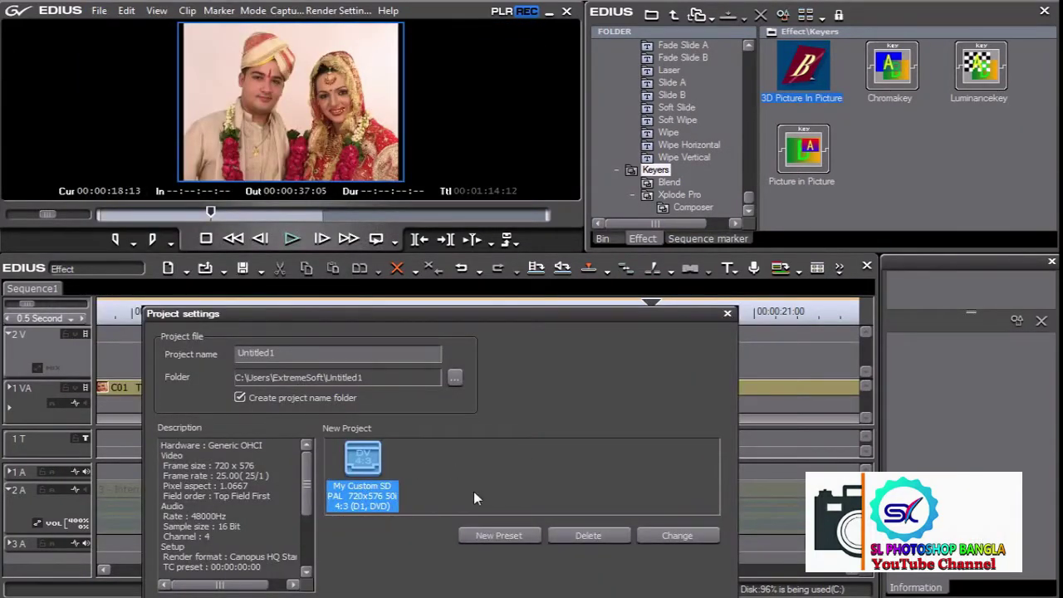
drag(505, 316, 542, 150)
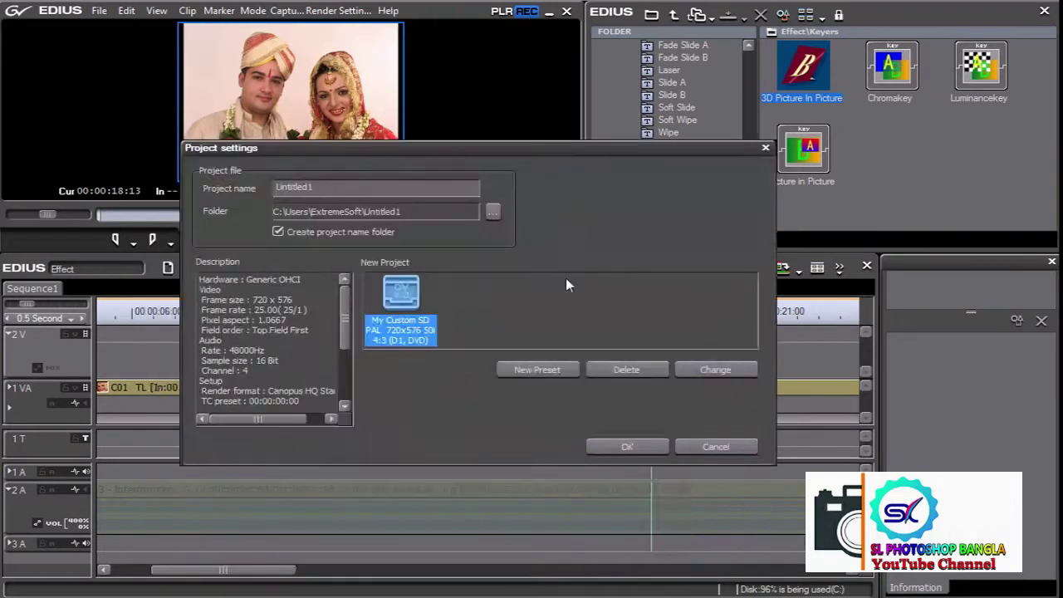
click(625, 440)
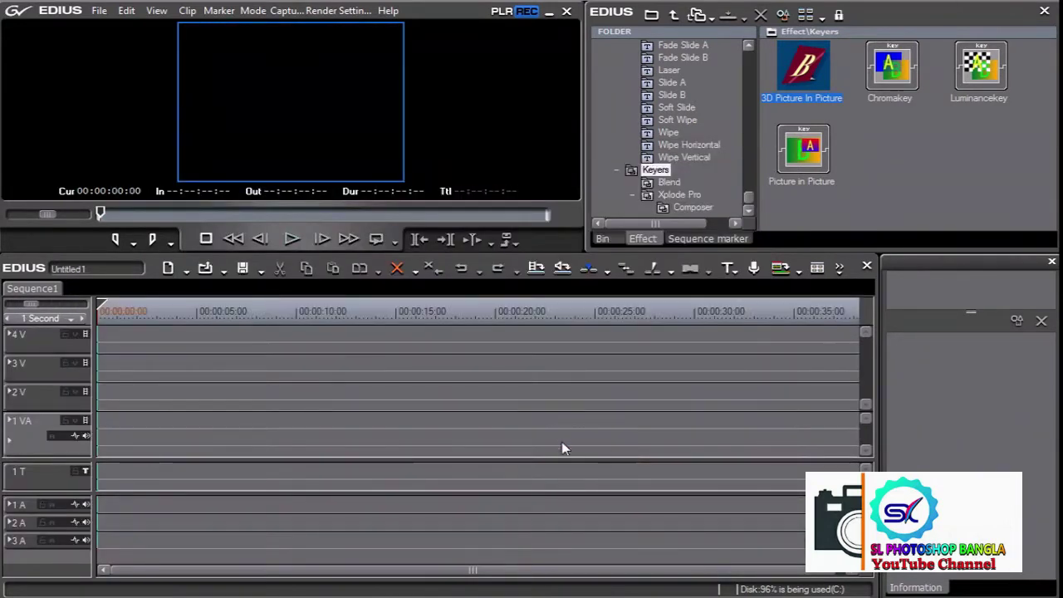
Save the project as Chromakey.ezp in the Edius project File folder.
click(99, 10)
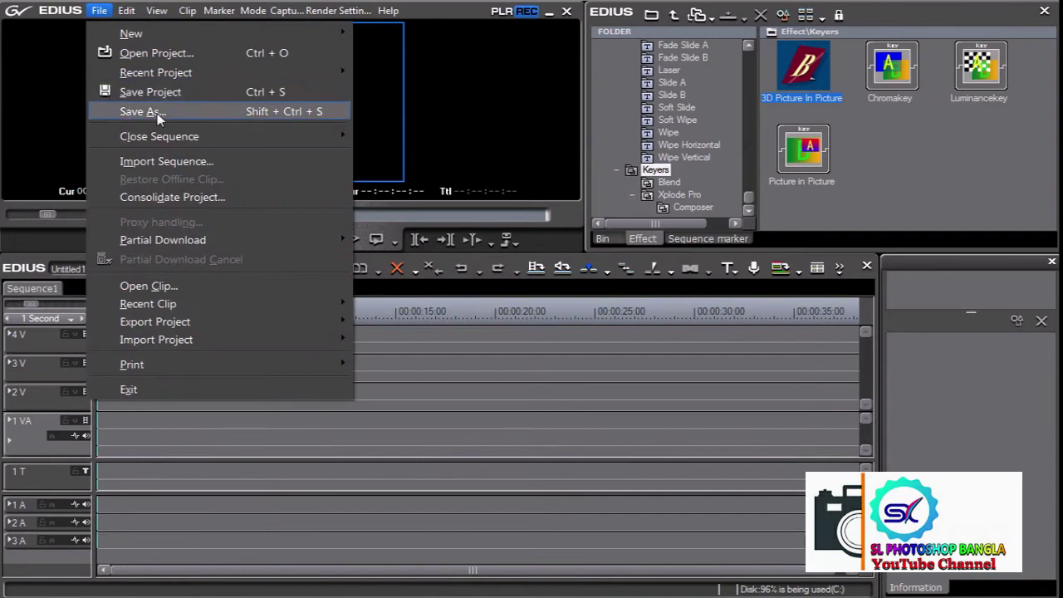
click(143, 108)
click(57, 160)
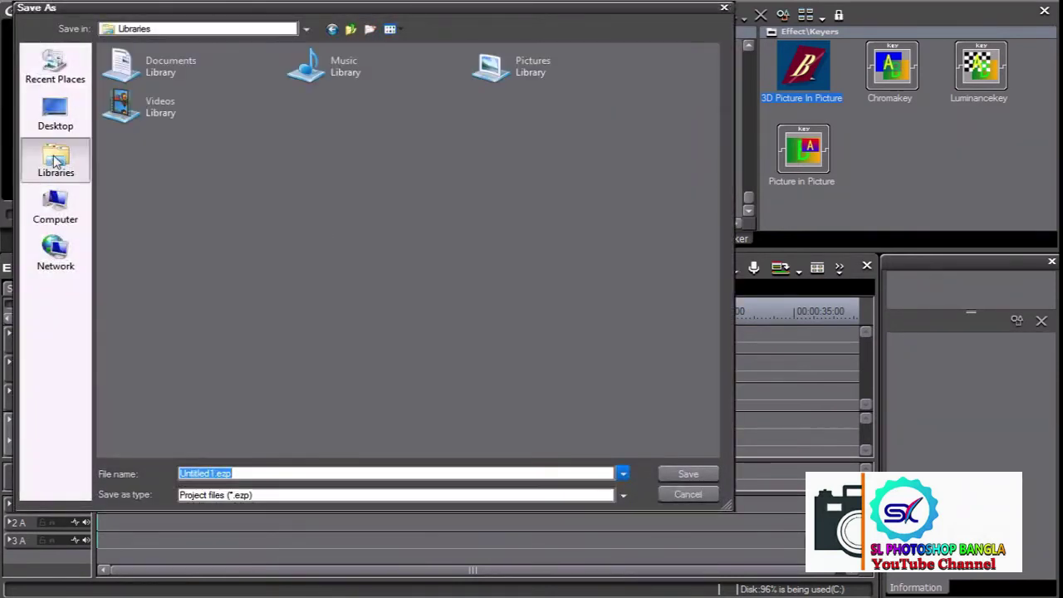
double_click(148, 110)
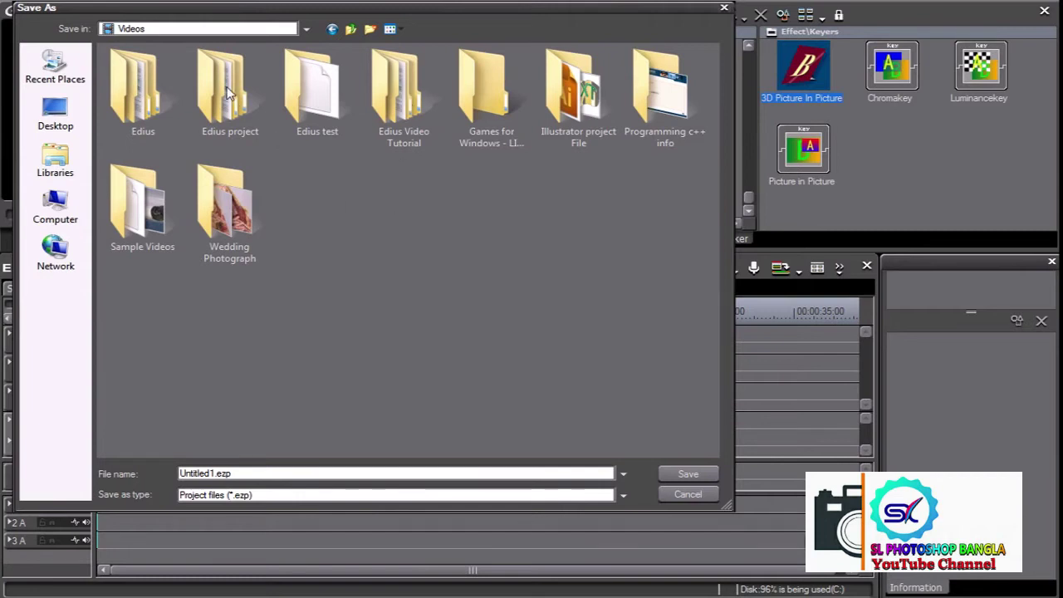
double_click(407, 137)
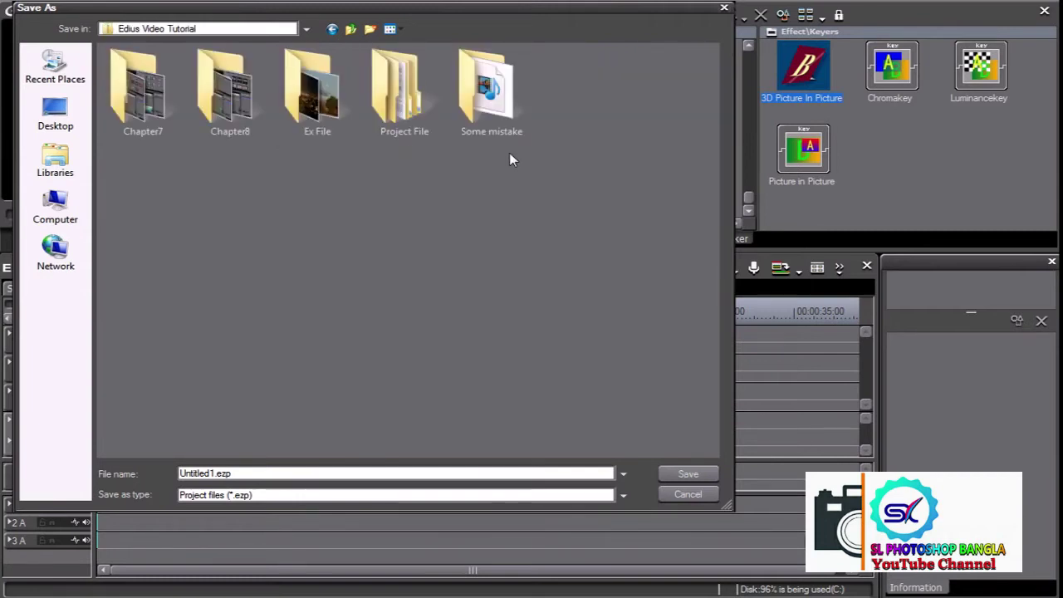
double_click(411, 100)
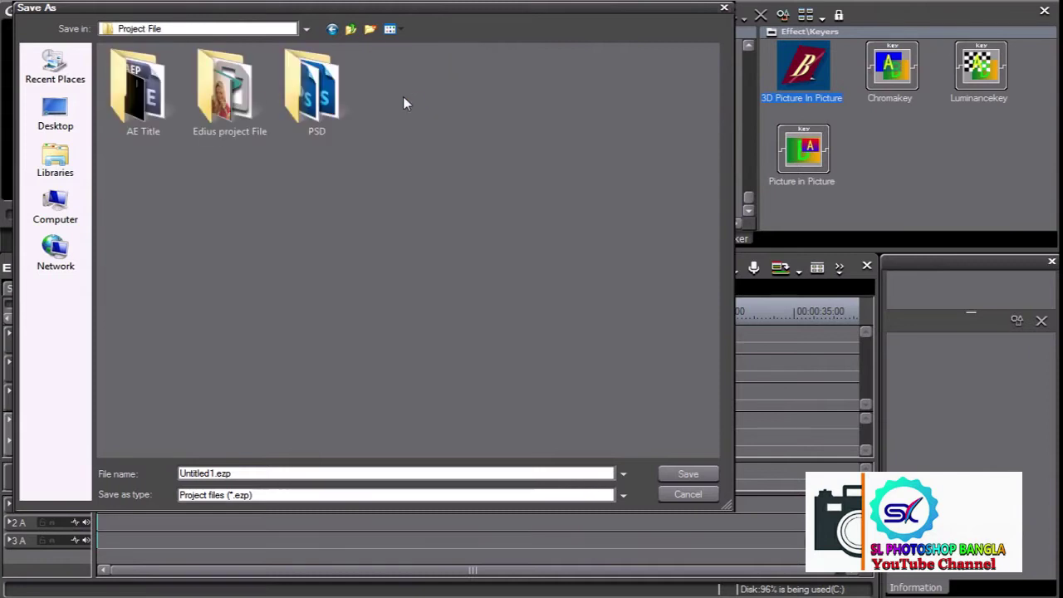
double_click(231, 104)
click(210, 472)
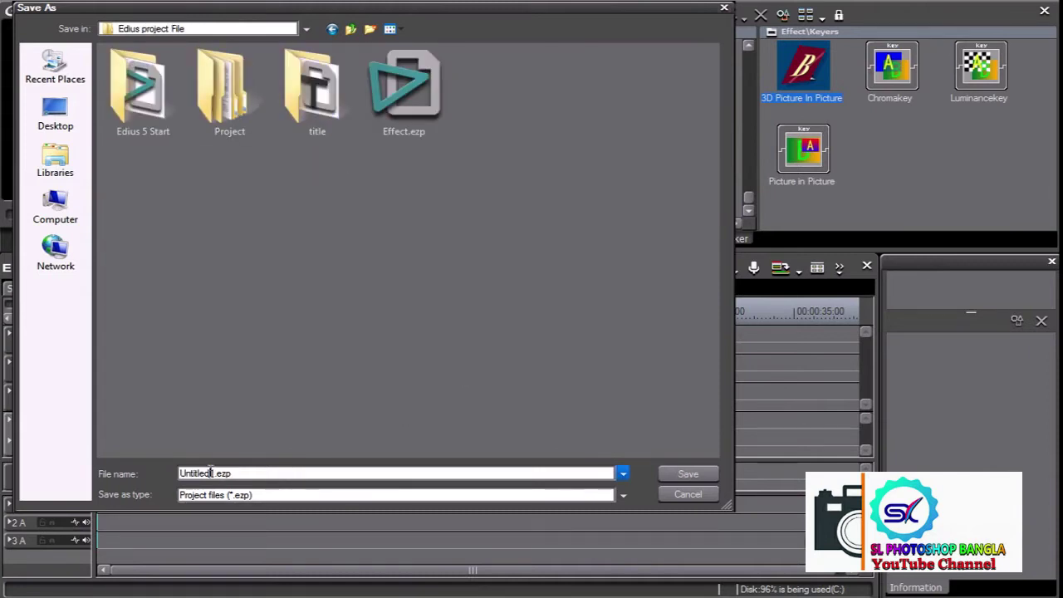
drag(216, 473, 126, 465)
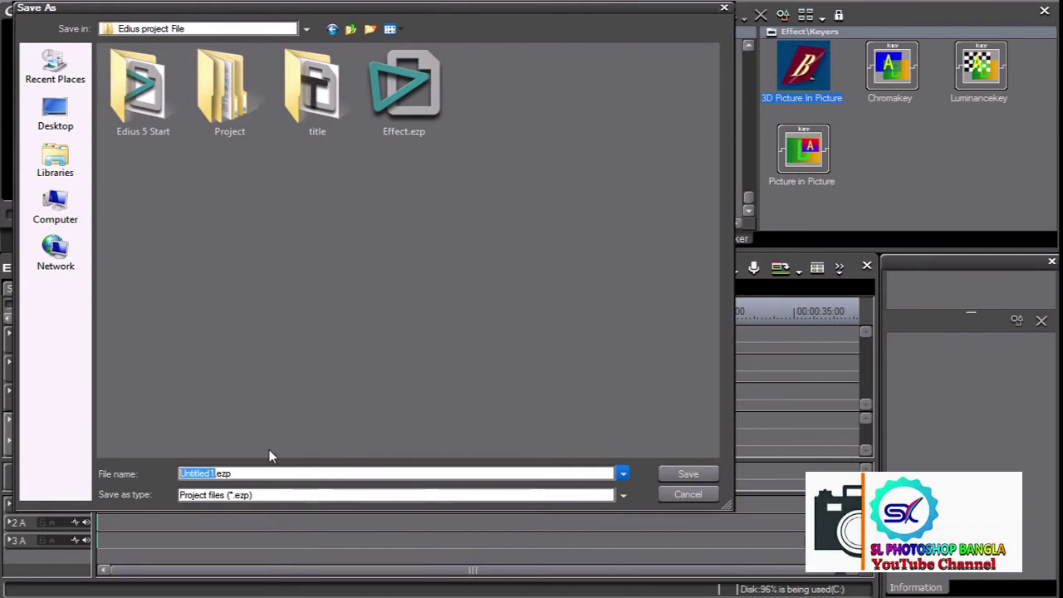
text(Ch)
text(romakey)
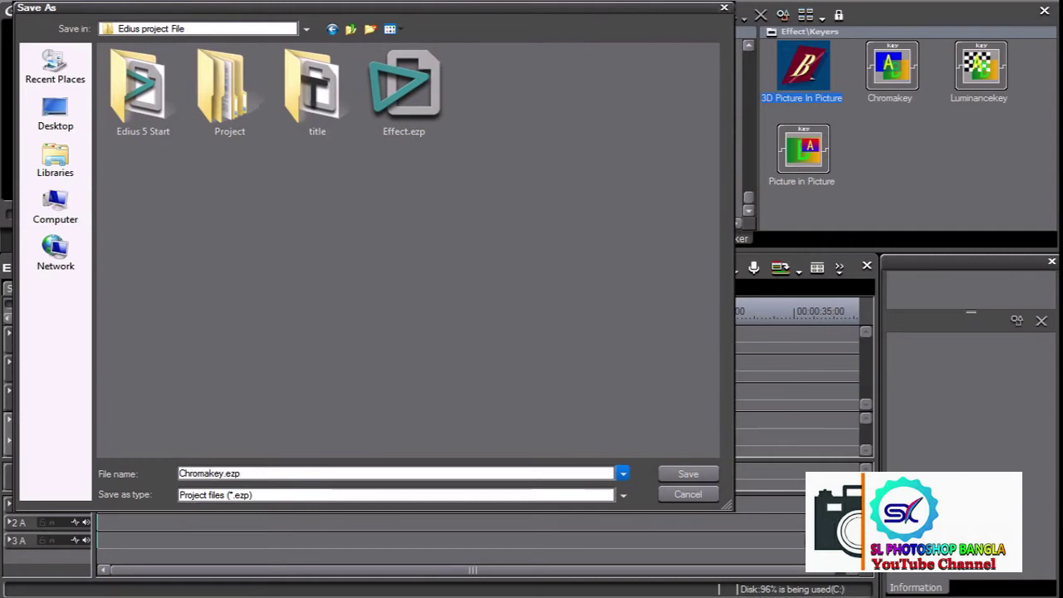
click(689, 474)
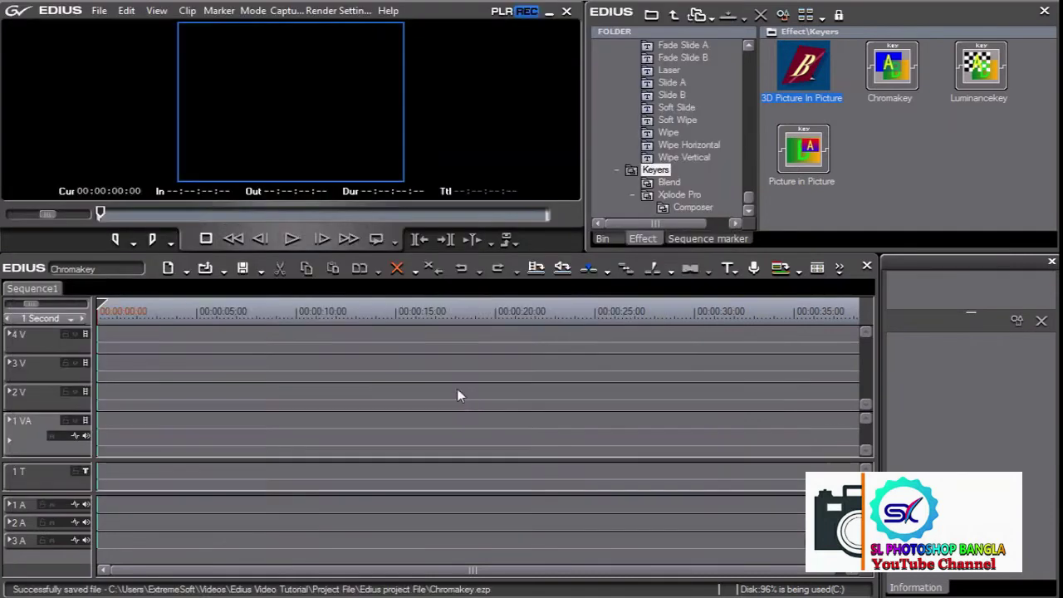
Create a Video folder under root in the project bin, removing the stray extra folder.
click(605, 239)
right_click(637, 83)
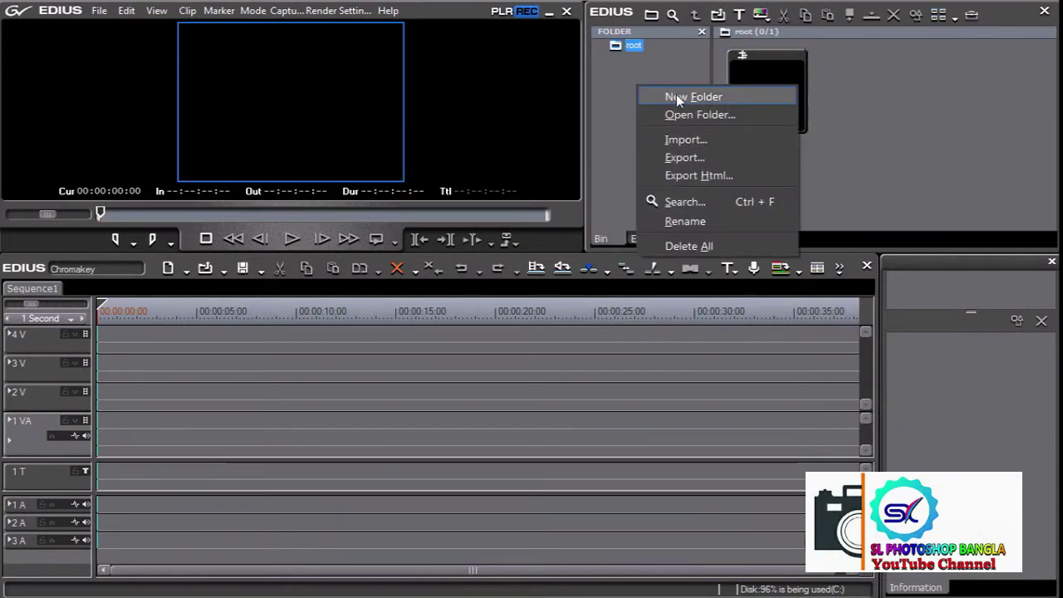
click(677, 96)
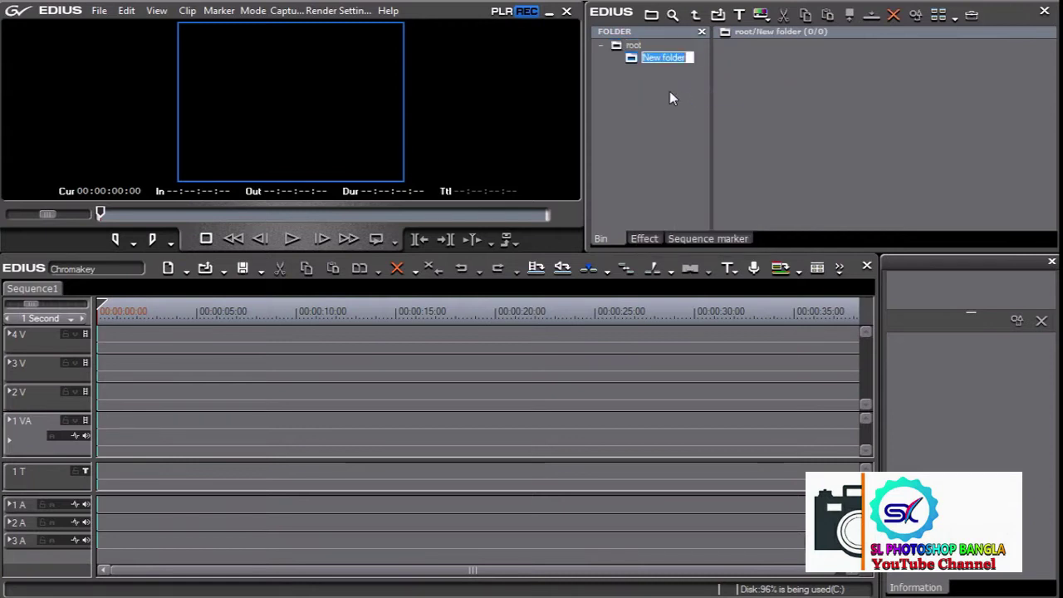
text(Video)
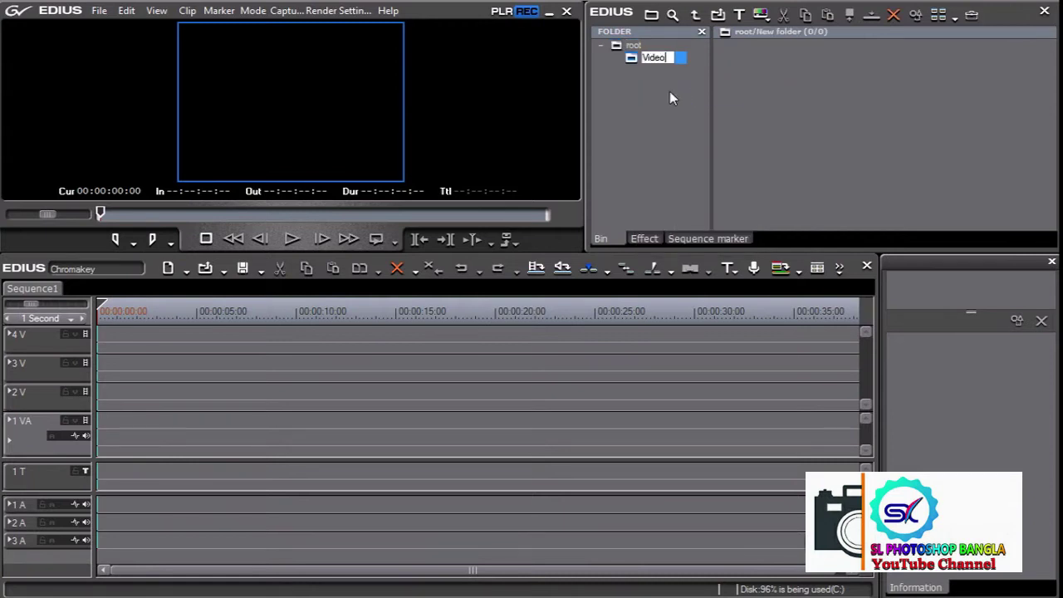
key(Return)
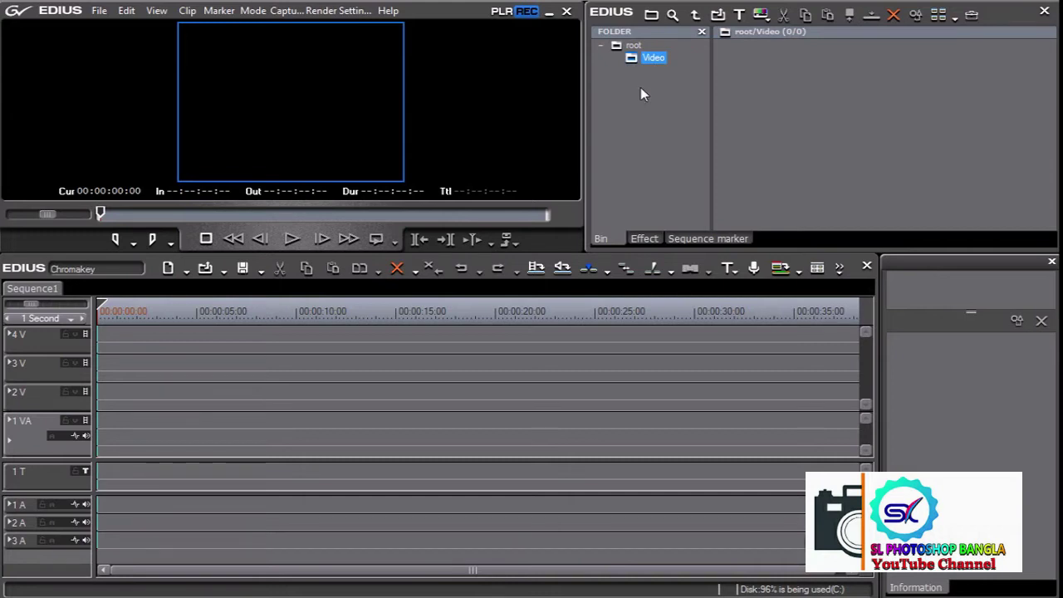
right_click(639, 87)
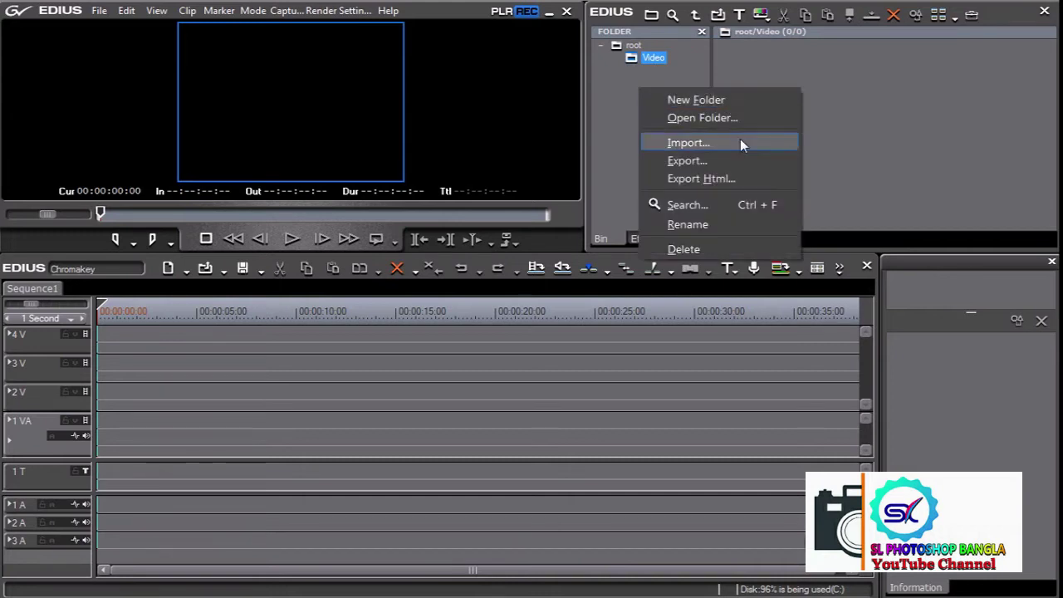
click(724, 99)
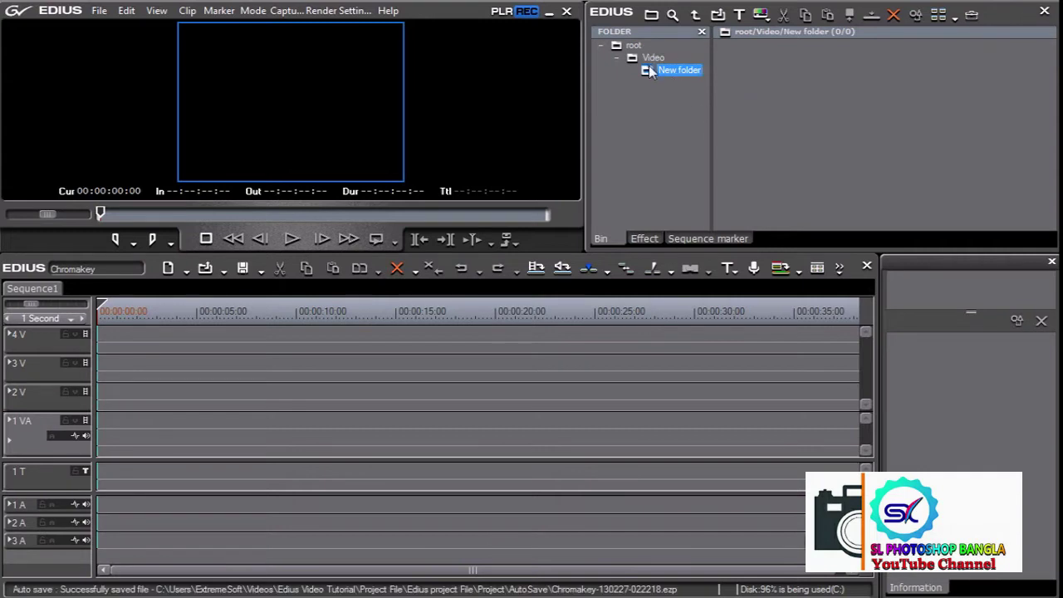
key(Delete)
click(785, 148)
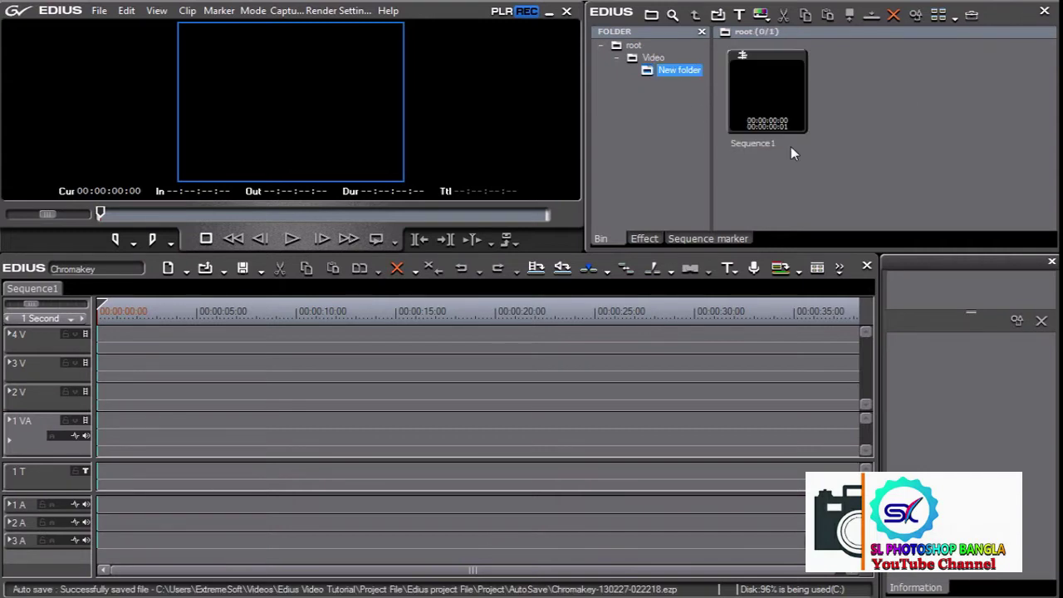
Add an Image folder under root, deleting the extra folder created inside it.
right_click(629, 97)
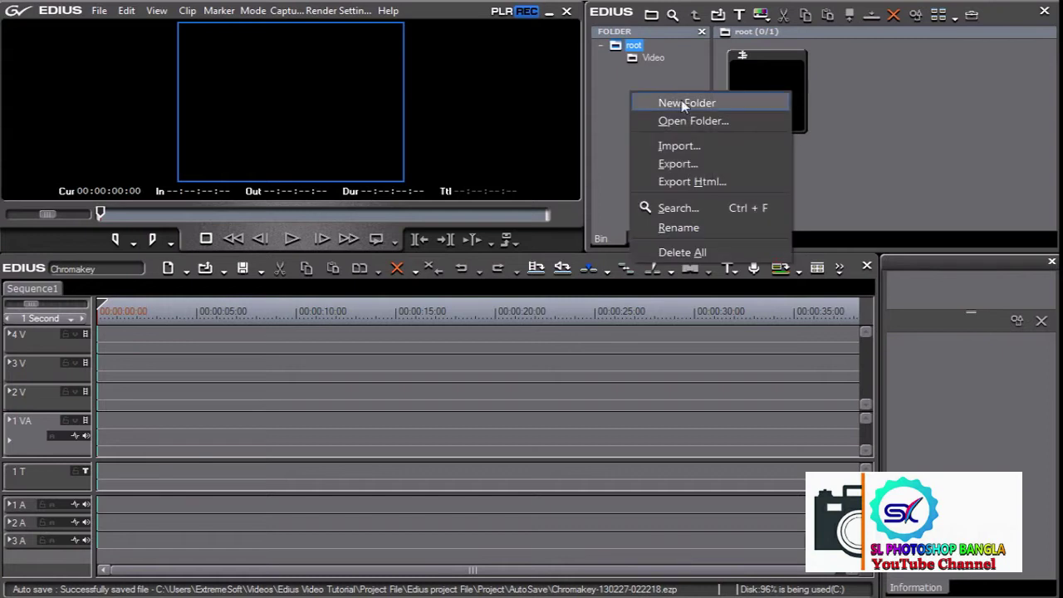
click(665, 105)
text(Image)
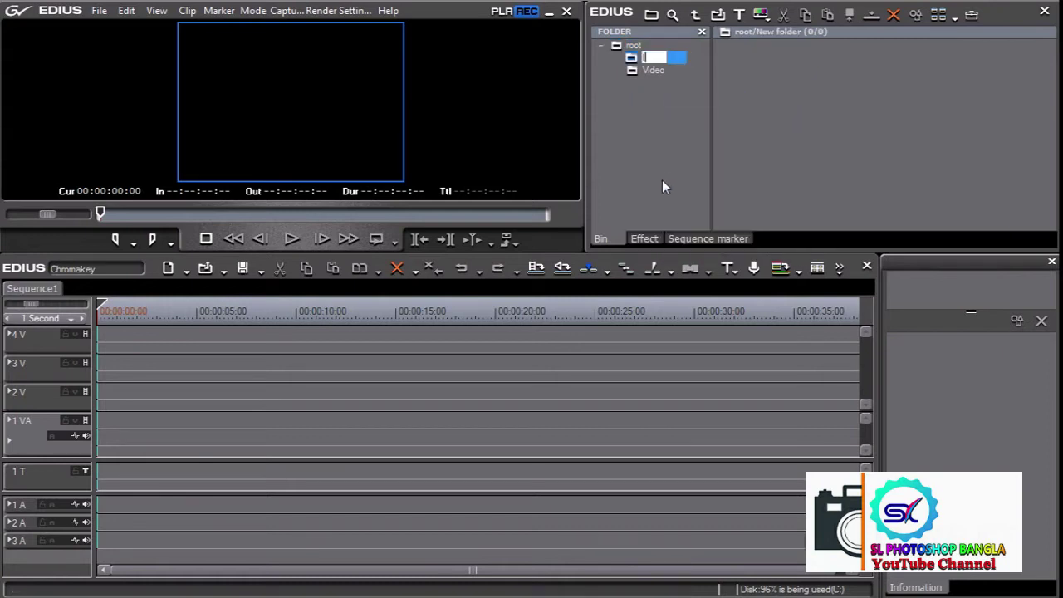
key(Return)
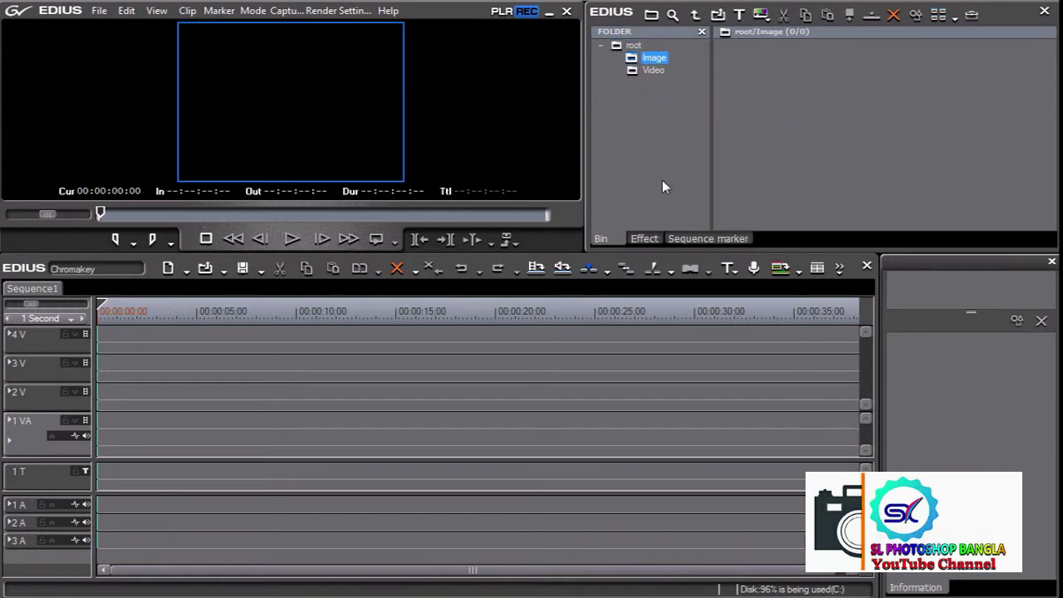
right_click(647, 95)
click(671, 108)
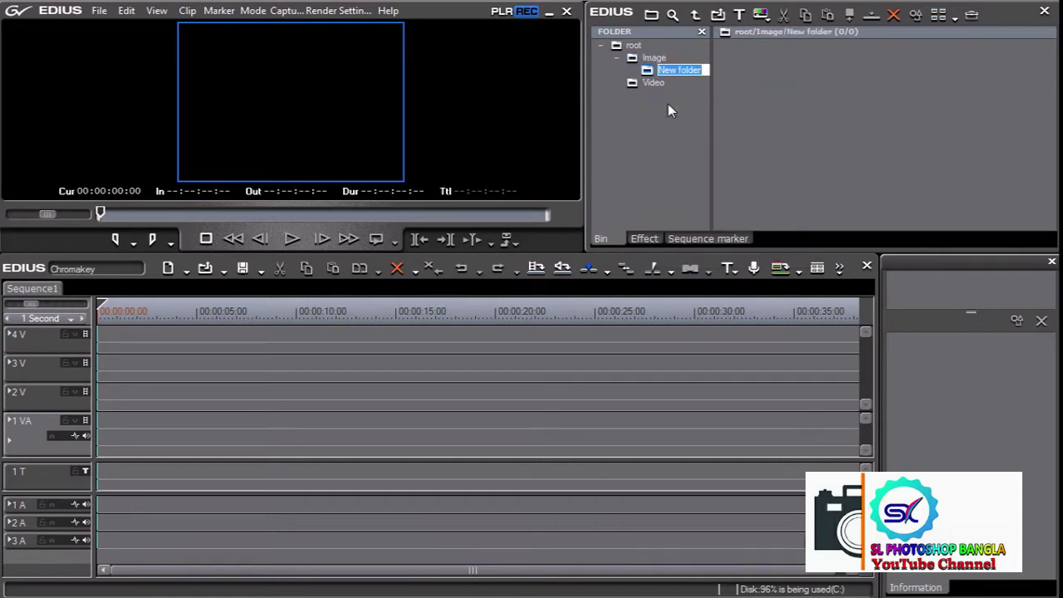
key(Delete)
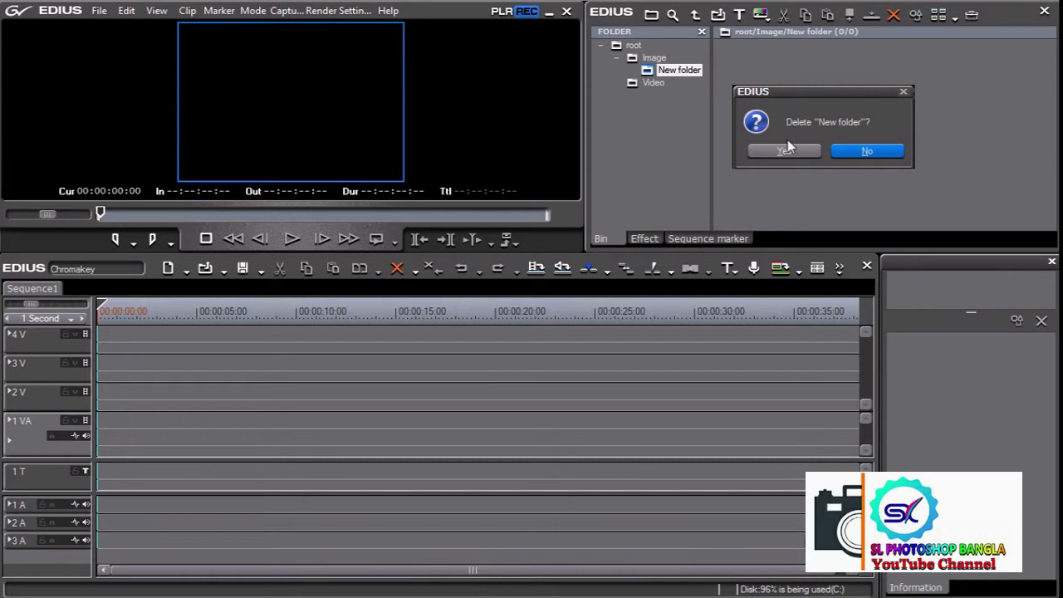
click(784, 150)
Add an Audio folder under root.
right_click(632, 52)
click(651, 56)
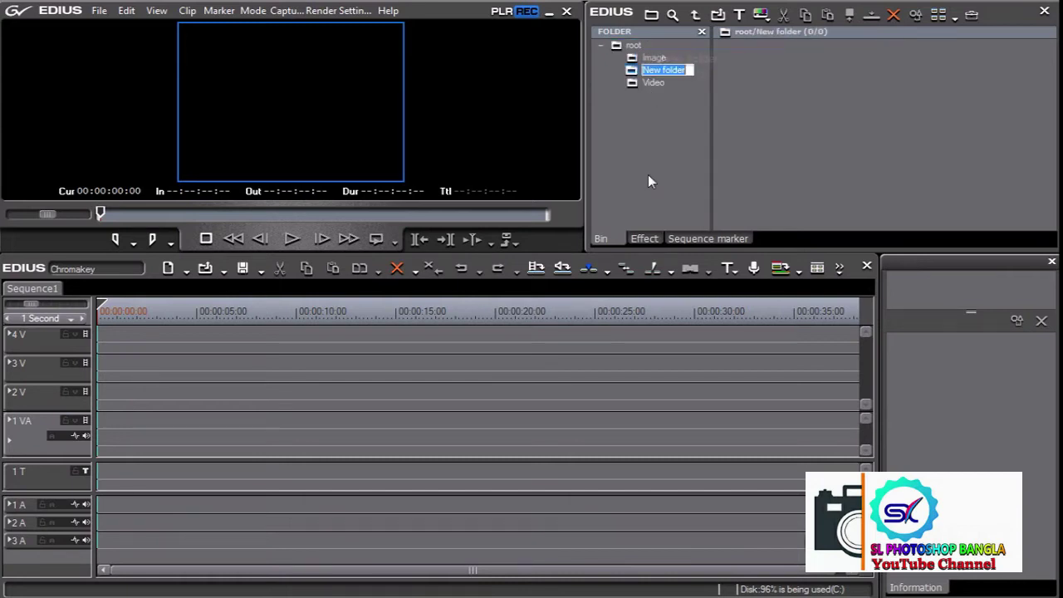
text(Au)
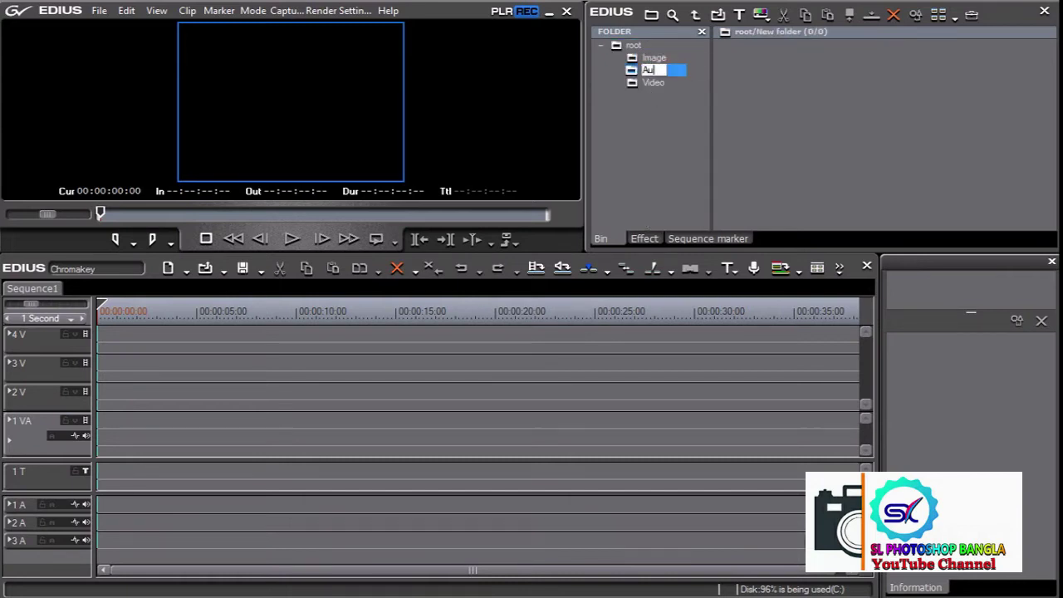
text(dio)
key(Return)
click(647, 83)
Import Comp 1.avi from the Dancing Angel folder into the Video bin.
double_click(815, 96)
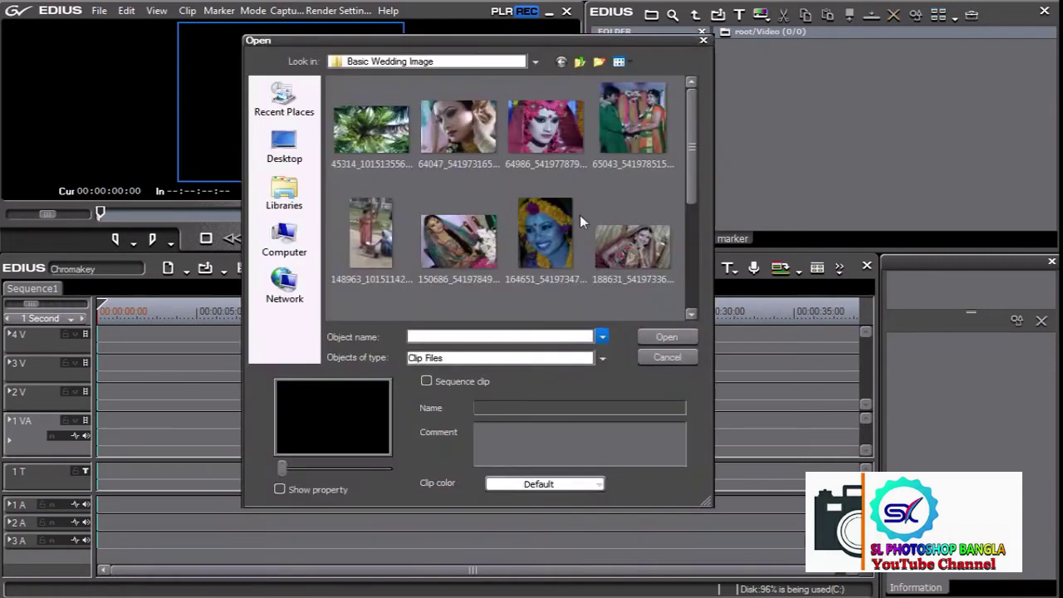
click(582, 62)
drag(694, 160, 688, 157)
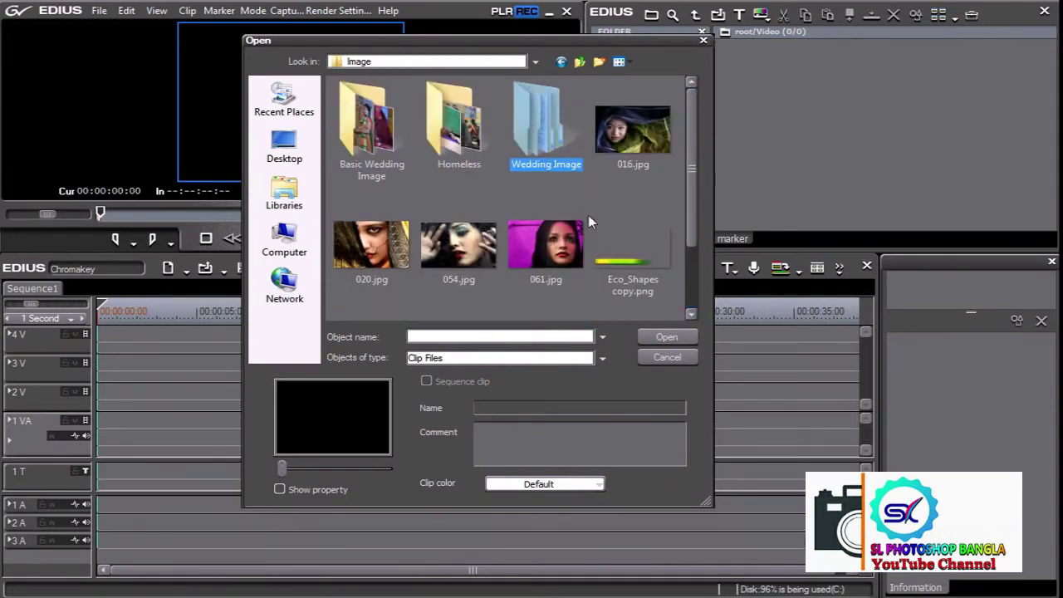
drag(691, 170, 695, 143)
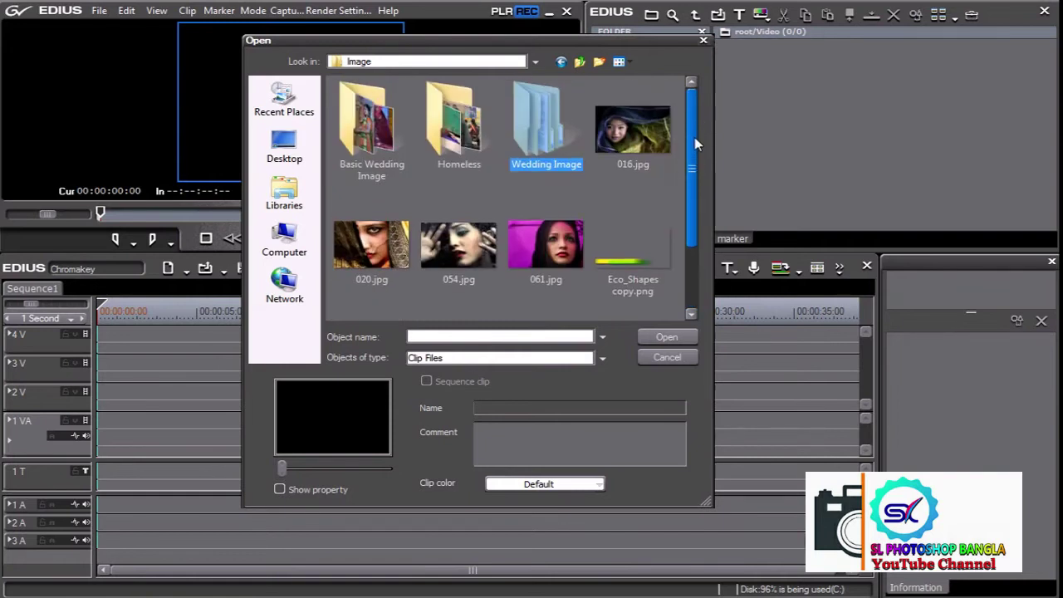
click(579, 61)
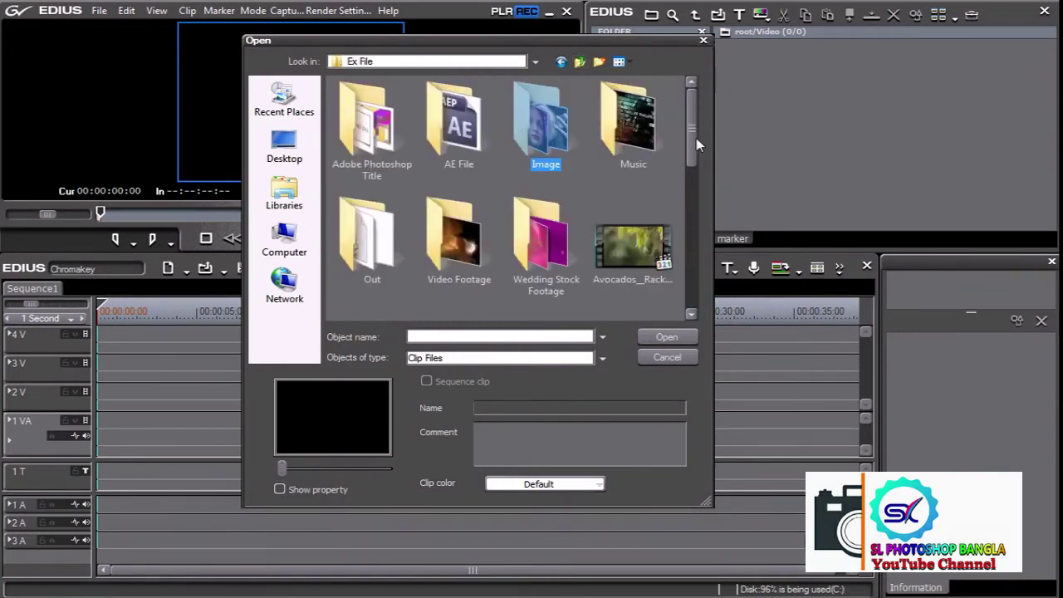
drag(696, 143, 690, 175)
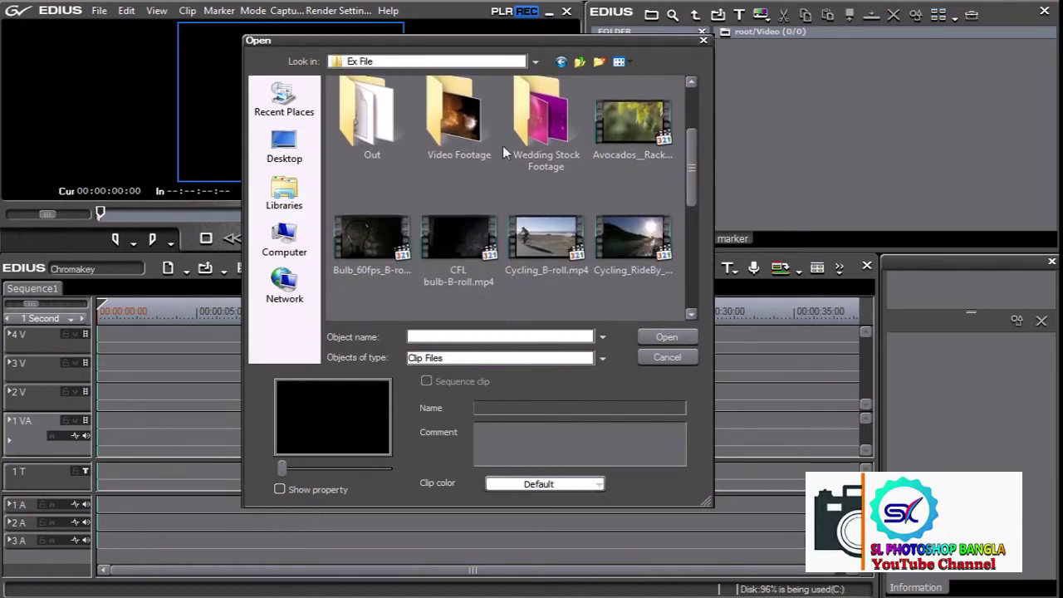
double_click(467, 128)
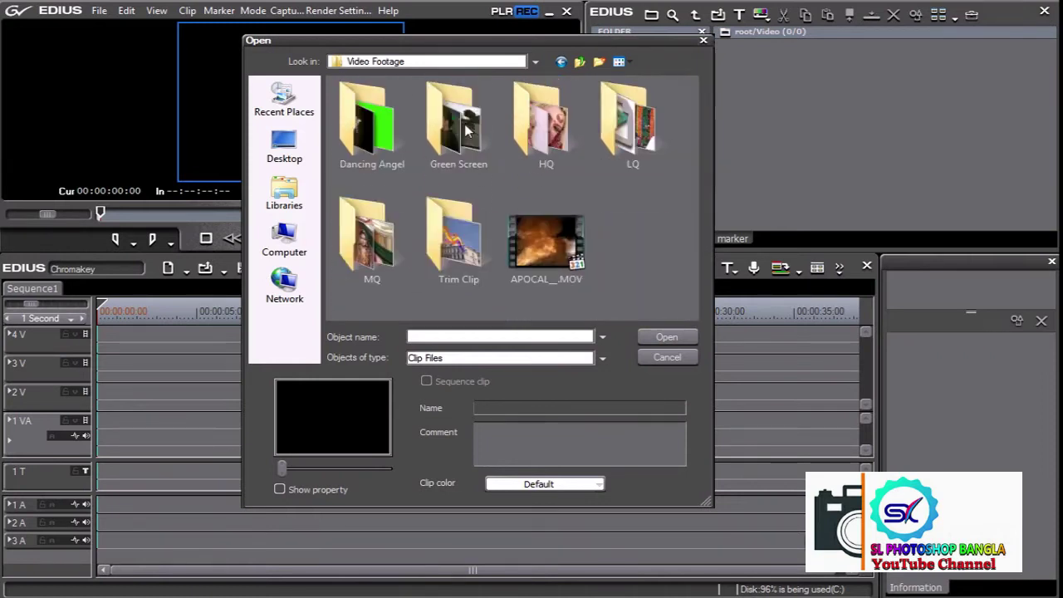
double_click(389, 129)
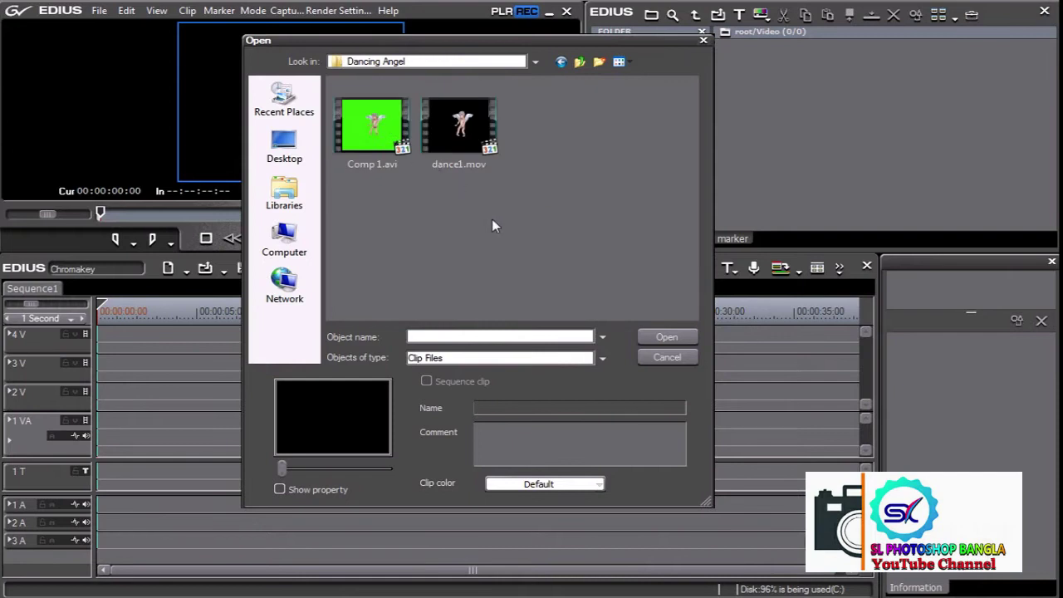
click(380, 135)
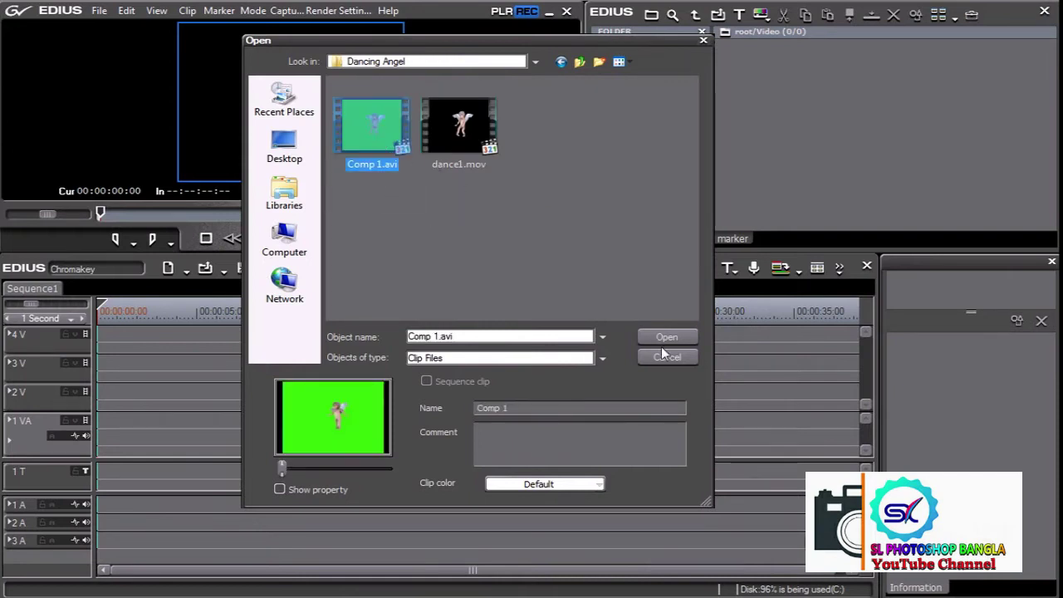
click(660, 339)
Import Green_screen_clean.mp4 into the Video bin.
double_click(770, 194)
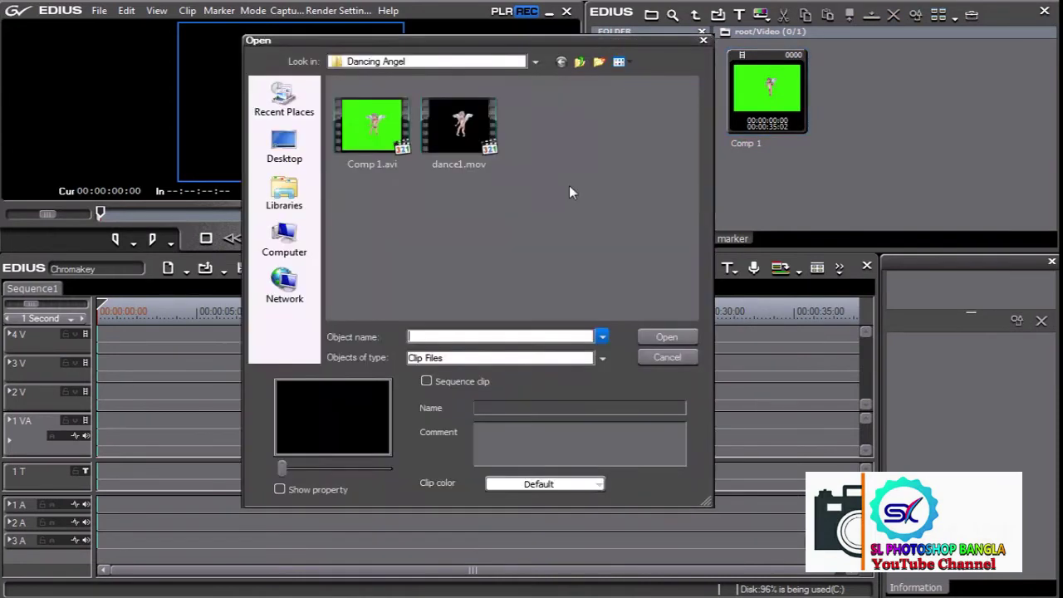
click(579, 61)
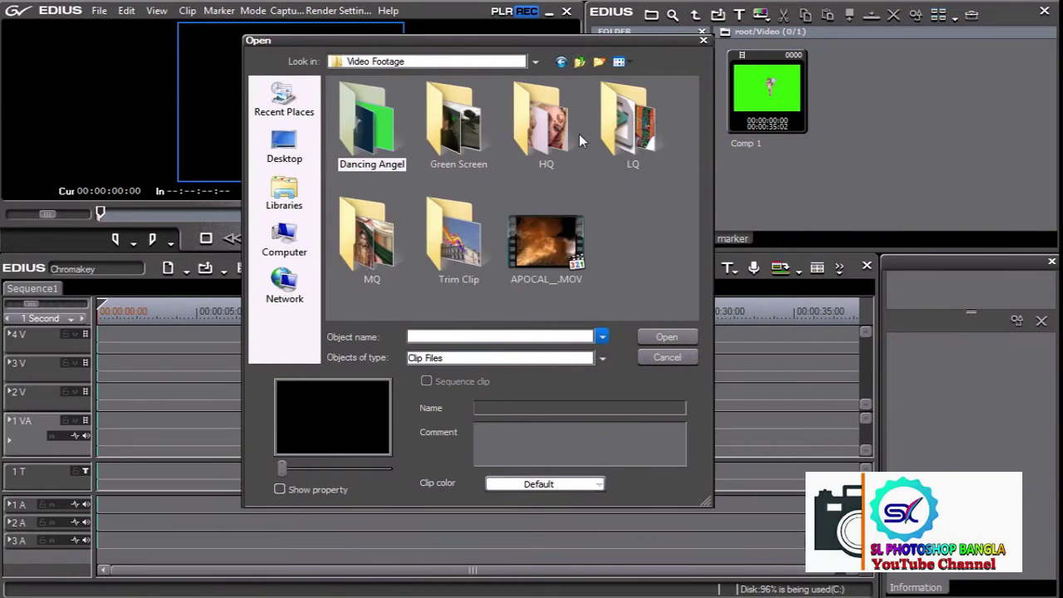
click(579, 62)
drag(695, 158, 690, 244)
click(459, 166)
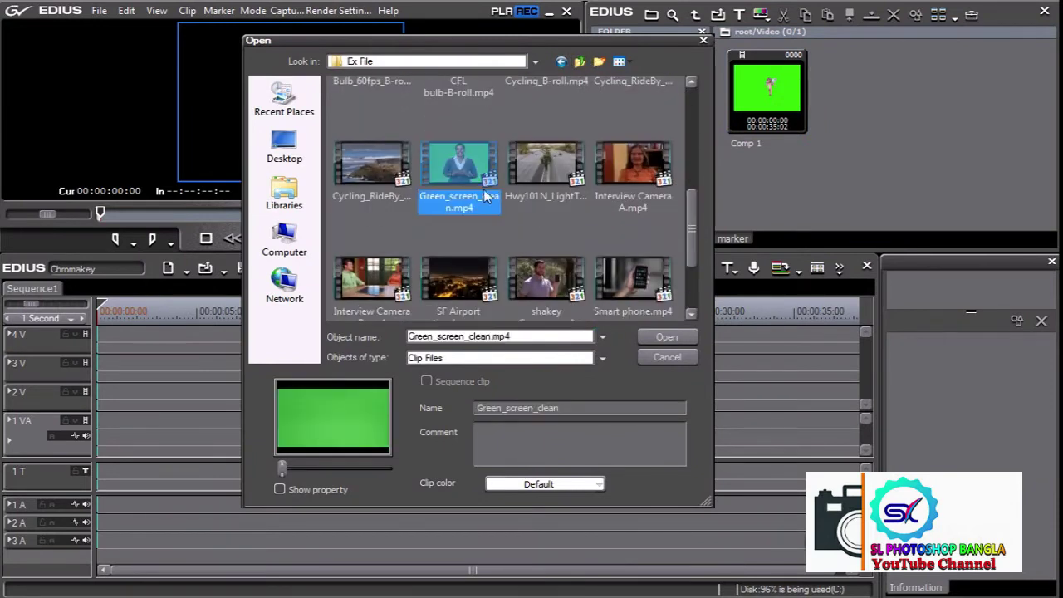
click(667, 338)
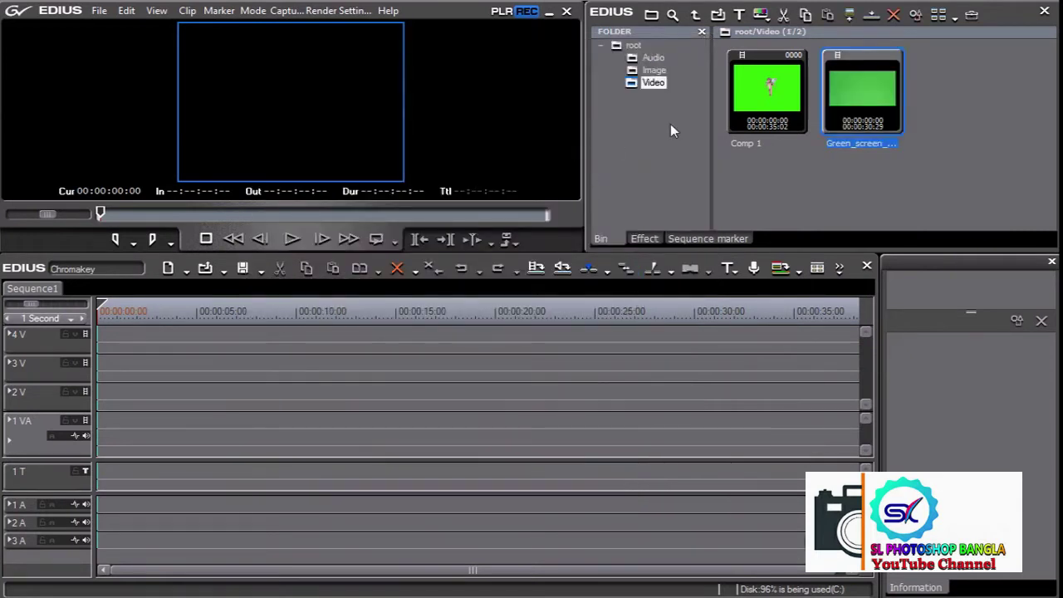
Import the Hwy101N, Cycling_RideBy and Bulb_60fps clips together into the Video bin.
double_click(821, 181)
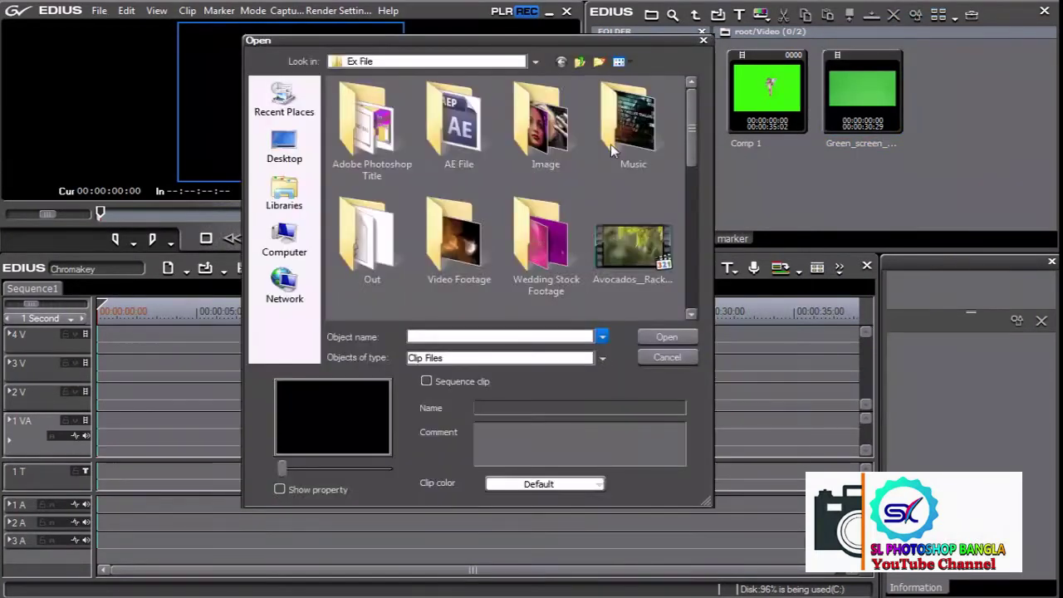
mouse_move(696, 144)
mouse_down()
mouse_move(690, 266)
mouse_move(692, 283)
mouse_move(696, 184)
mouse_move(700, 292)
mouse_up()
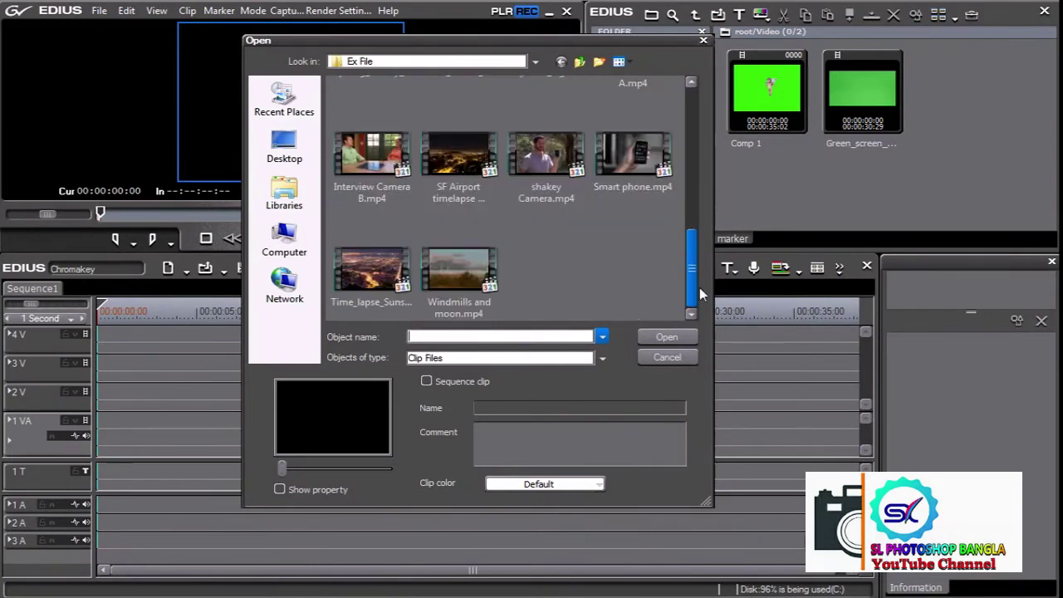
click(458, 274)
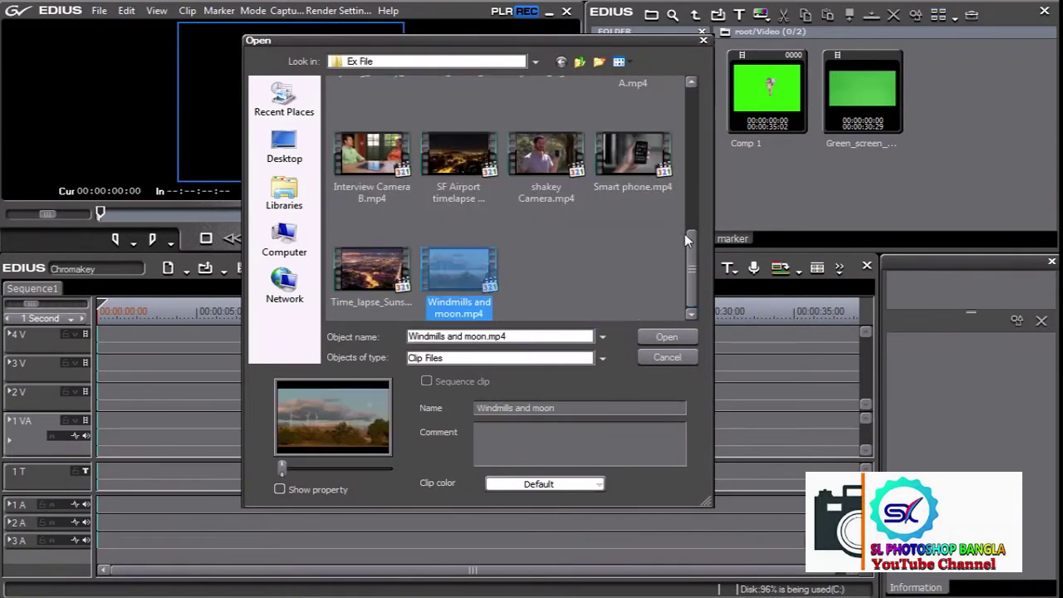
scroll(689, 241, up, 2)
drag(689, 241, 682, 210)
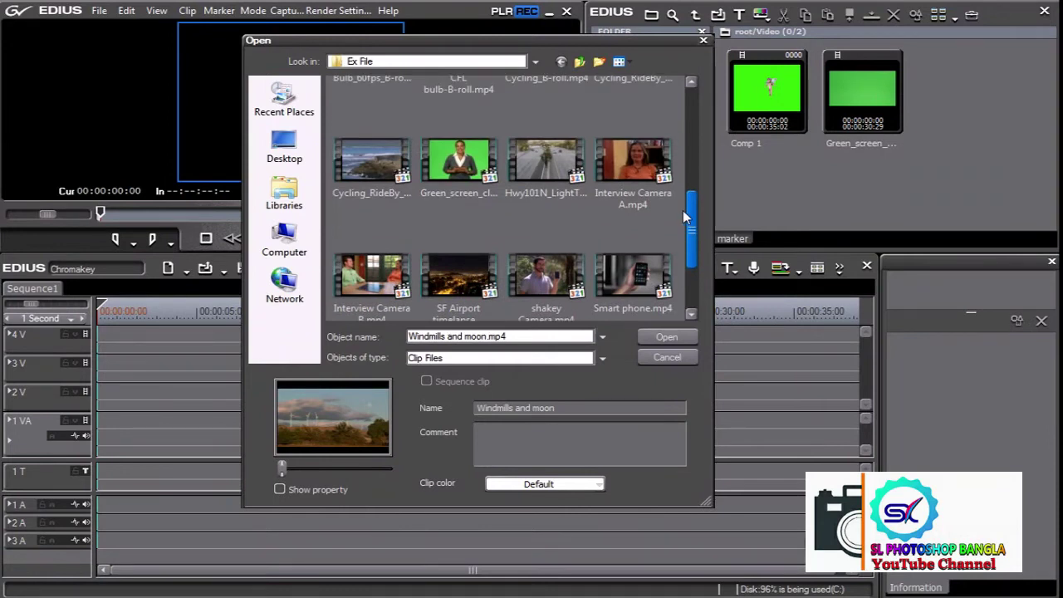
click(533, 189)
scroll(689, 199, up, 2)
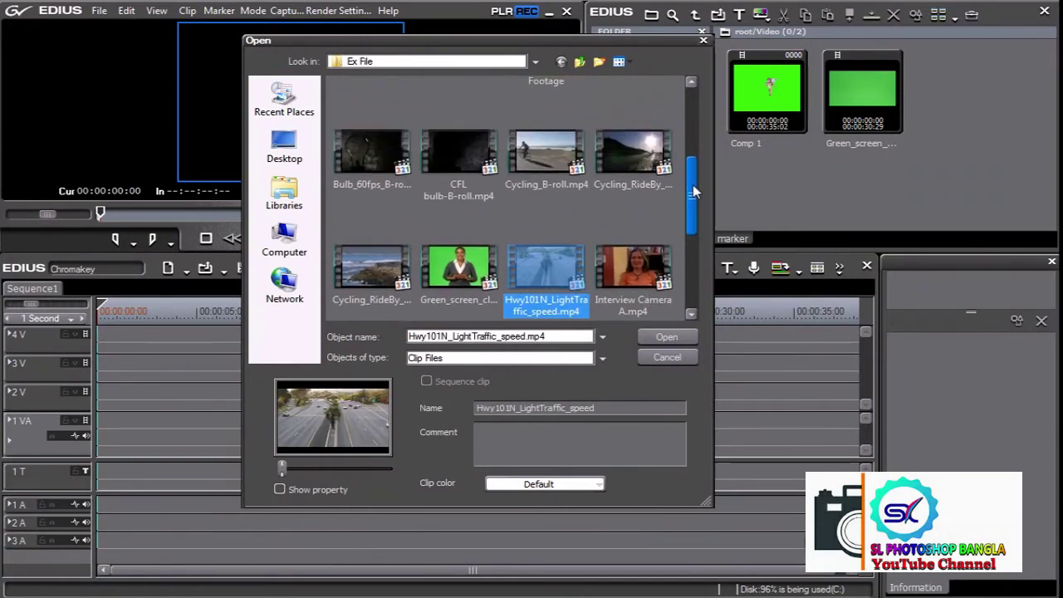
ctrl+click(651, 169)
ctrl+click(380, 146)
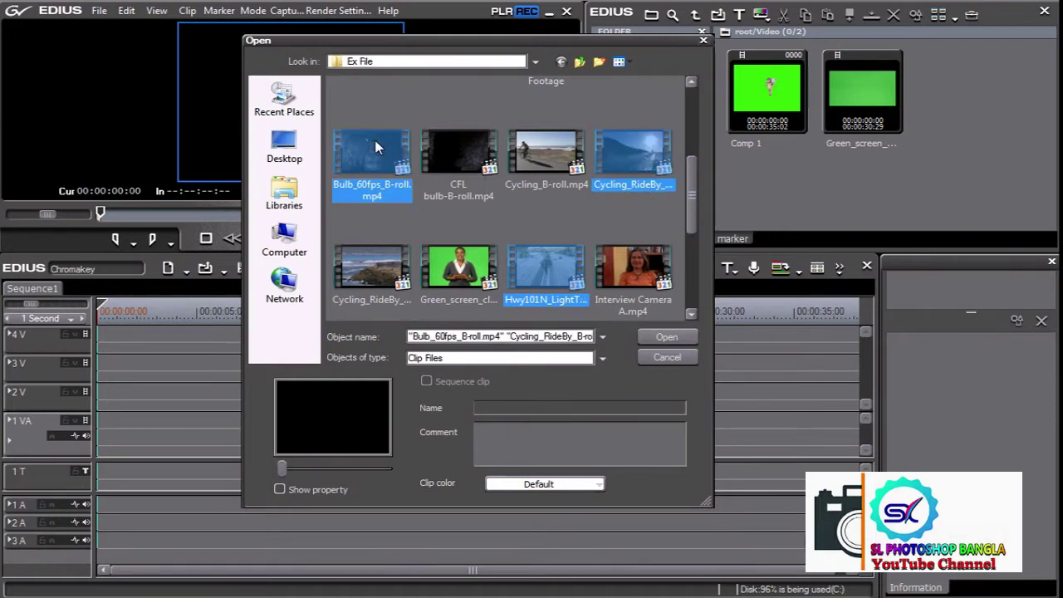
click(661, 324)
click(654, 71)
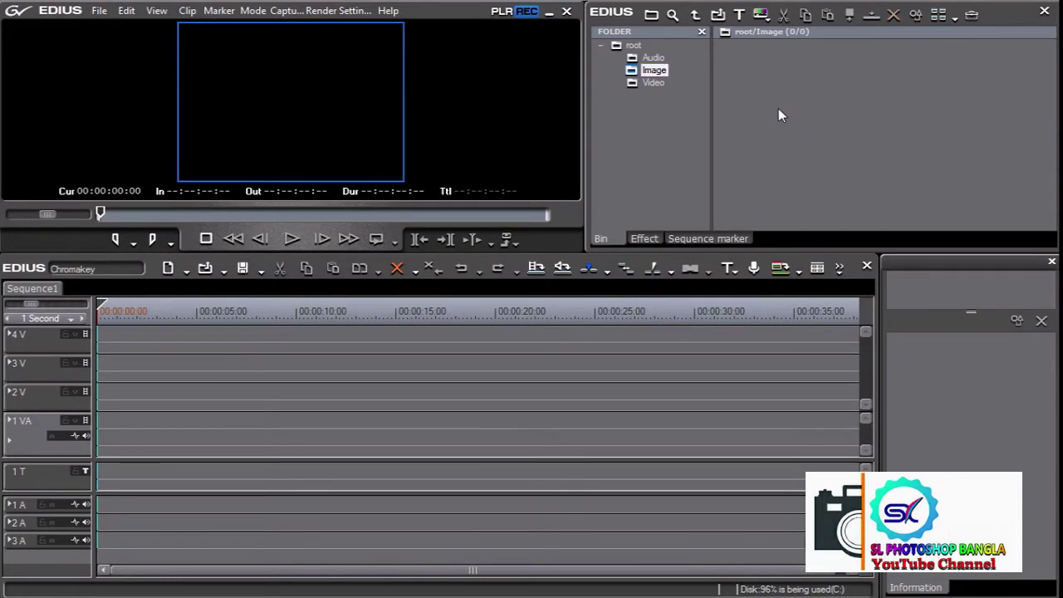
Import the Green-Screen, DSC01426 and greenscreen-before images into the Image bin.
double_click(778, 110)
double_click(541, 125)
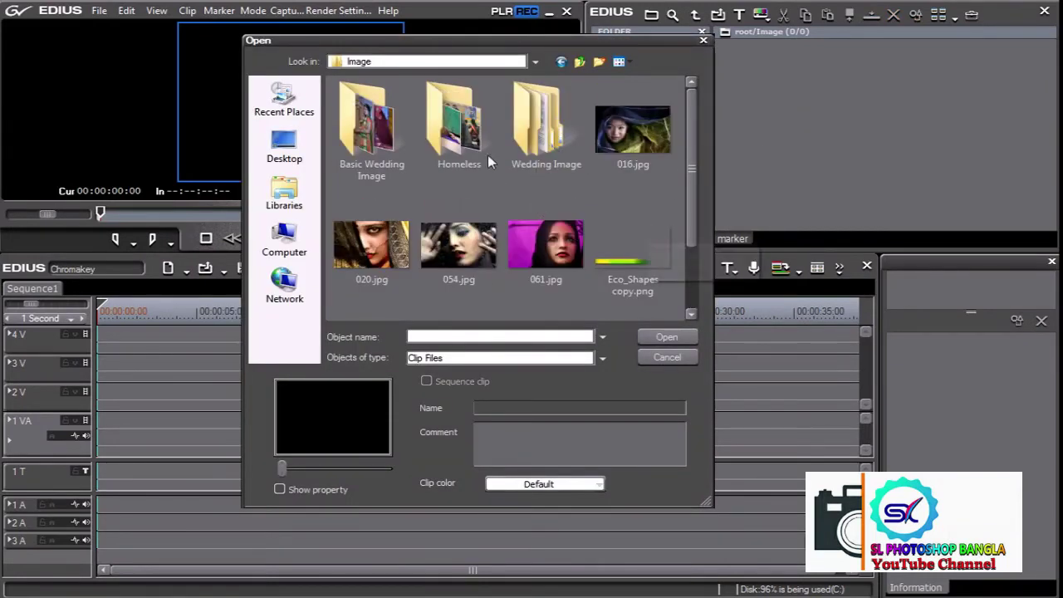
drag(691, 198, 691, 263)
right_click(556, 255)
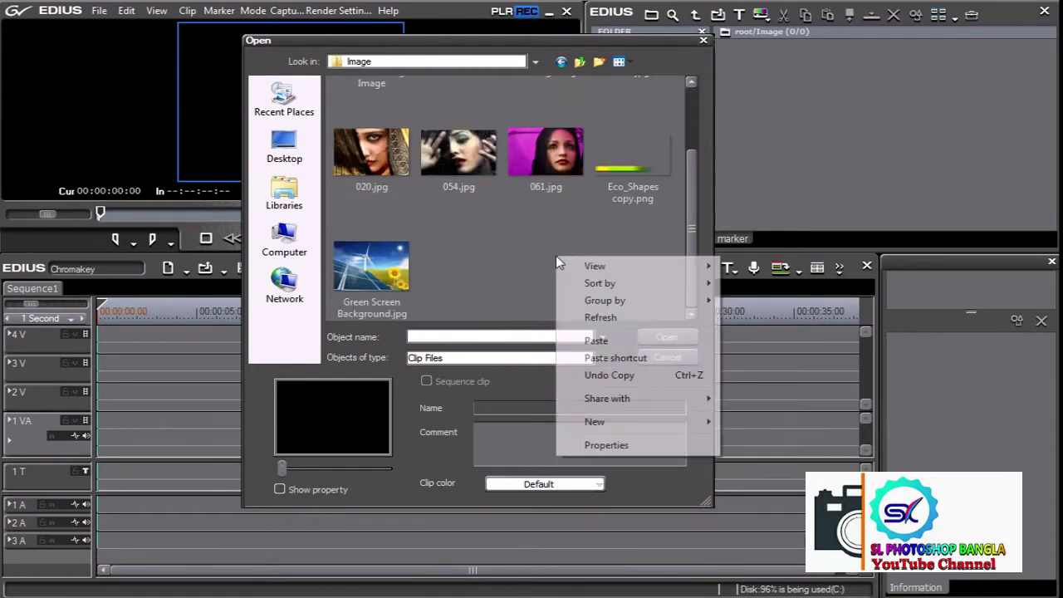
click(610, 341)
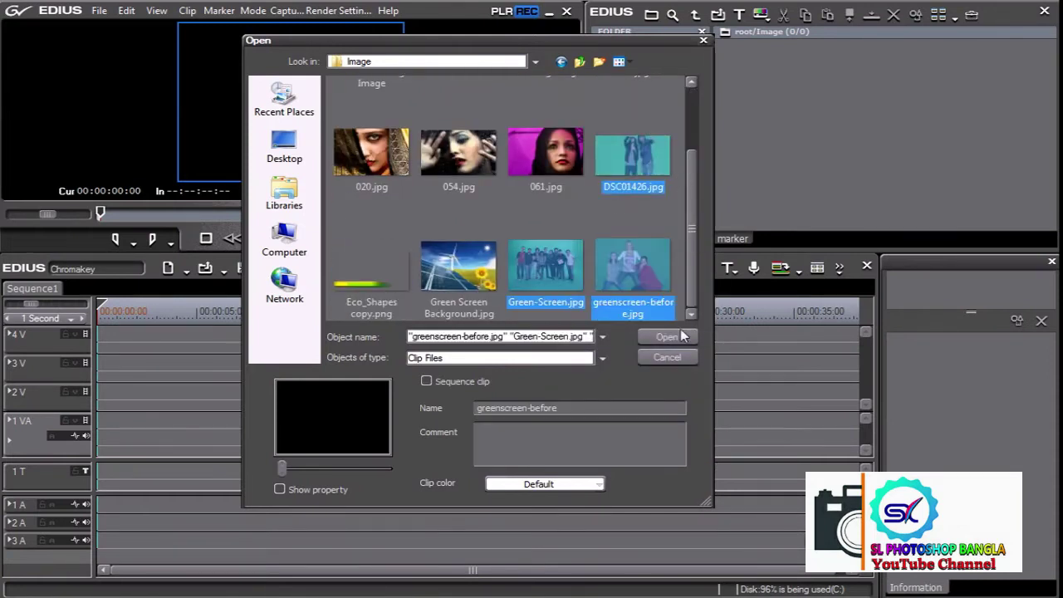
click(681, 336)
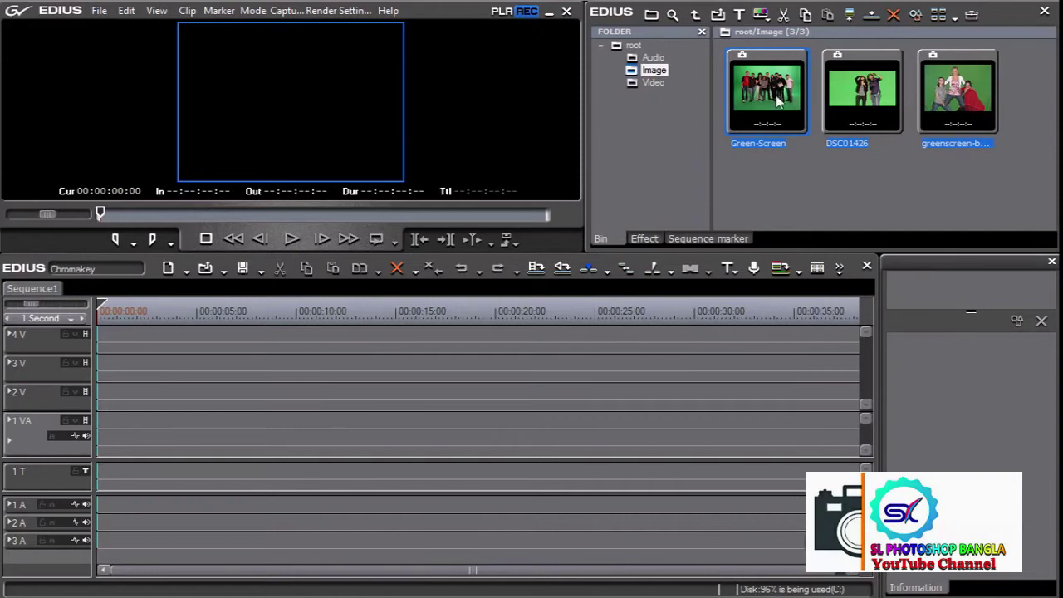
click(815, 99)
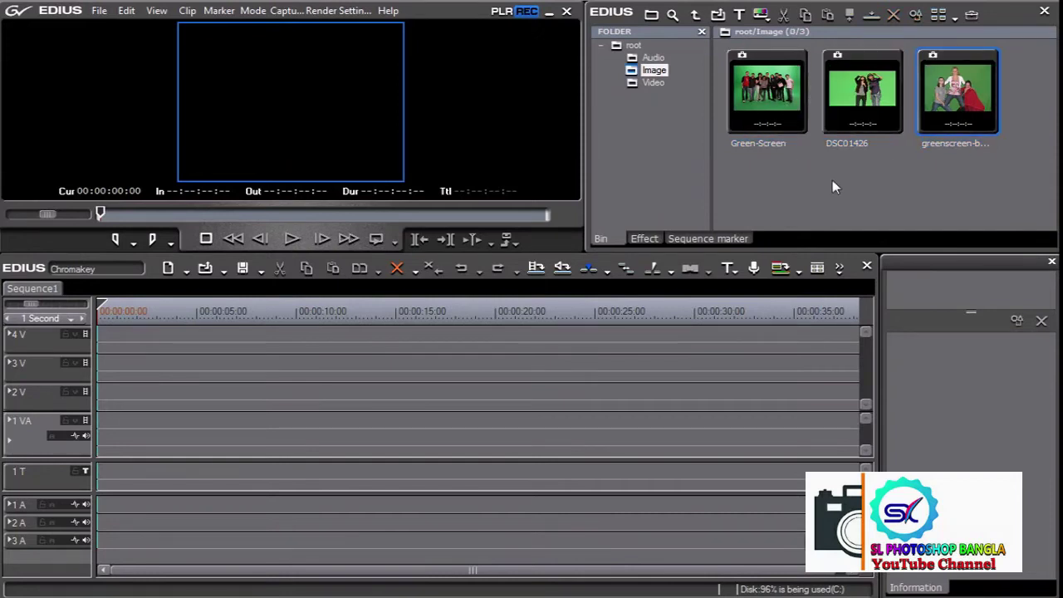
Import Eco_Shapes copy.png and Green Screen Background.jpg into the Image bin.
double_click(833, 183)
drag(698, 150, 694, 256)
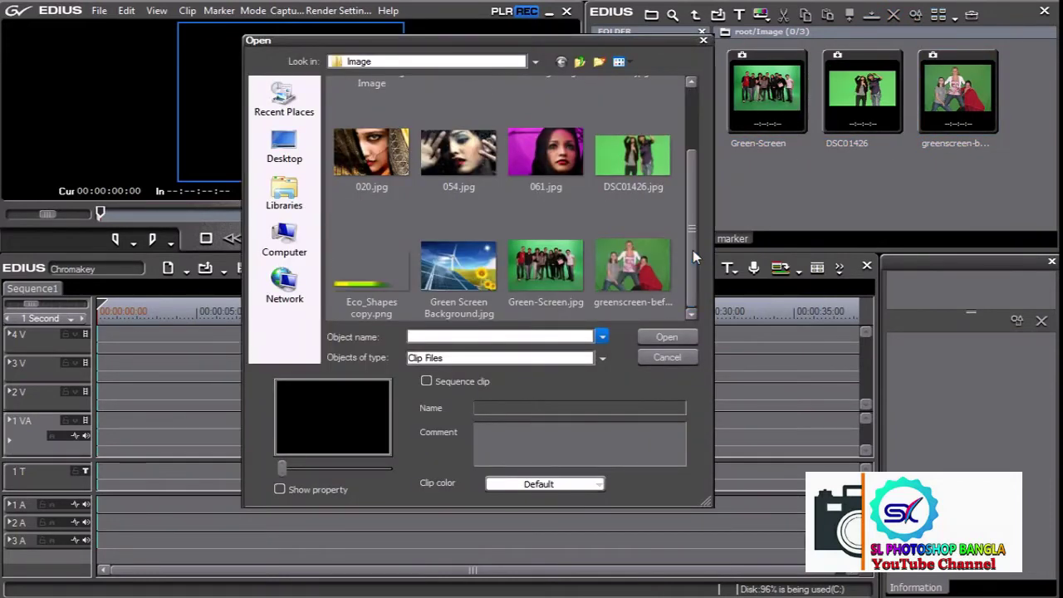
click(490, 274)
ctrl+click(384, 285)
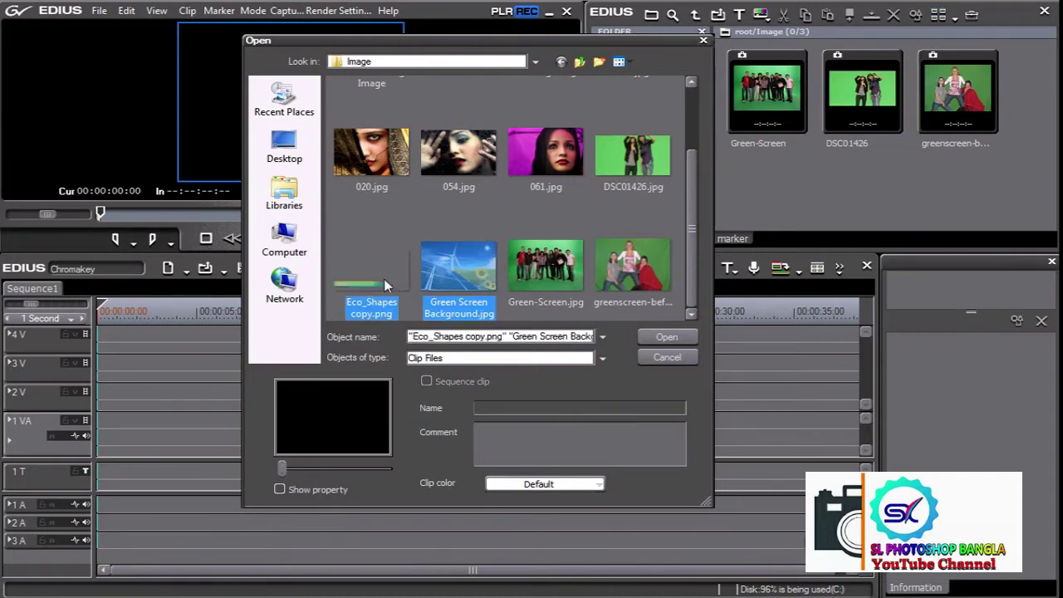
click(664, 338)
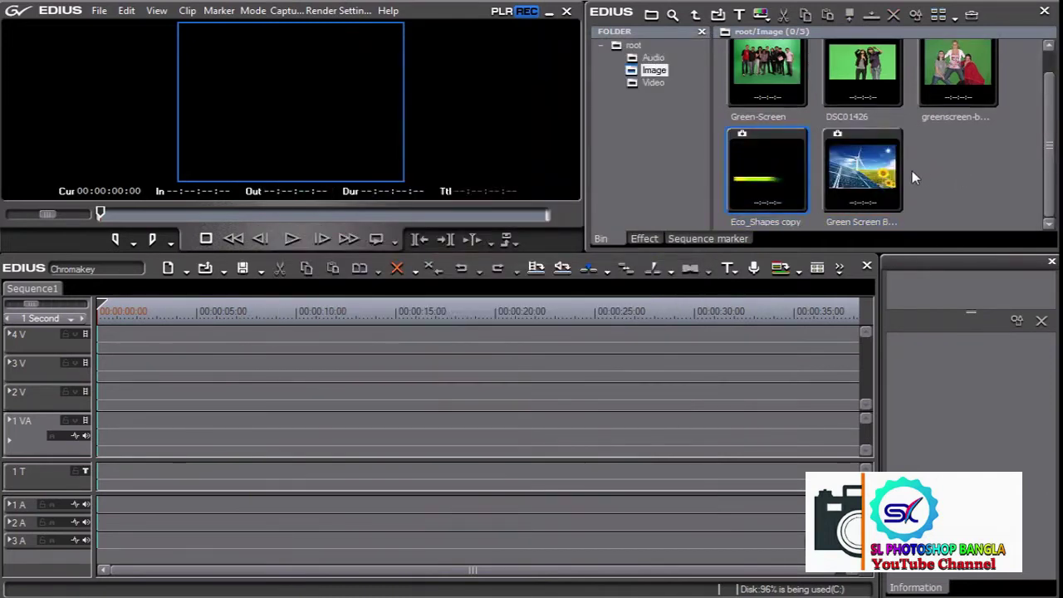
click(653, 83)
click(653, 70)
click(653, 58)
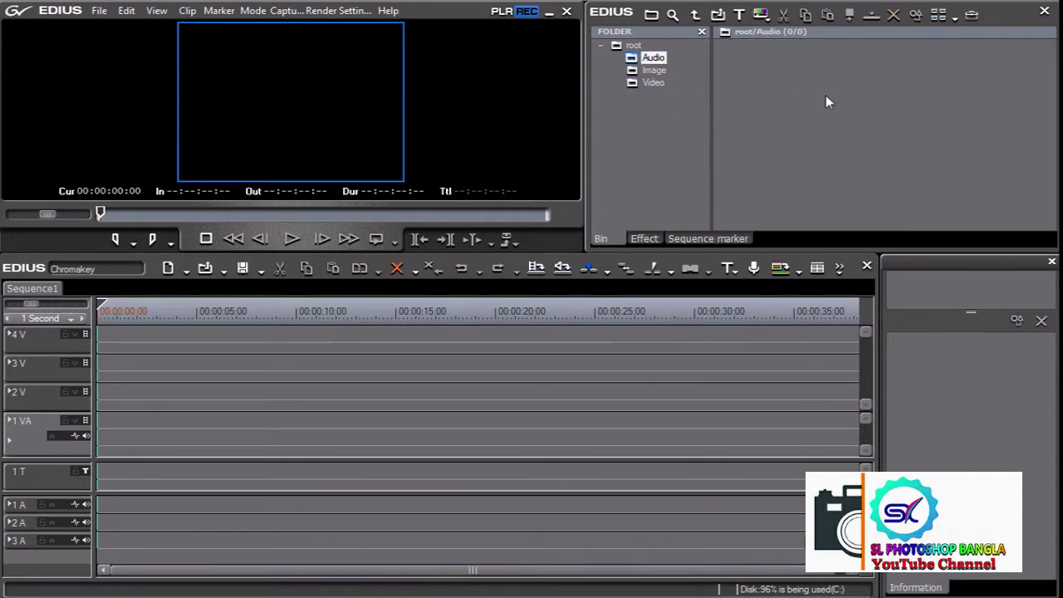
Open the Music folder in the import dialog and try out several track selections.
double_click(825, 97)
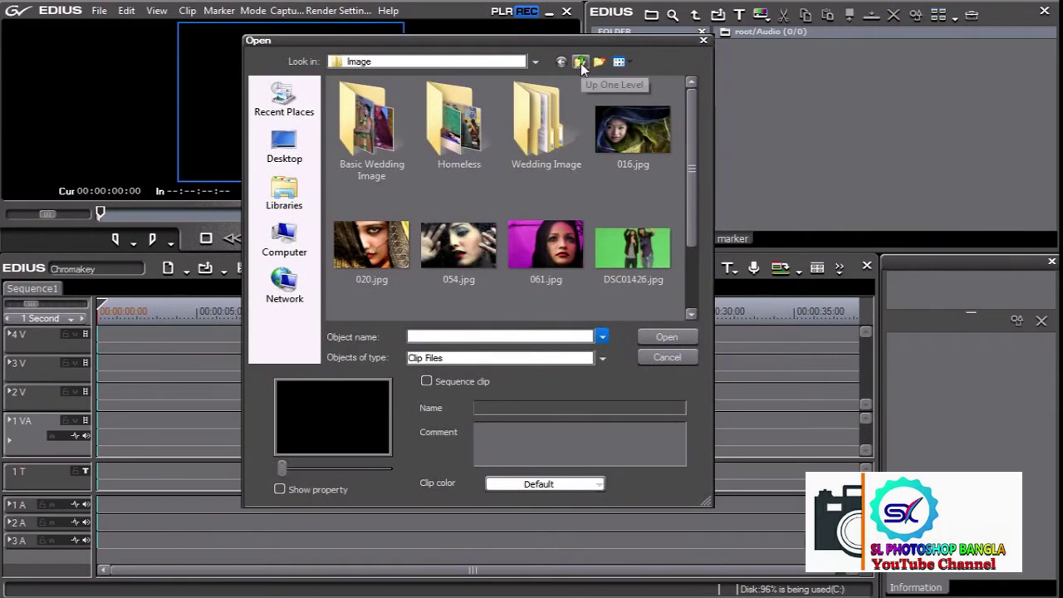
click(580, 62)
double_click(628, 120)
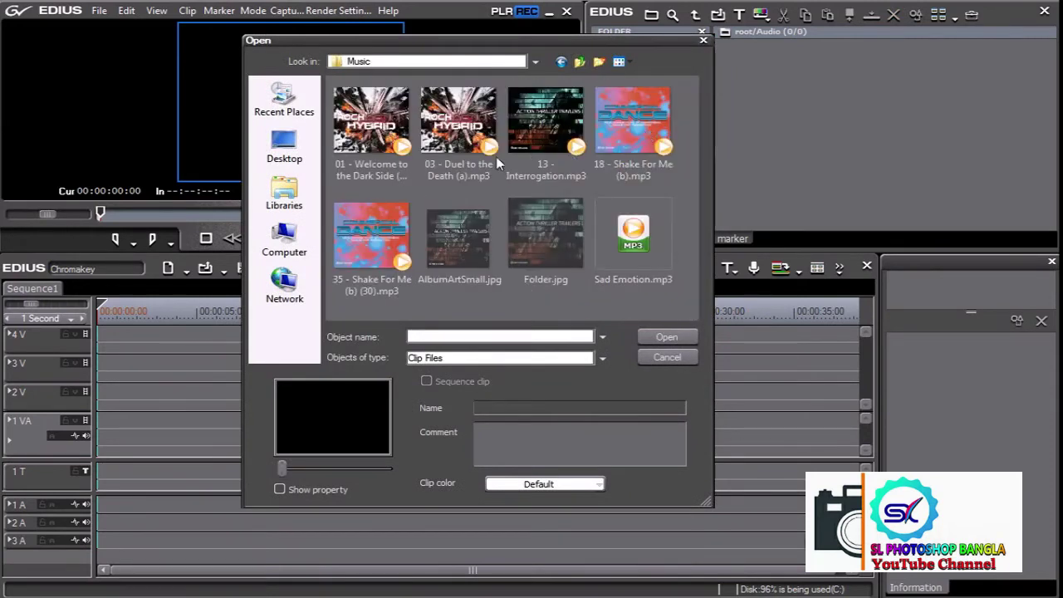
click(371, 120)
ctrl+click(478, 125)
ctrl+click(556, 120)
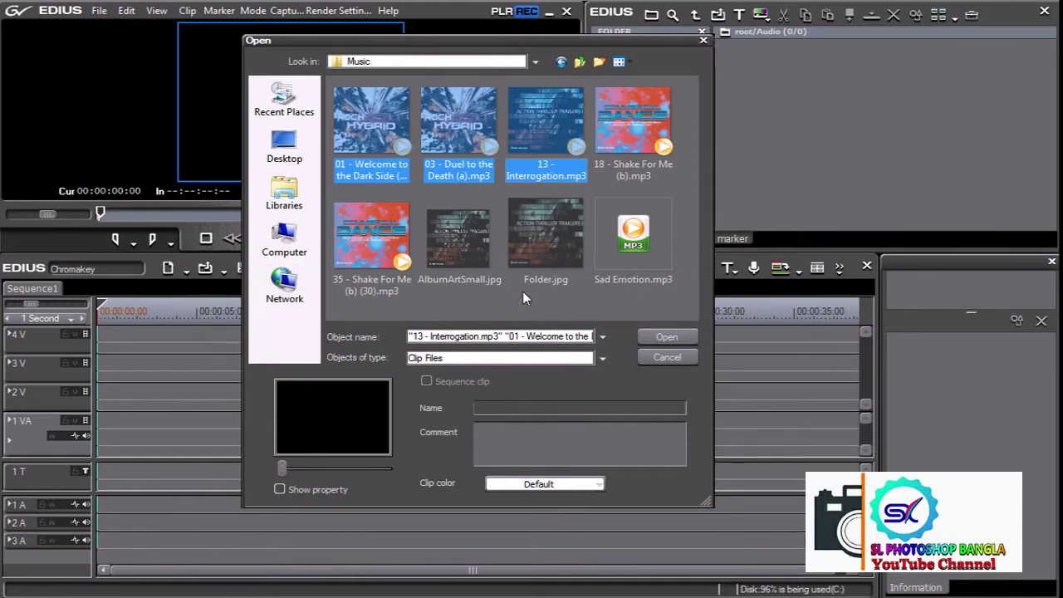
click(642, 150)
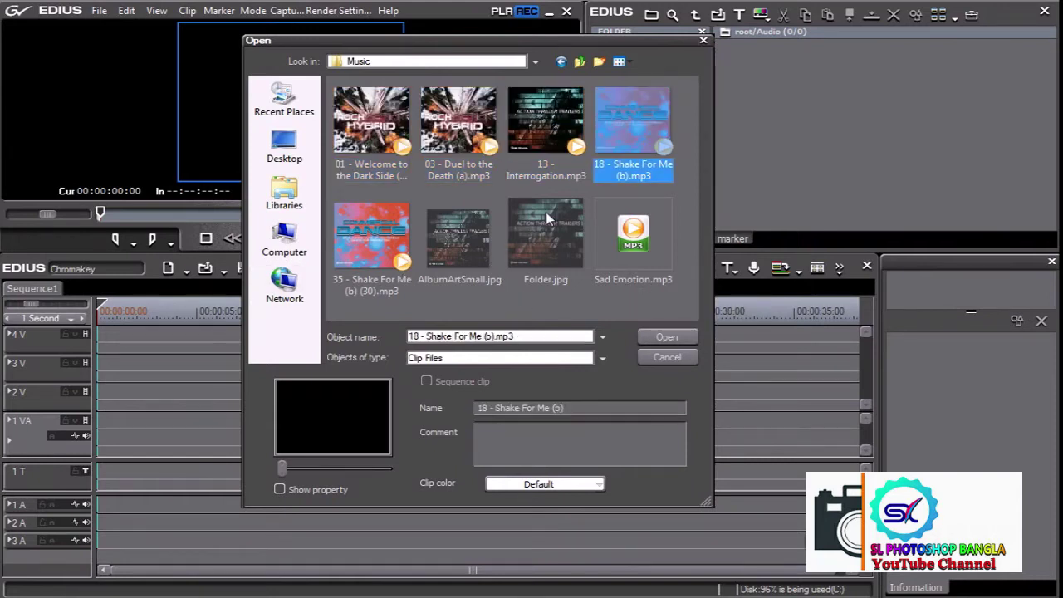
ctrl+click(389, 246)
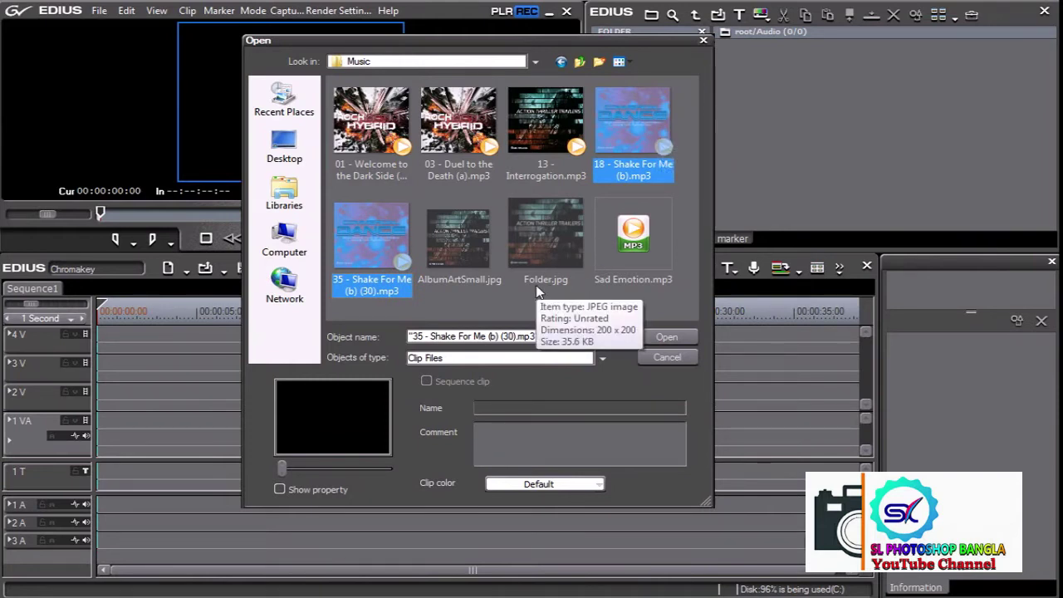
click(661, 249)
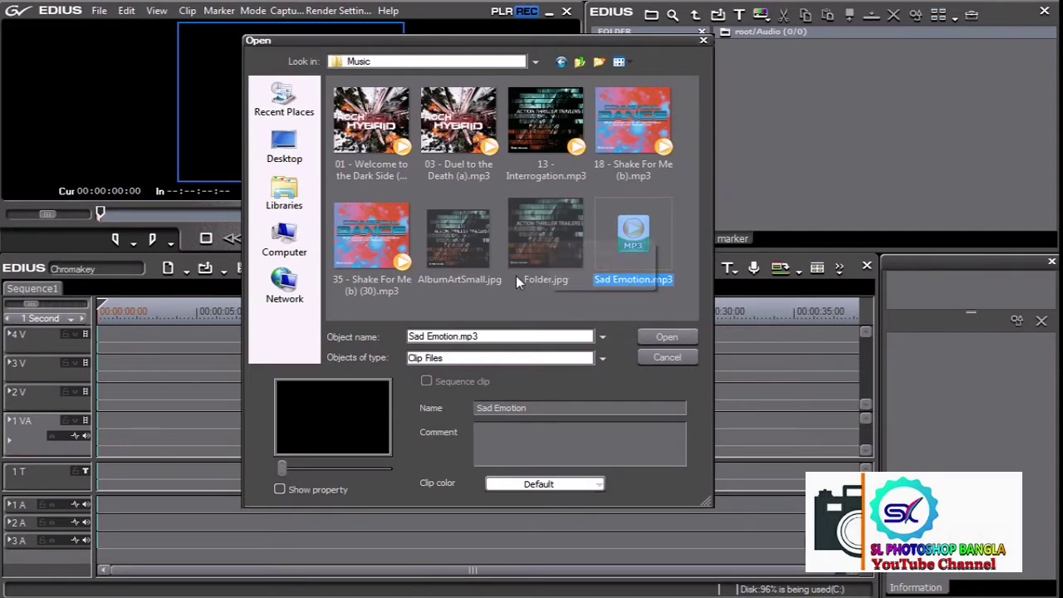
Import 01 Welcome to the Dark Side, 03 Duel to the Death and 13 Interrogation.
click(386, 135)
ctrl+click(480, 131)
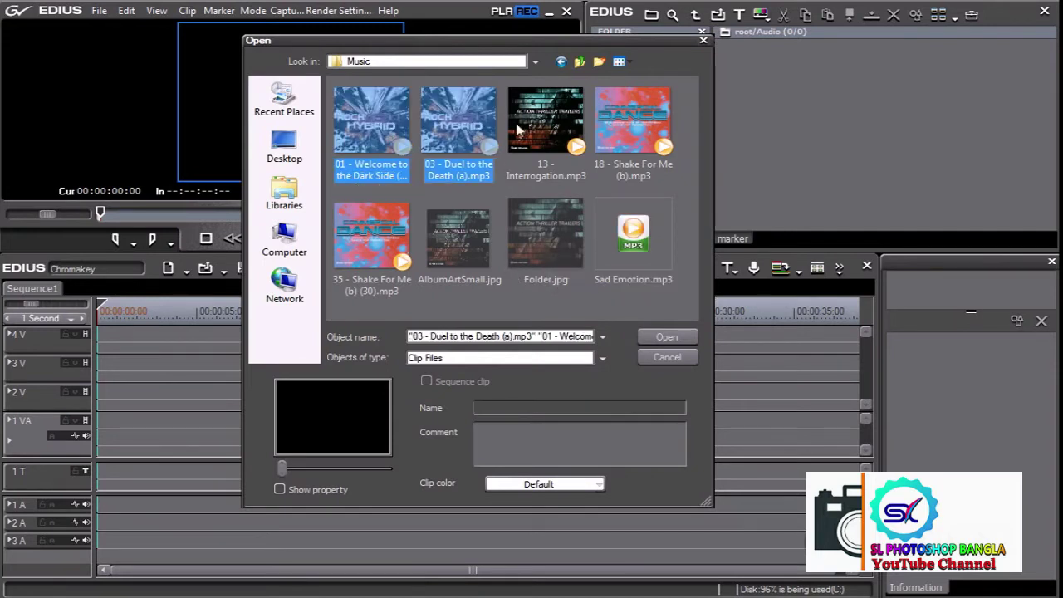
ctrl+click(548, 128)
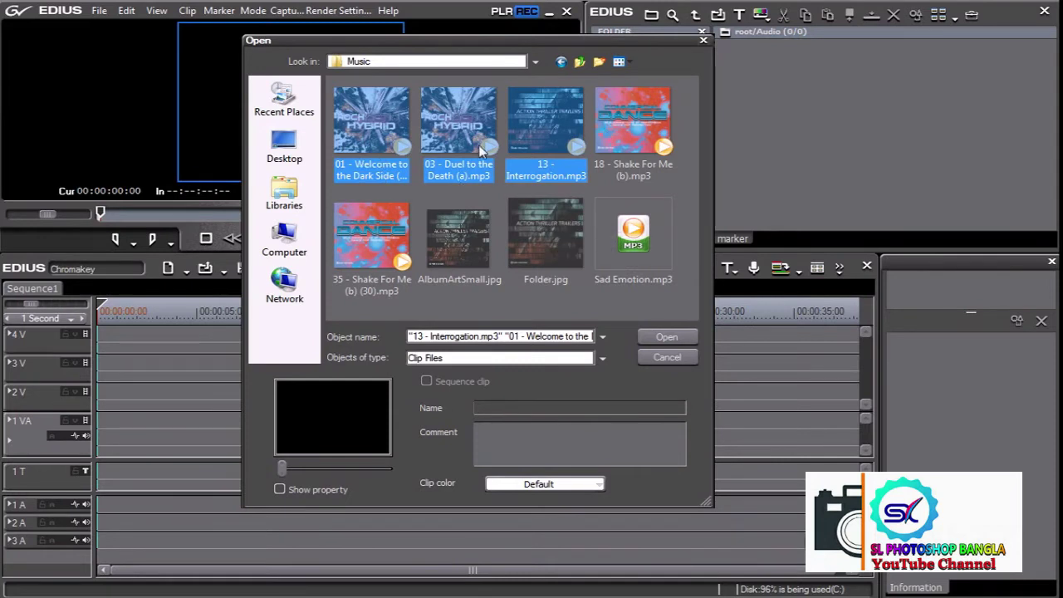
click(671, 336)
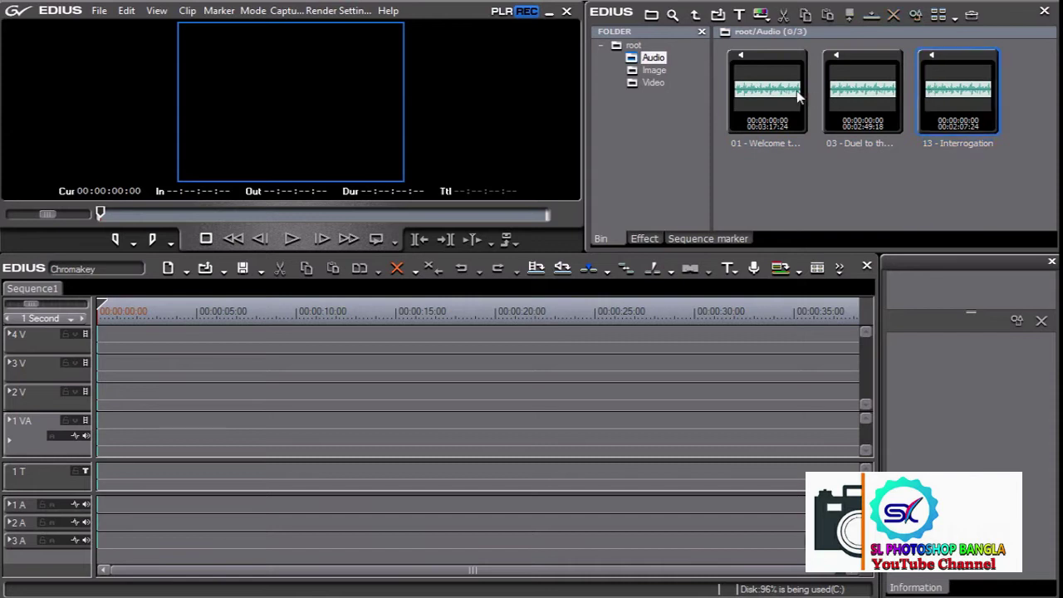
click(753, 116)
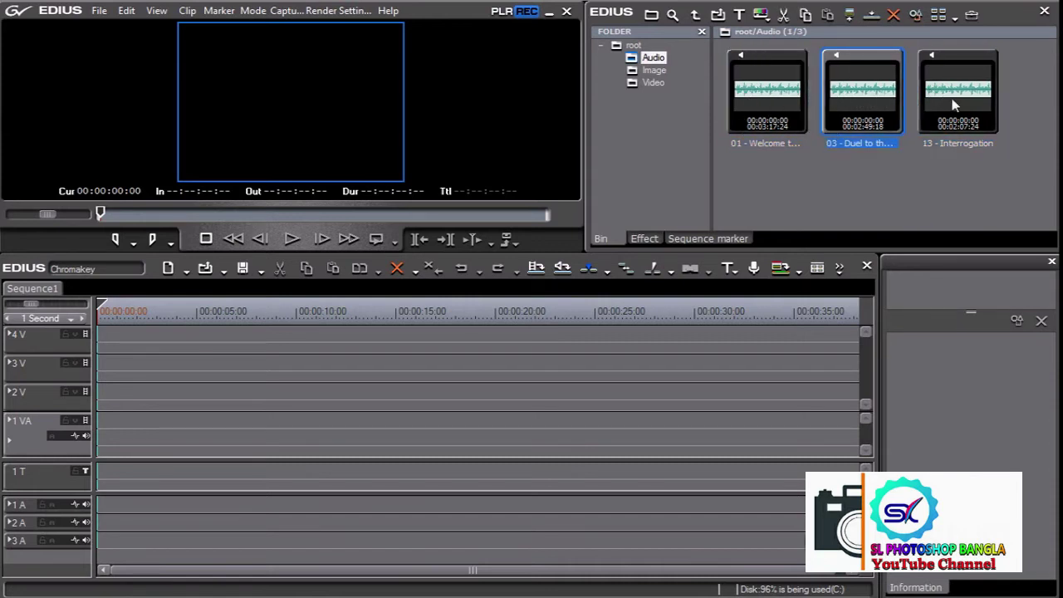
click(794, 190)
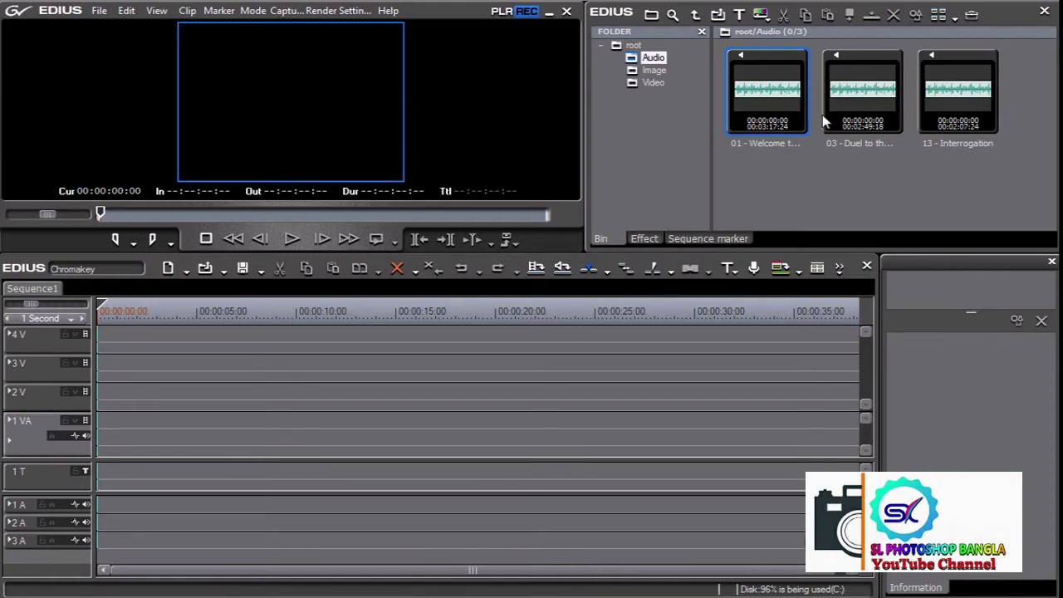
click(800, 86)
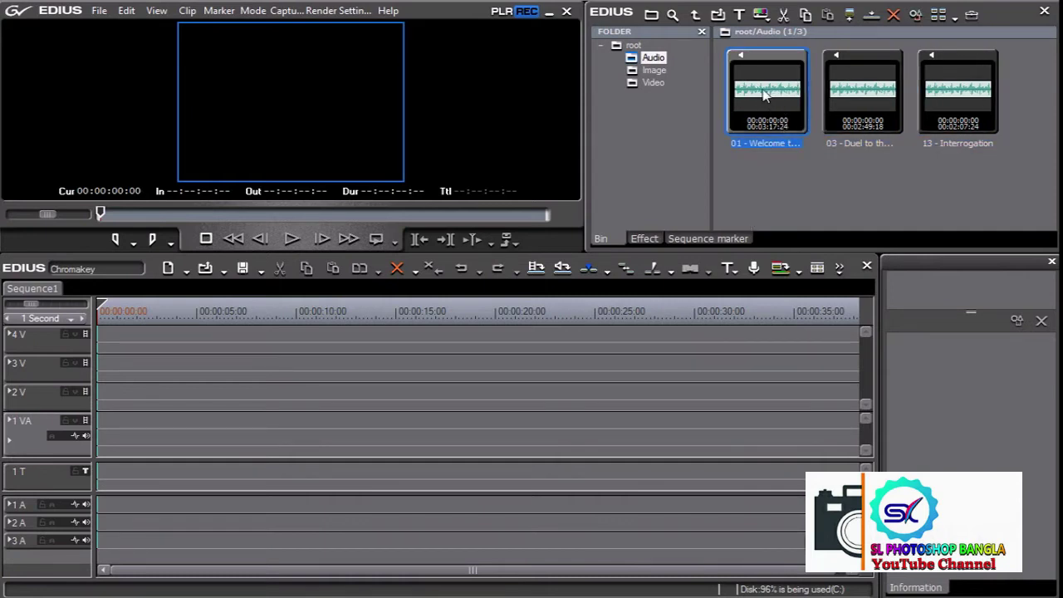
Audition Welcome to the Dark Side and Duel to the Death on the timeline, then remove both.
mouse_move(275, 322)
mouse_down()
mouse_move(122, 442)
mouse_move(100, 513)
mouse_up()
click(134, 311)
click(292, 238)
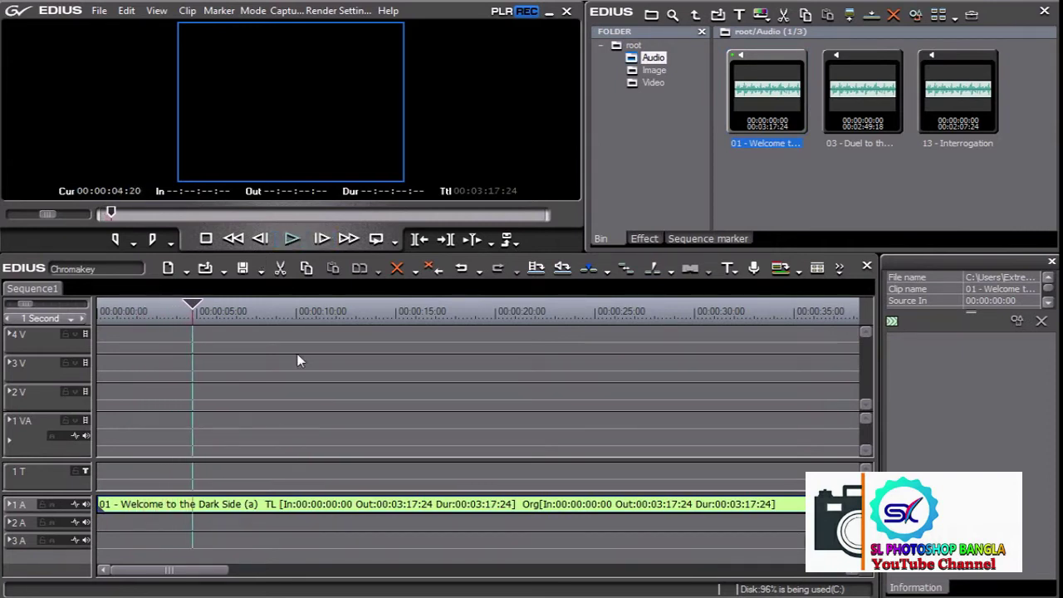
key(Delete)
drag(850, 143, 109, 540)
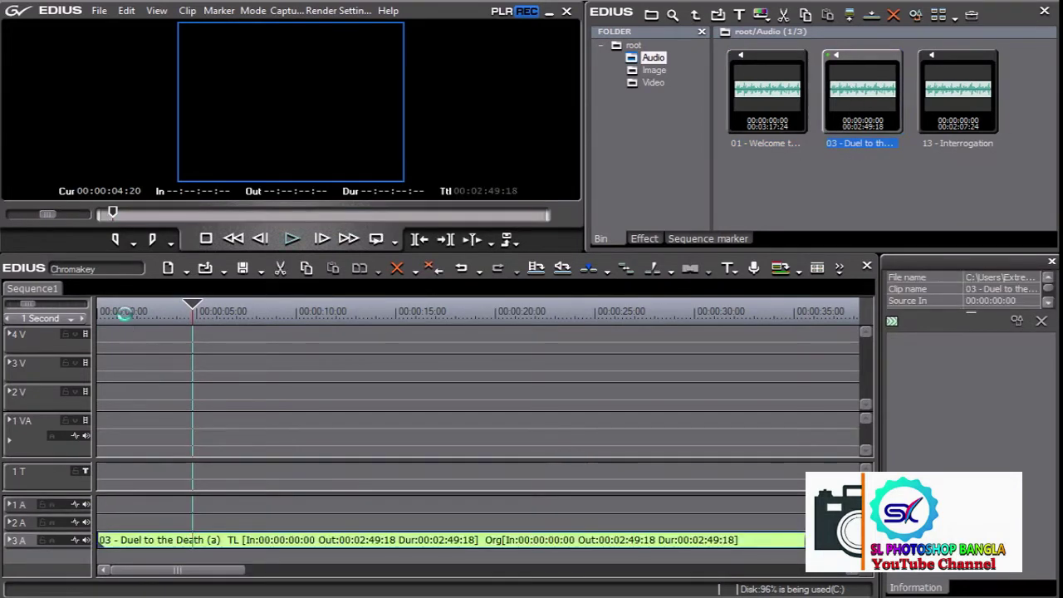
click(171, 312)
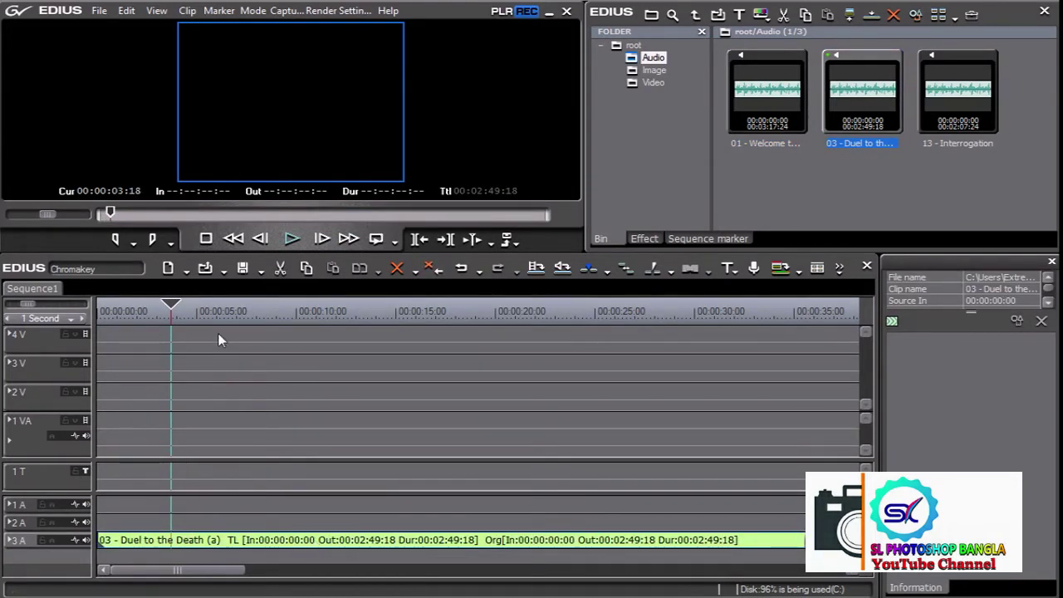
key(Home)
key(space)
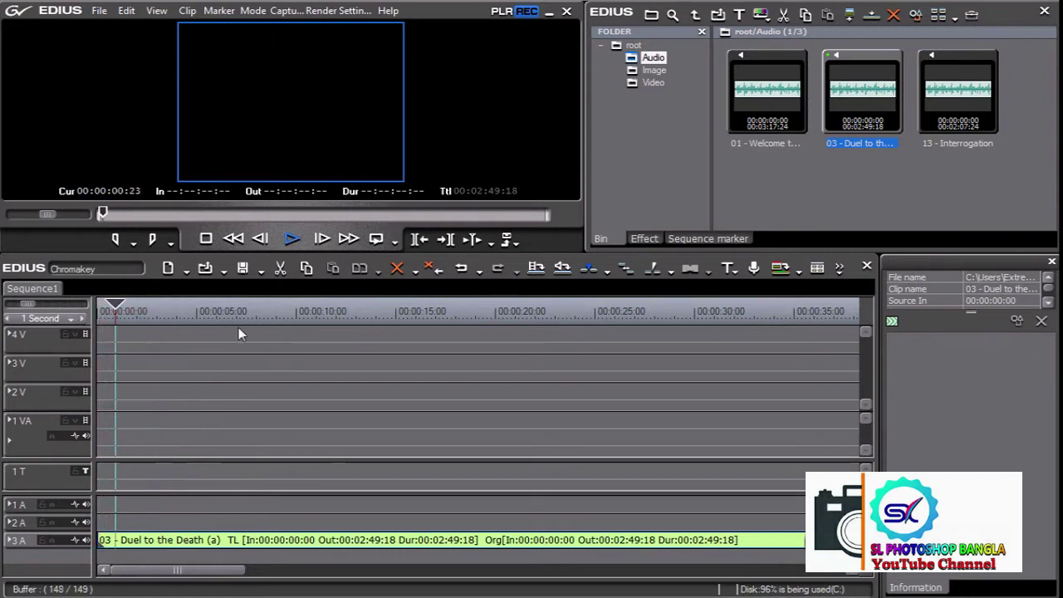
key(Delete)
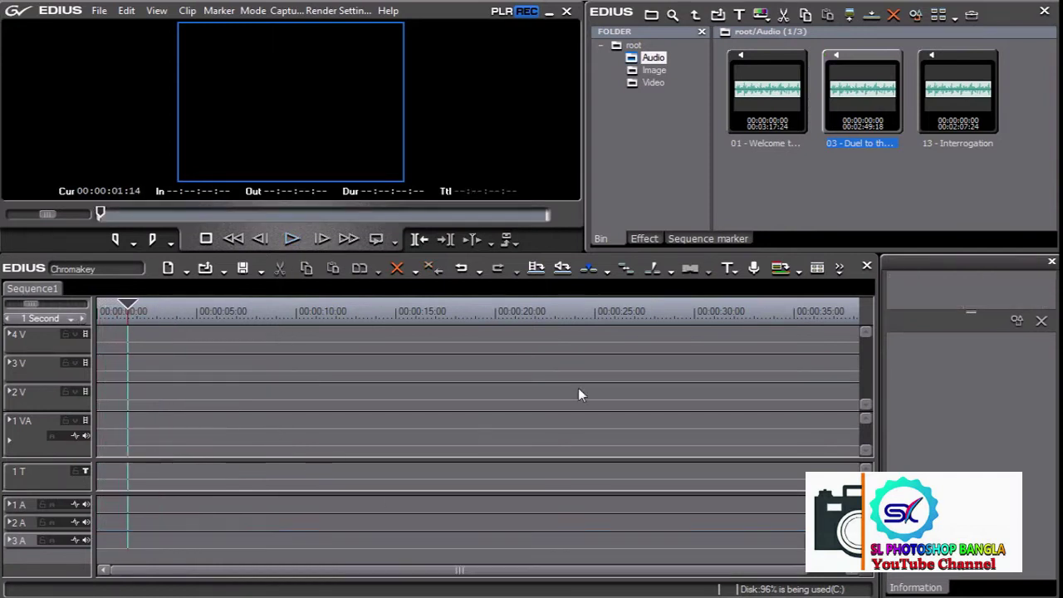
Place 13 - Interrogation on 2A, split at 00:00:11:09 and ripple-delete the head.
drag(947, 126, 98, 523)
key(Home)
key(space)
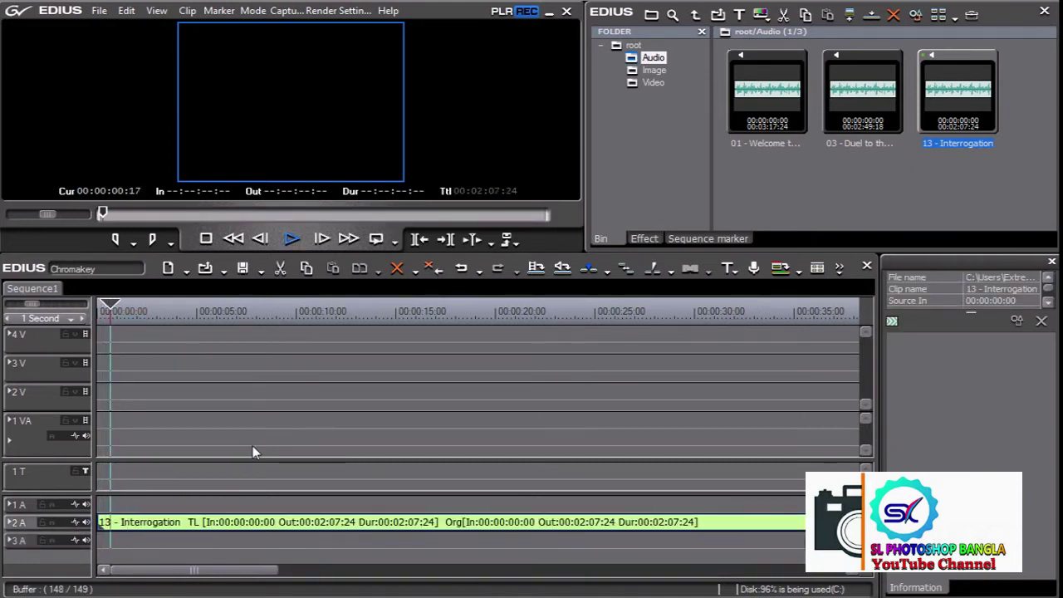
click(325, 304)
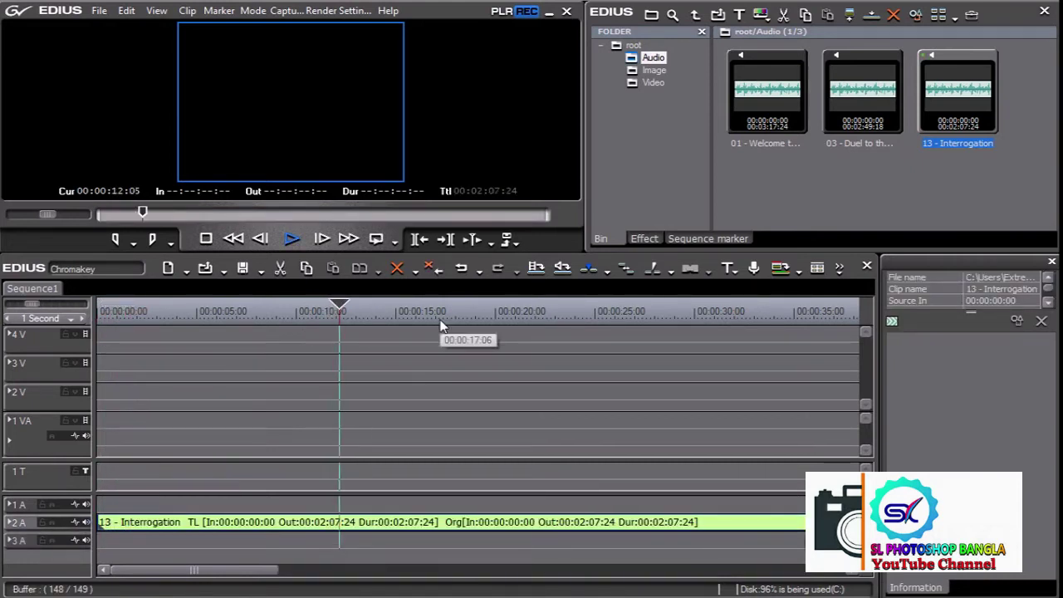
key(space)
key(Home)
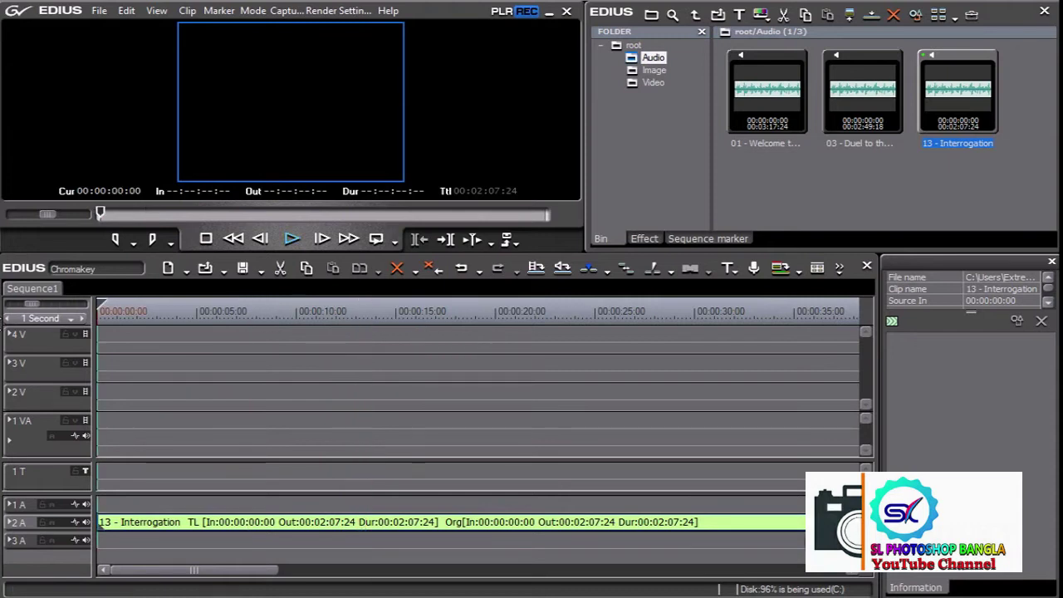
click(9, 522)
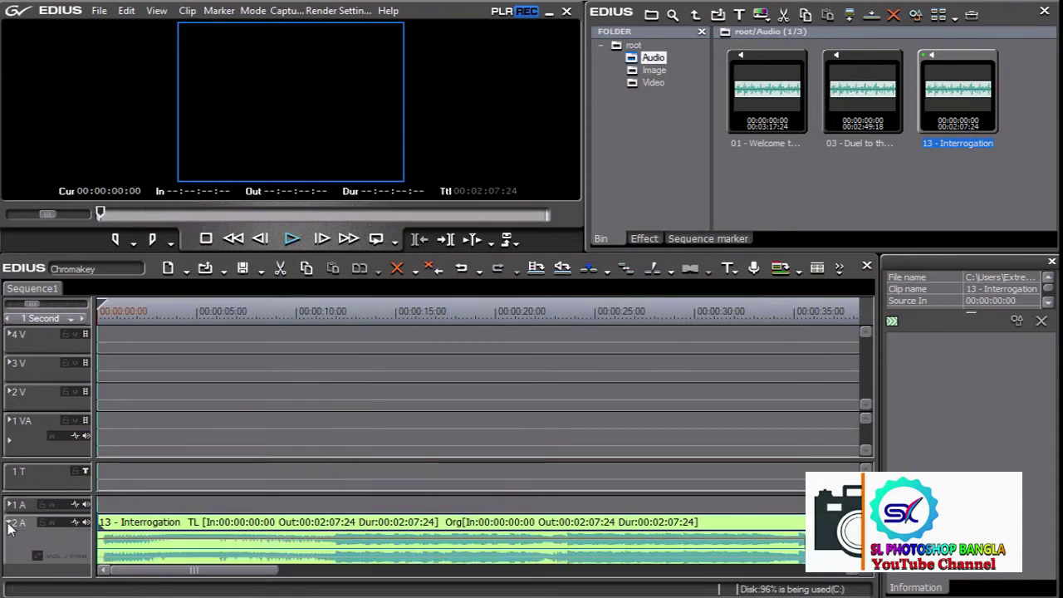
drag(336, 309, 323, 312)
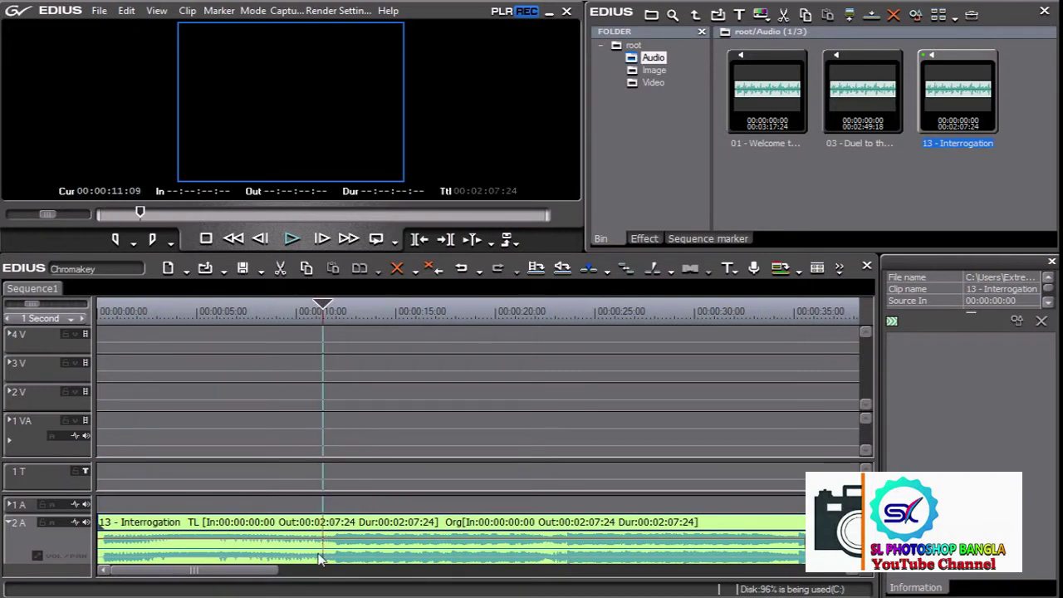
key(c)
key(alt+Delete)
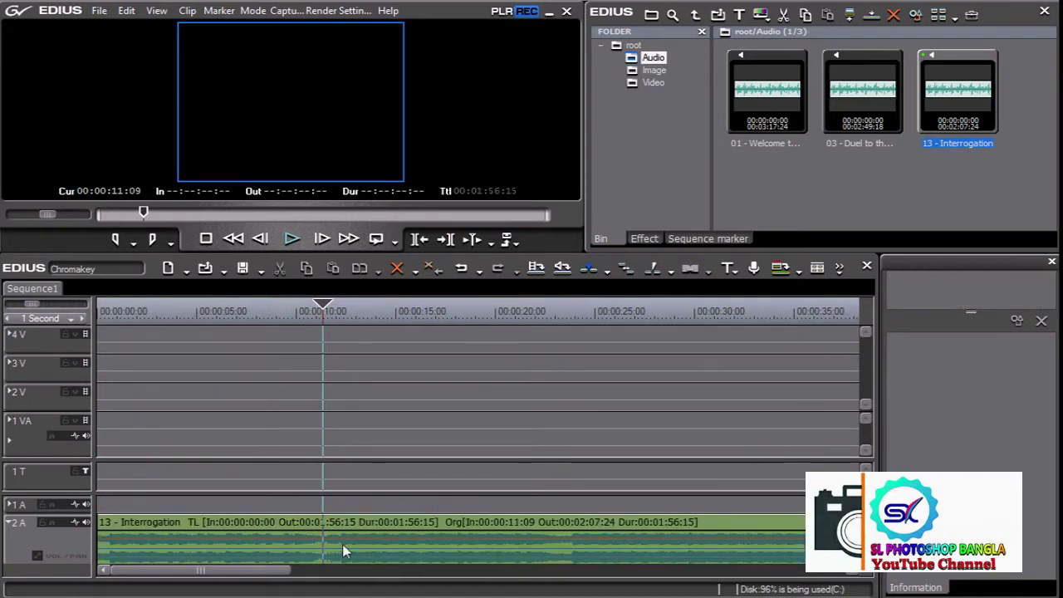
key(Home)
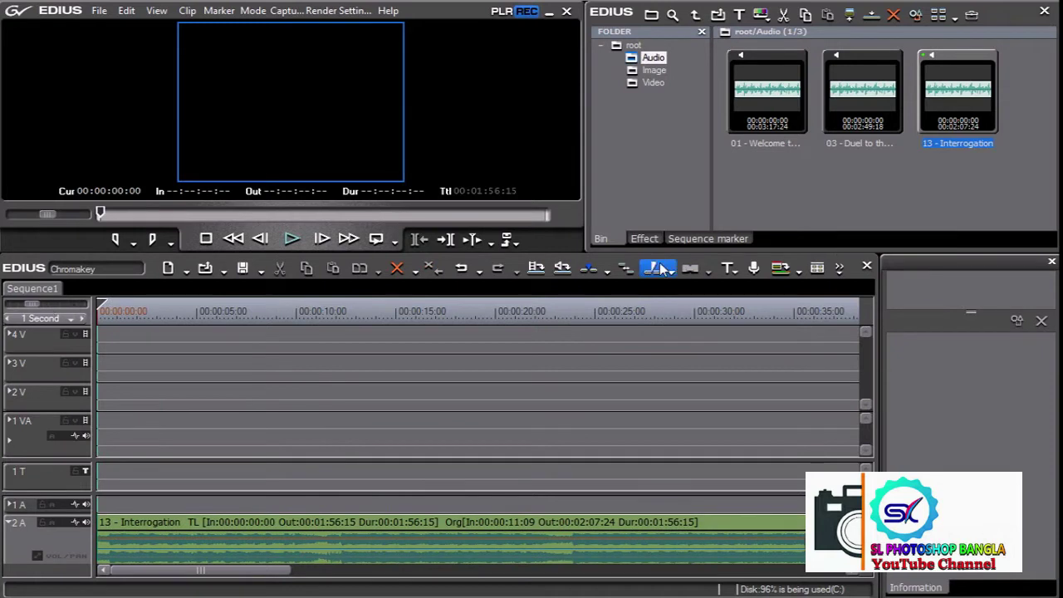
click(654, 83)
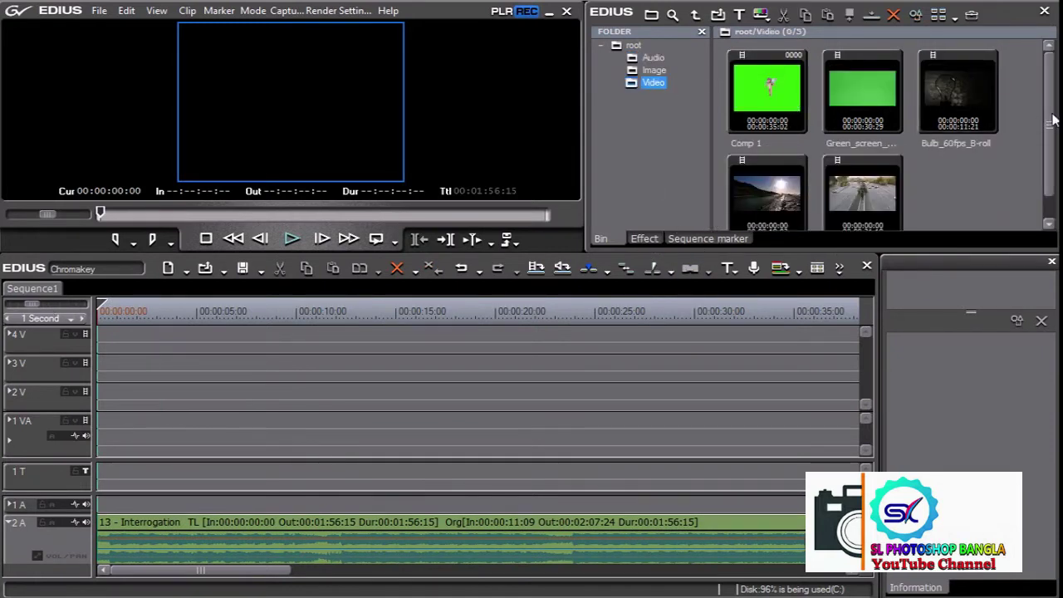
Remove the Hwy101N highway clip from track 1VA.
drag(1051, 116, 1052, 138)
mouse_move(862, 170)
mouse_down()
mouse_move(120, 470)
mouse_move(120, 427)
mouse_up()
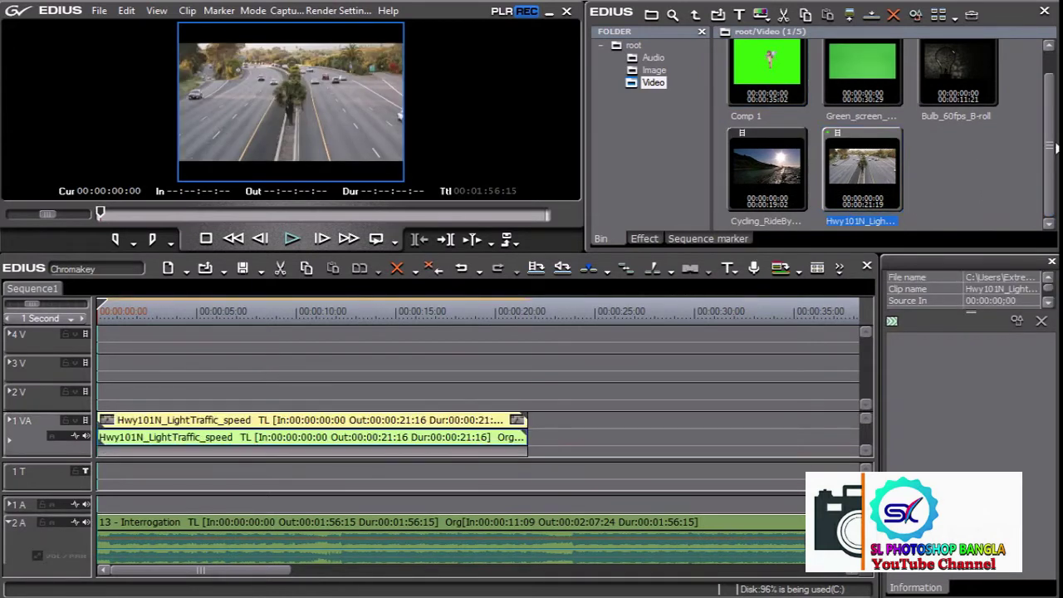
drag(1056, 148, 1051, 106)
click(775, 113)
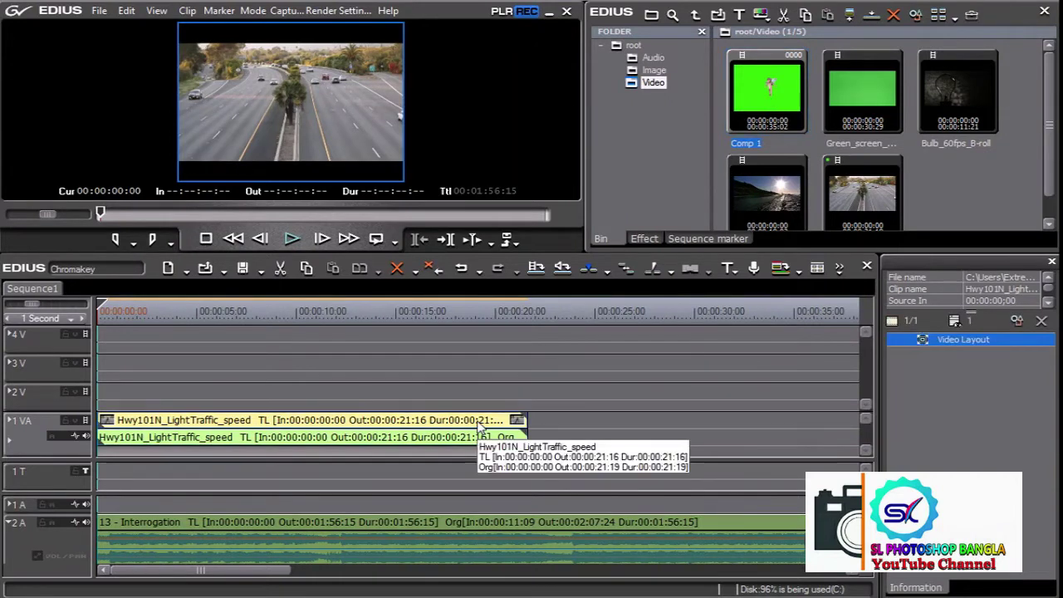
key(Delete)
Put Bulb_60fps_B-roll on 1VA from 0s and Comp 1 on 2V at the start.
click(960, 69)
double_click(961, 89)
click(446, 239)
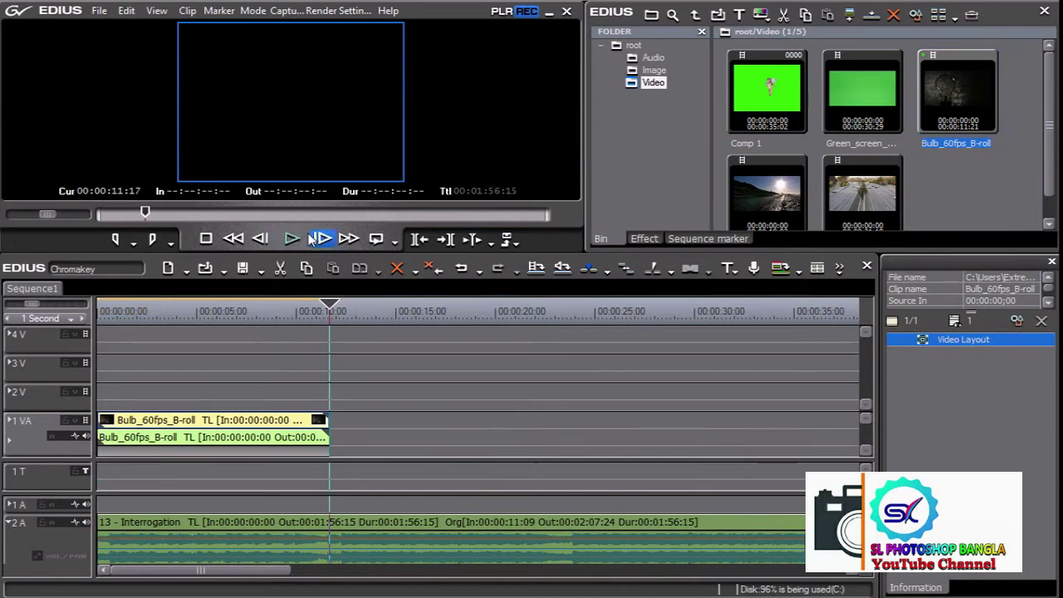
click(216, 316)
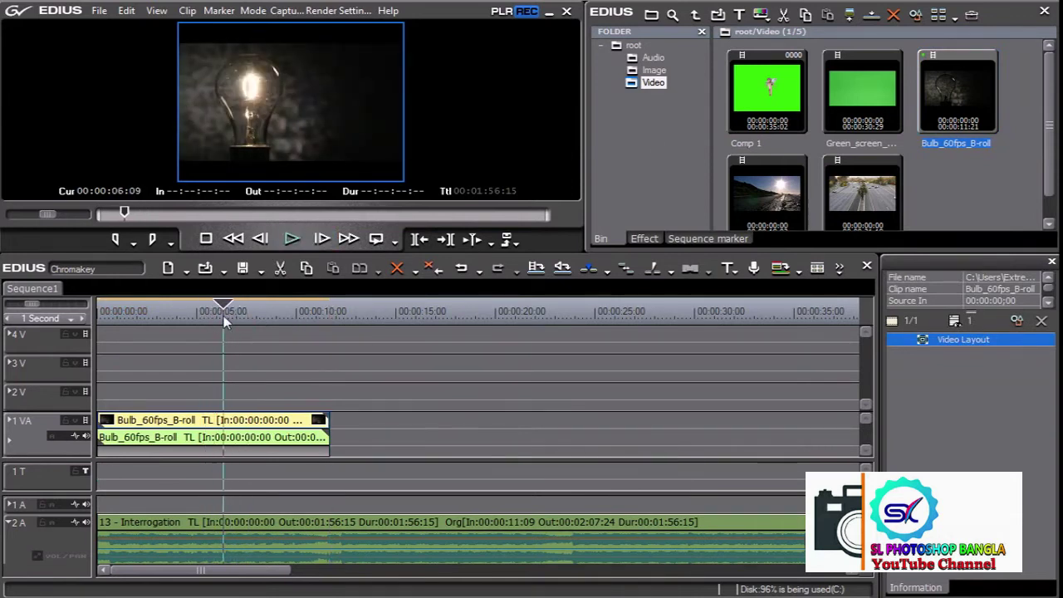
click(132, 316)
drag(131, 316, 255, 314)
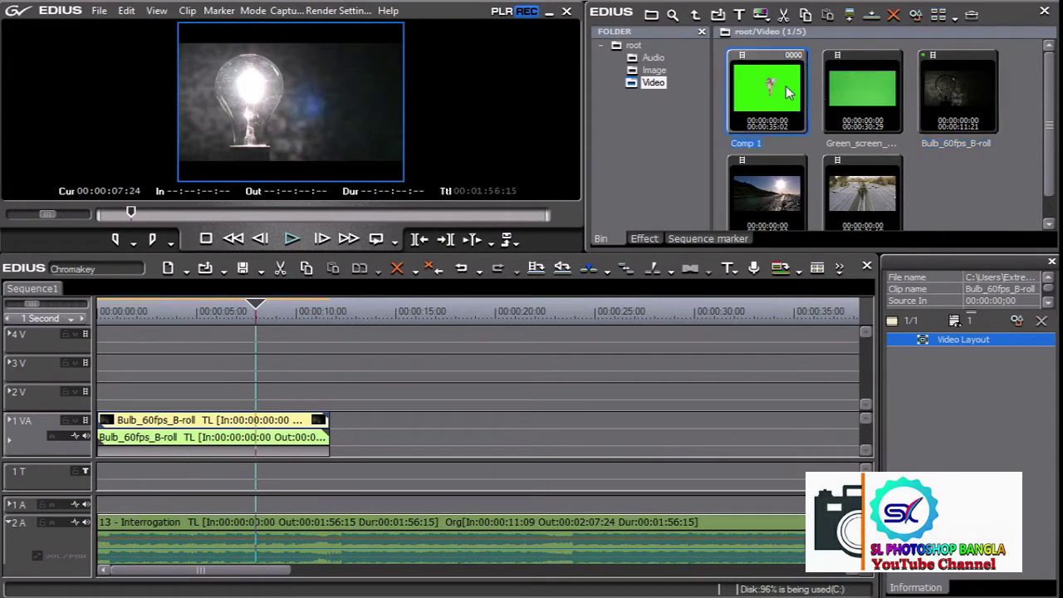
drag(787, 98, 108, 407)
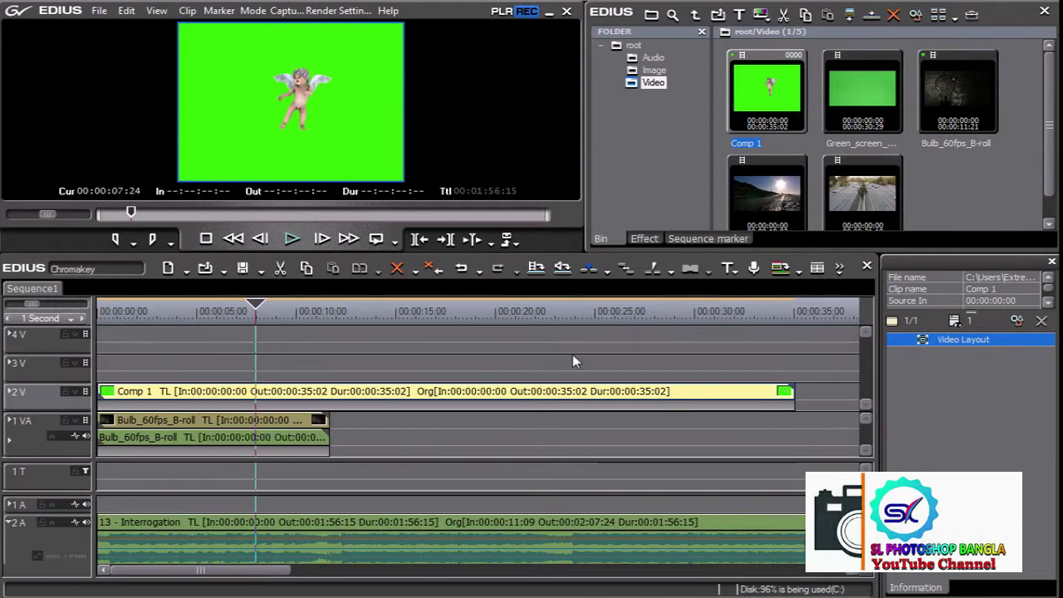
Drop the Chromakey keyer on Comp 1 and widen its key colour ellipse in the settings.
click(645, 238)
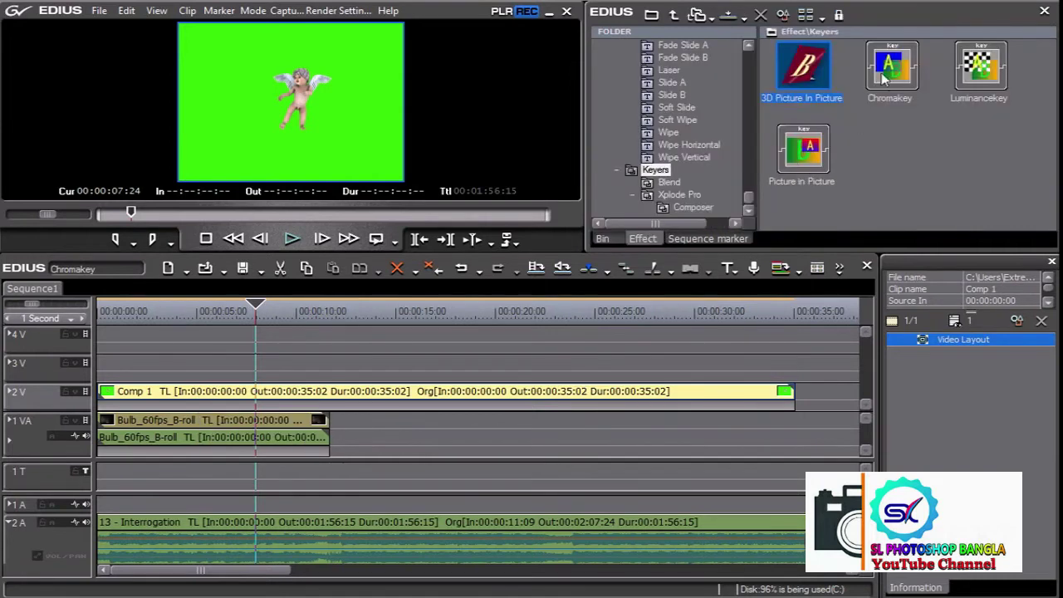
drag(885, 79, 193, 399)
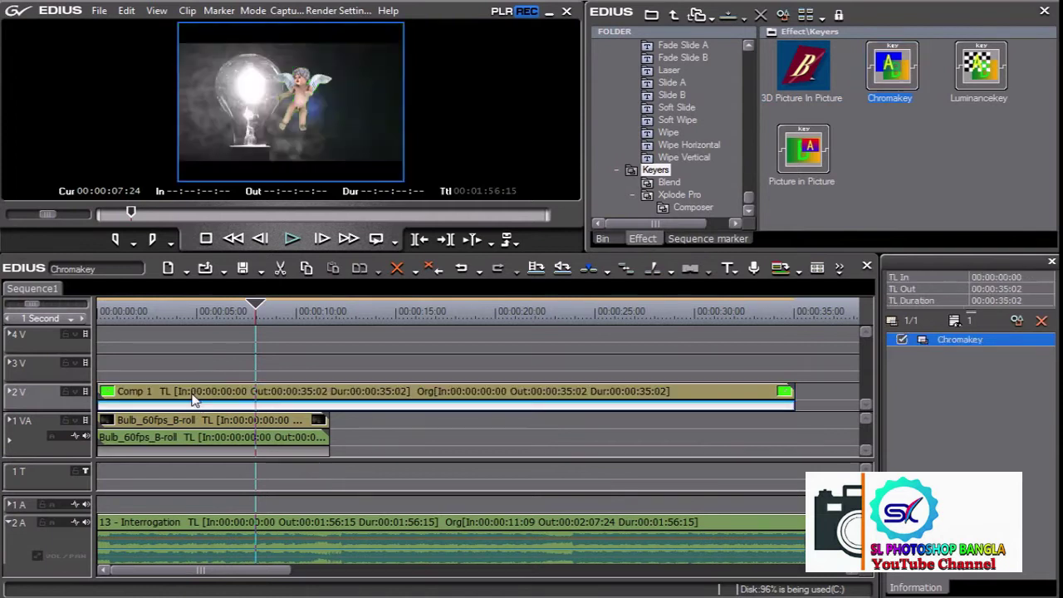
mouse_move(239, 312)
mouse_down()
mouse_move(162, 315)
mouse_move(216, 318)
mouse_up()
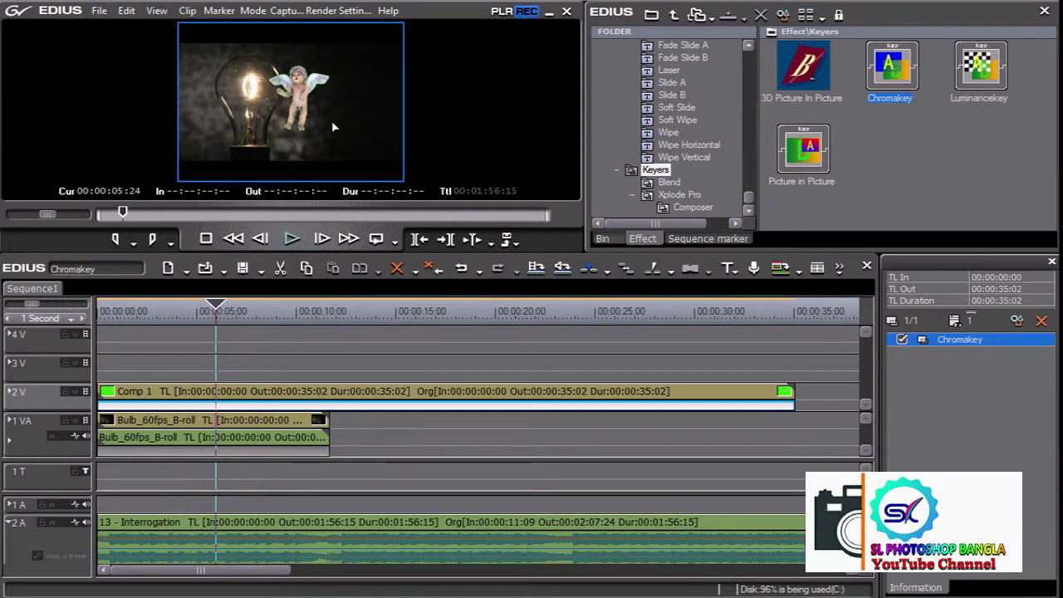
double_click(941, 339)
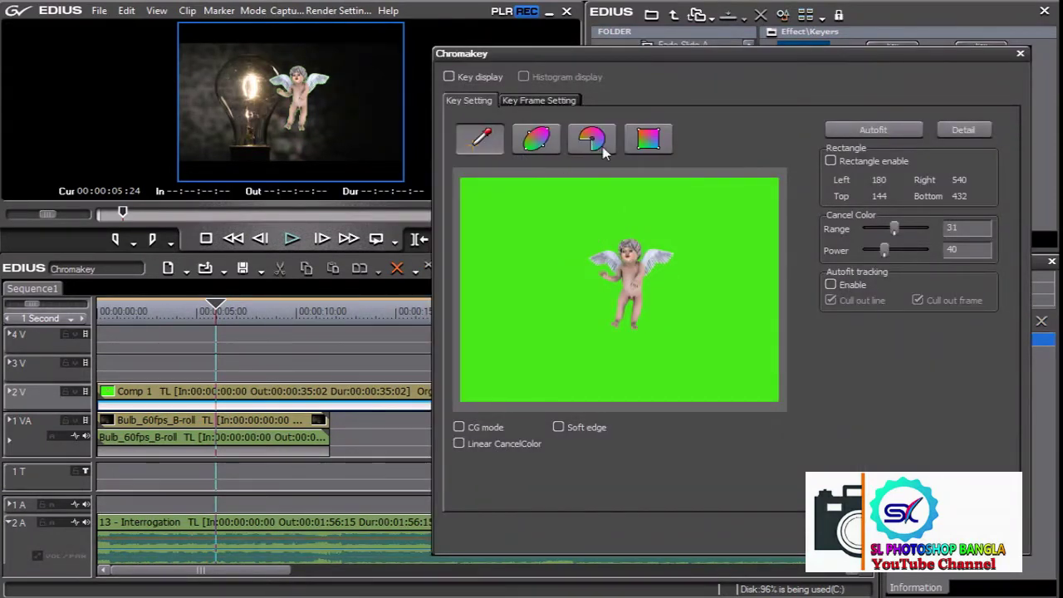
click(536, 140)
drag(497, 310, 521, 278)
key(Return)
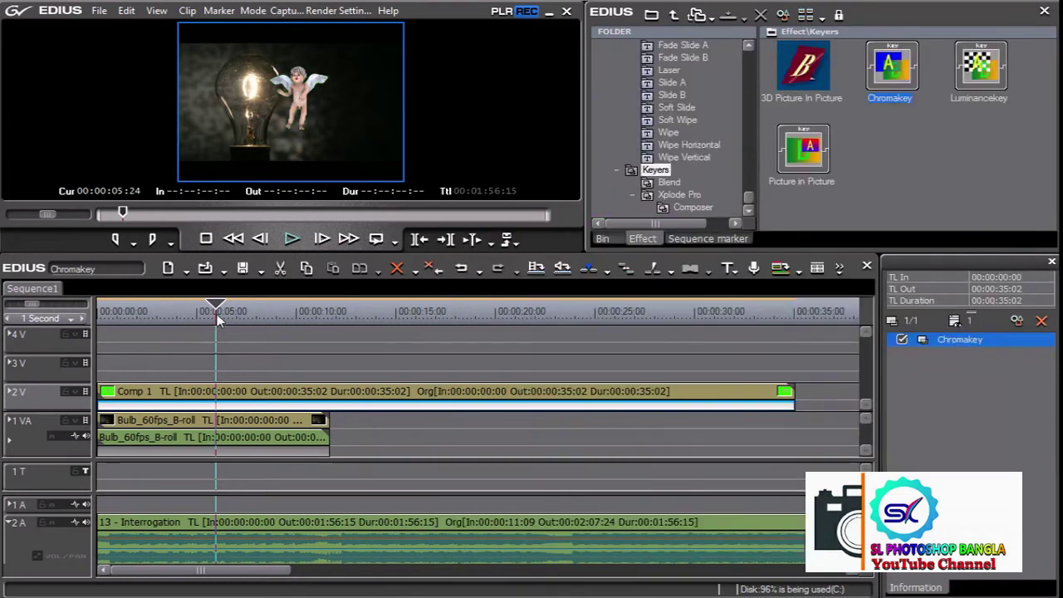
key(Home)
click(292, 238)
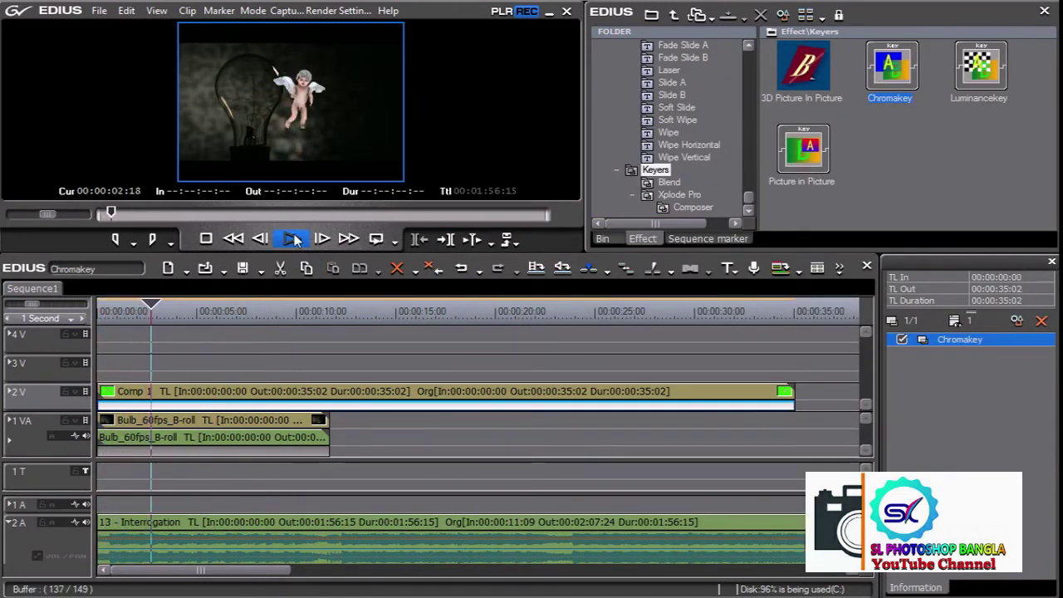
click(216, 239)
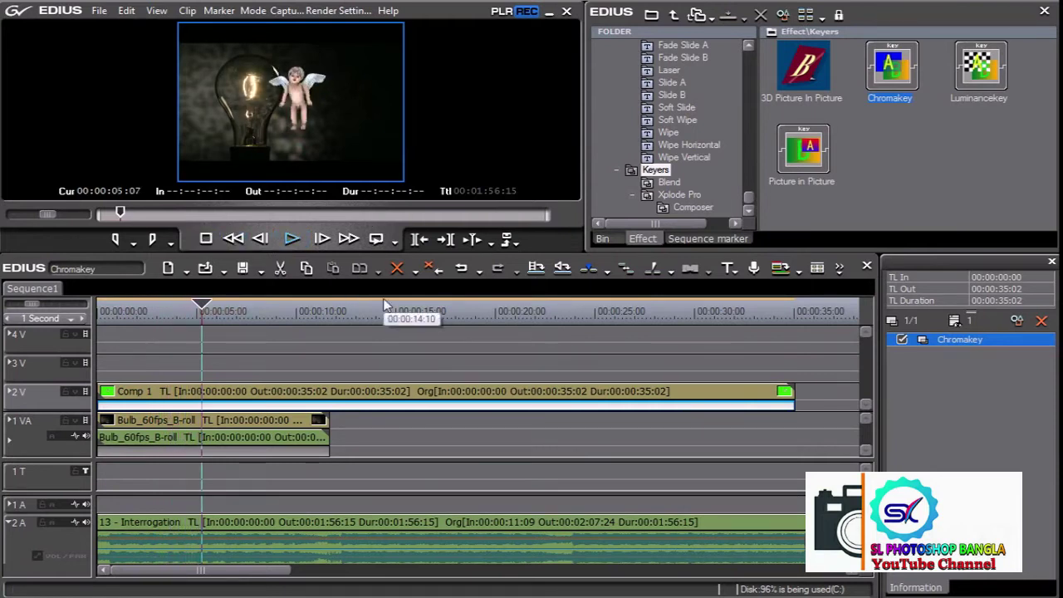
click(149, 453)
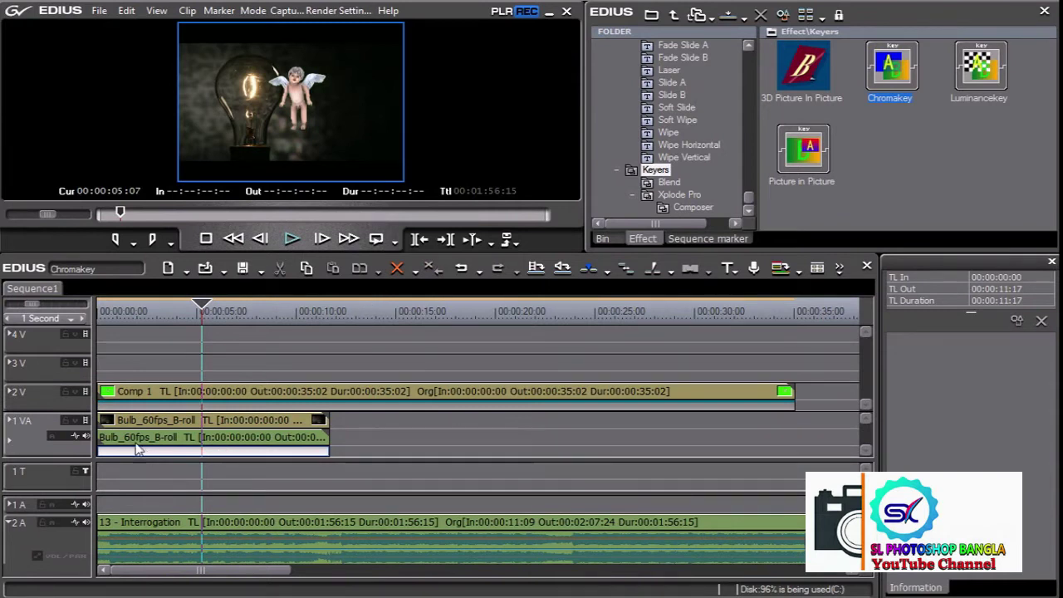
Unlink the bulb clip, delete its audio part, and play back to check the result.
right_click(187, 436)
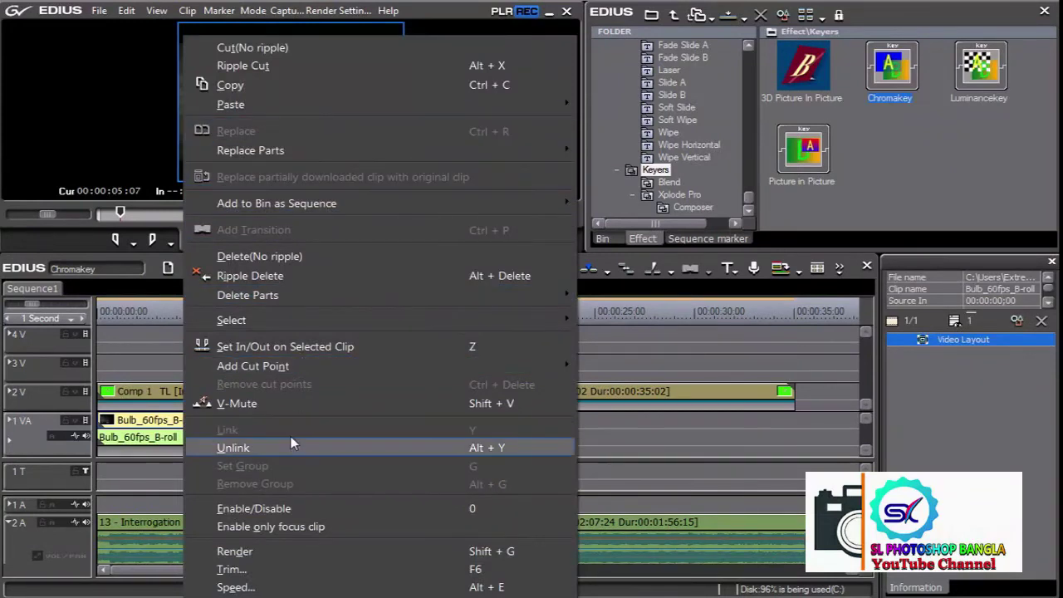
click(291, 447)
click(191, 438)
key(Delete)
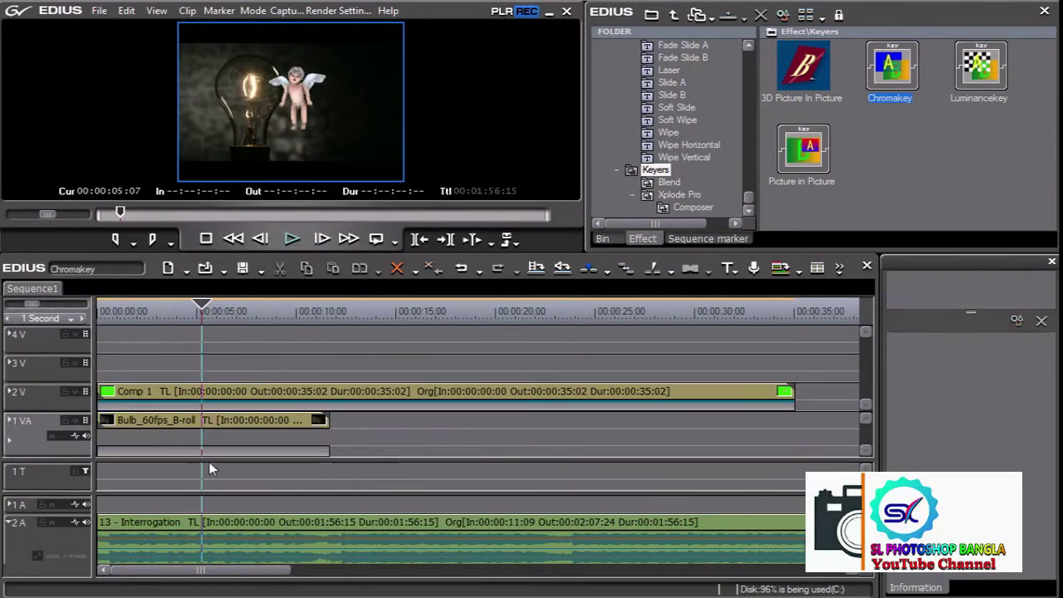
click(292, 239)
click(322, 239)
key(space)
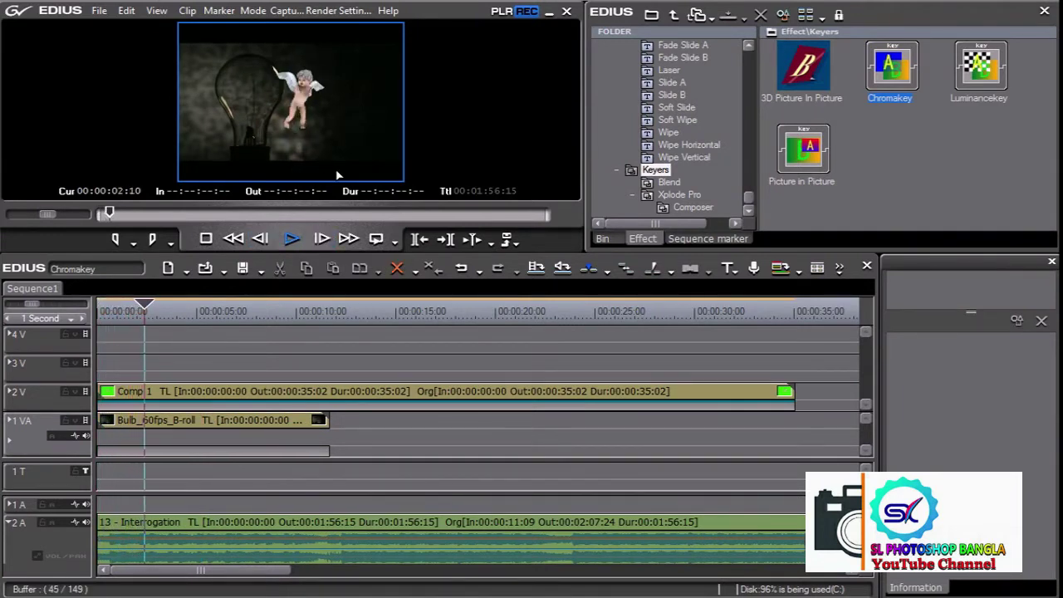
key(space)
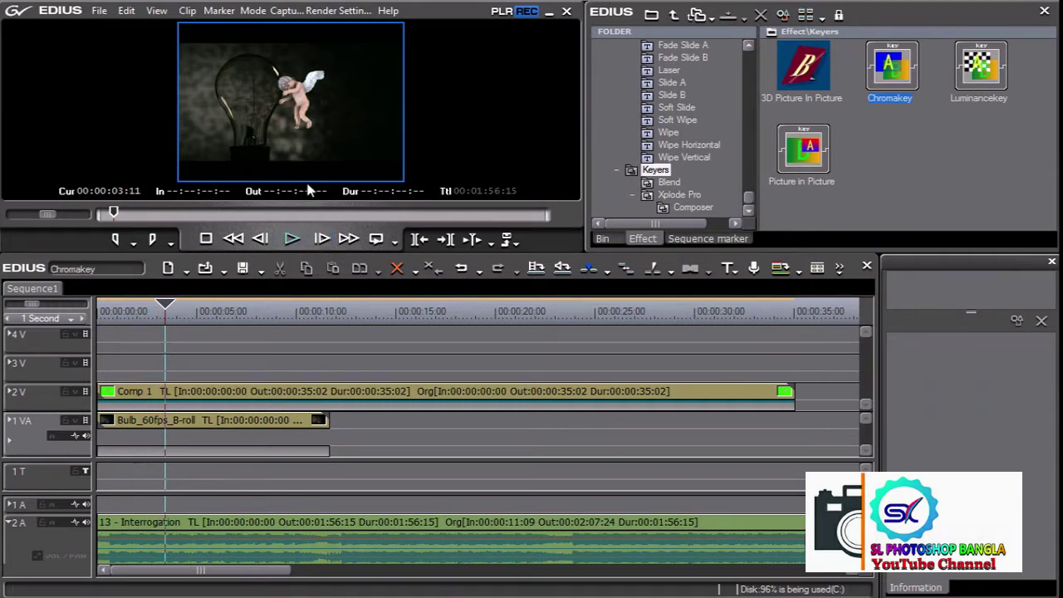
Delete the Comp 1 clip from track 2V and park the playhead near three seconds.
click(255, 396)
key(Delete)
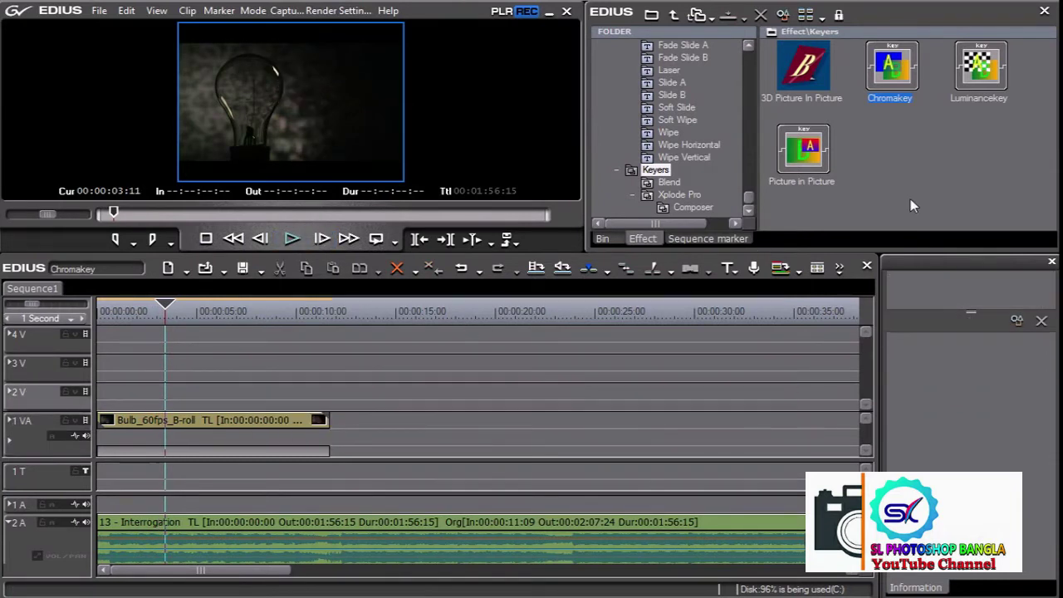
click(161, 306)
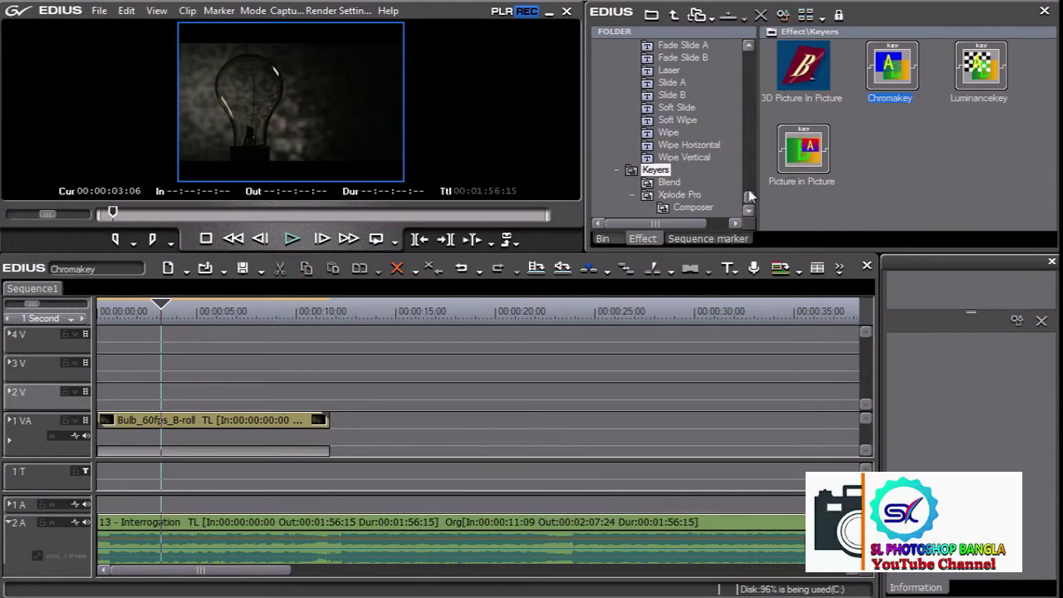
Place Green_screen_clean from the Bin on track 2V at 0:00 and play it back.
click(613, 238)
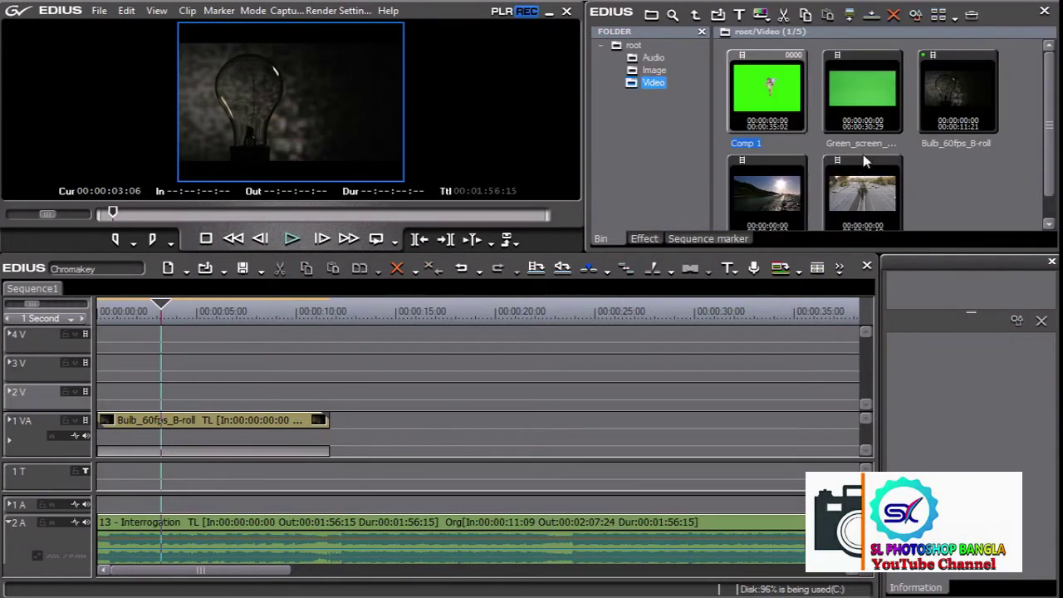
click(868, 130)
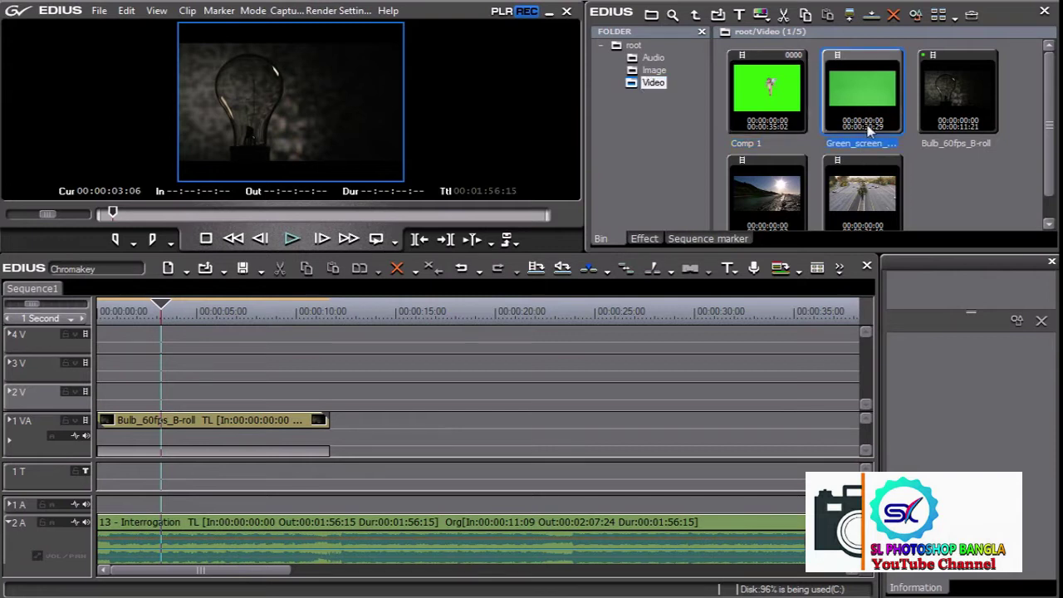
drag(869, 100, 123, 391)
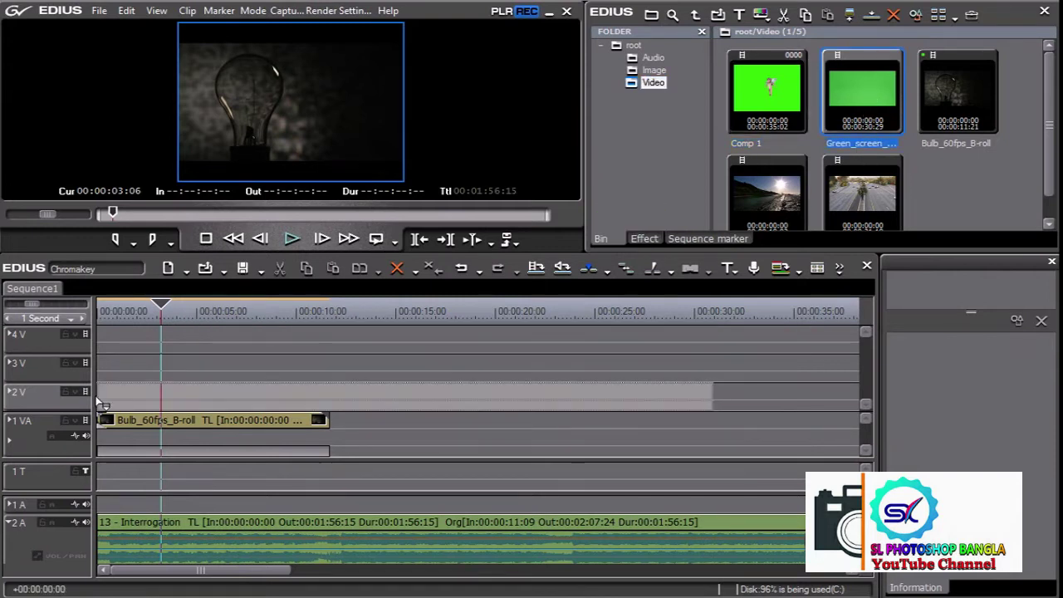
key(space)
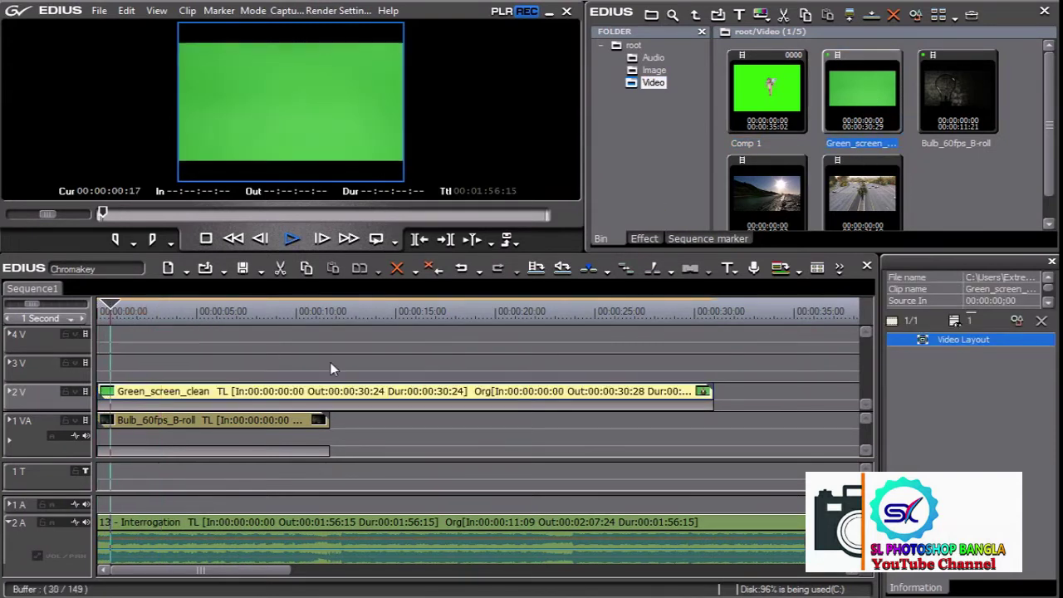
key(space)
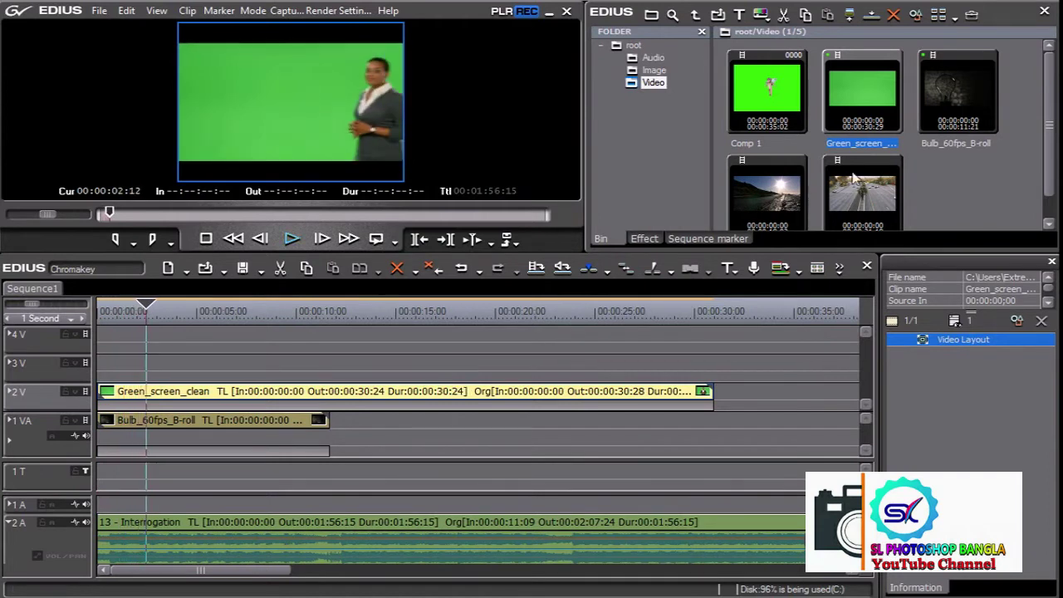
click(646, 239)
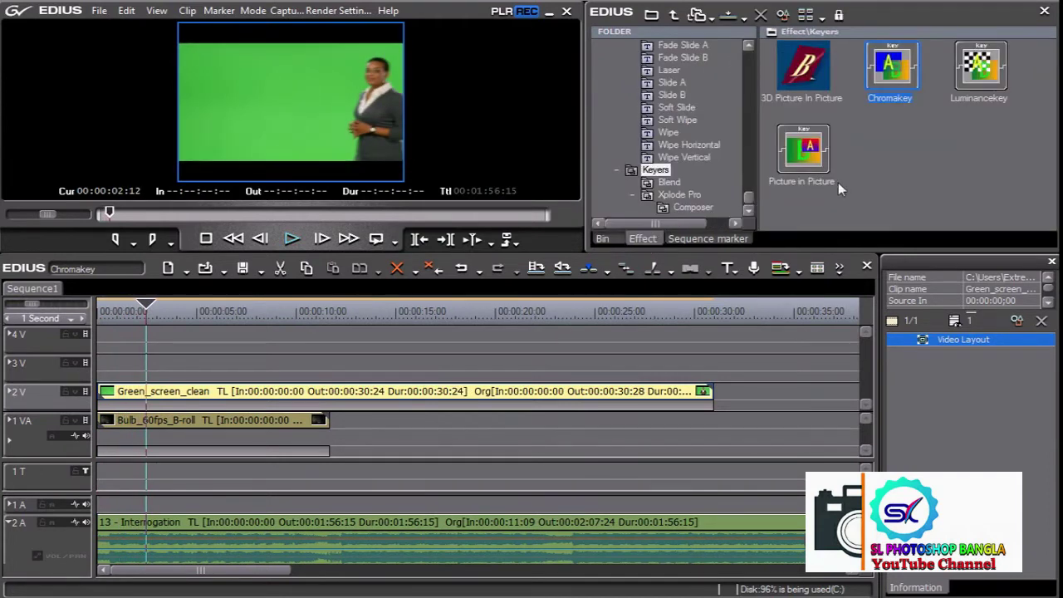
drag(887, 88, 140, 394)
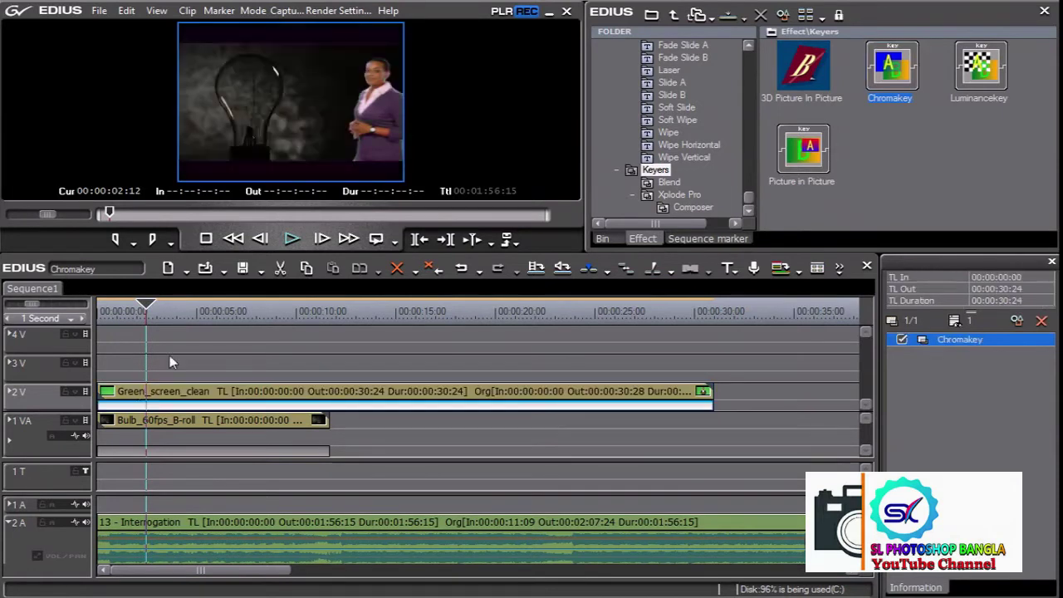
drag(106, 313, 177, 312)
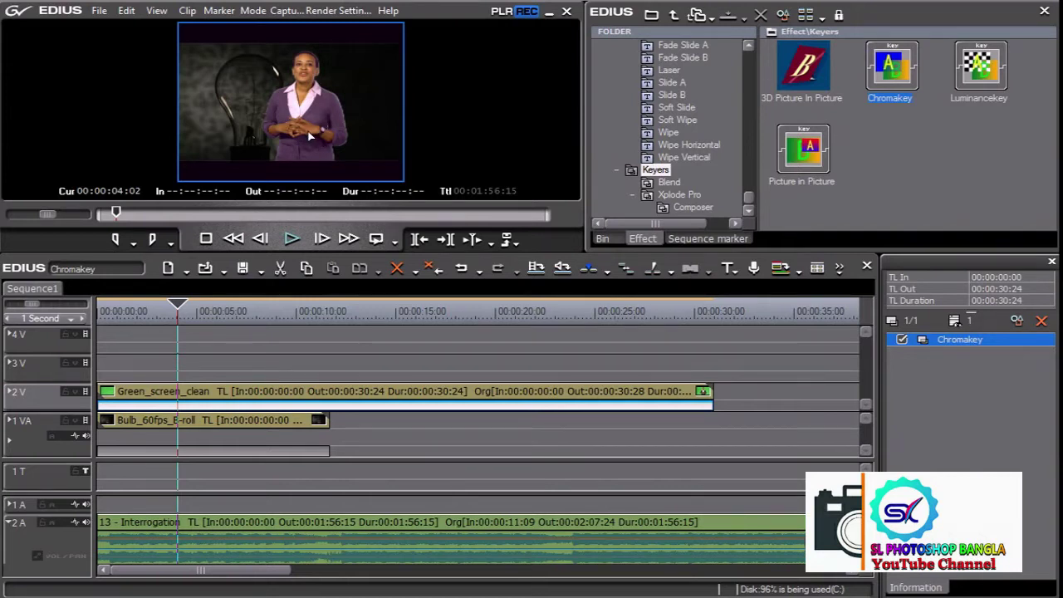
key(ctrl+z)
drag(150, 314, 195, 320)
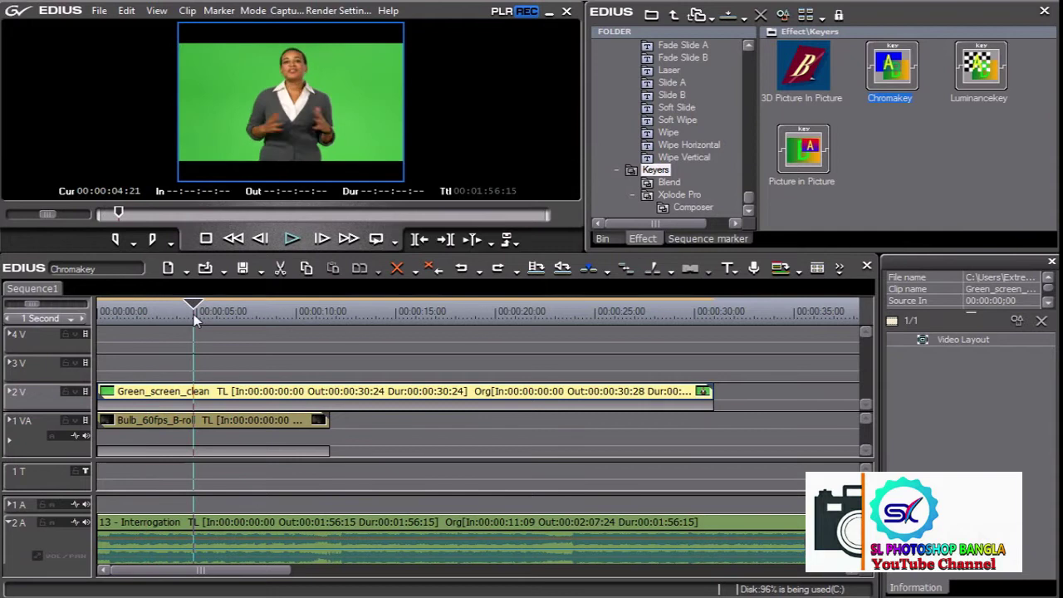
drag(885, 79, 241, 397)
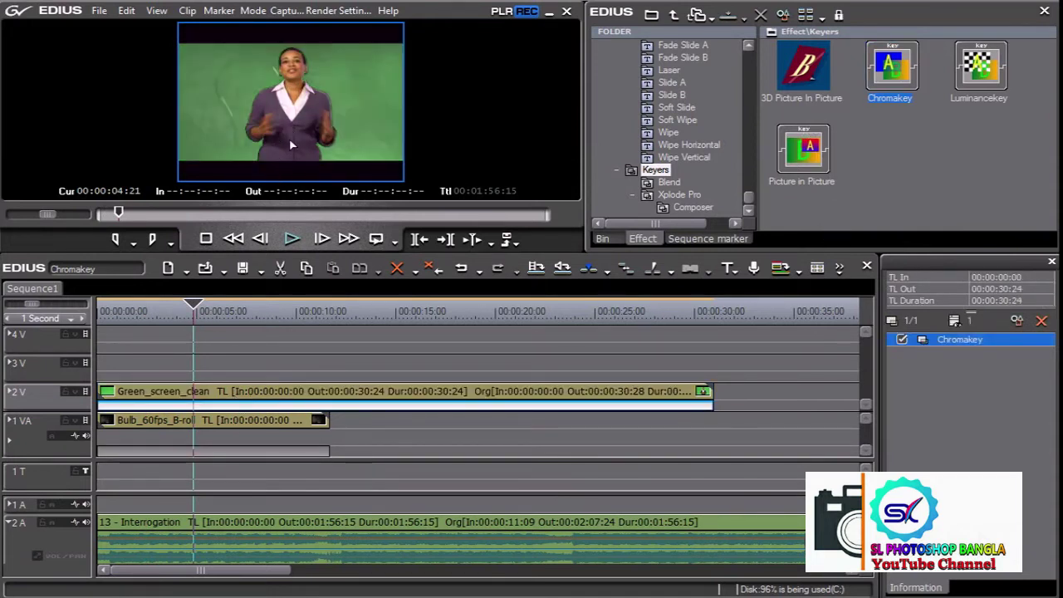
Sample the green backdrop in Chromakey, use Soft edge and Autofit, and tweak the colour graph.
double_click(938, 343)
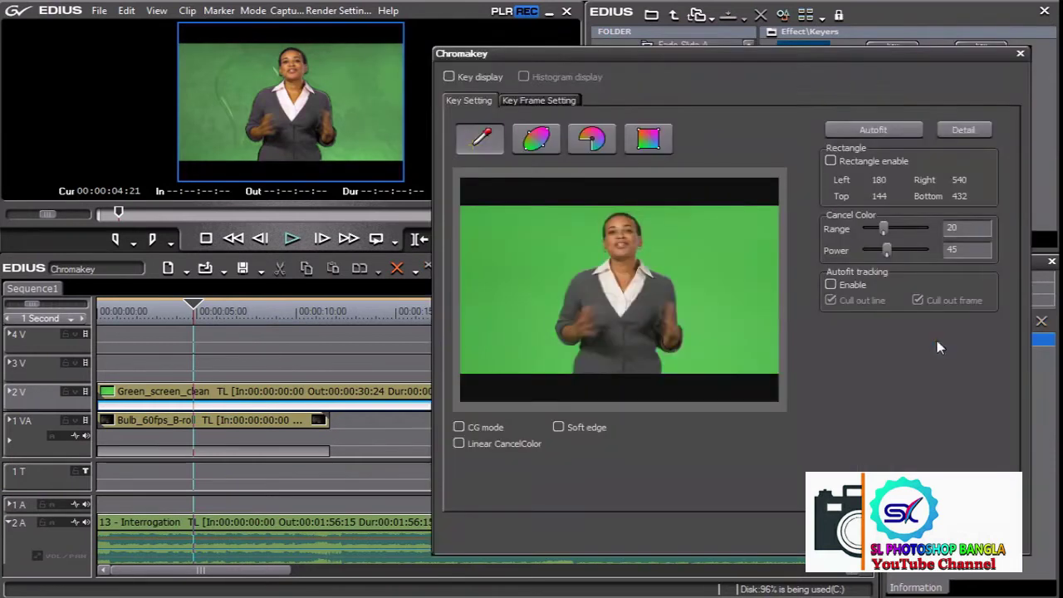
click(553, 258)
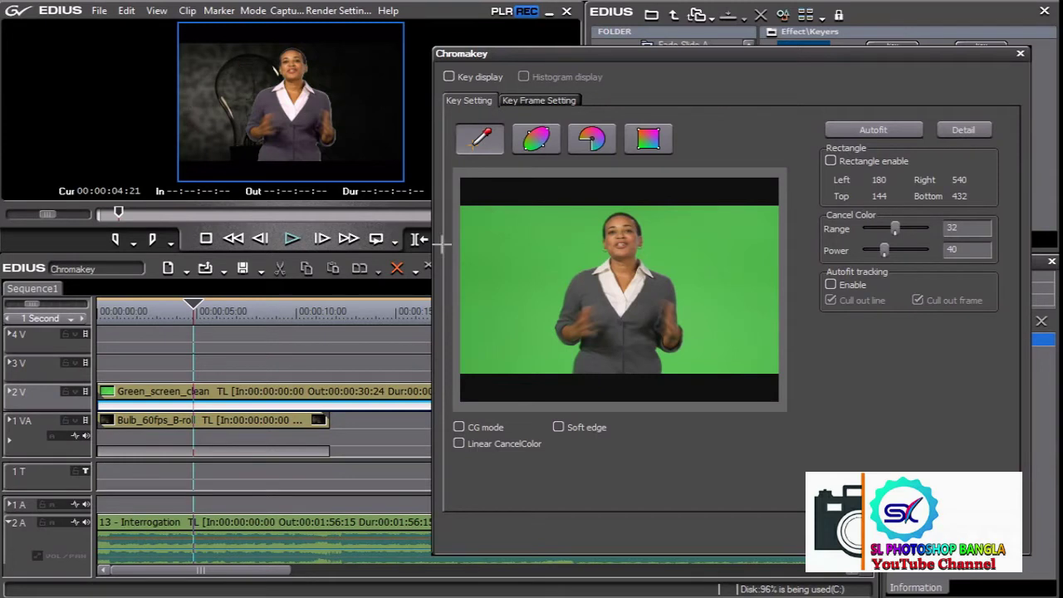
click(486, 446)
click(579, 429)
click(866, 131)
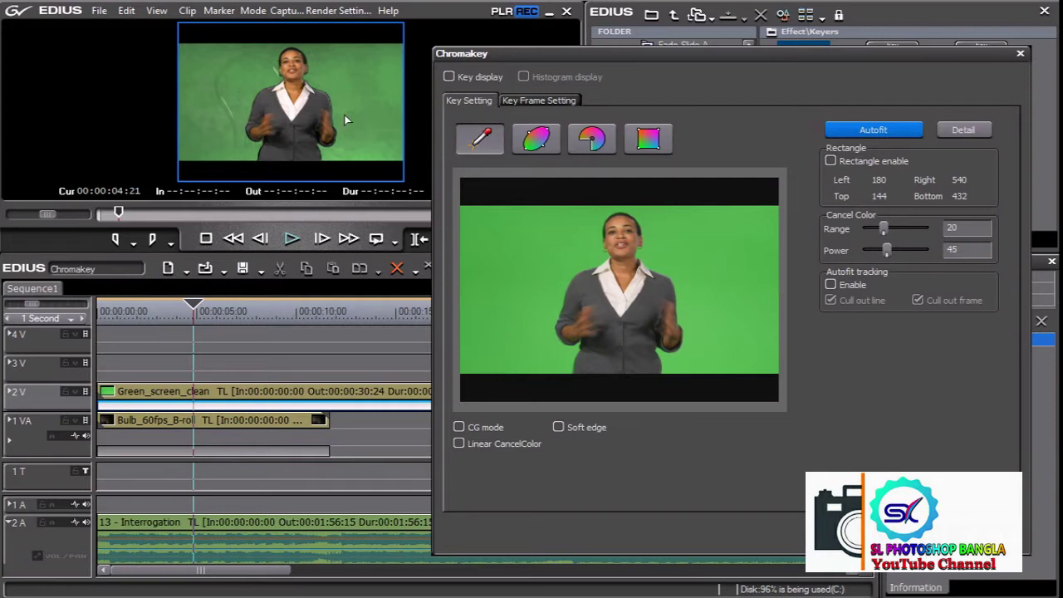
click(675, 263)
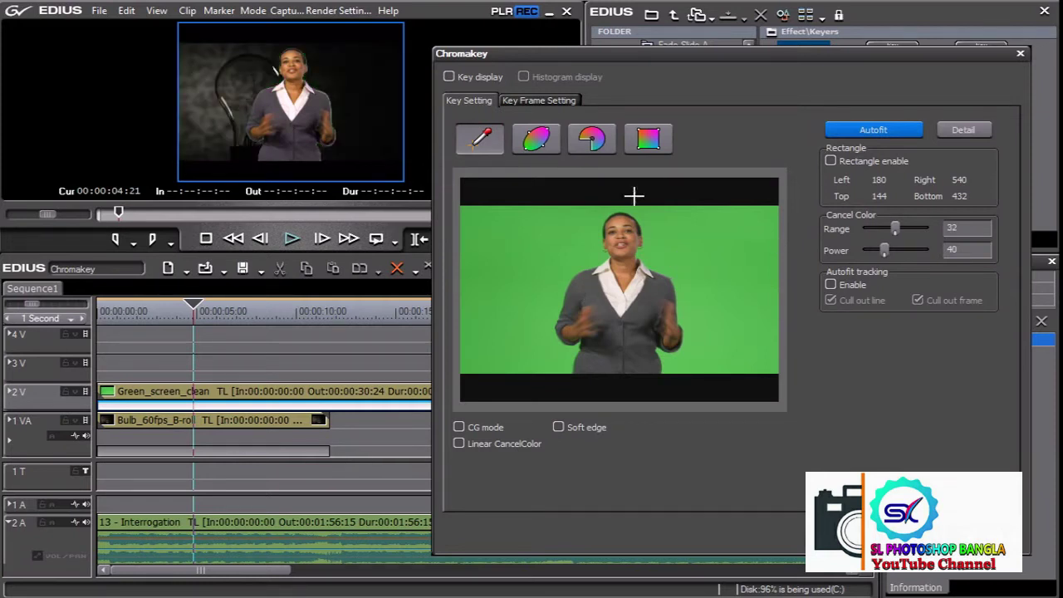
click(535, 142)
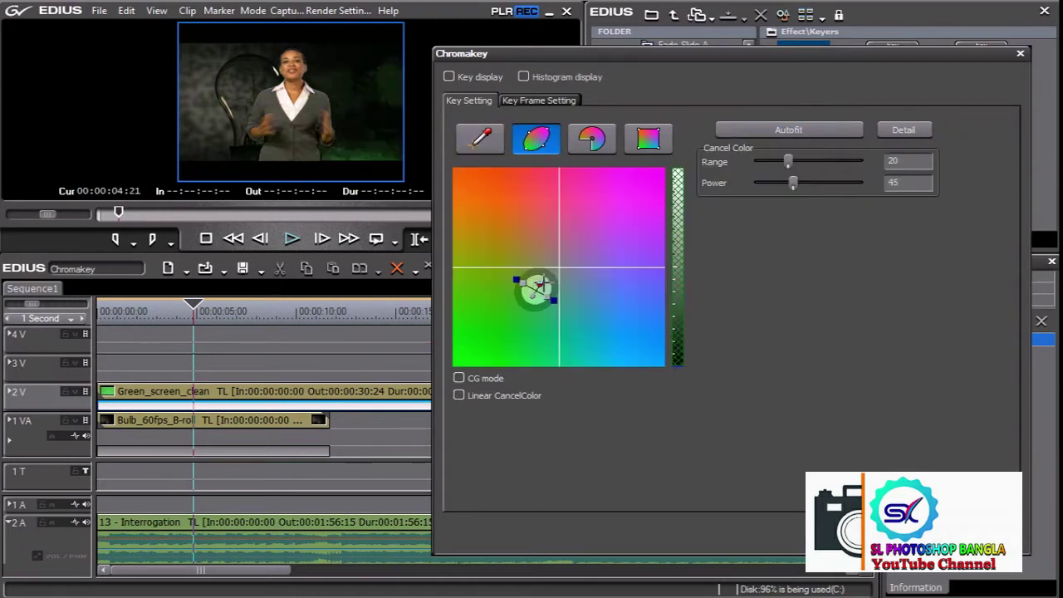
mouse_move(538, 287)
mouse_down()
mouse_move(467, 296)
mouse_move(529, 276)
mouse_move(534, 291)
mouse_up()
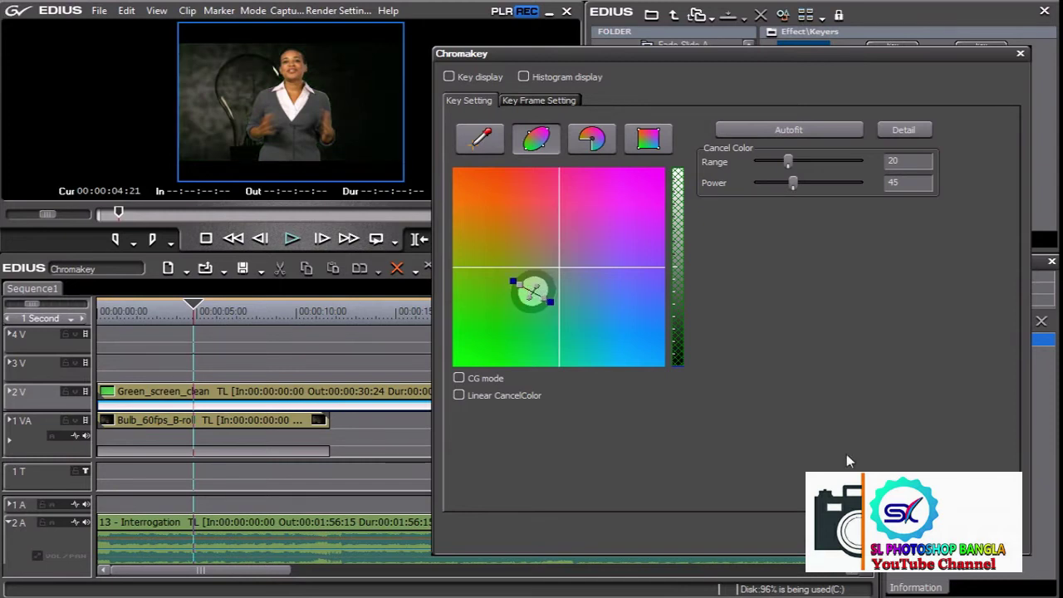
key(Return)
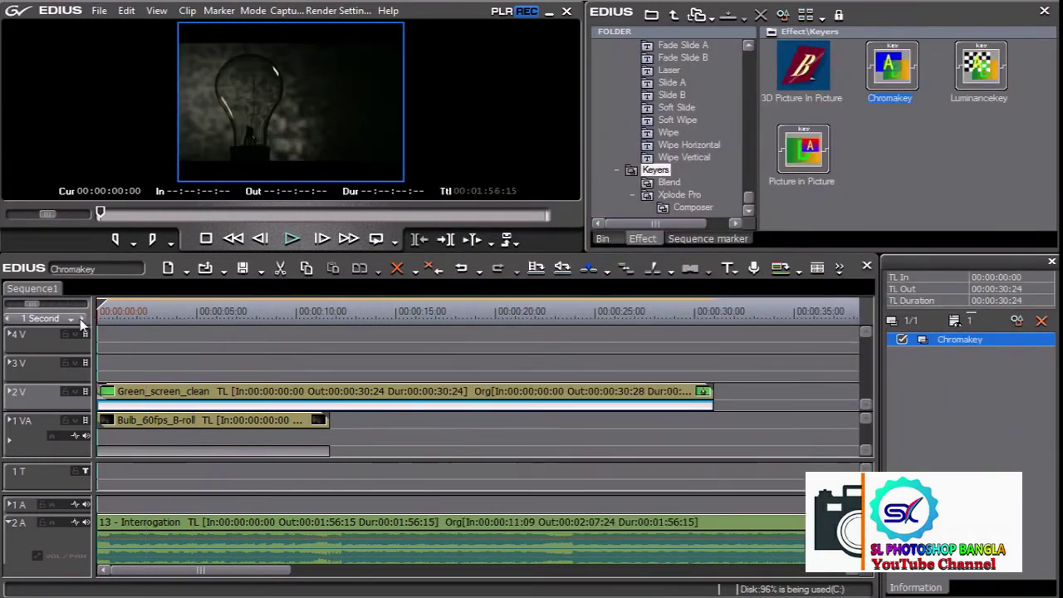
Play back the keyed presenter, then delete Bulb_60fps_B-roll from track 1VA.
key(space)
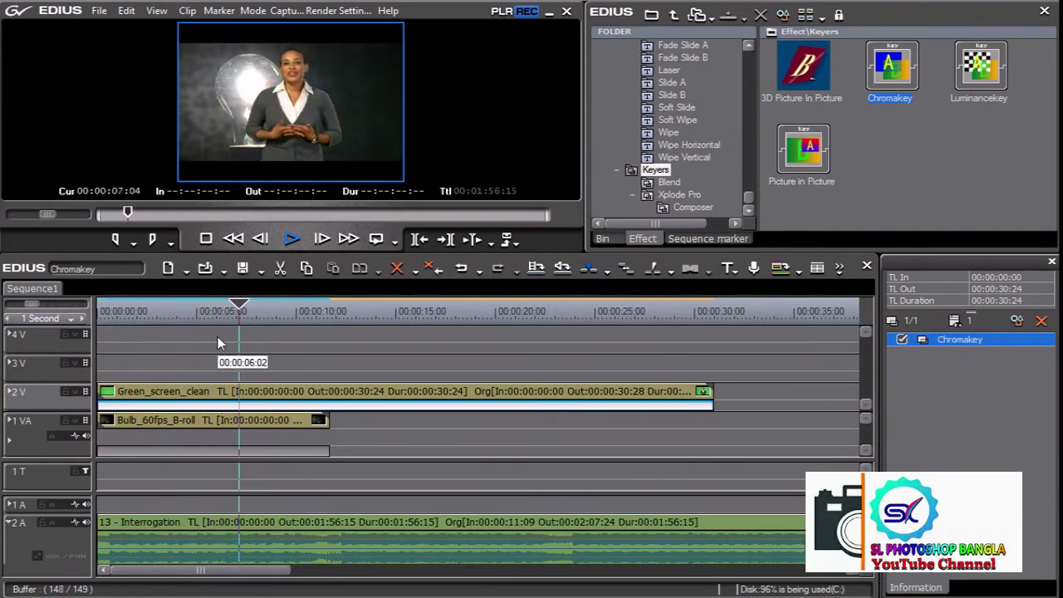
key(space)
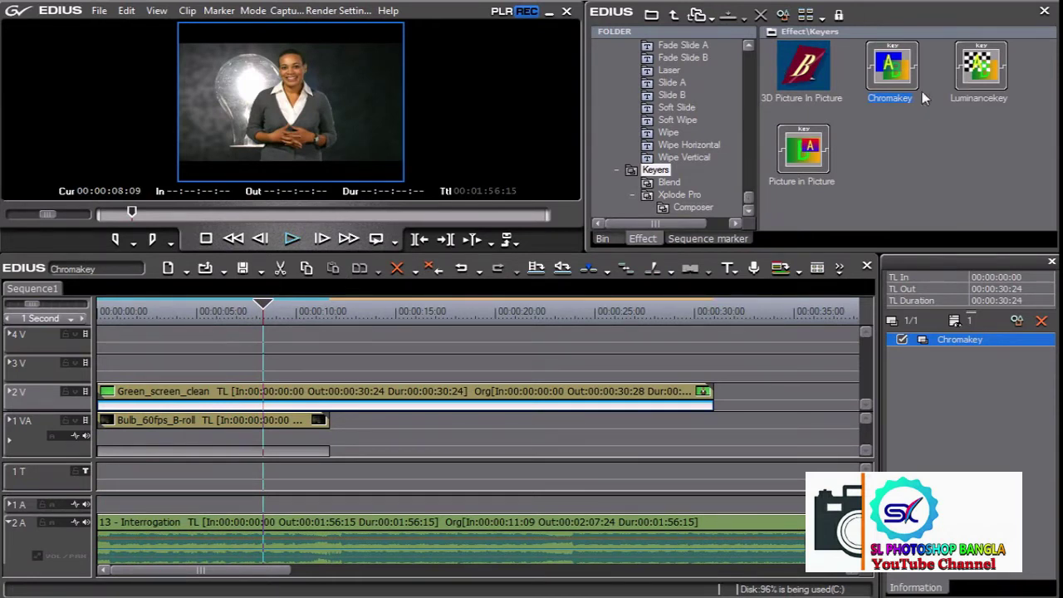
click(750, 210)
click(295, 421)
key(Delete)
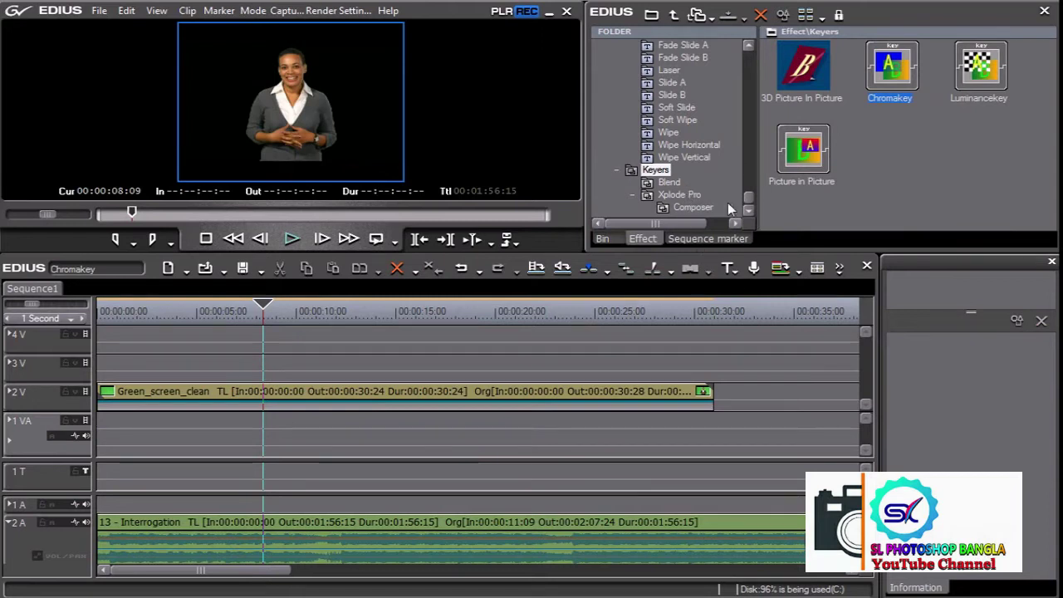
Place Cycling_RideBy_B-roll on track 1VA and play the presenter over it.
click(602, 239)
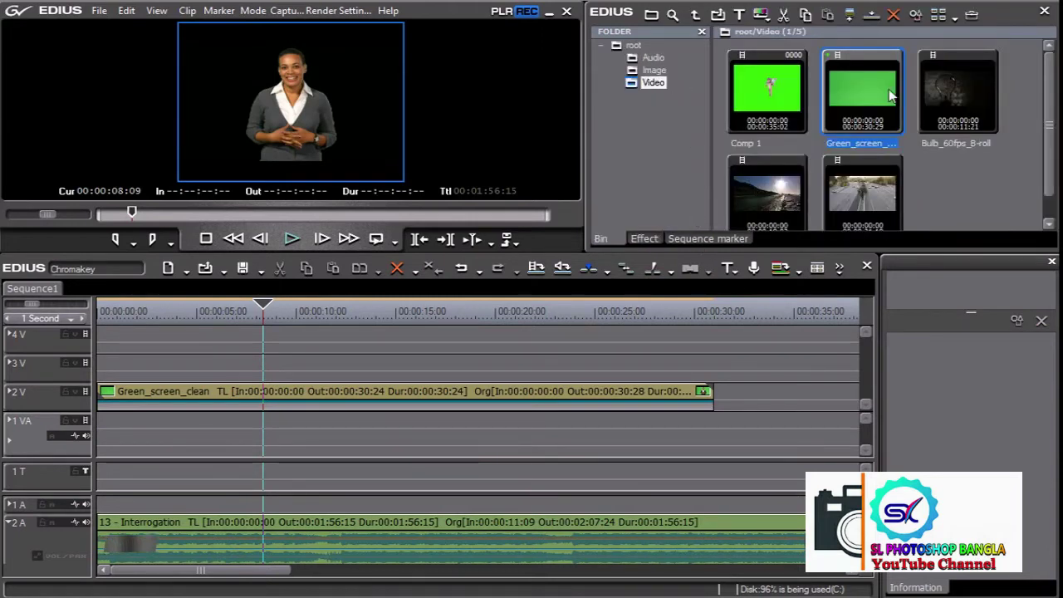
scroll(886, 199, down, 1)
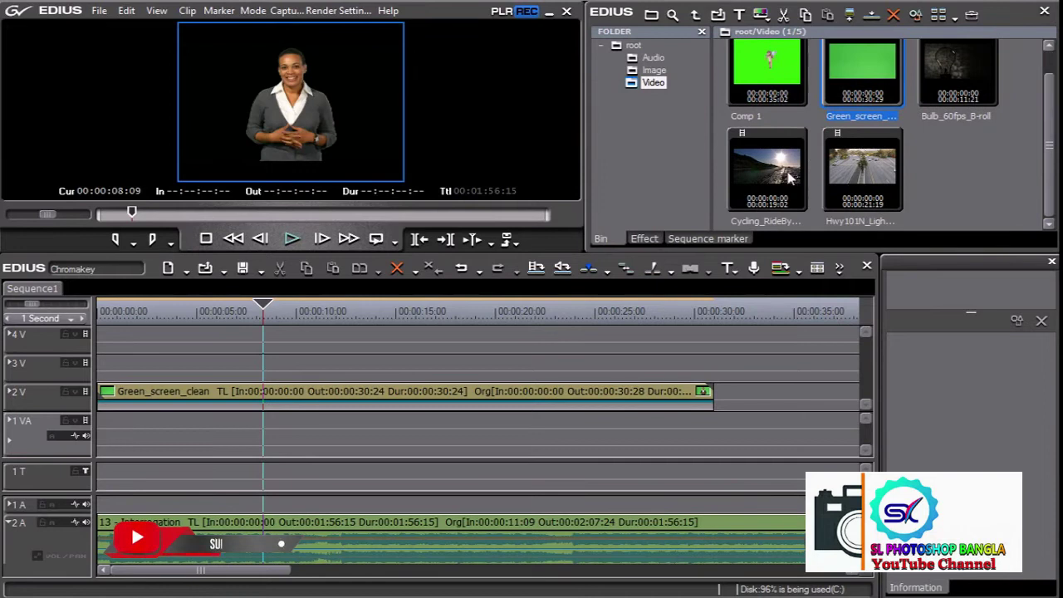
mouse_move(766, 171)
mouse_down()
mouse_move(165, 397)
mouse_move(125, 428)
mouse_up()
key(Home)
click(293, 239)
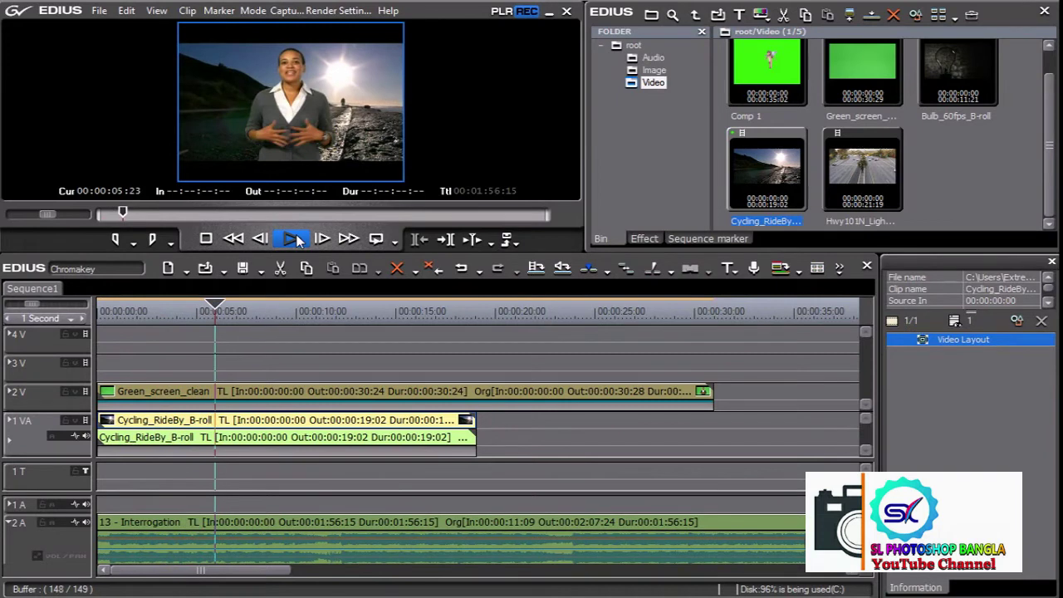
click(206, 239)
Mute the Interrogation audio on 2A, enlarge the preview, and replay from the start.
click(80, 523)
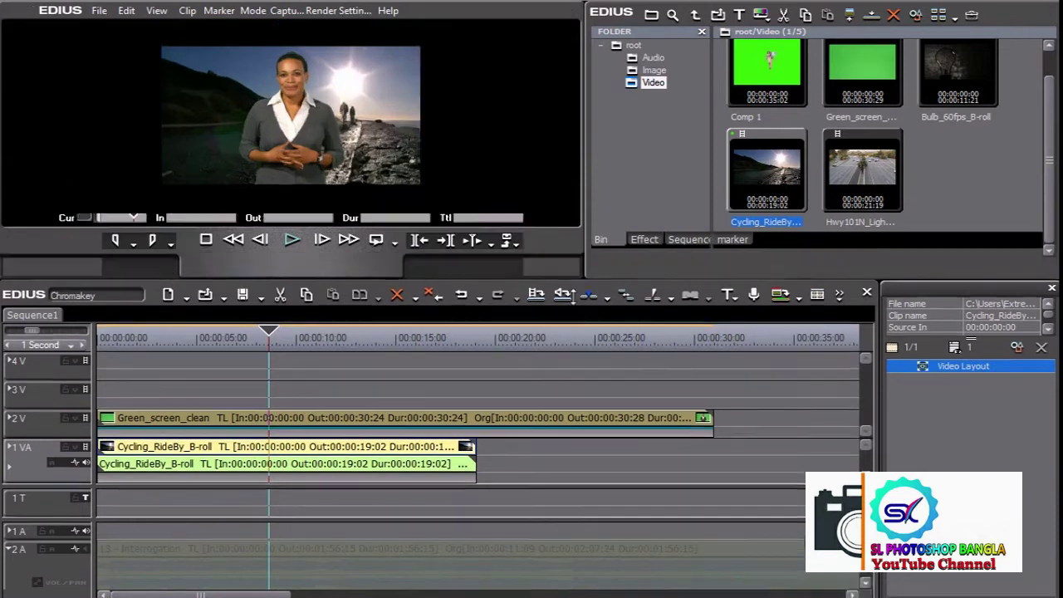
drag(578, 259, 578, 406)
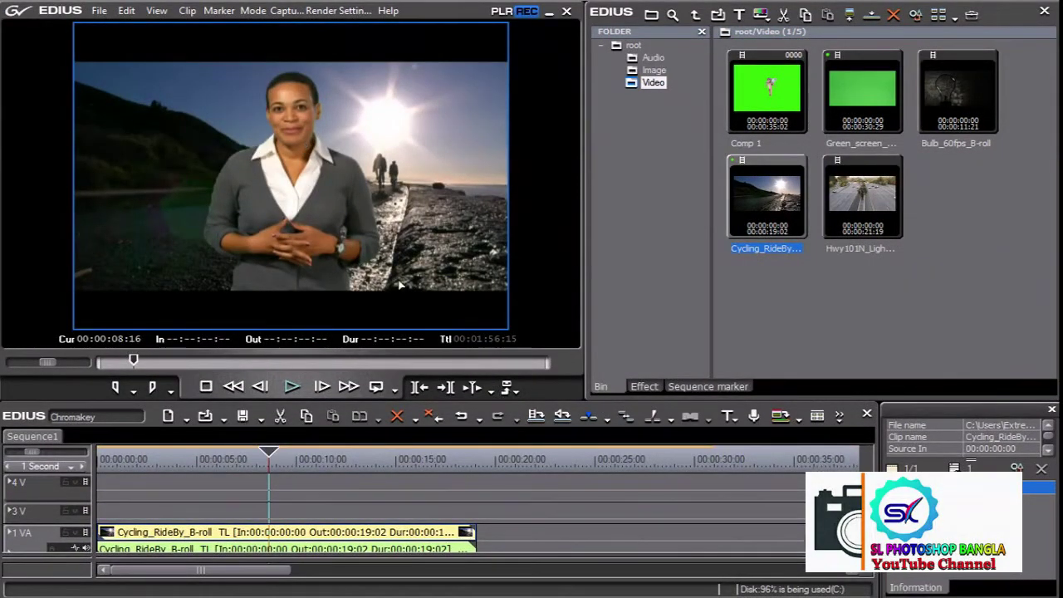
drag(239, 455, 98, 448)
click(292, 387)
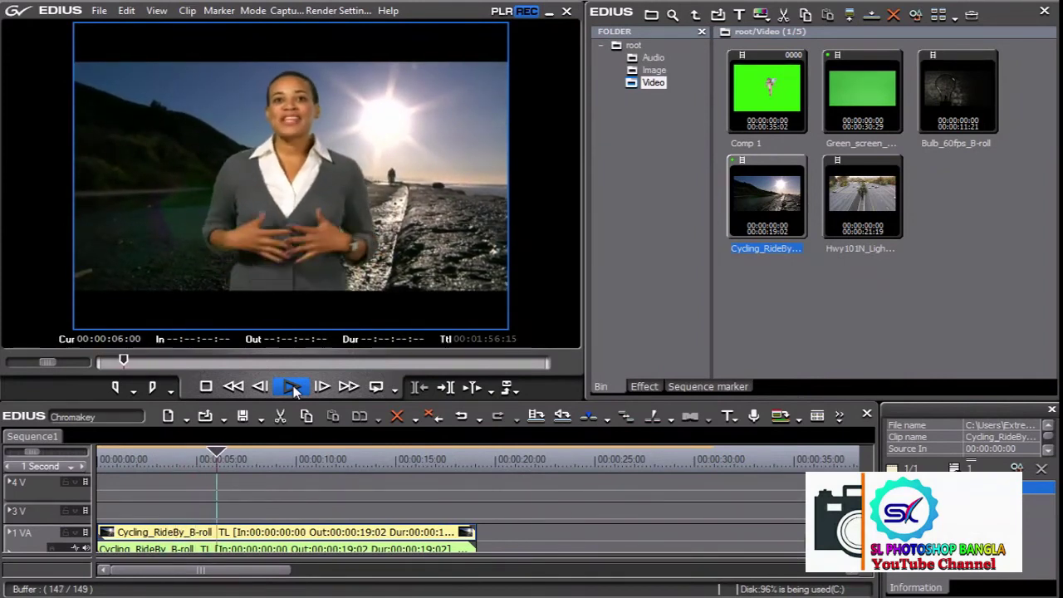
click(206, 387)
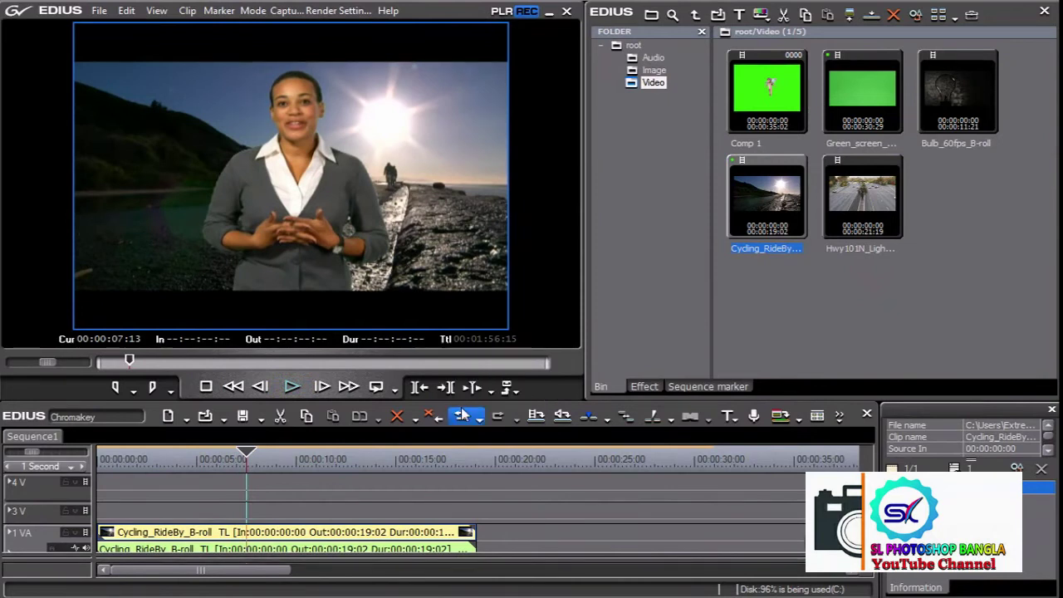
Check the Chromakey on Green_screen_clean, then delete that clip from track 2V.
mouse_move(229, 404)
mouse_down()
mouse_move(247, 357)
mouse_move(249, 202)
mouse_up()
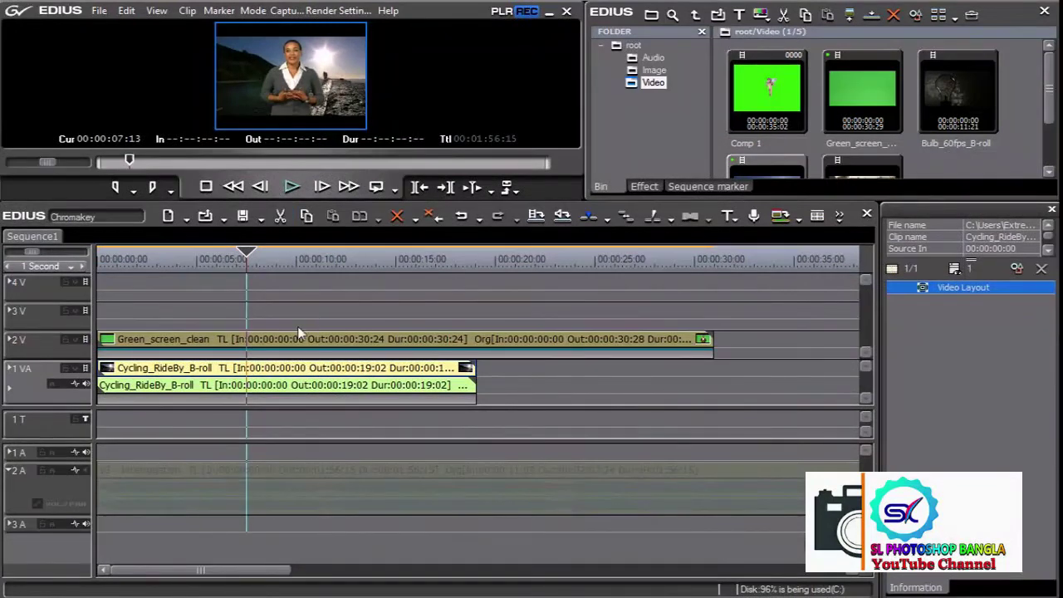
click(276, 356)
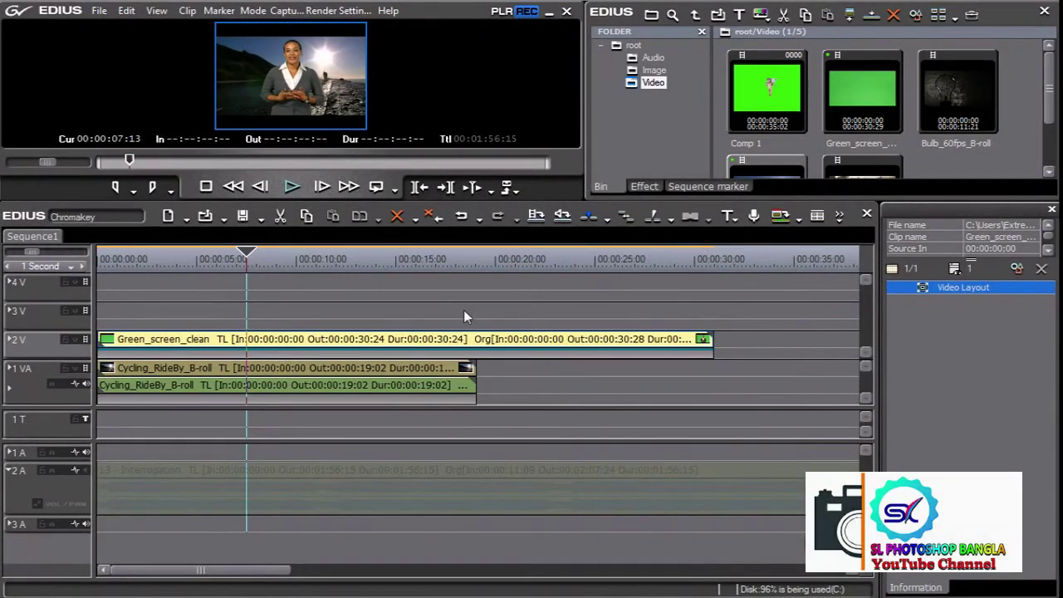
click(373, 354)
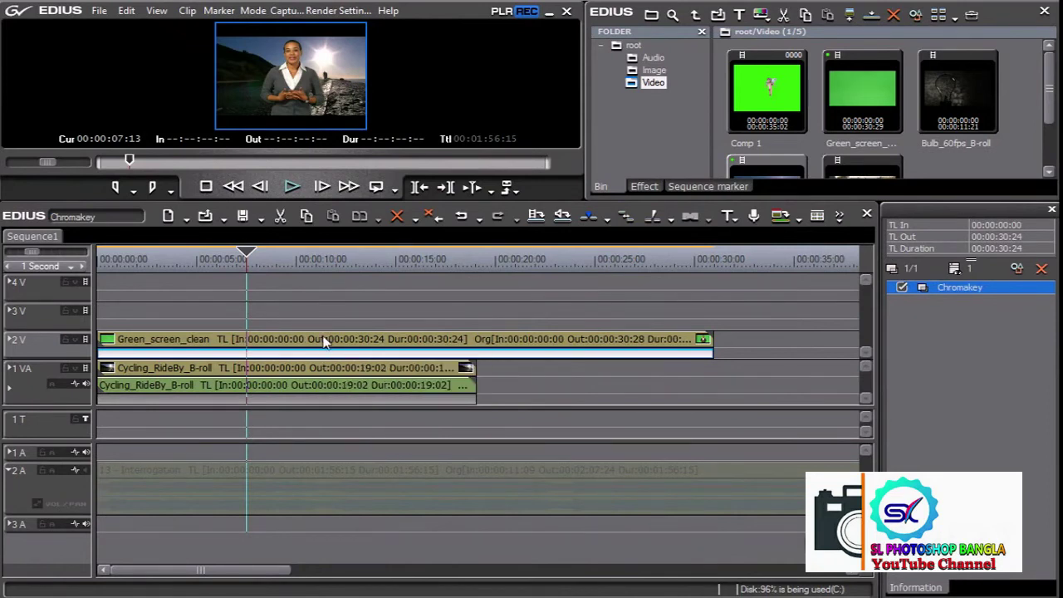
click(288, 341)
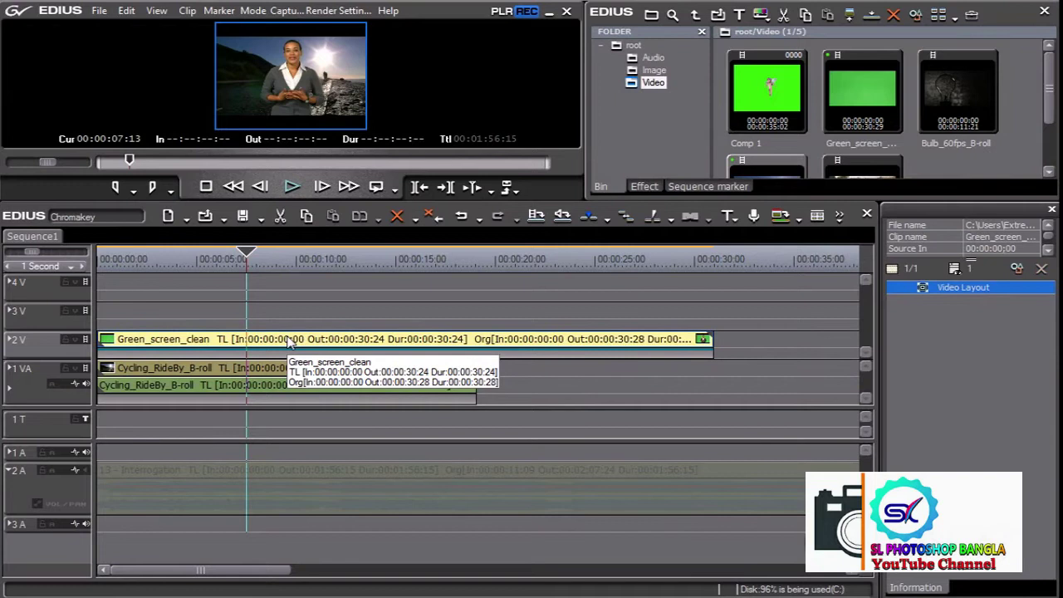
key(Delete)
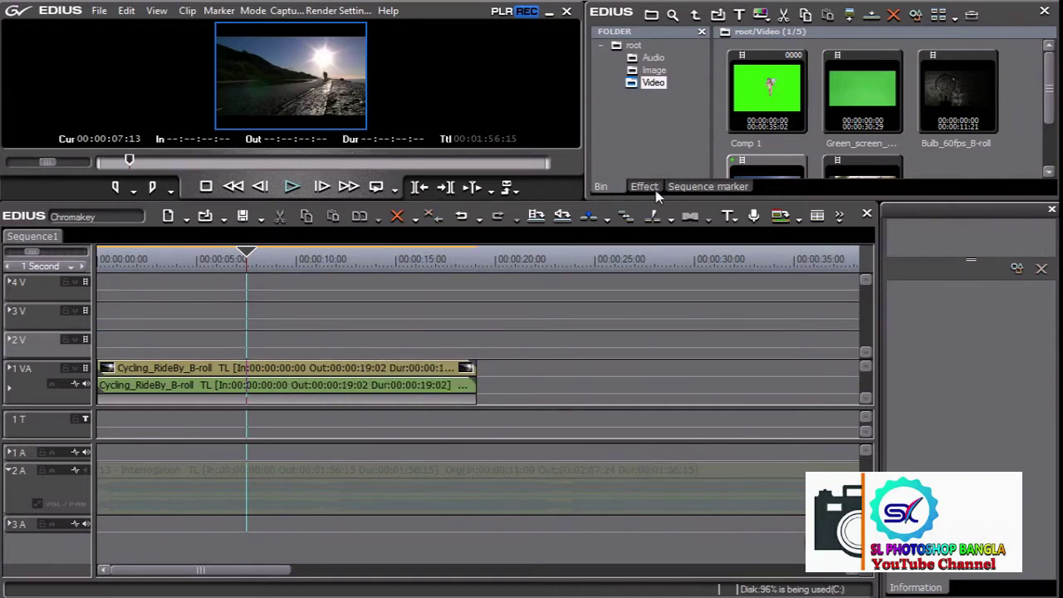
Place the DSC01426 photo at the start of track 2V and stretch it to 00:00:16:16.
click(653, 70)
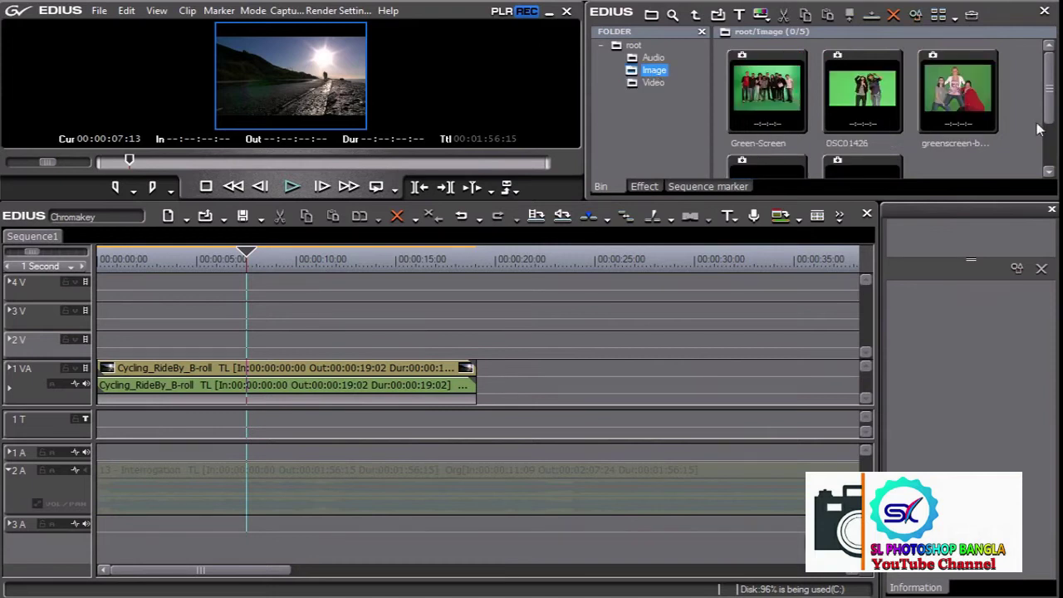
drag(870, 96, 105, 349)
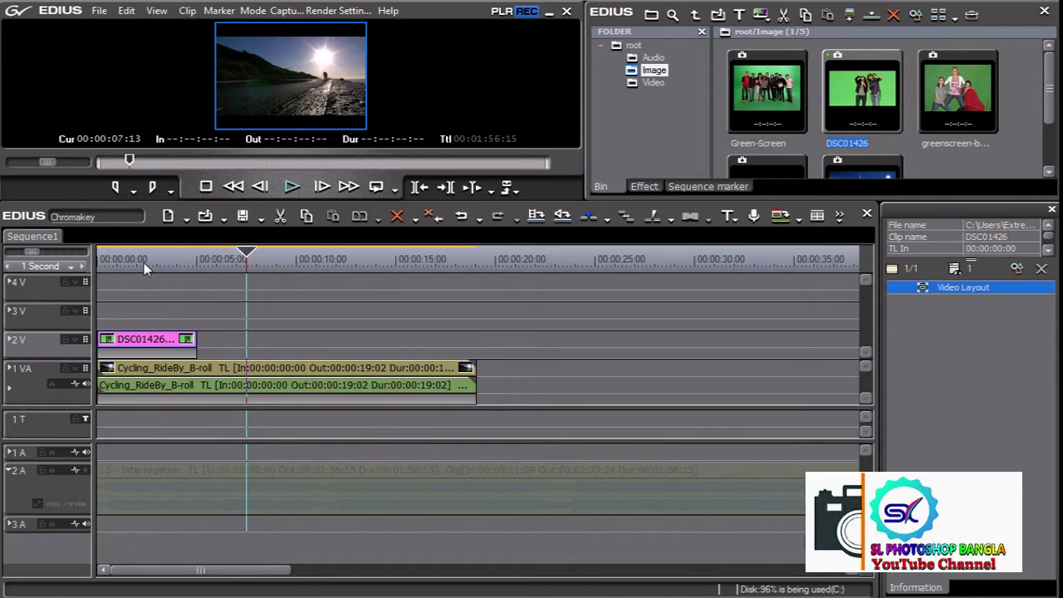
drag(107, 262, 117, 263)
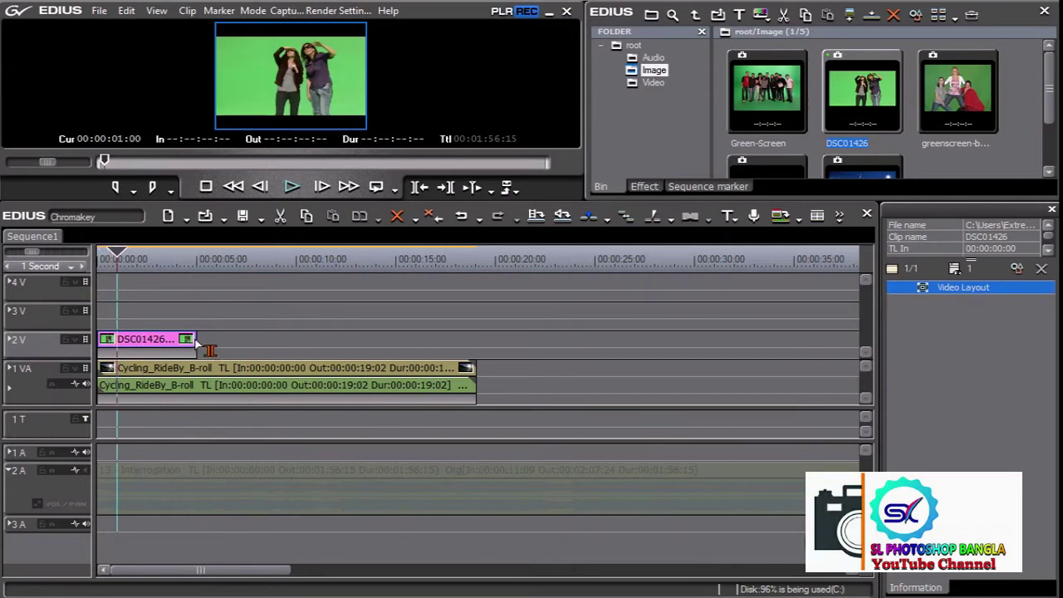
drag(202, 345, 428, 346)
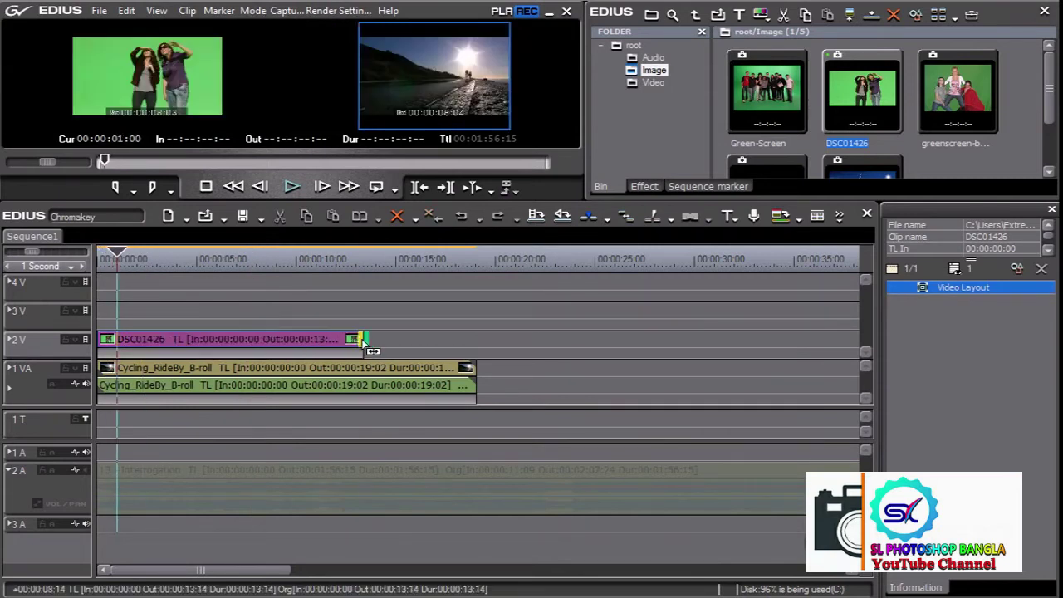
click(258, 256)
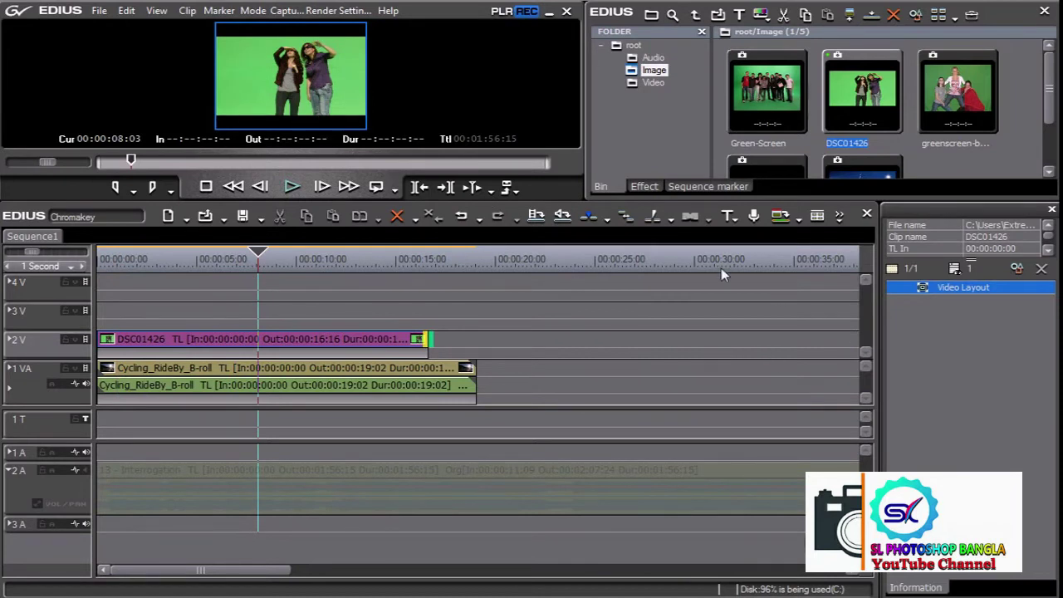
Apply Chromakey to the DSC01426 clip and sample its green background as the key colour.
click(644, 186)
drag(890, 68, 269, 345)
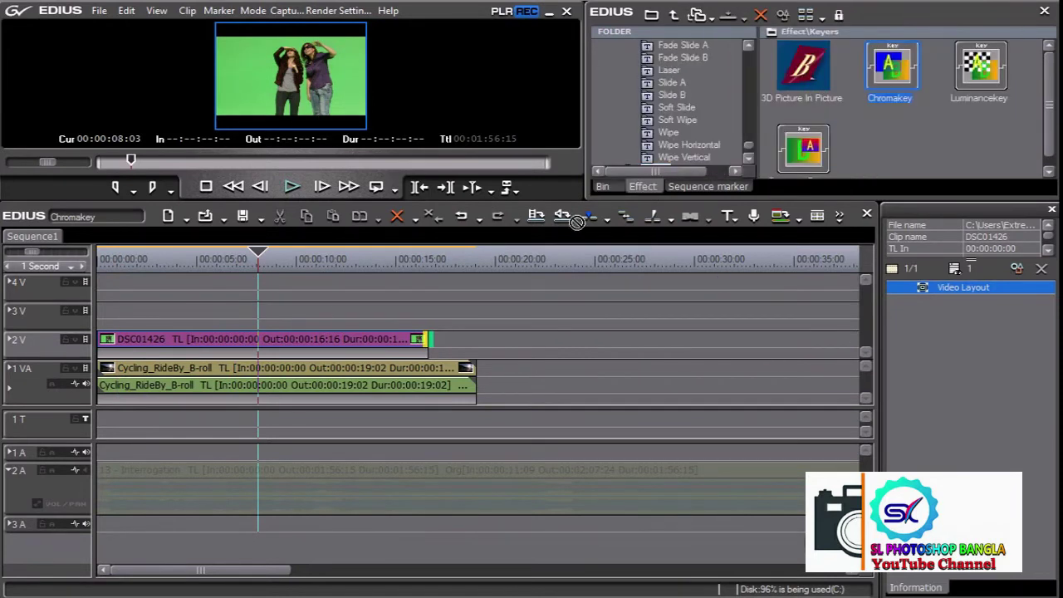
click(976, 288)
double_click(977, 289)
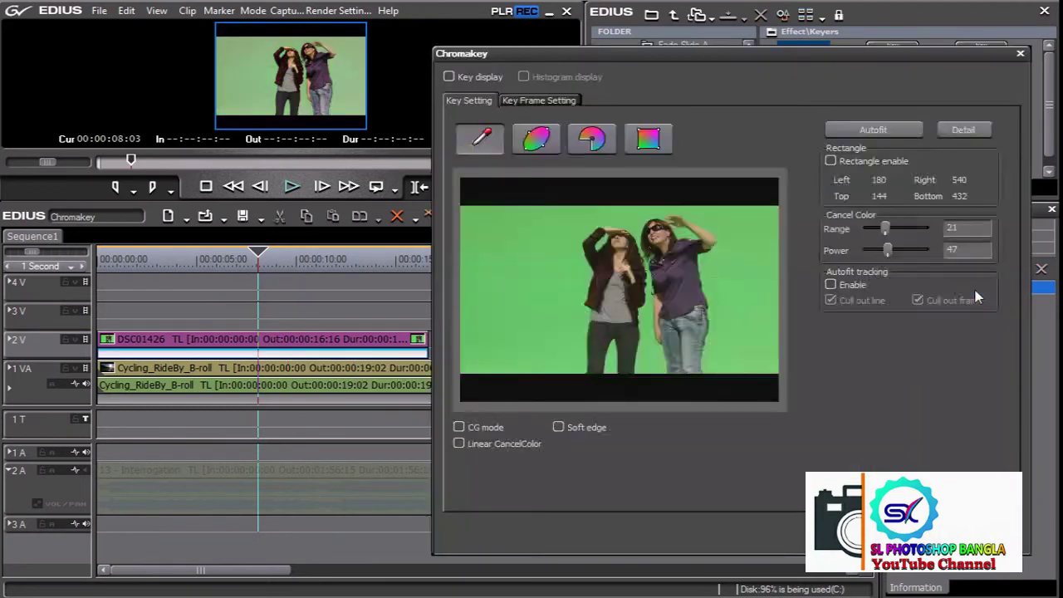
click(583, 260)
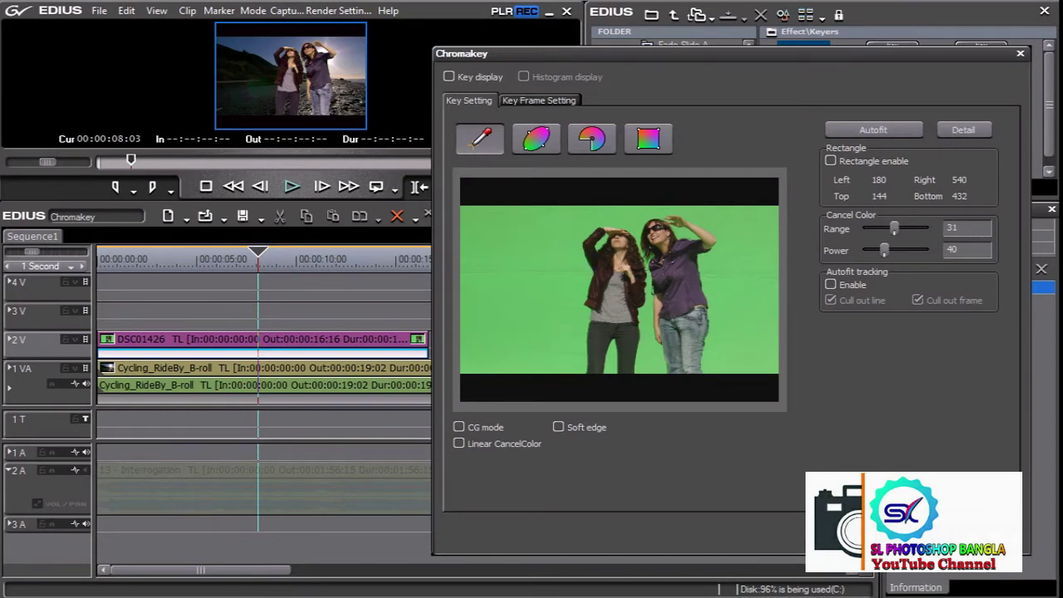
click(922, 535)
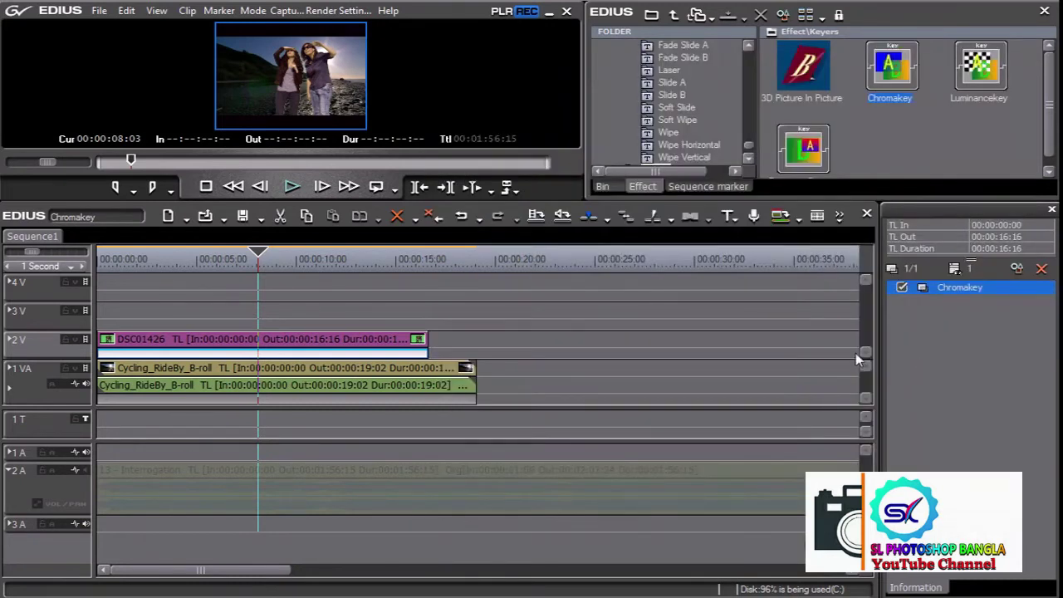
Apply the Fit Height Video Layout preset to DSC01426 and scrub to check the composite.
click(380, 341)
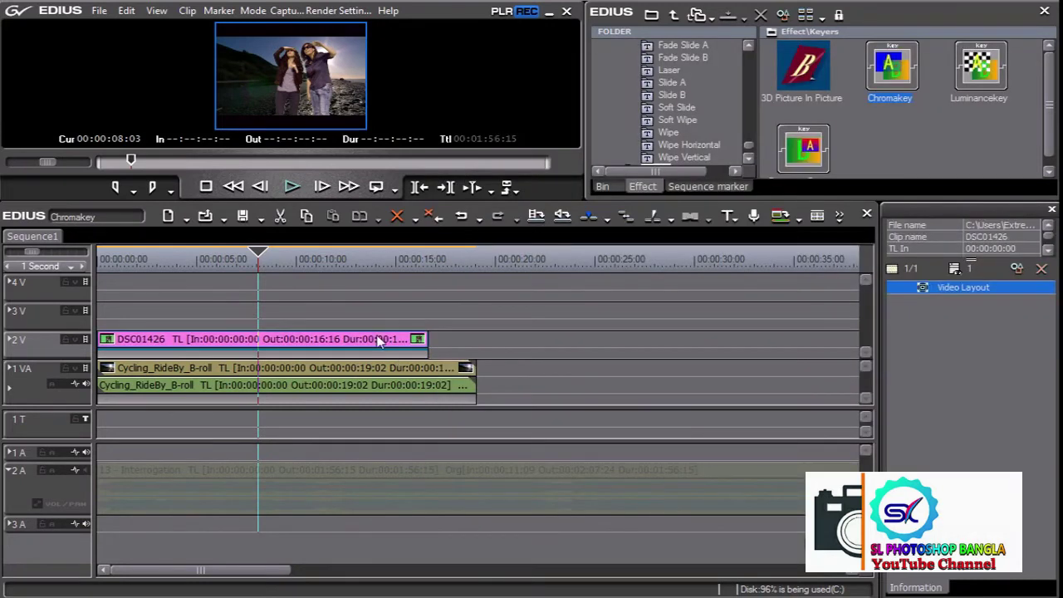
double_click(958, 286)
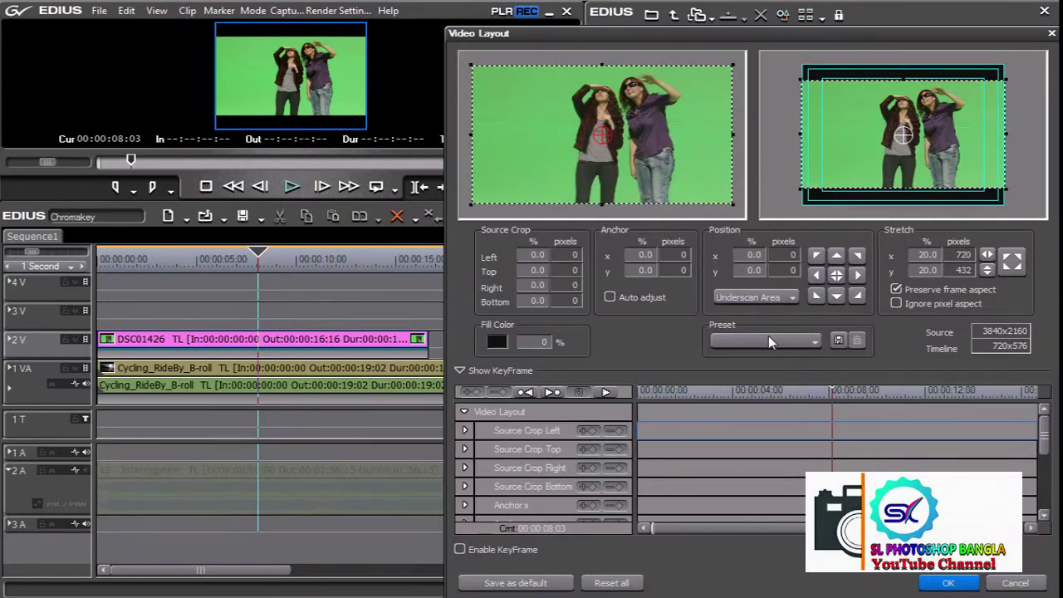
click(768, 336)
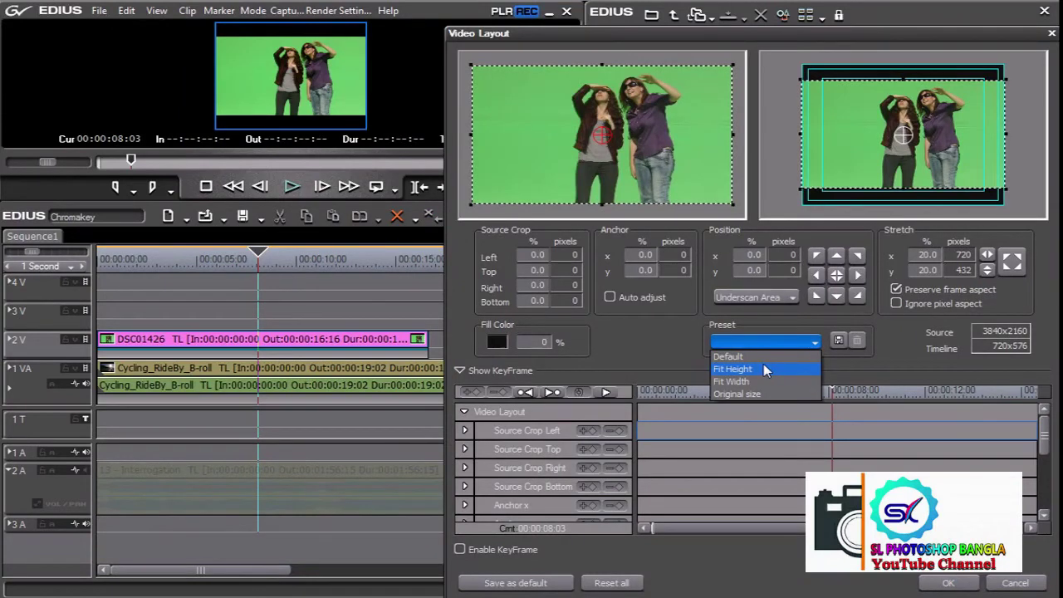
click(766, 370)
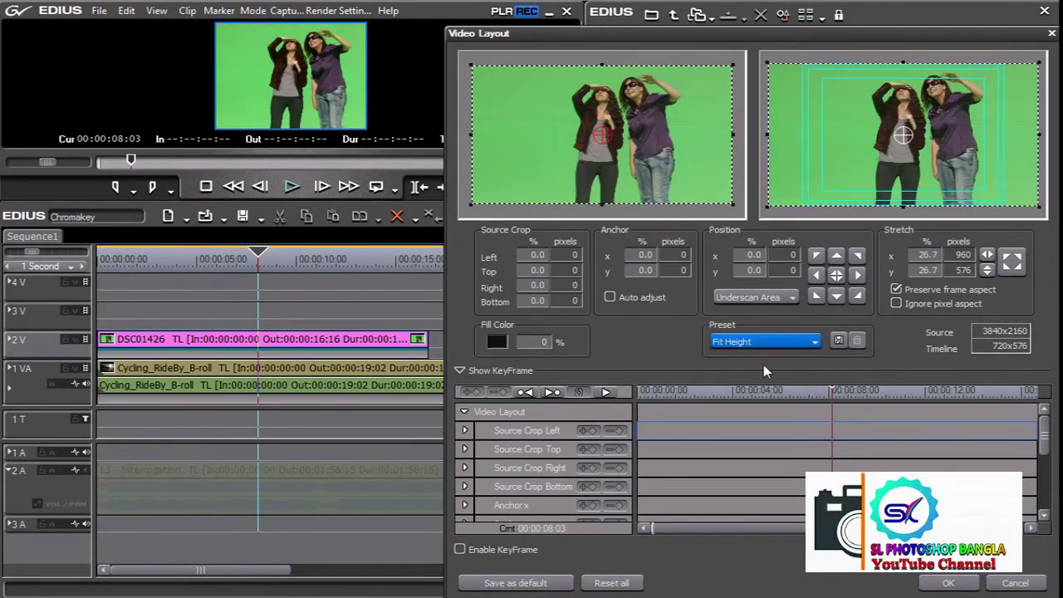
click(948, 585)
mouse_move(331, 261)
mouse_down()
mouse_move(341, 282)
mouse_move(265, 283)
mouse_up()
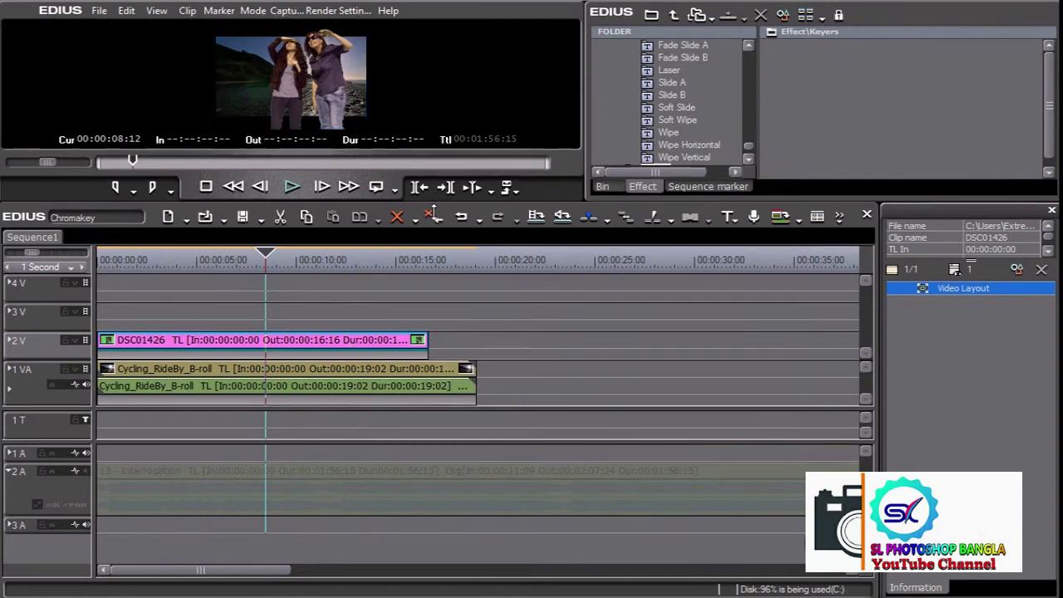
In Video Layout, drag the DSC01426 photo down-right to position 36, 89 px and confirm.
drag(429, 199, 429, 307)
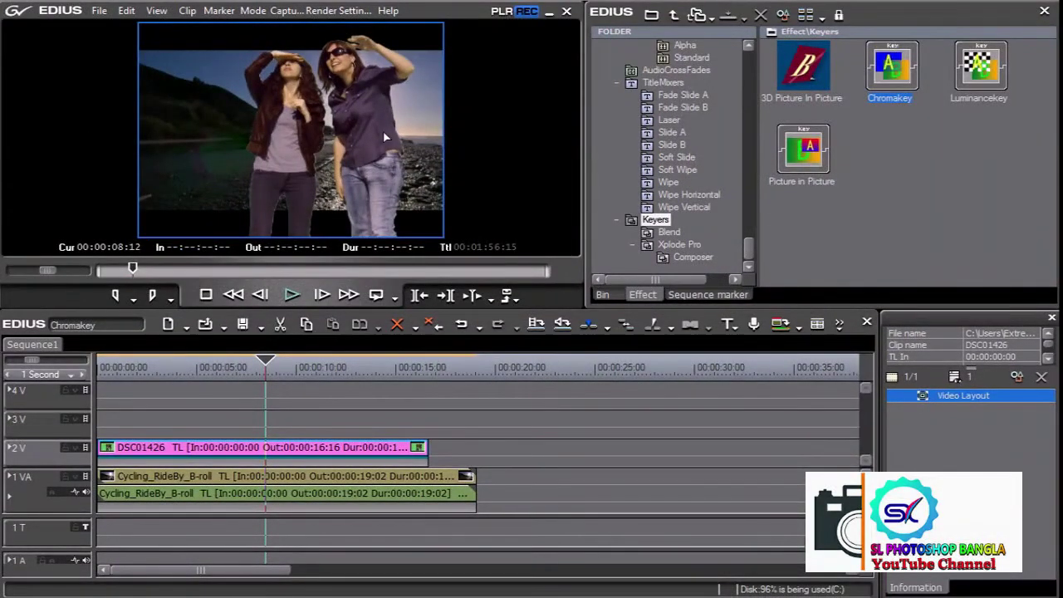
double_click(958, 393)
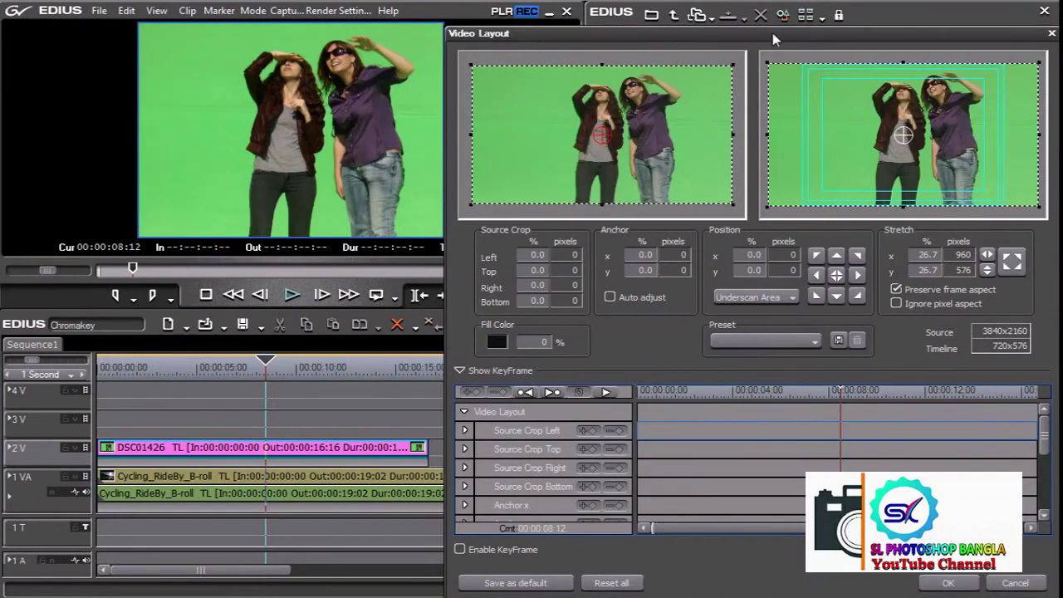
drag(772, 38, 684, 34)
drag(819, 116, 829, 134)
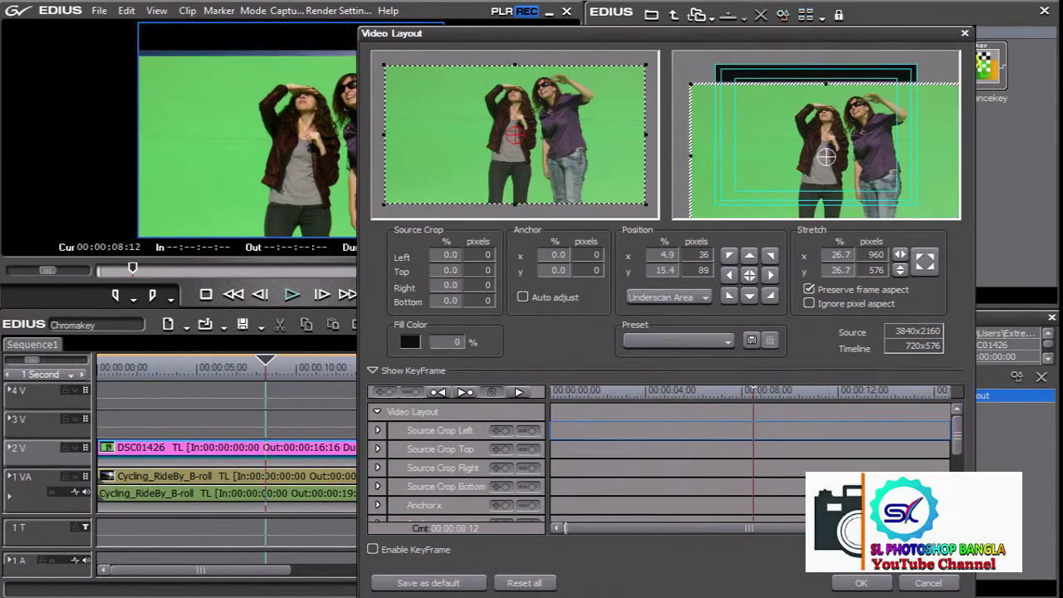
click(862, 584)
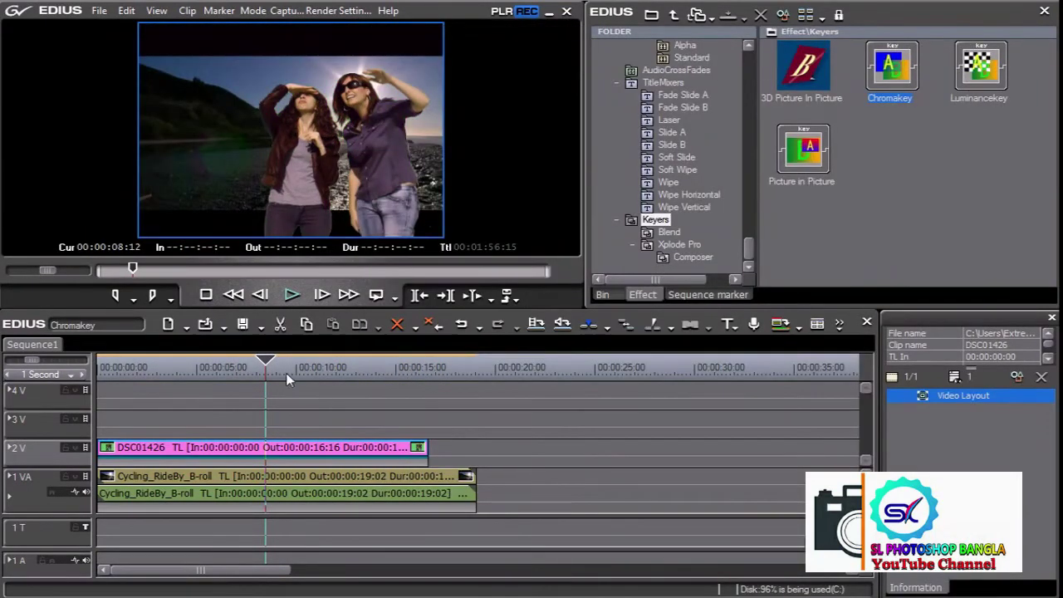
Select the cycling background clip and hide track 2V from the output.
click(281, 372)
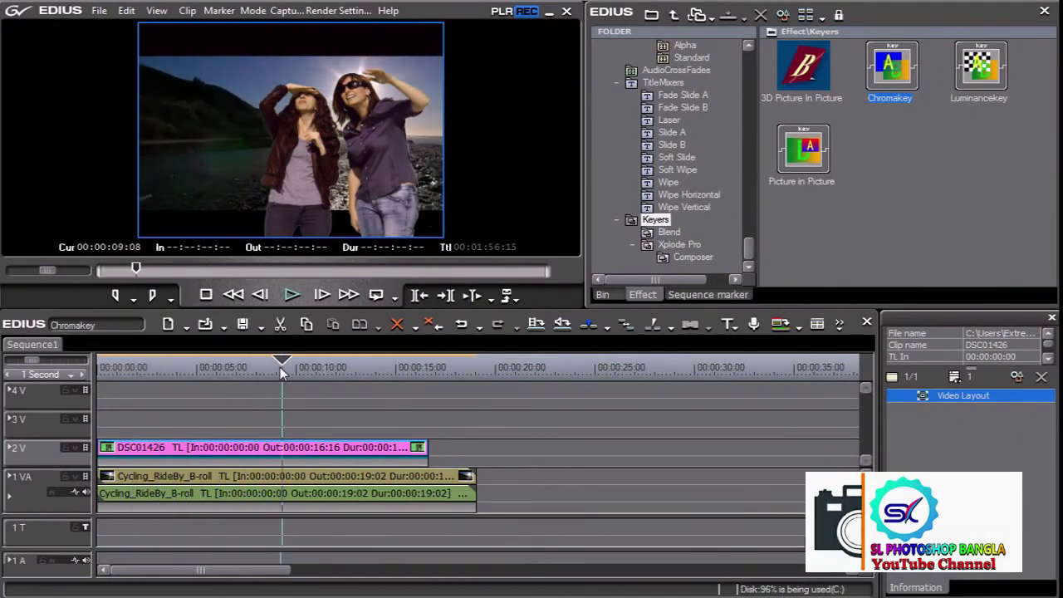
drag(280, 372, 315, 372)
click(382, 486)
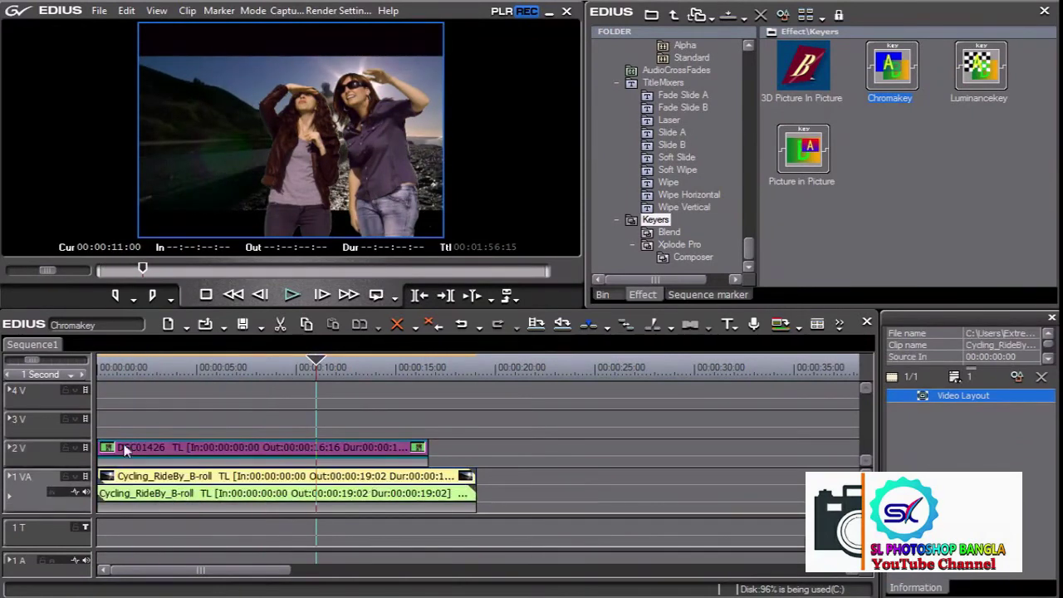
click(84, 449)
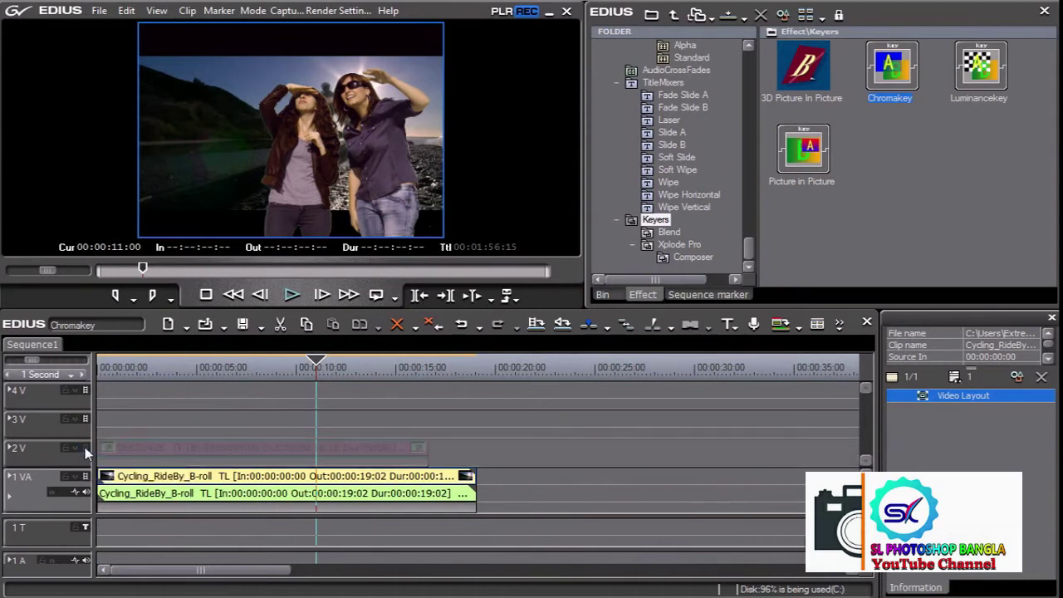
Apply the Fit Height layout preset to the cycling clip, then unmute track 2V.
drag(256, 374, 231, 374)
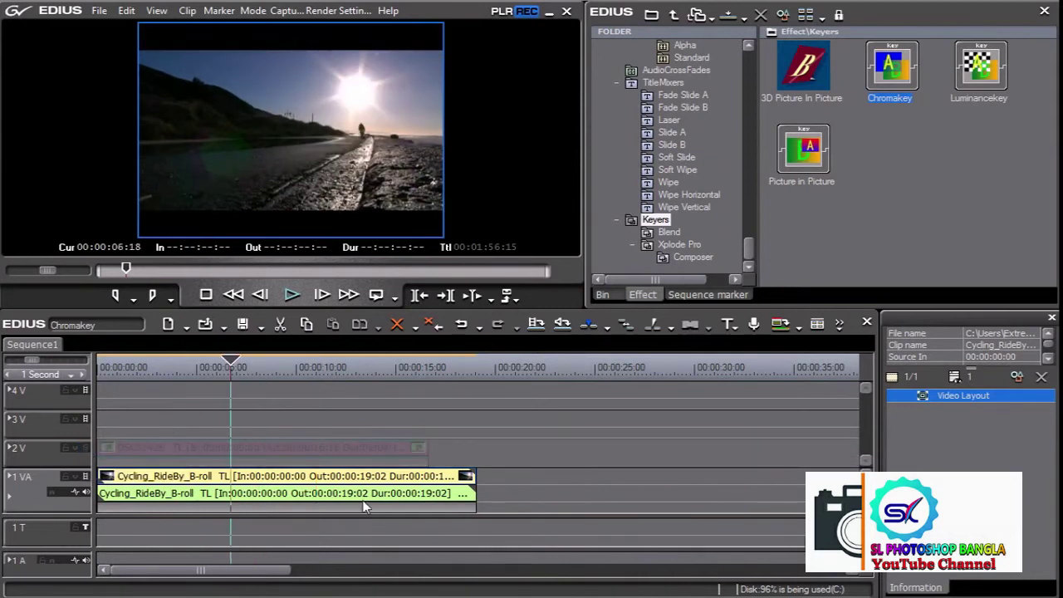
double_click(960, 394)
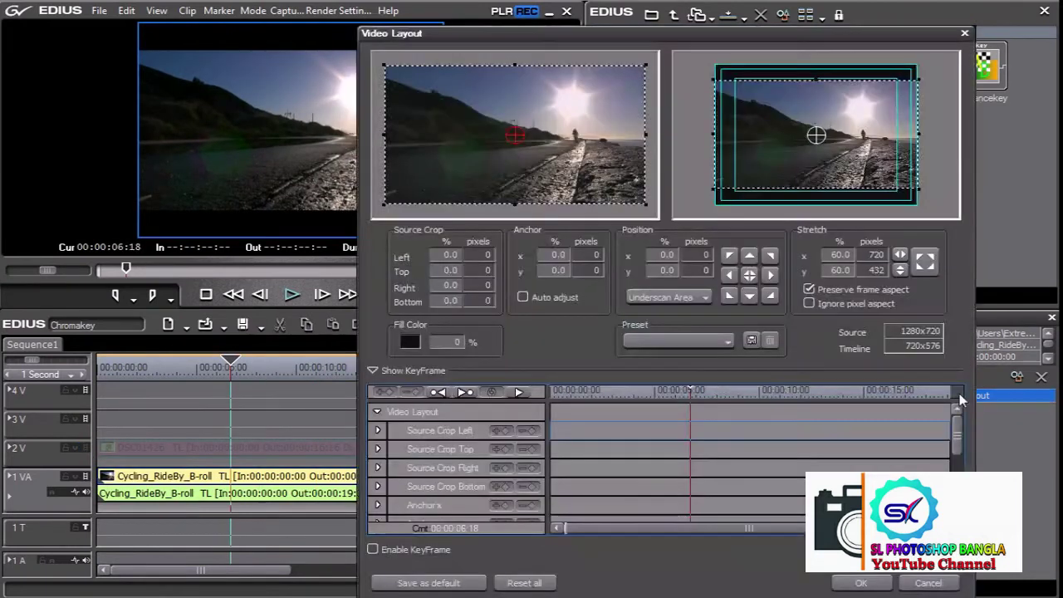
click(699, 341)
click(684, 368)
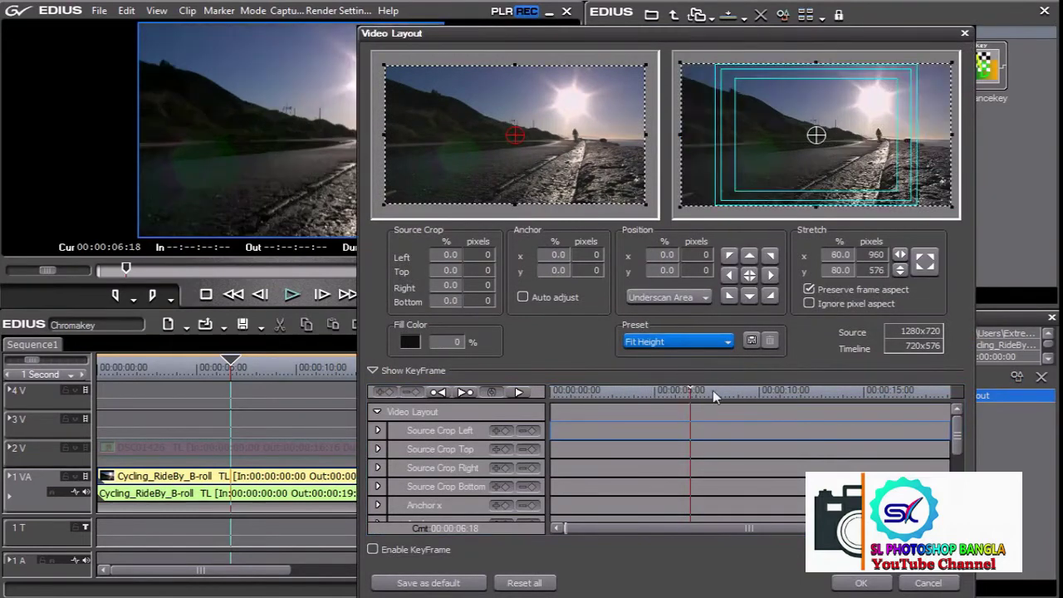
click(863, 582)
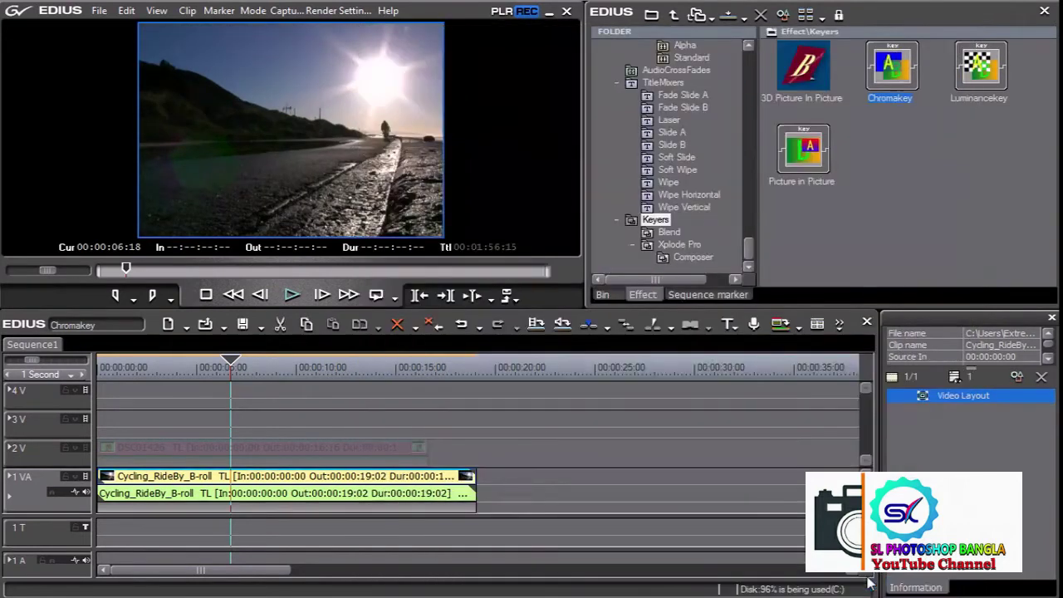
click(83, 448)
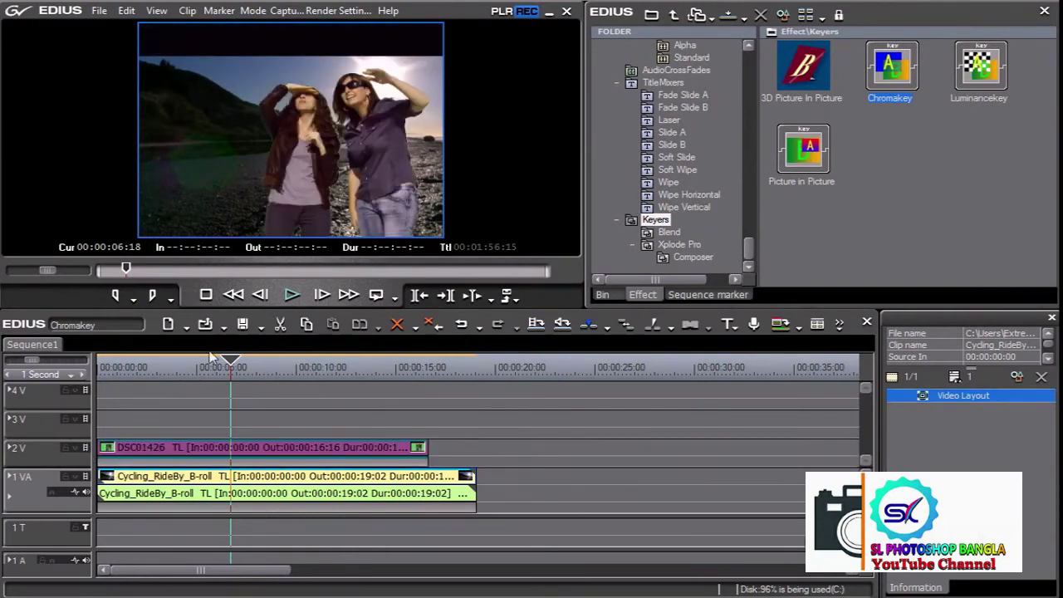
mouse_move(230, 366)
mouse_down()
mouse_move(183, 368)
mouse_move(209, 368)
mouse_up()
Apply Chromakey to the DSC01426 clip on track 2V.
double_click(961, 396)
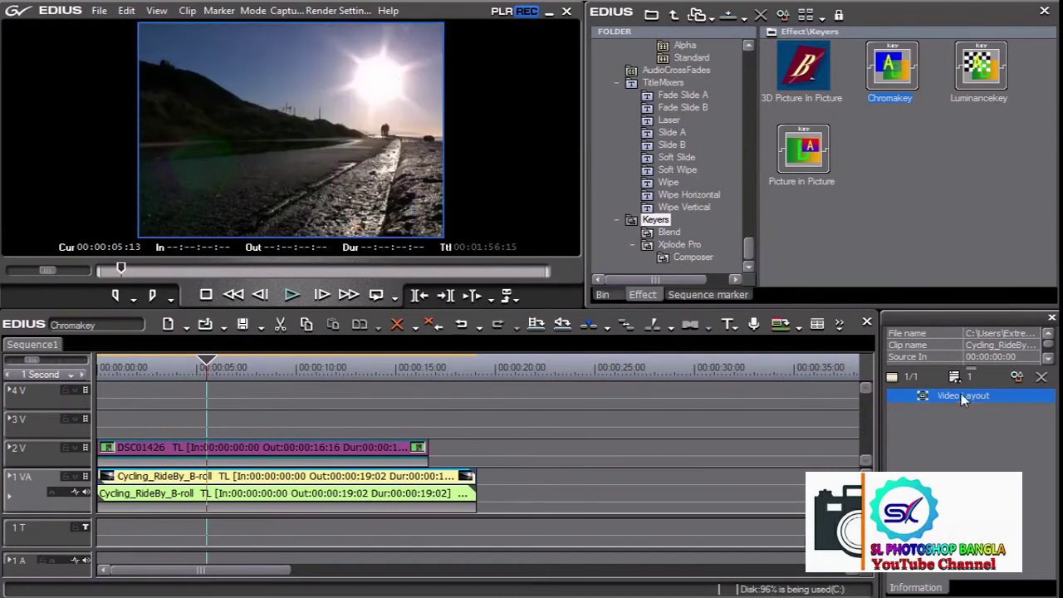
click(933, 579)
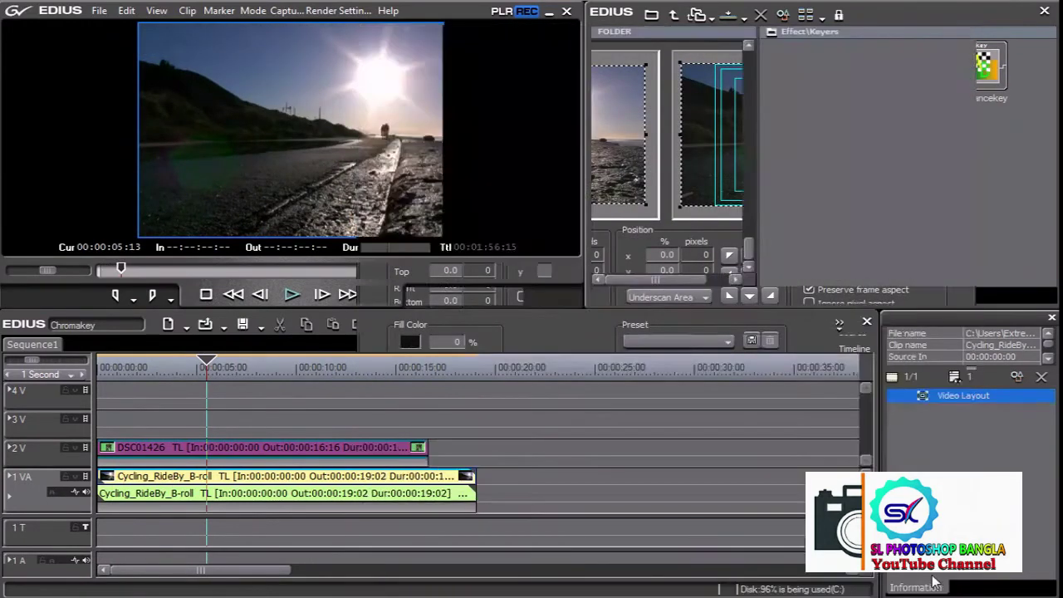
click(293, 449)
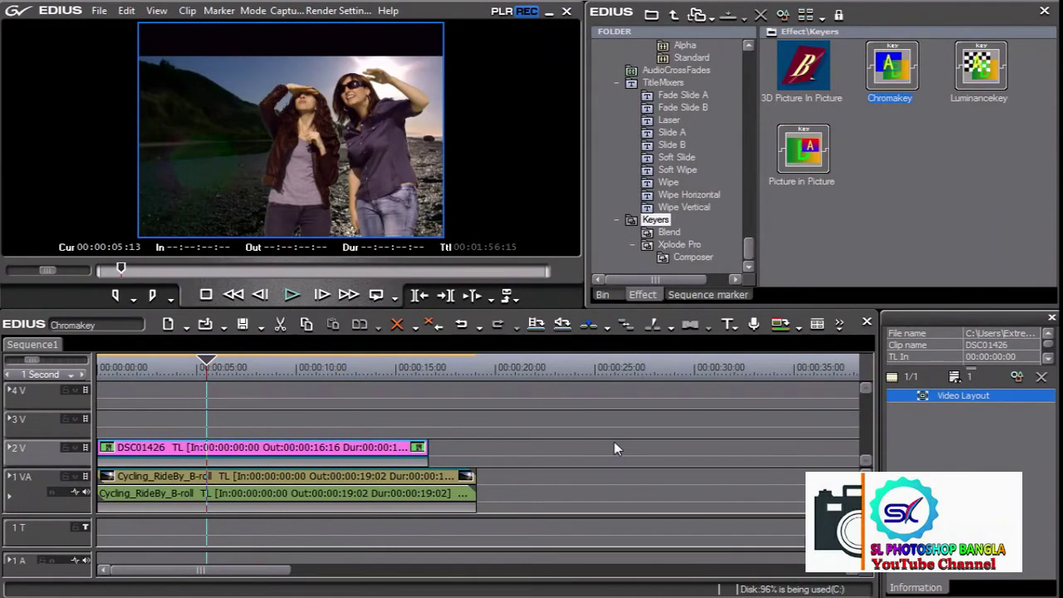
drag(313, 439, 319, 452)
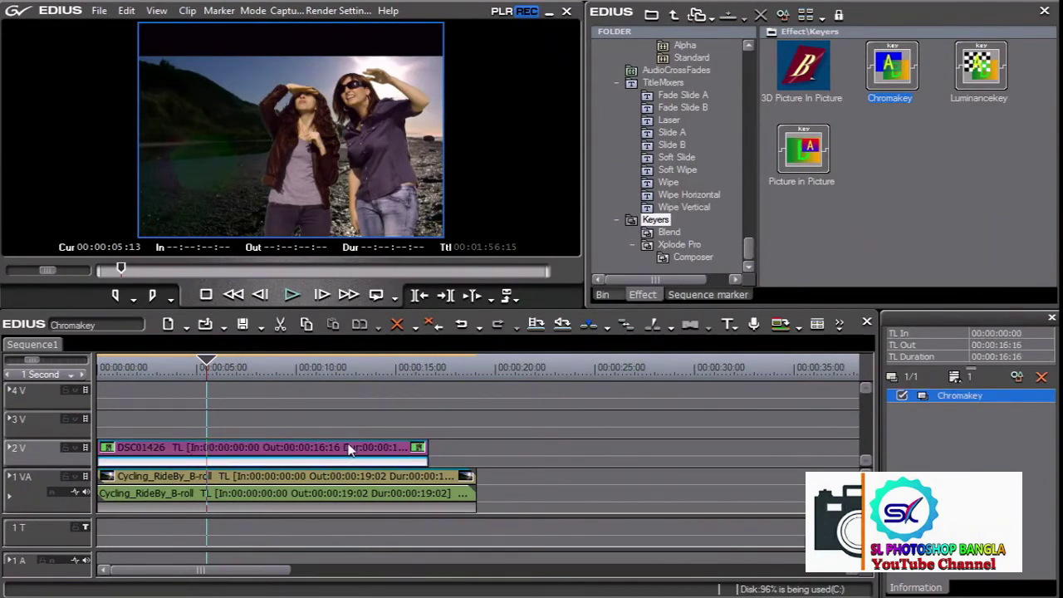
Reposition the keyed DSC01426 clip higher in the frame, to x 6.1%, y -0.5%.
double_click(933, 397)
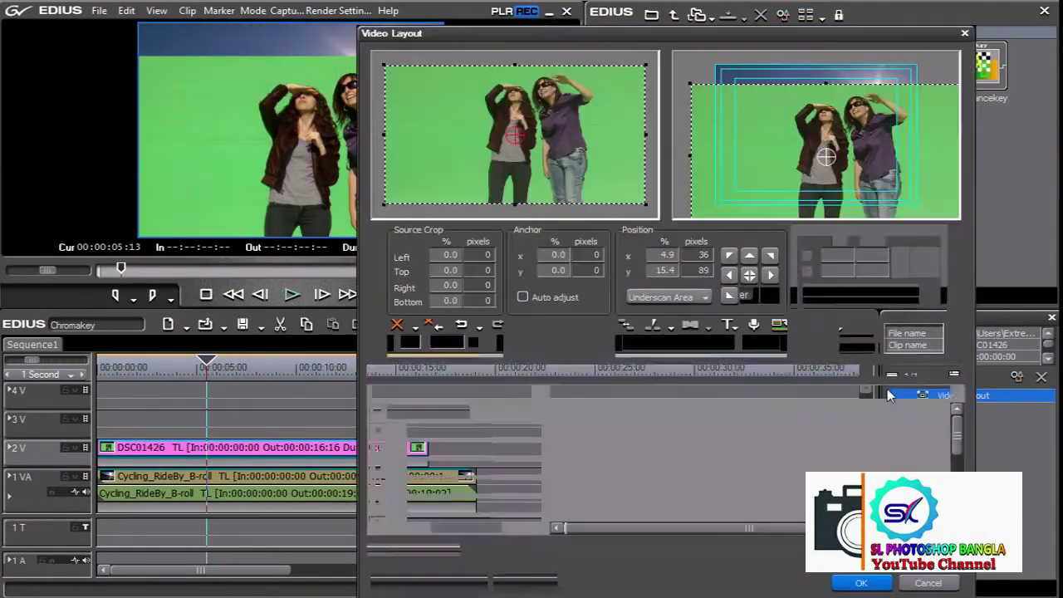
drag(800, 143, 802, 117)
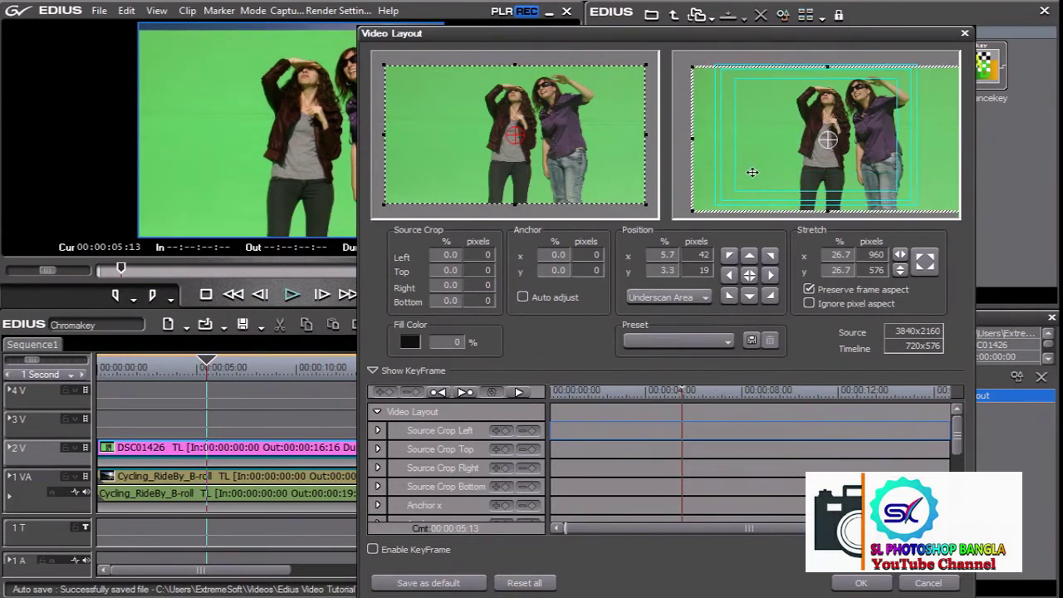
drag(789, 142, 786, 164)
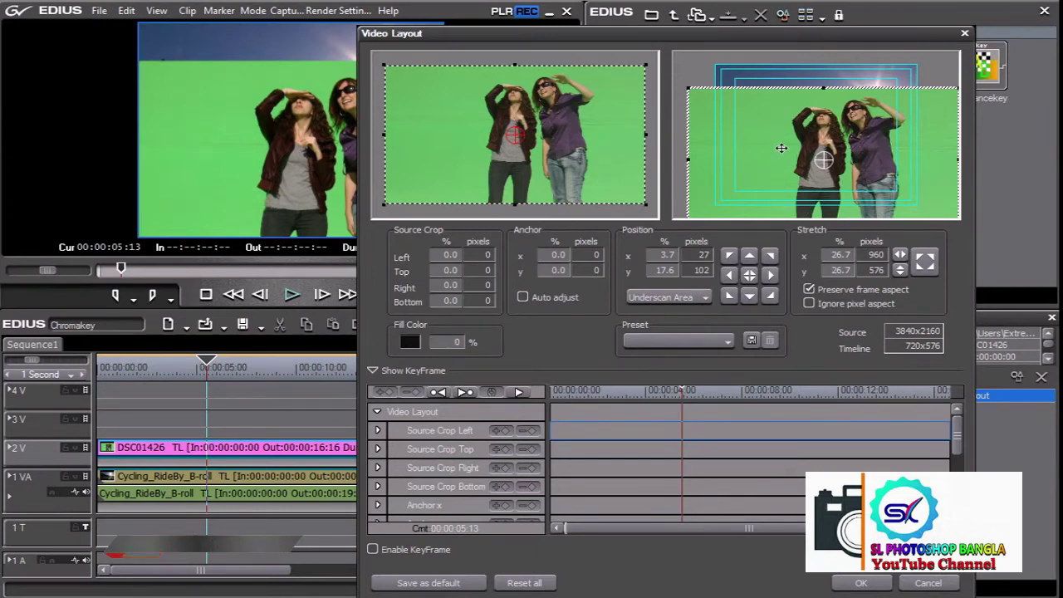
drag(781, 148, 778, 114)
click(861, 583)
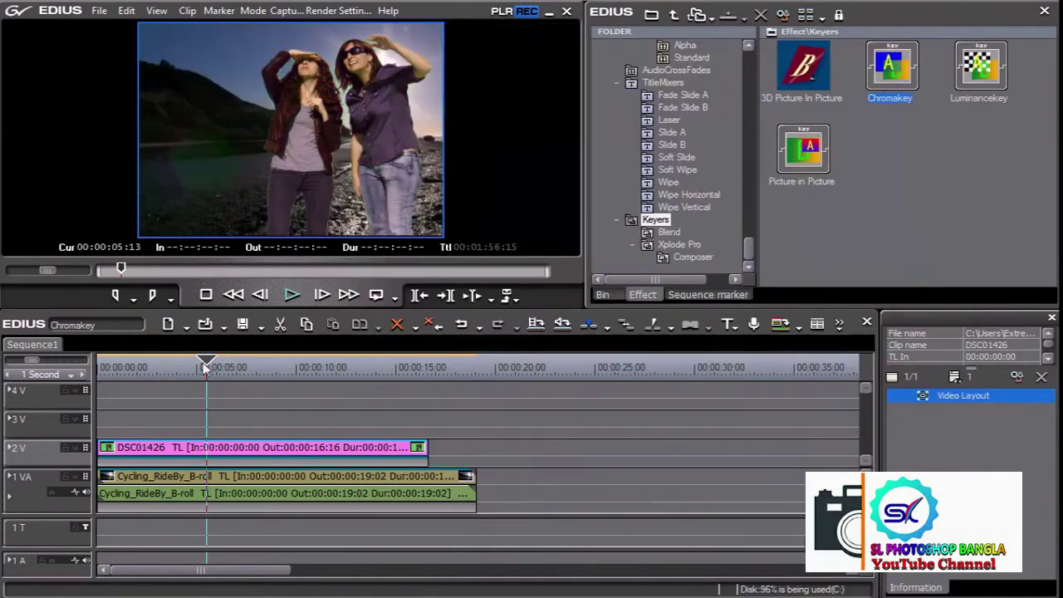
Scrub through the composite and play it from near the start.
mouse_move(164, 373)
mouse_down()
mouse_move(305, 374)
mouse_move(290, 375)
mouse_up()
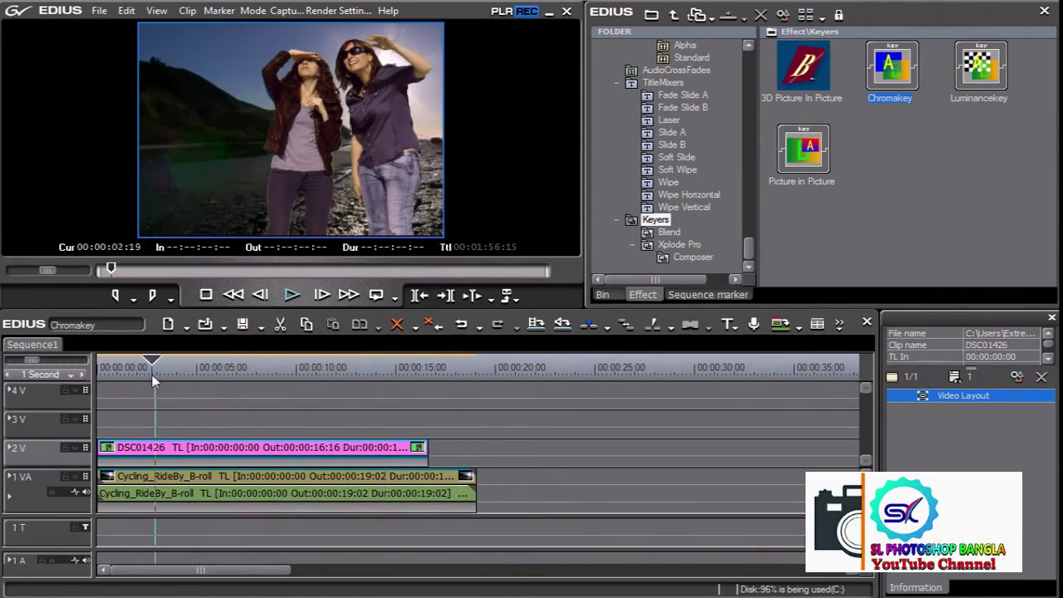
drag(291, 375, 125, 374)
key(space)
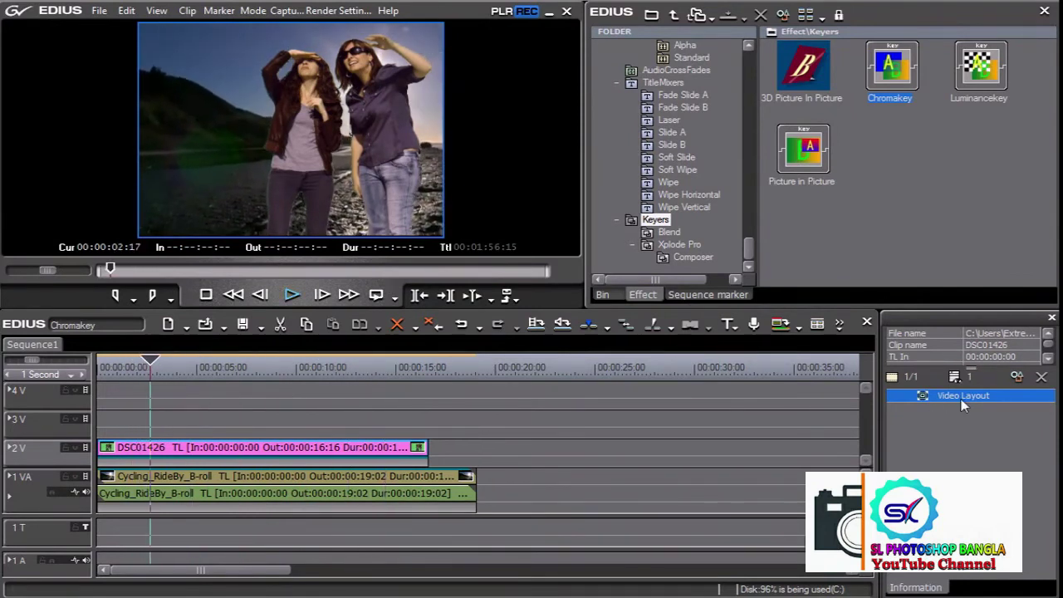
Enable layout keyframes and set Position X to 61.5 at the clip start.
double_click(962, 397)
drag(616, 397, 511, 397)
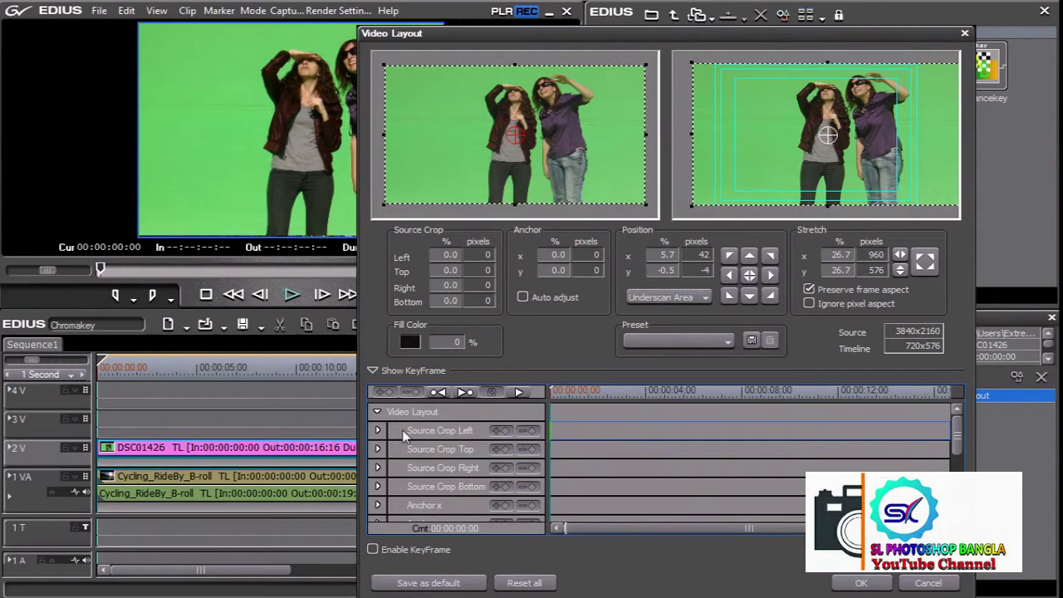
click(374, 549)
drag(828, 135, 941, 135)
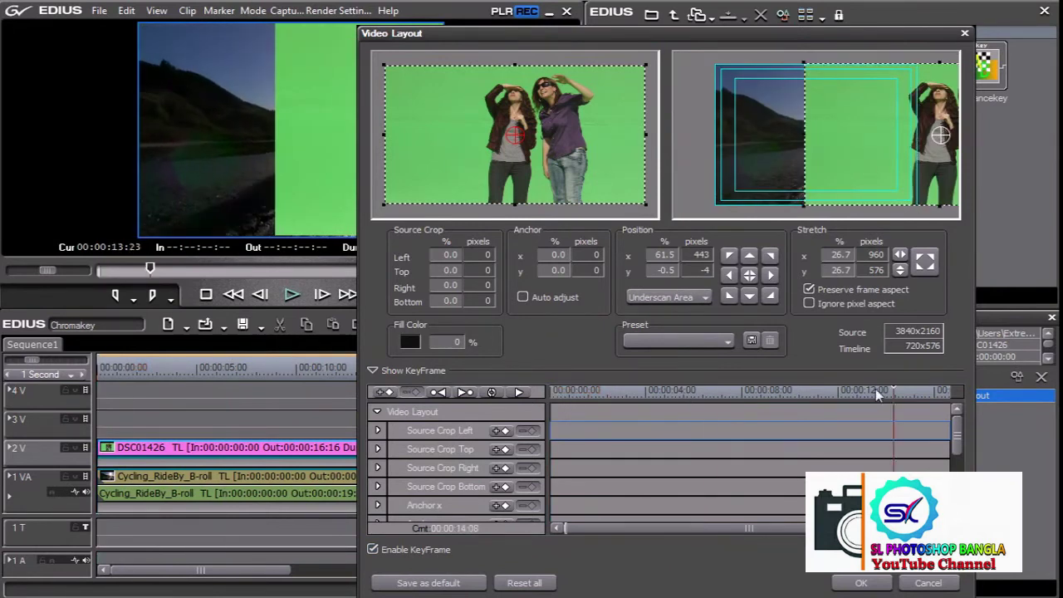
Set Position X to -32.4 at the clip end and play the slide animation.
key(End)
drag(889, 176, 740, 176)
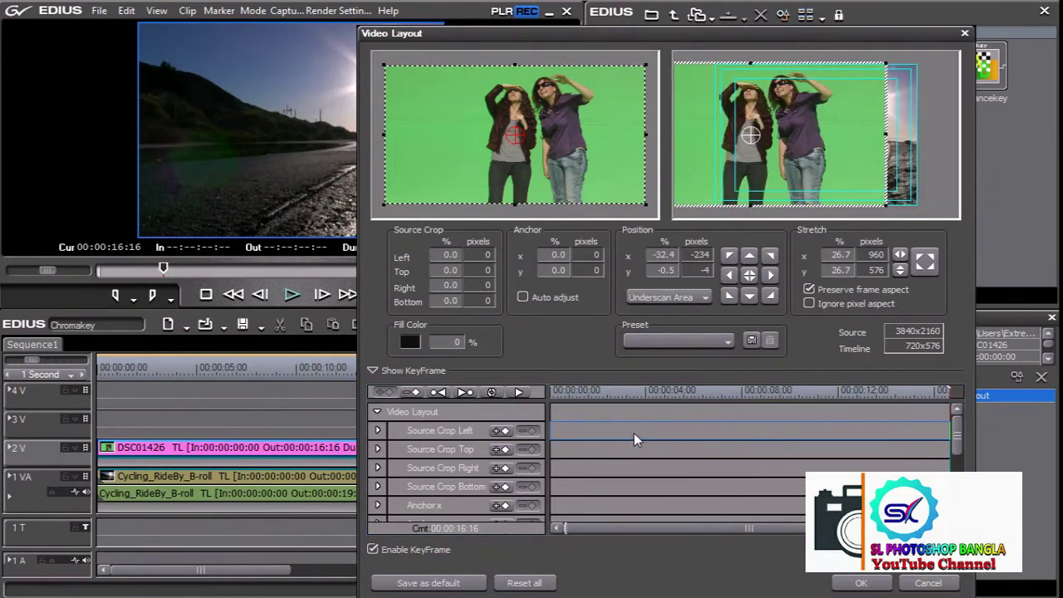
click(501, 391)
click(862, 582)
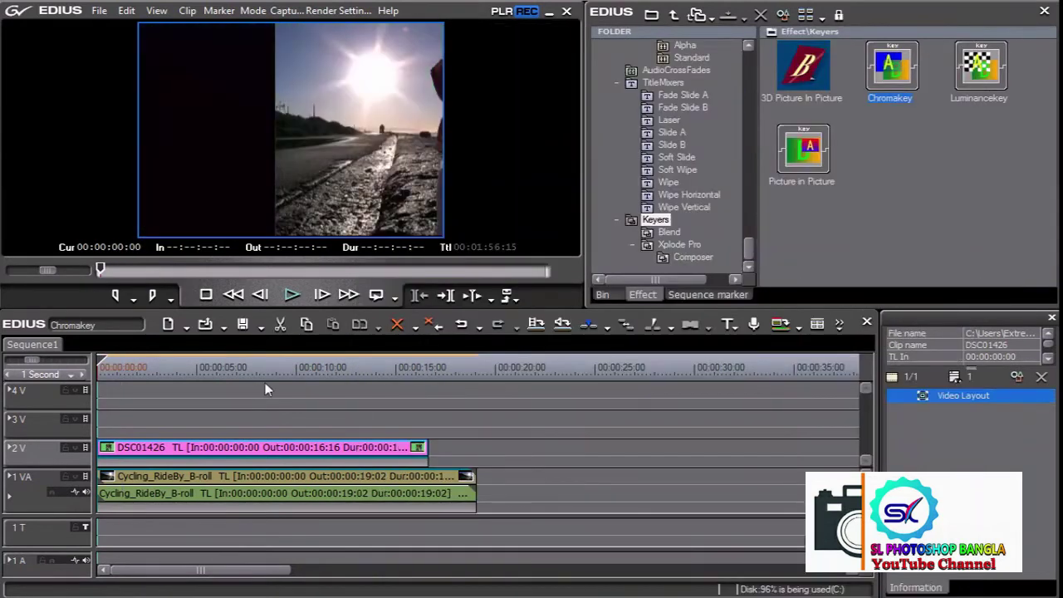
key(space)
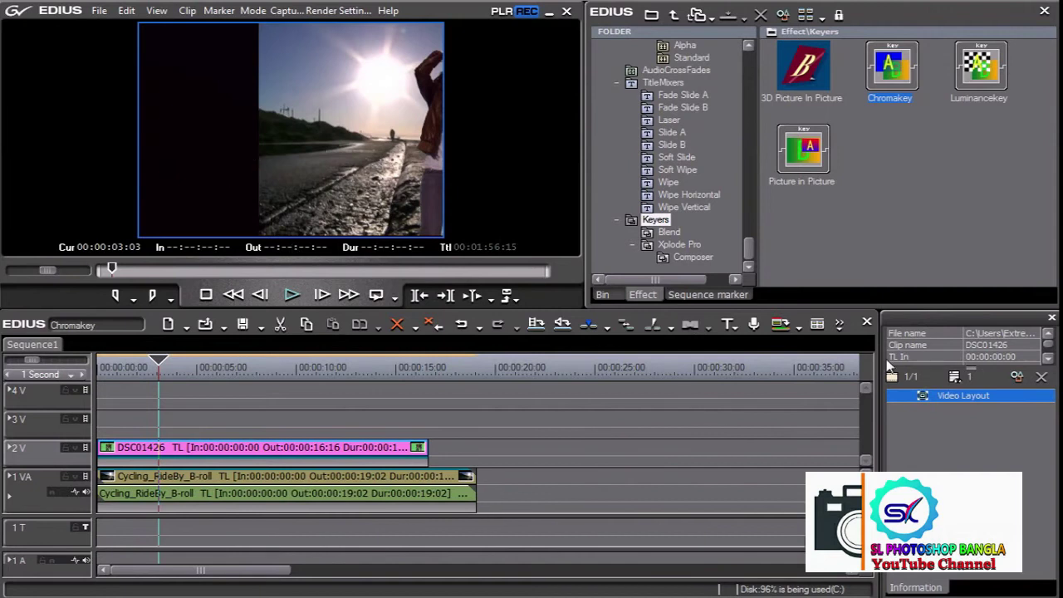
Readjust the clip layout so the photo sits at x 56.2%.
double_click(937, 397)
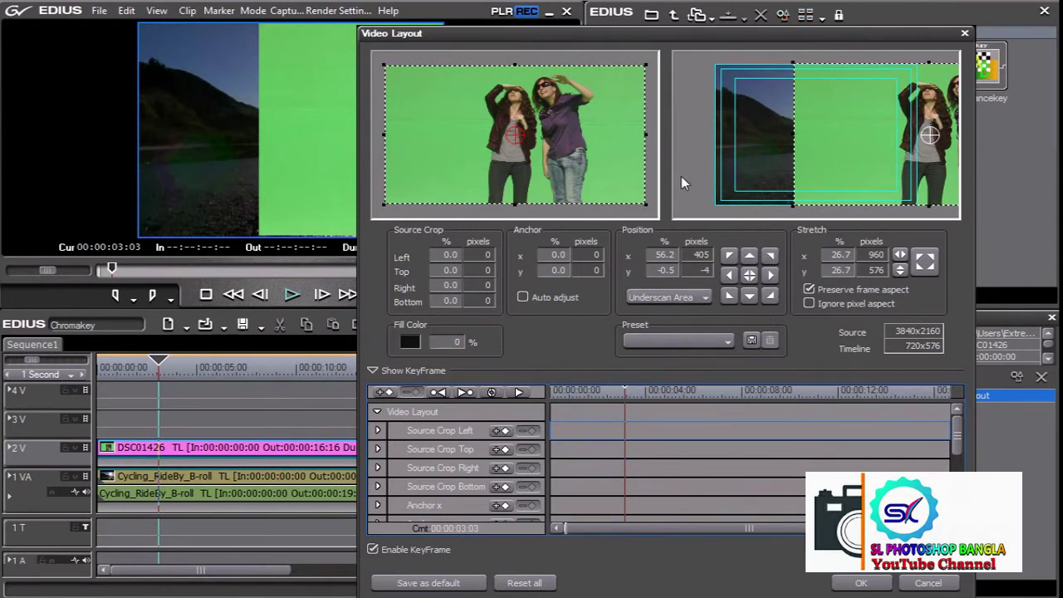
drag(458, 345, 454, 463)
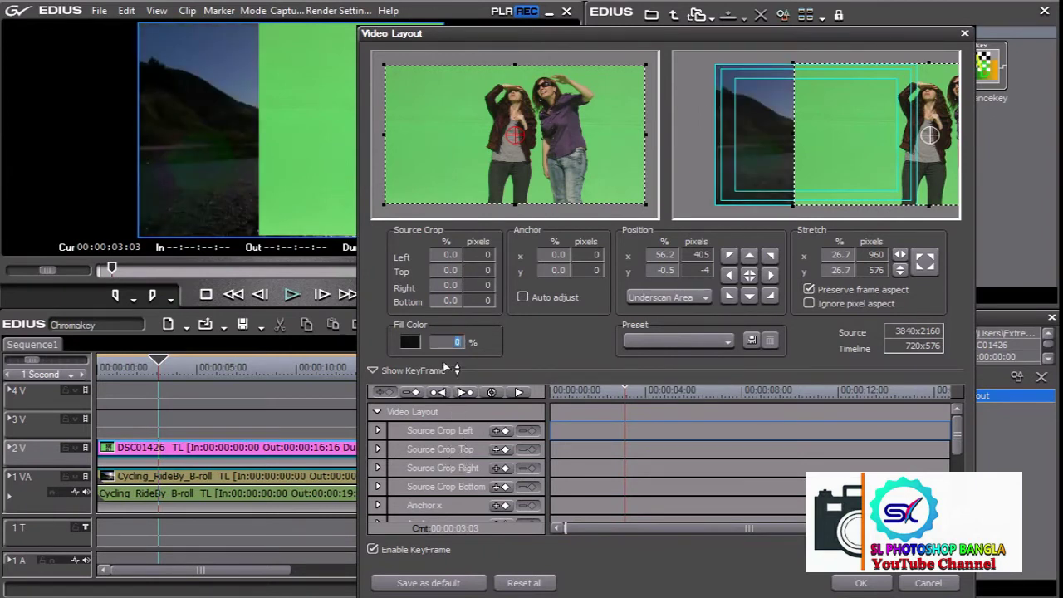
click(850, 586)
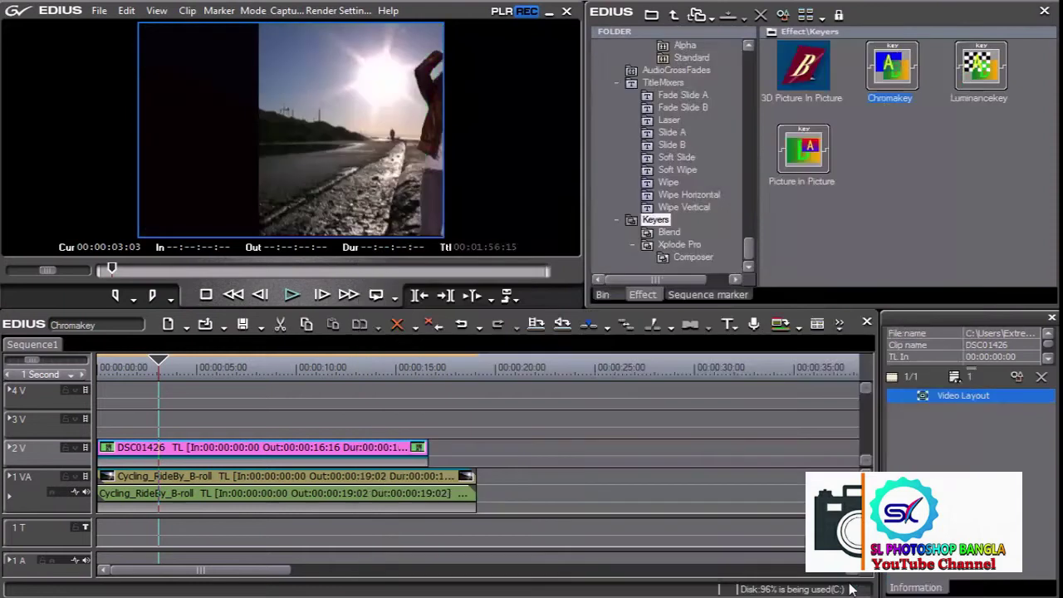
drag(298, 371, 197, 371)
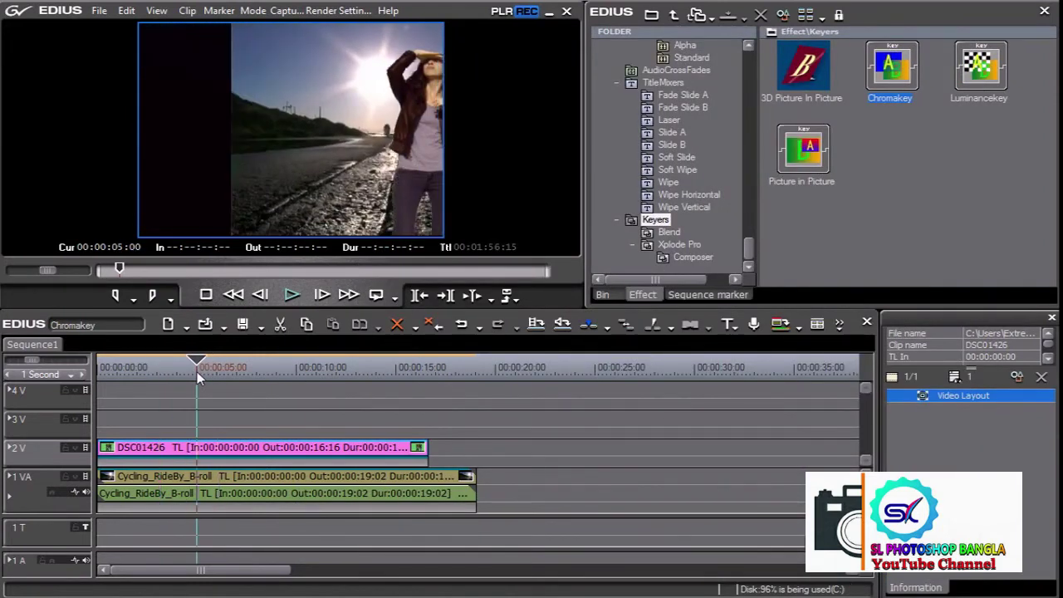
Set the green-screen clip's layout fill colour to white.
double_click(964, 395)
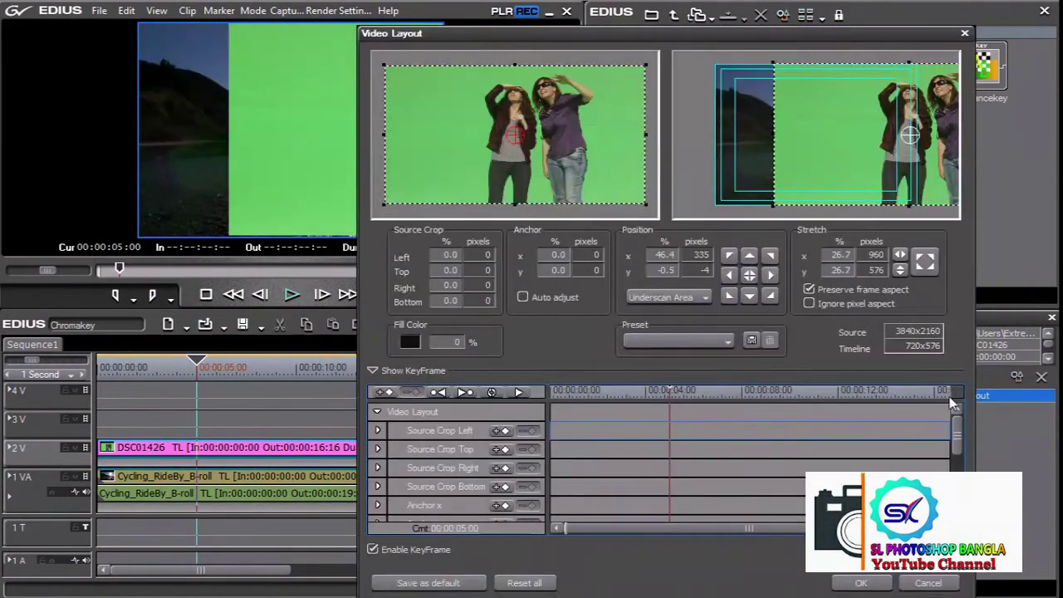
click(407, 342)
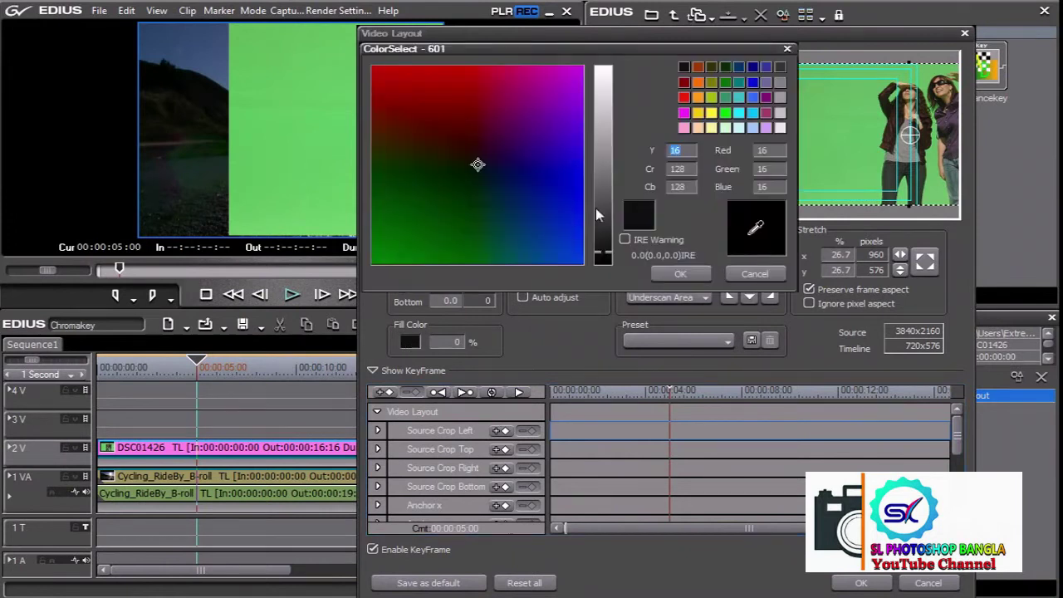
drag(605, 122, 604, 66)
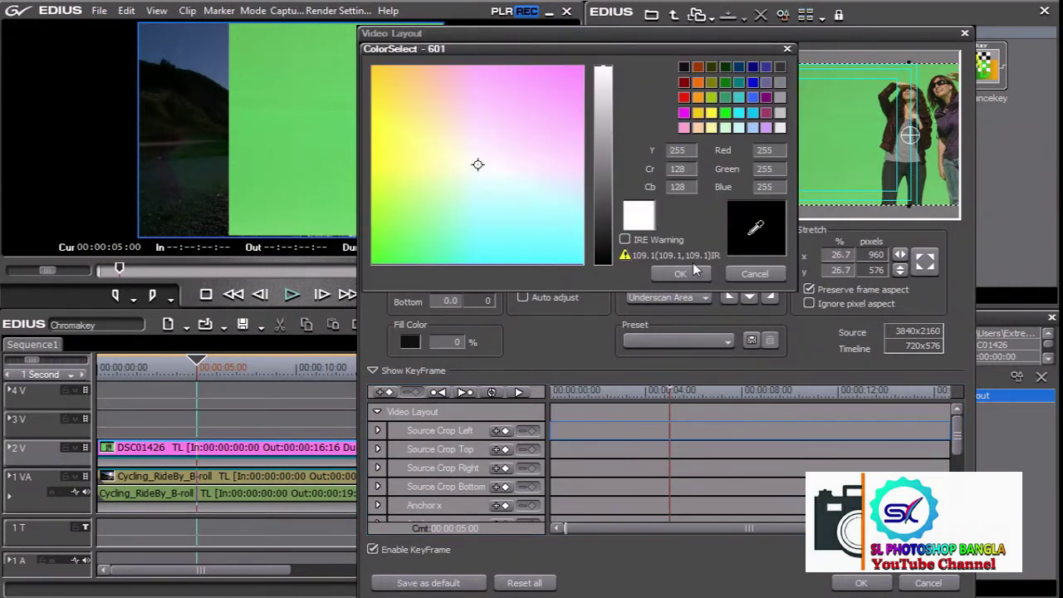
click(680, 274)
click(880, 584)
Preview frames around 5–11 seconds, then delete the DSC01426 clip from track 2V.
click(210, 375)
mouse_move(210, 378)
mouse_down()
mouse_move(323, 378)
mouse_move(187, 377)
mouse_move(431, 376)
mouse_move(253, 377)
mouse_up()
click(312, 447)
key(Delete)
Delete the Cycling_RideBy_B-roll clip and place the greenscreen-before image on track 2V.
drag(162, 369, 224, 370)
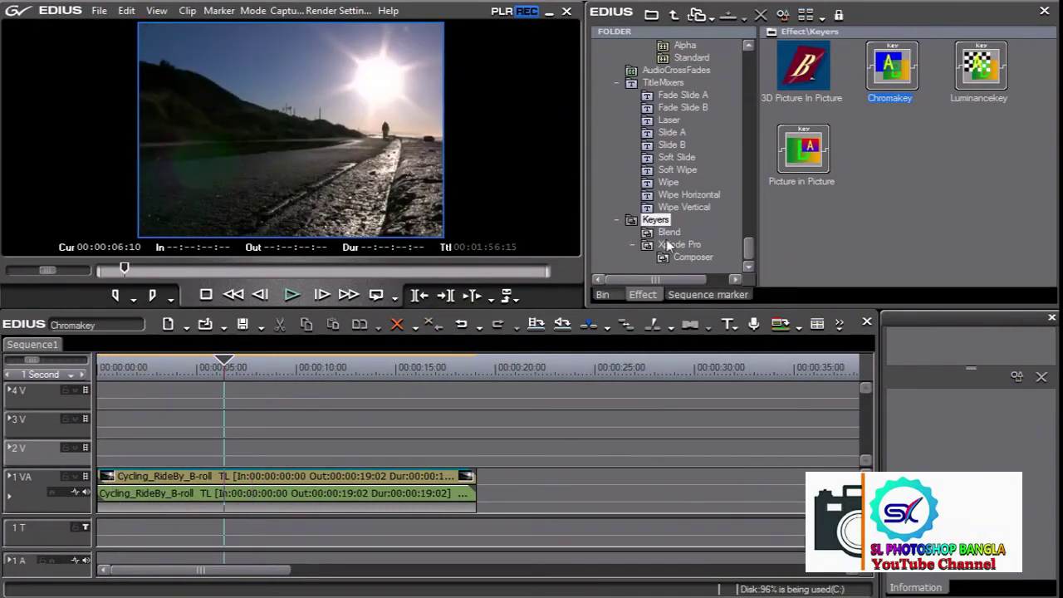
click(614, 296)
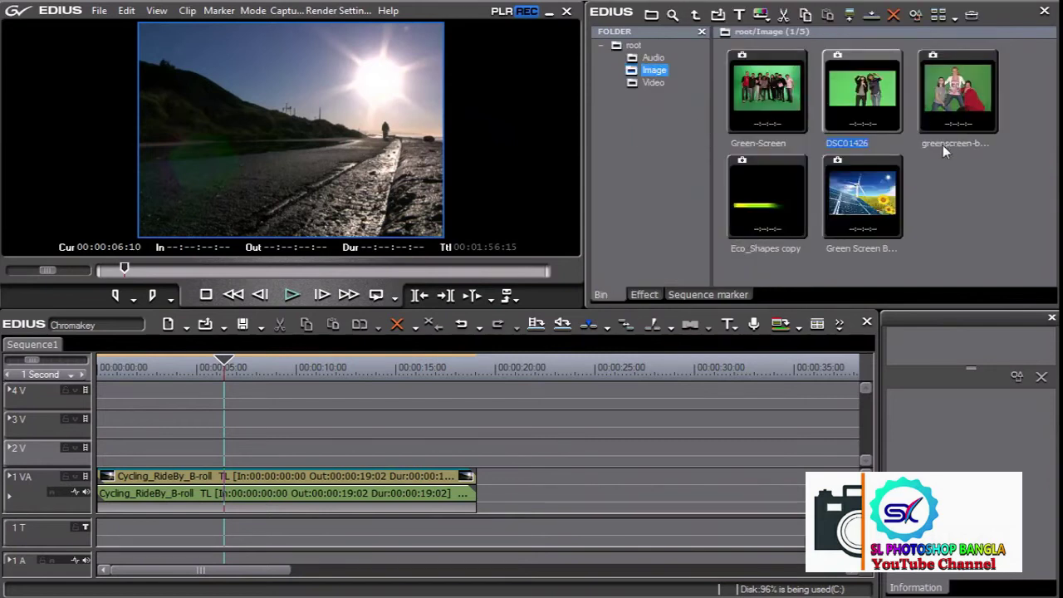
click(969, 125)
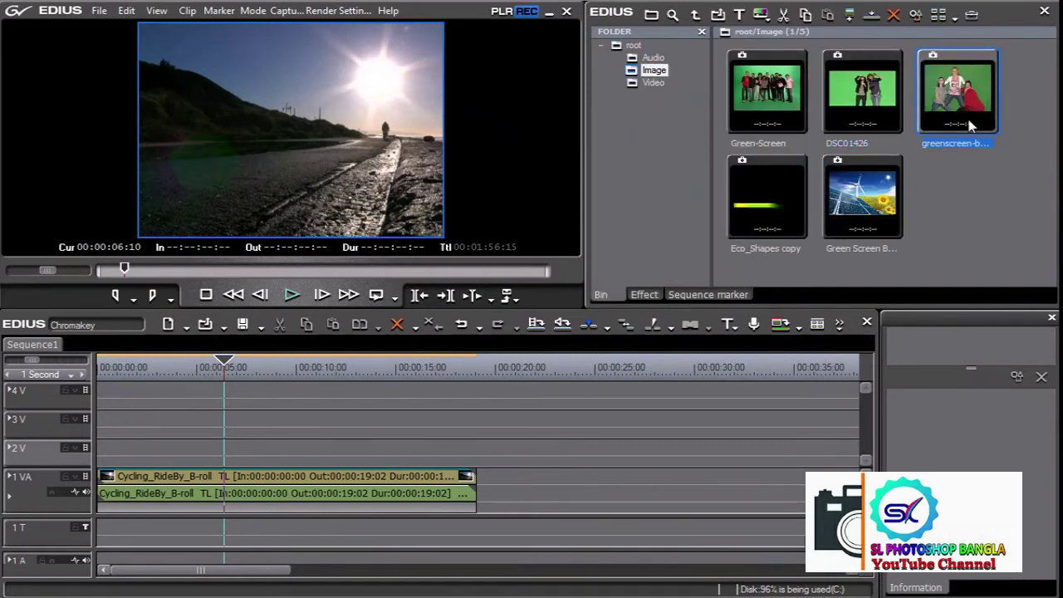
click(406, 490)
key(Delete)
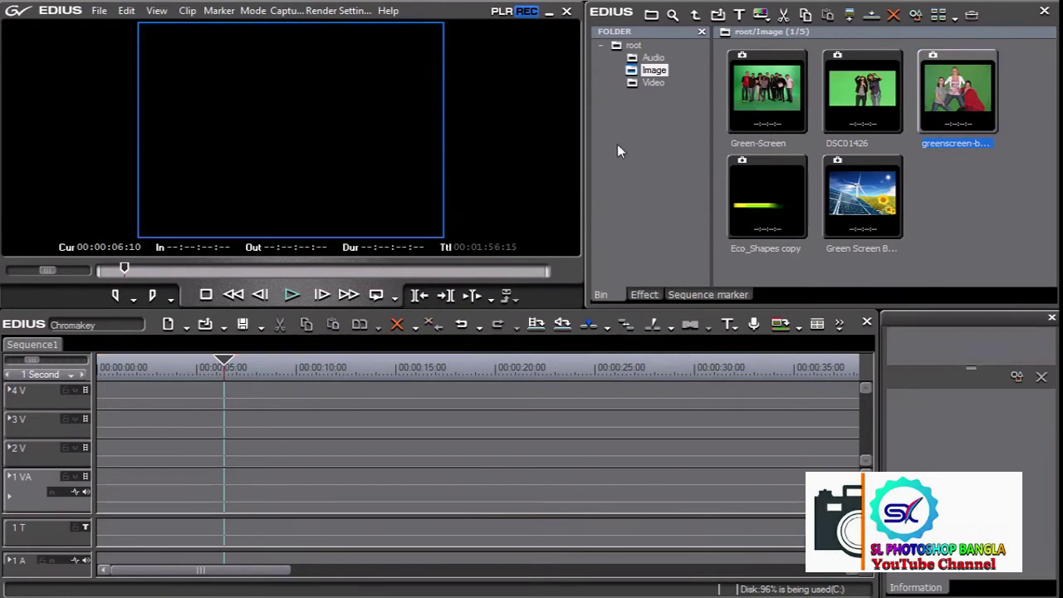
mouse_move(932, 131)
mouse_down()
mouse_move(199, 449)
mouse_move(390, 449)
mouse_up()
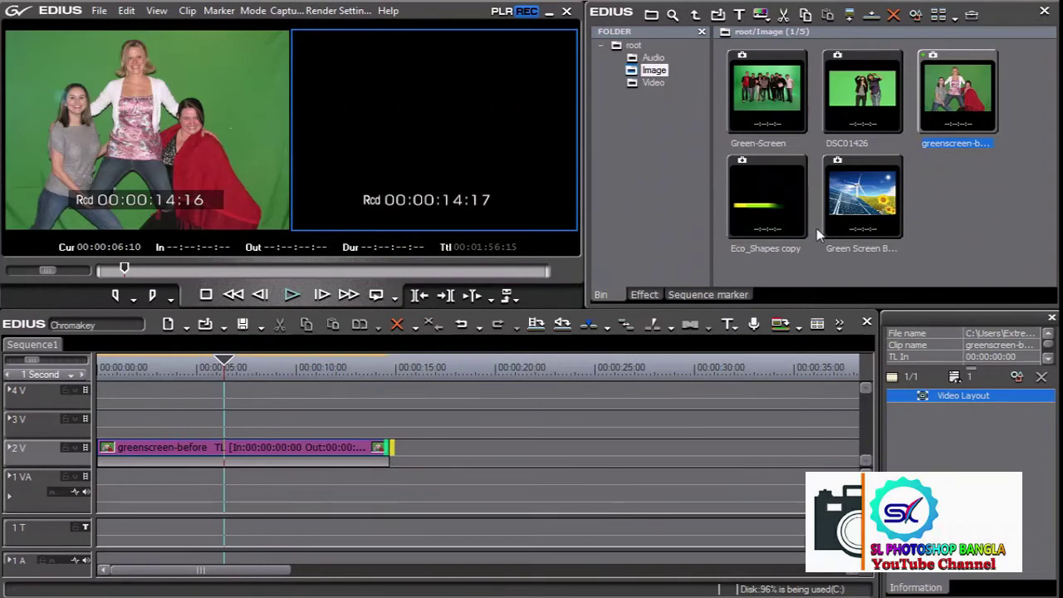
Place Cycling_RideBy_B-roll at the start of track 1VA and scrub to 00:00:04:18.
click(871, 198)
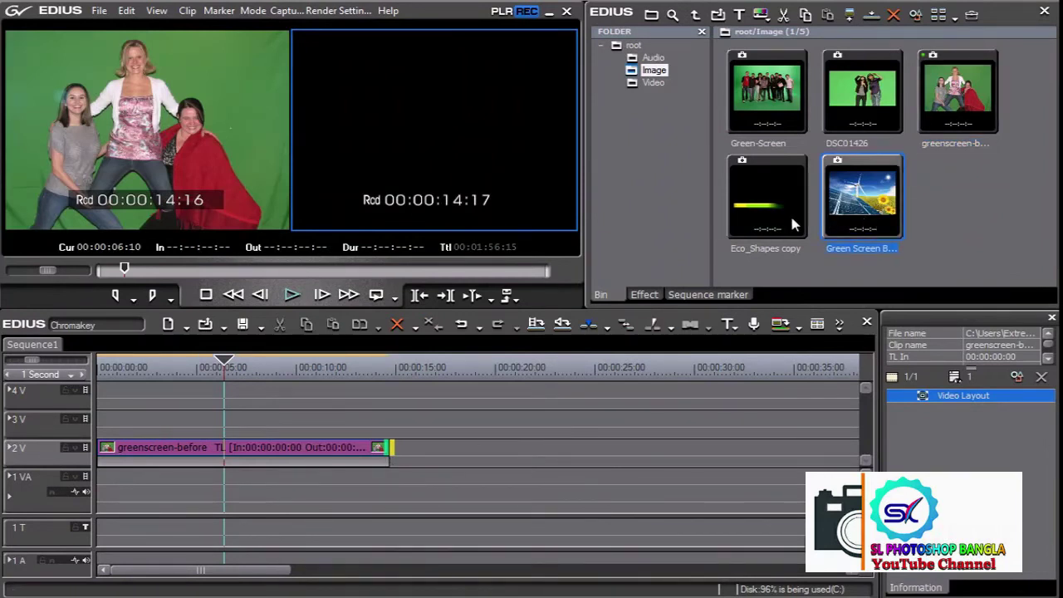
key(Down)
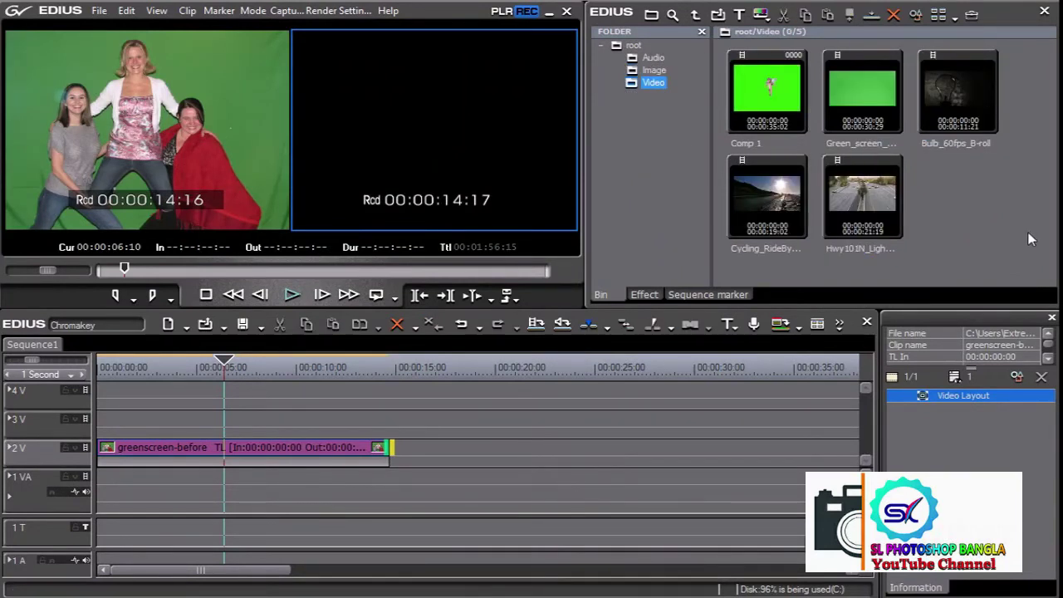
drag(774, 199, 104, 493)
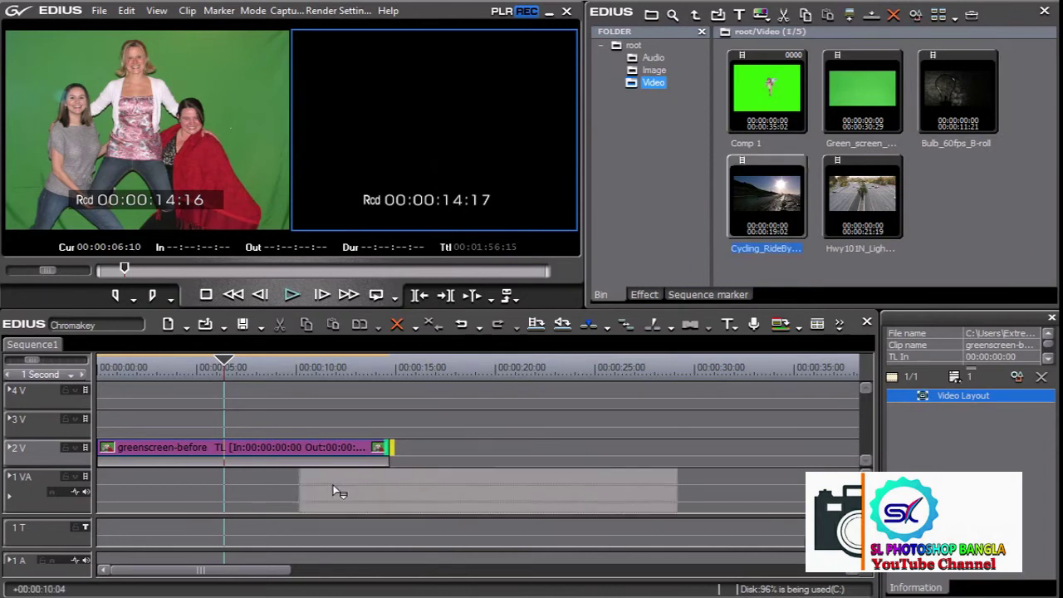
click(124, 369)
drag(141, 373, 191, 370)
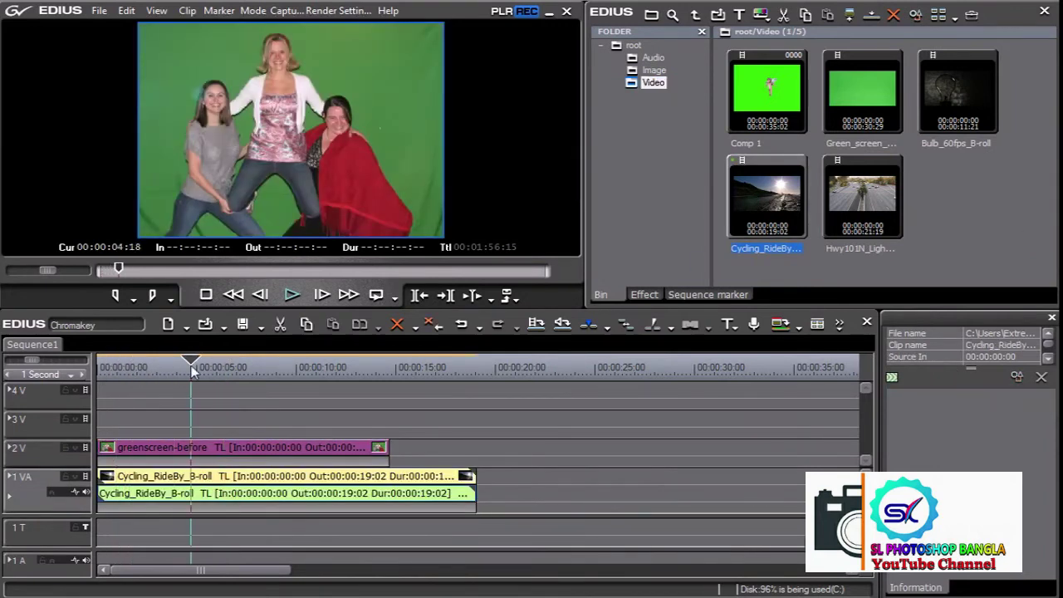
Apply Chromakey from the Keyers effects to the greenscreen-before clip.
click(351, 447)
click(644, 295)
mouse_move(890, 67)
mouse_down()
mouse_move(382, 382)
mouse_move(308, 456)
mouse_up()
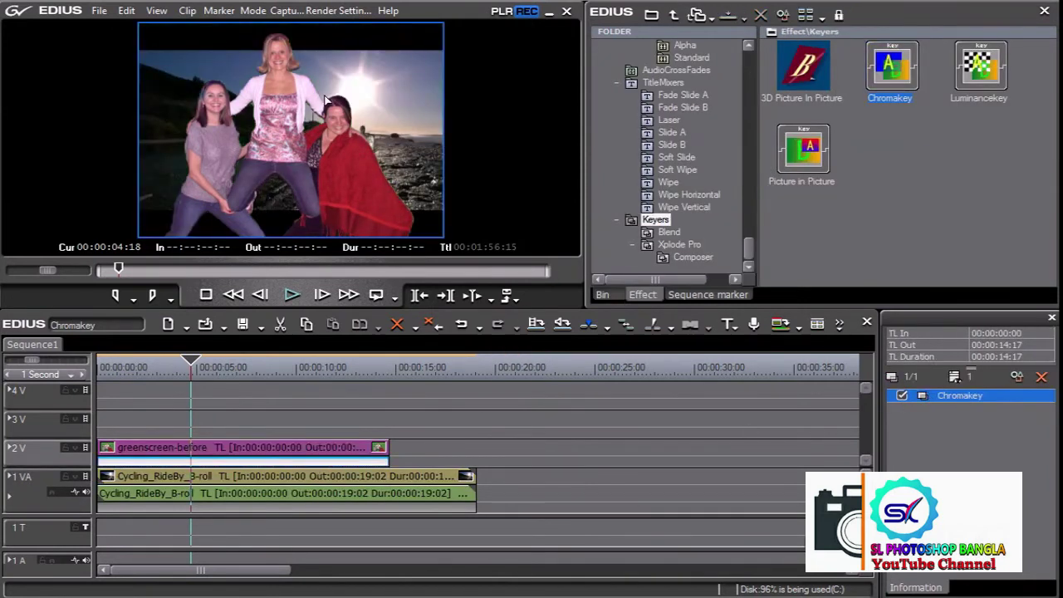
Adjust the Chromakey cancel colour in the colour-plane view to remove the green tint.
double_click(957, 395)
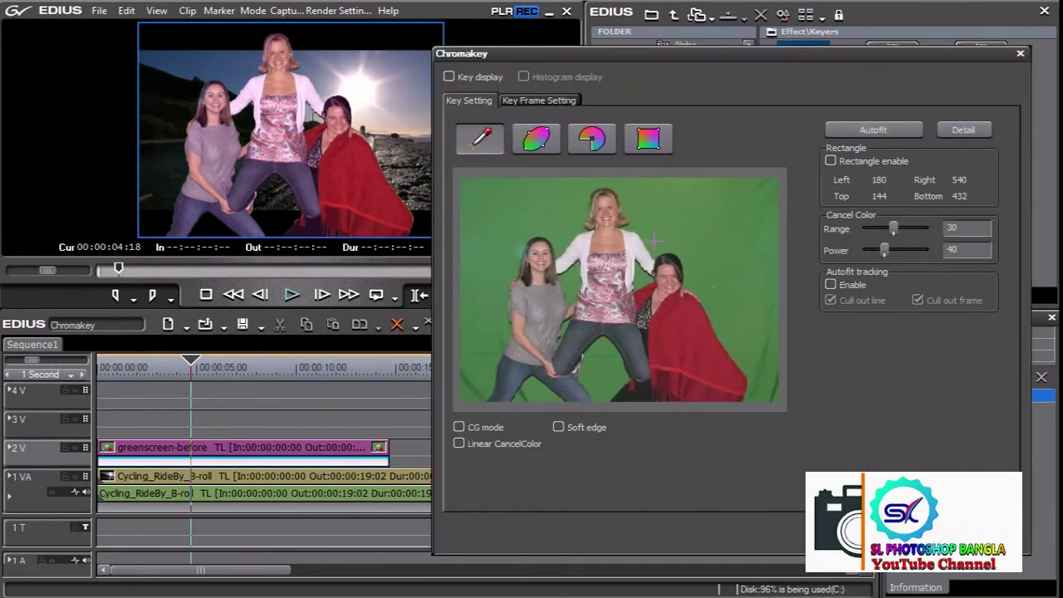
click(535, 139)
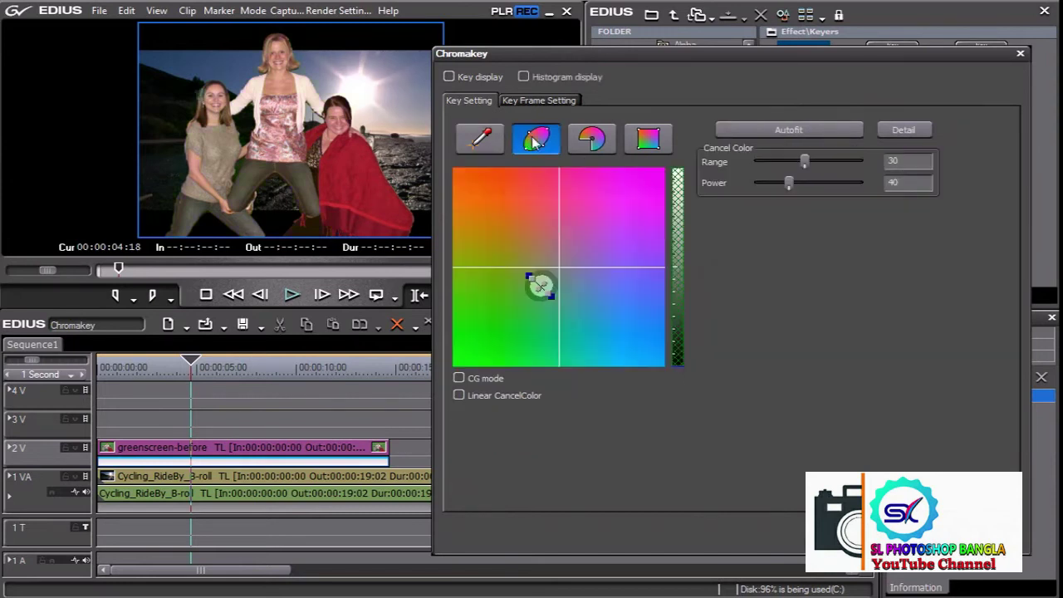
drag(542, 287, 547, 286)
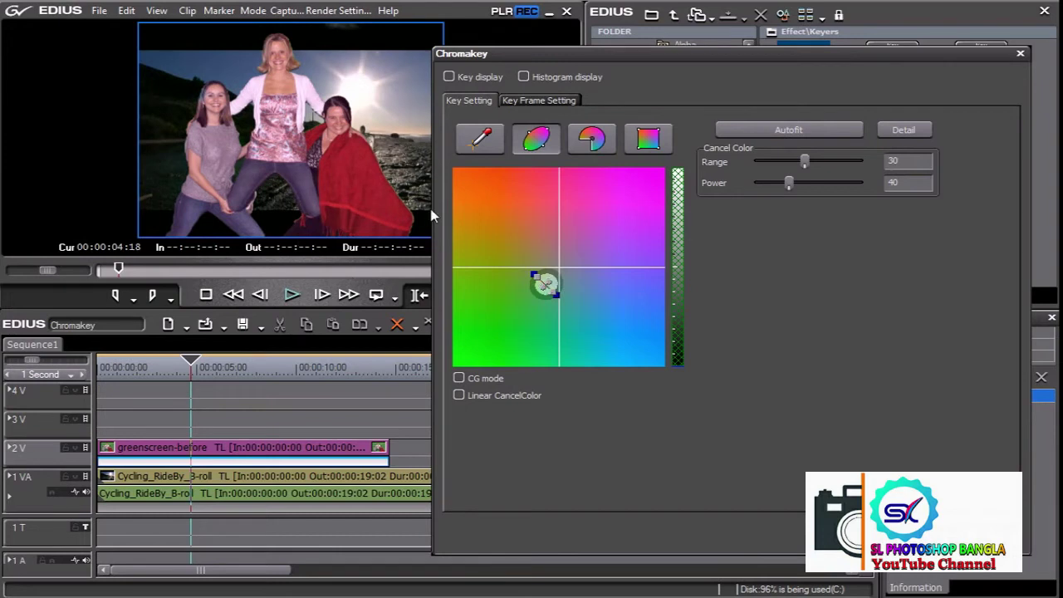
click(923, 538)
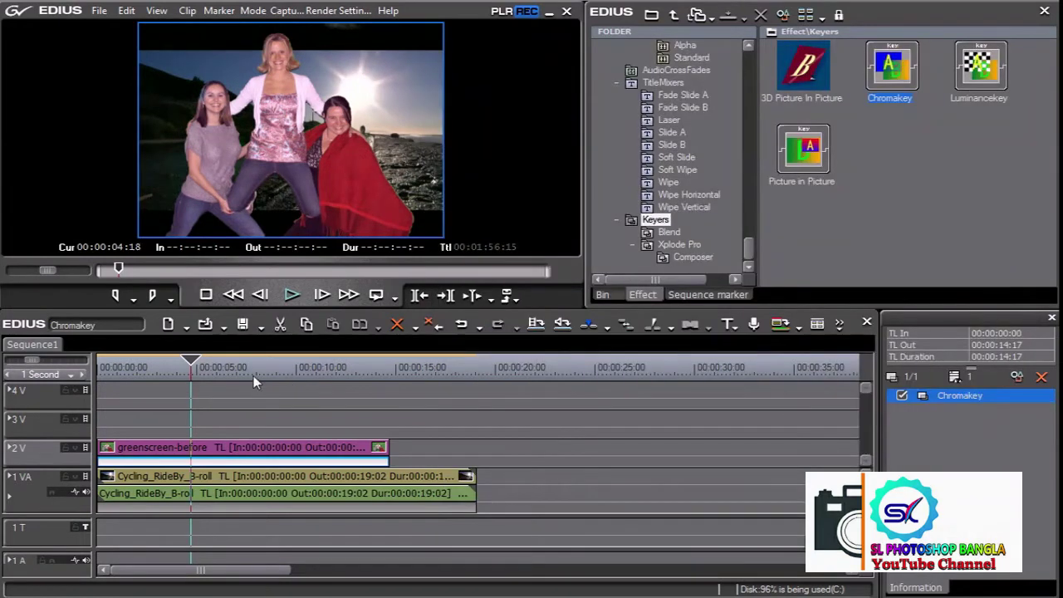
key(Home)
Preview the key, then apply the Fit Height layout preset to the cycling clip.
click(284, 297)
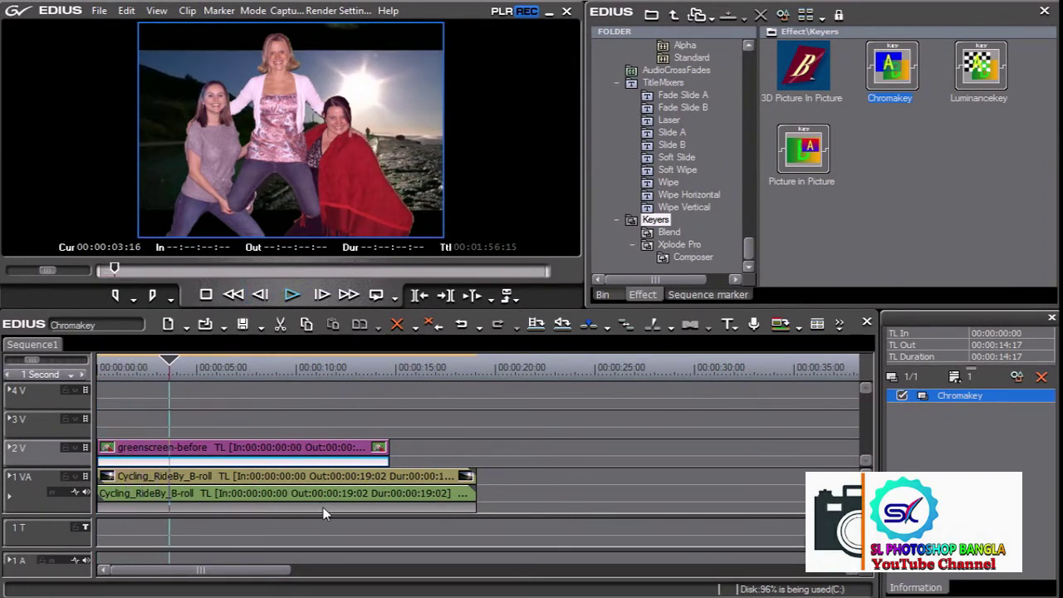
click(363, 479)
key(F7)
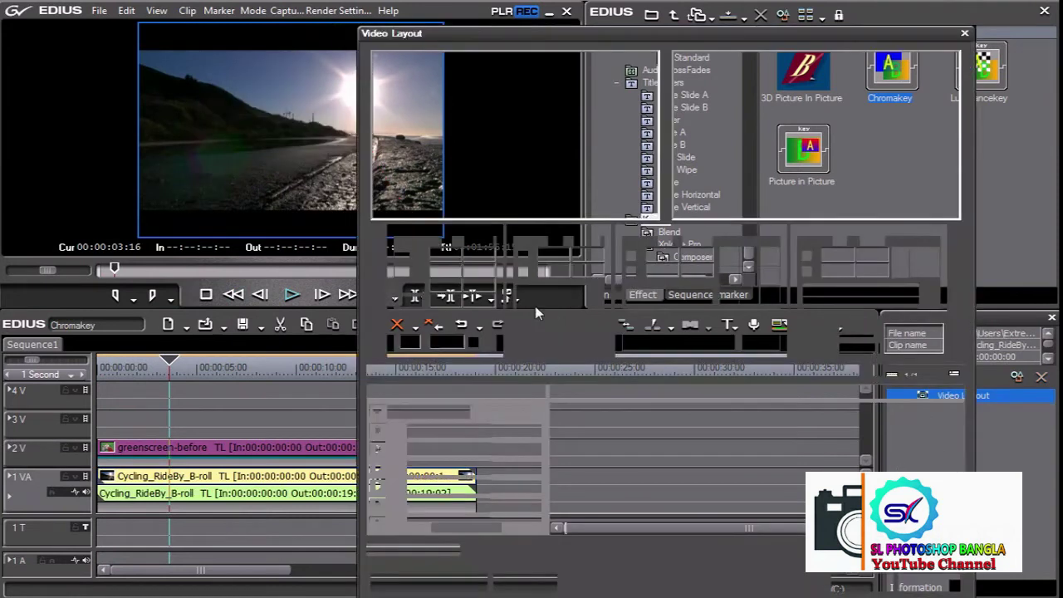
click(682, 342)
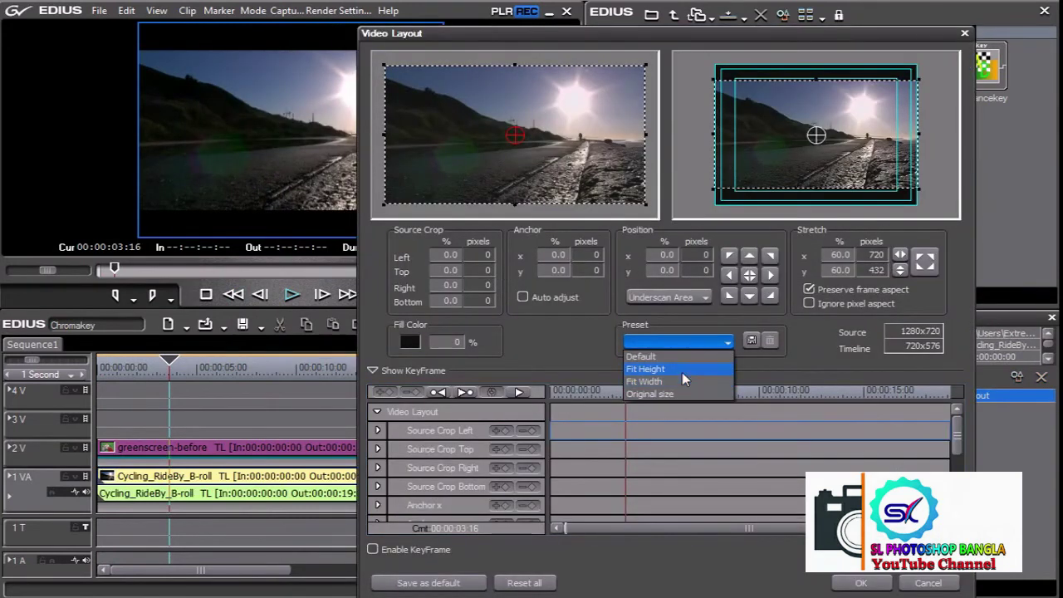
click(681, 370)
key(Return)
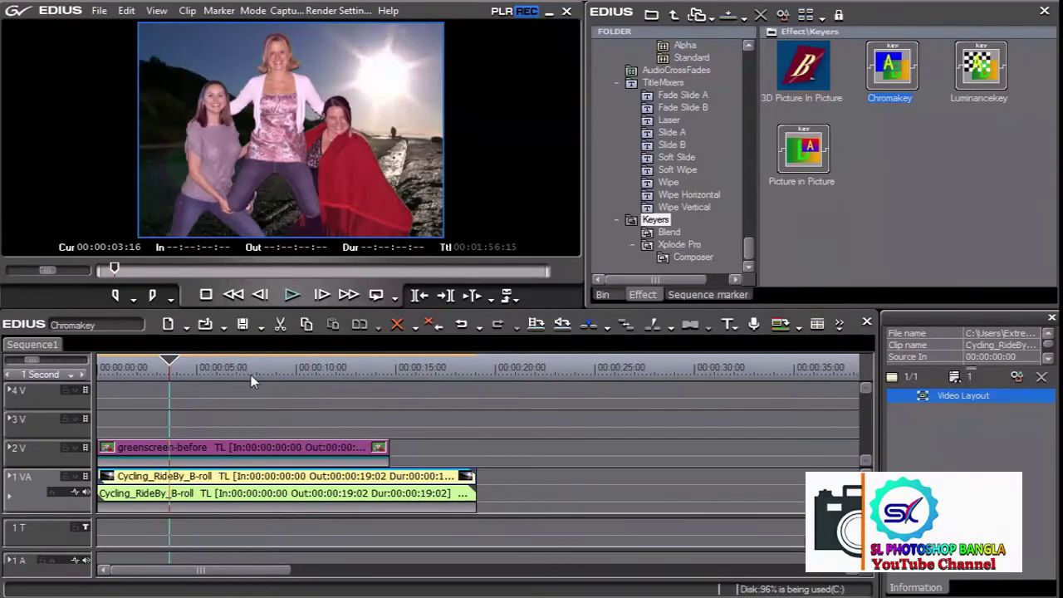
Replay the composite, then delete both the green-screen and cycling clips.
key(Home)
click(291, 295)
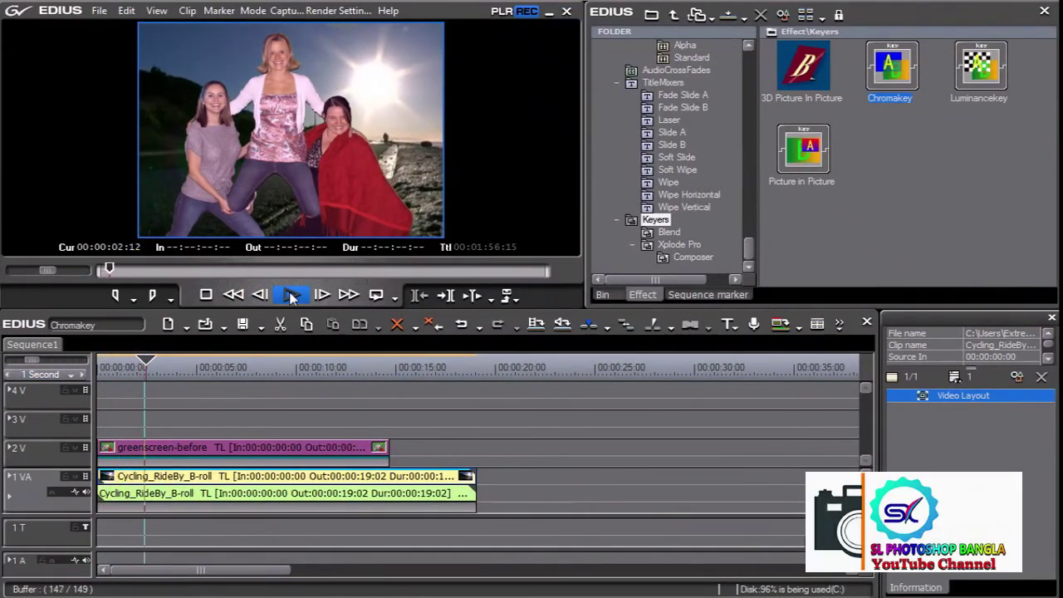
click(291, 295)
click(271, 451)
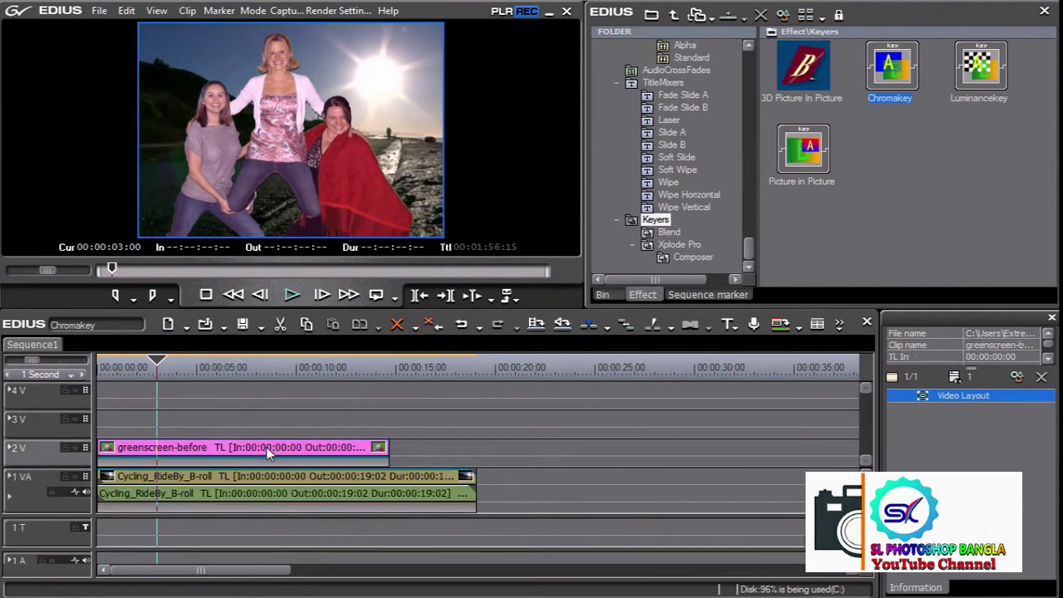
key(Delete)
click(279, 485)
key(Delete)
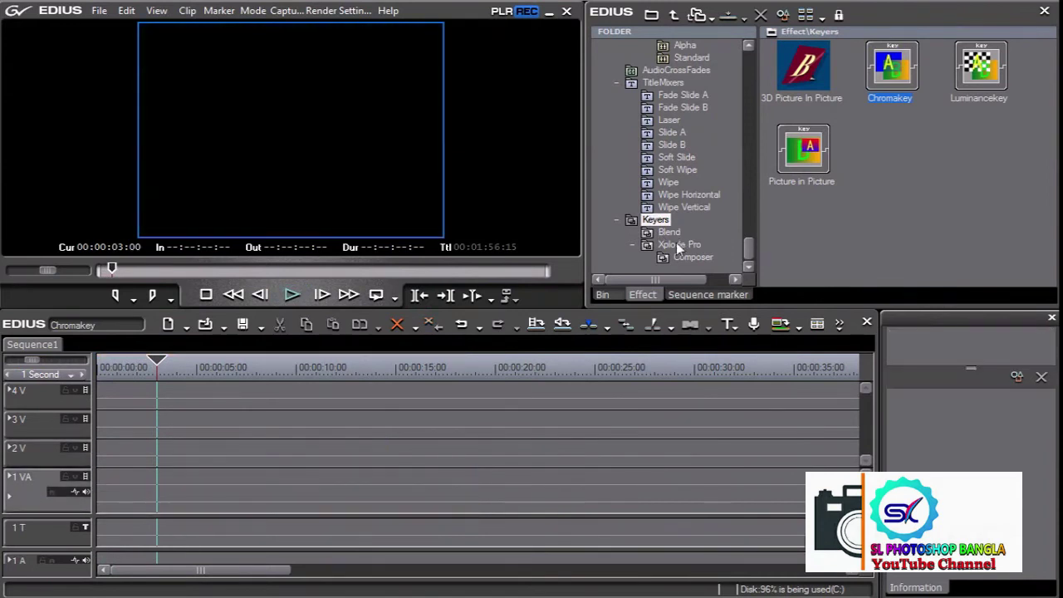
Place the Green Screen Background image on track 1VA and lengthen it to about 9 seconds.
click(603, 295)
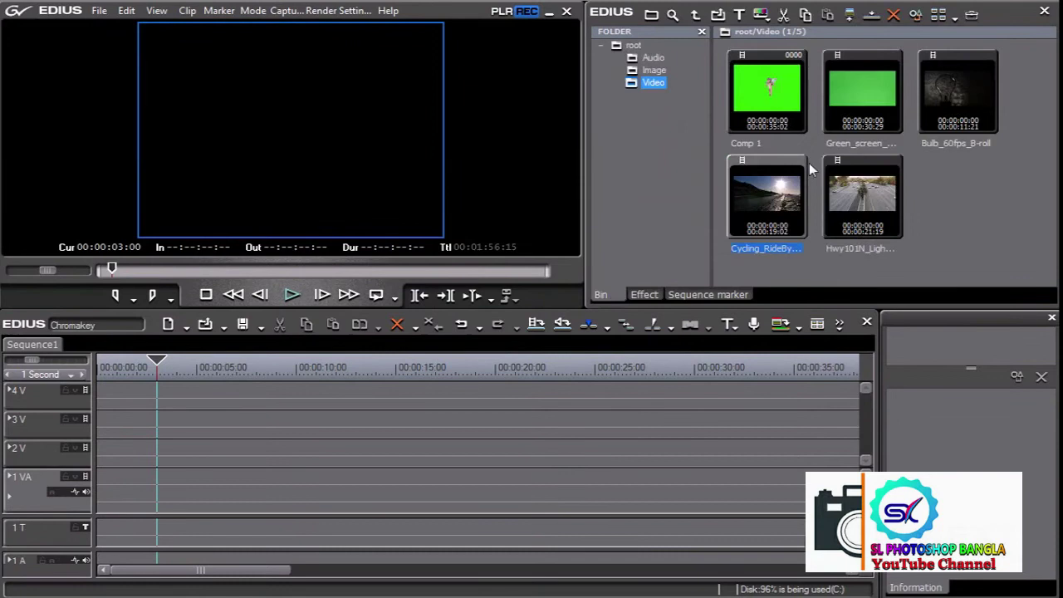
click(653, 70)
drag(861, 197, 93, 485)
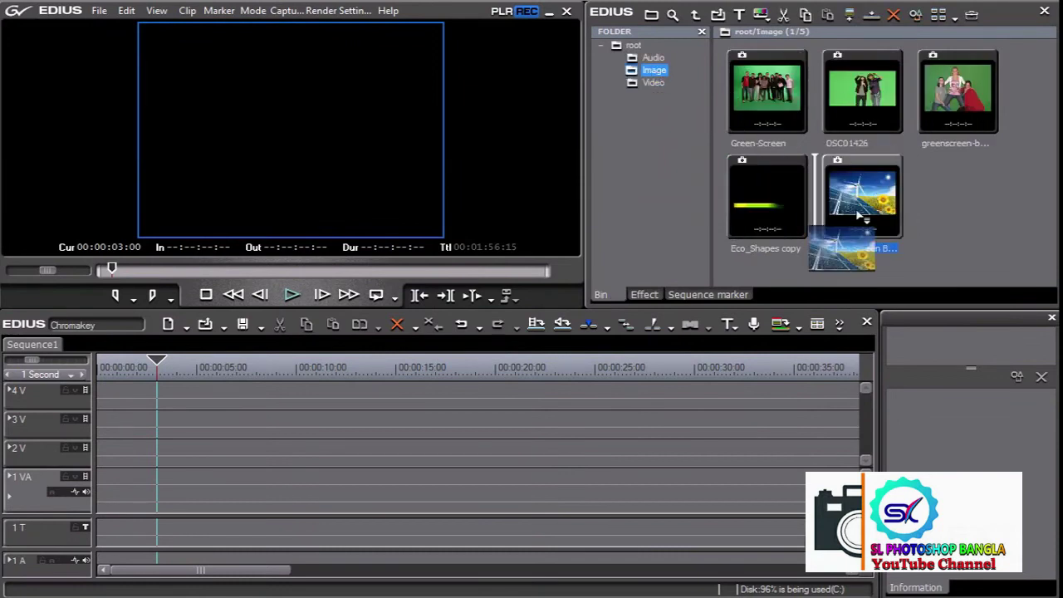
drag(196, 477, 276, 479)
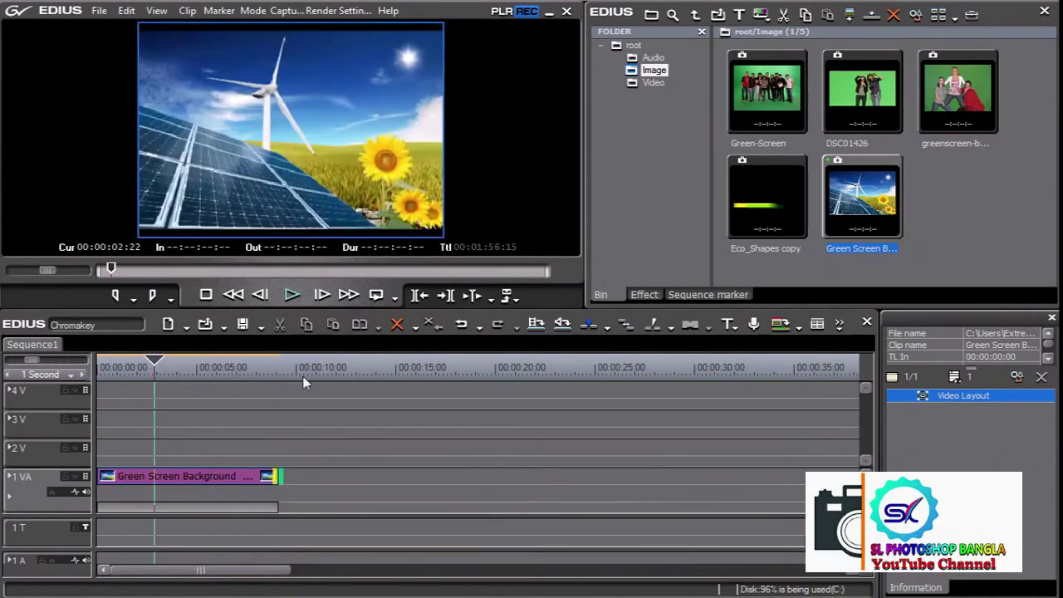
Fit the background image to the frame height with the Fit Height preset.
double_click(936, 398)
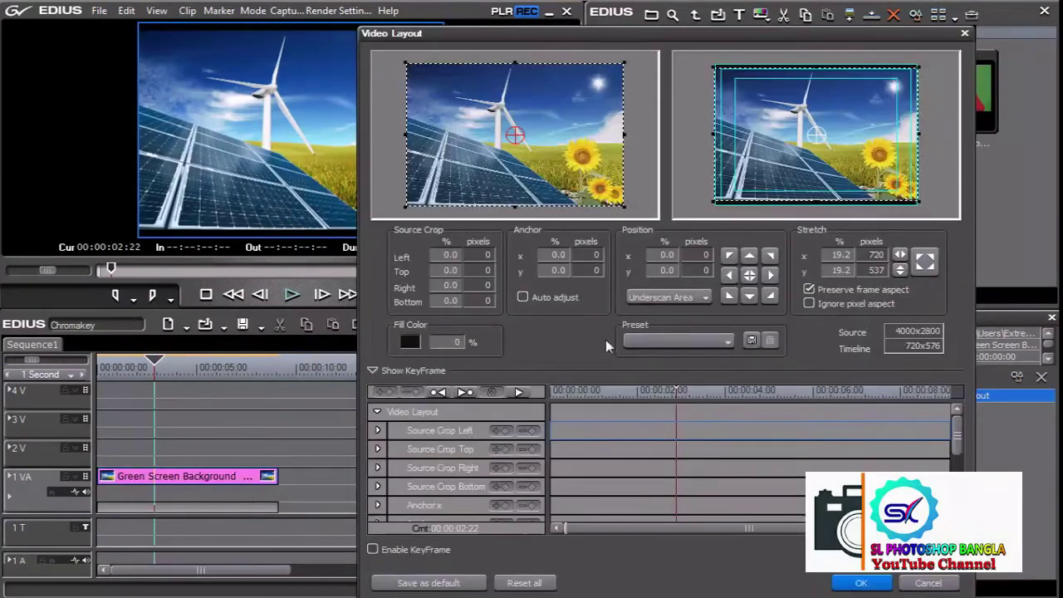
click(677, 342)
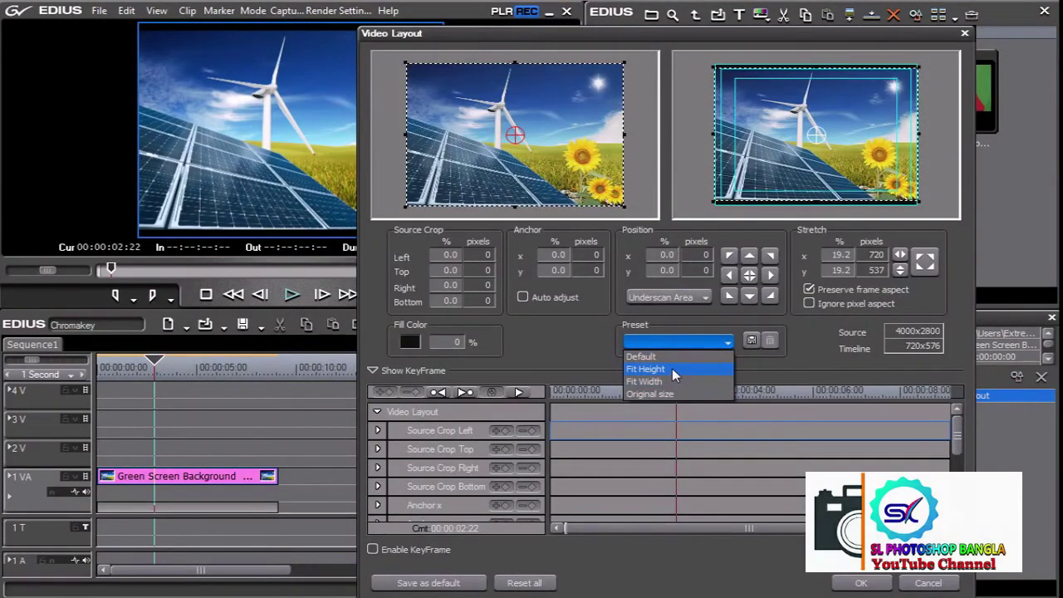
click(674, 370)
click(863, 584)
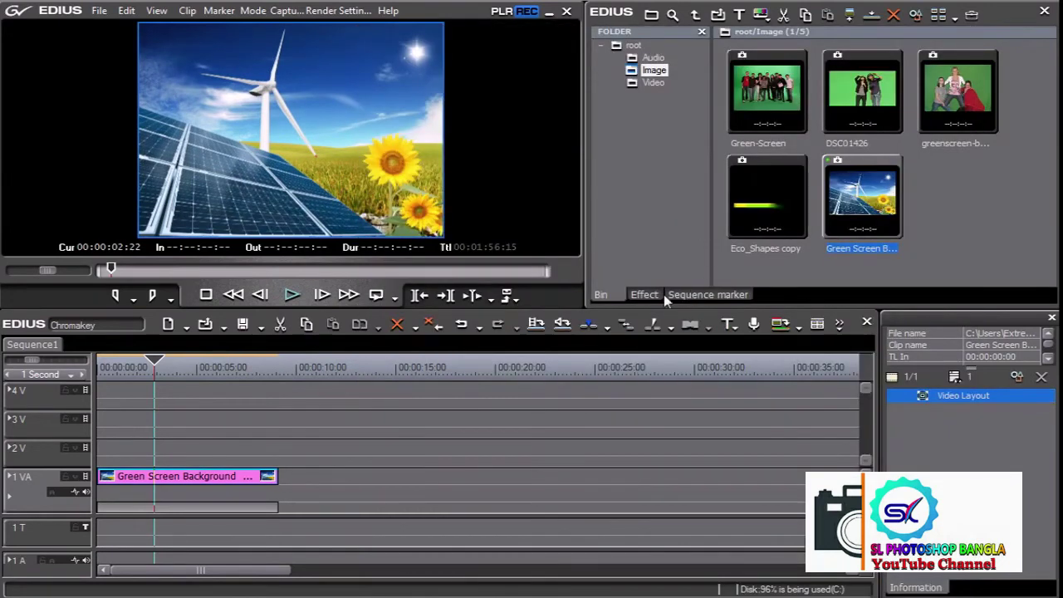
click(661, 294)
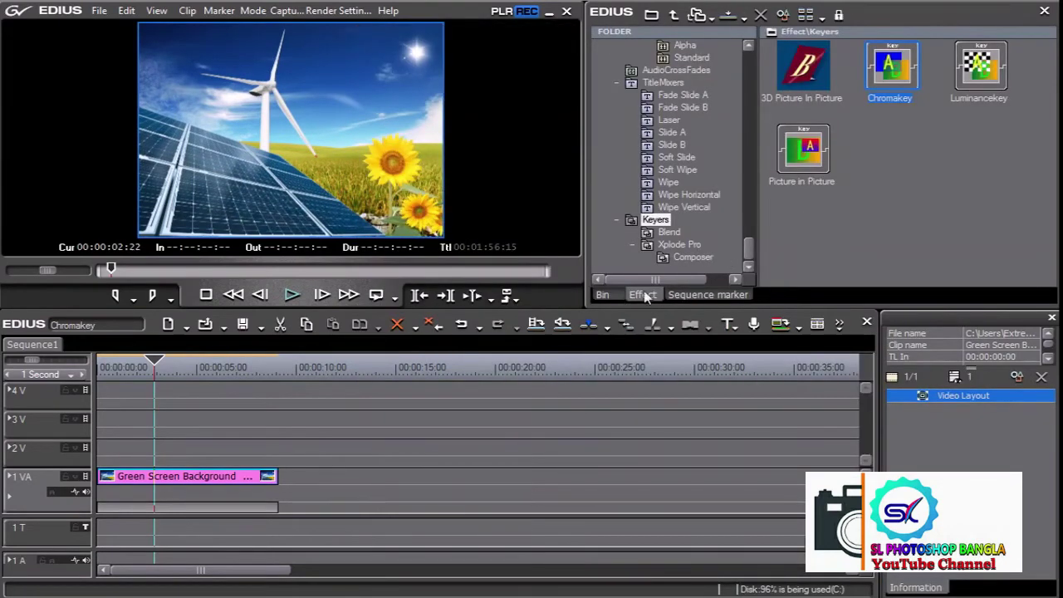
click(600, 295)
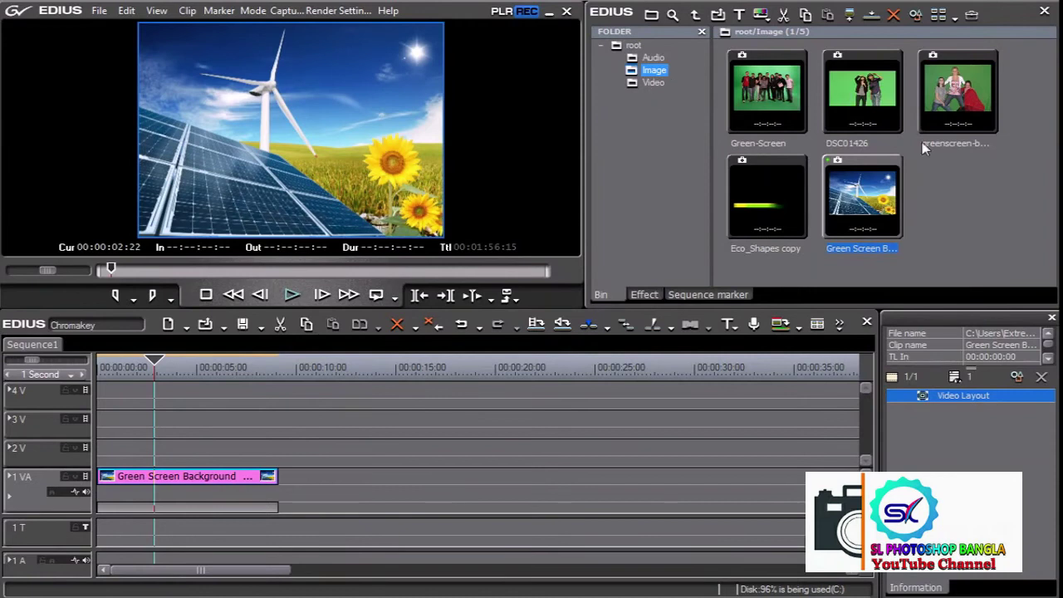
Place the Green-Screen group photo on track 2V and lengthen it.
mouse_move(766, 92)
mouse_down()
mouse_move(283, 355)
mouse_move(203, 451)
mouse_move(280, 448)
mouse_up()
click(215, 368)
click(203, 368)
Apply Chromakey to the Green-Screen clip and move the background image to 00:00:19:20.
click(643, 294)
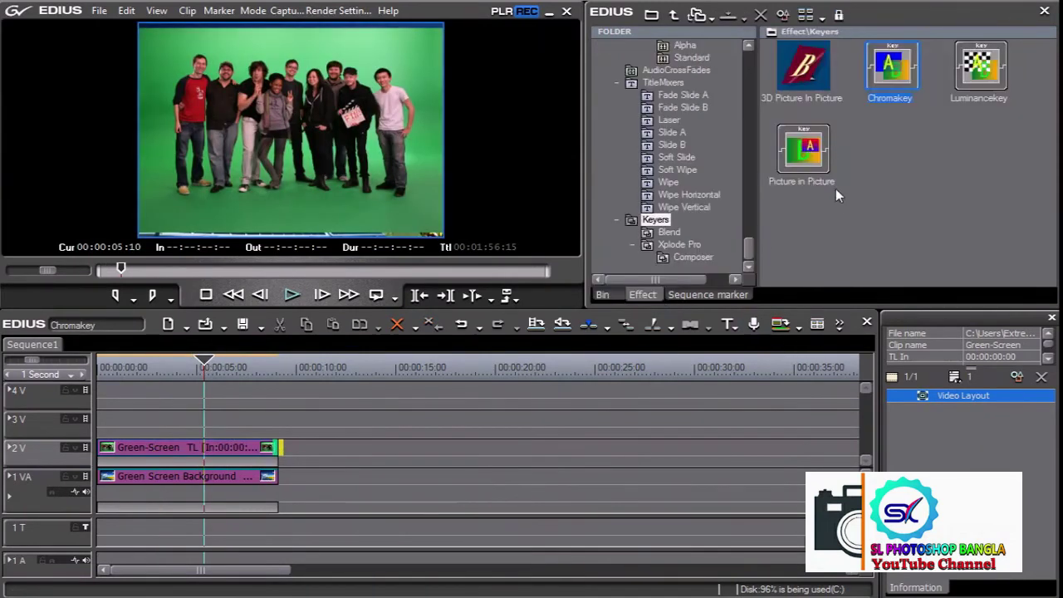
drag(909, 83, 249, 449)
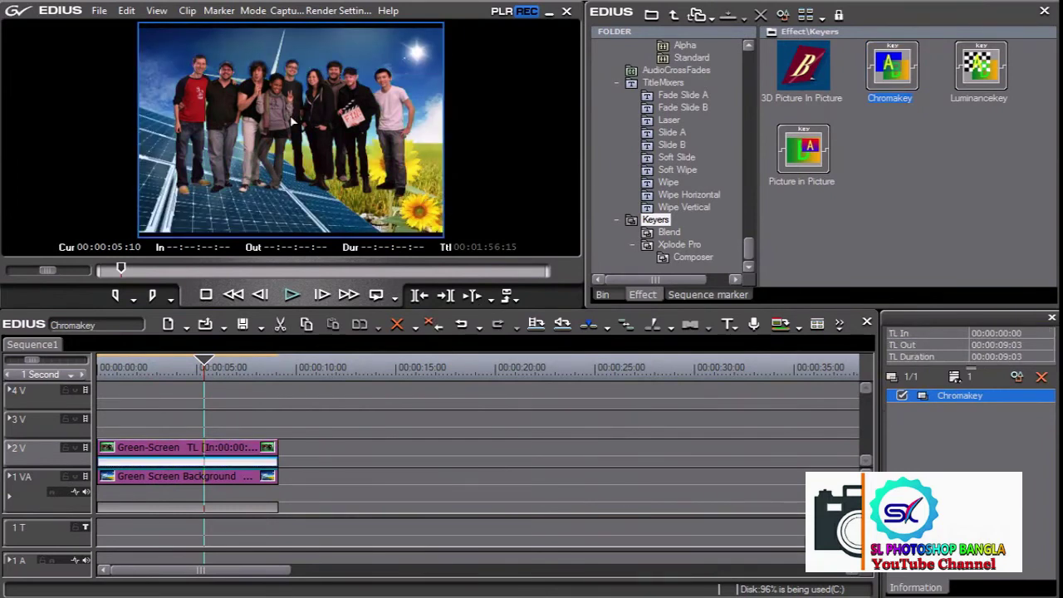
click(231, 477)
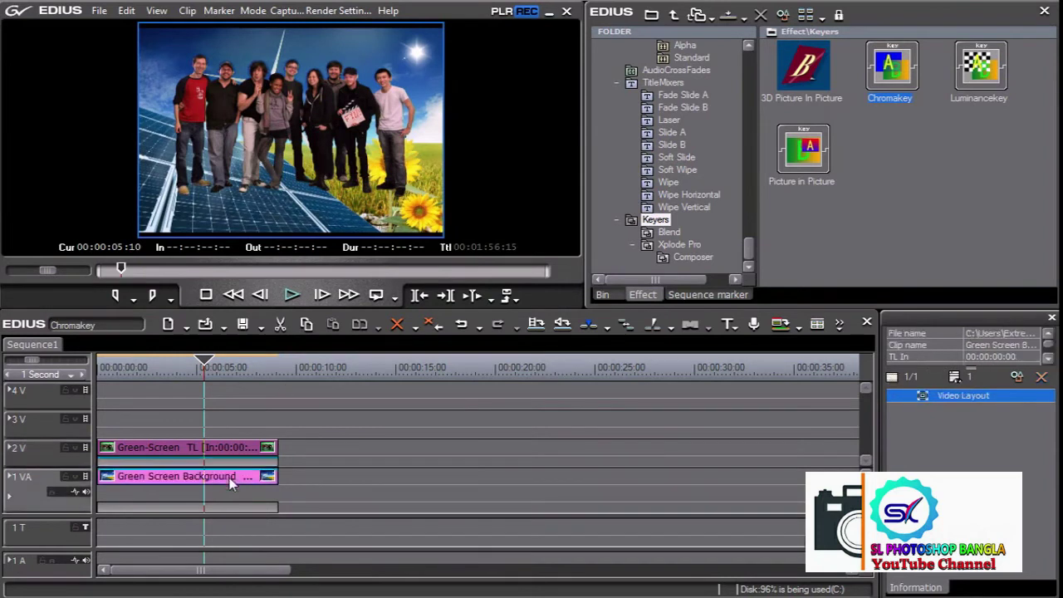
drag(237, 475, 629, 480)
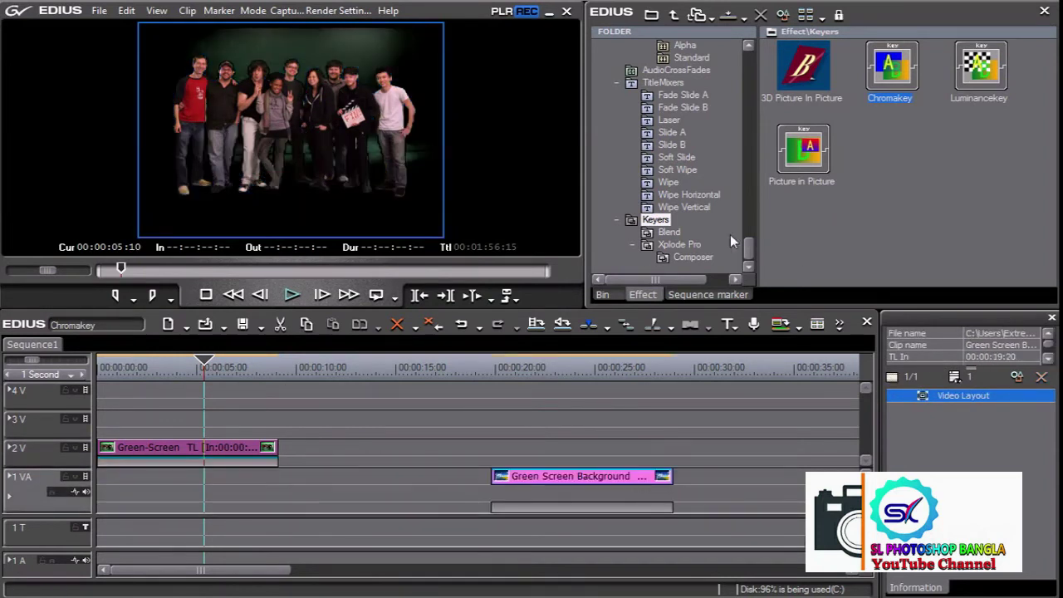
Try the Hwy101N traffic clip on track 1VA behind the group, then undo it.
click(614, 295)
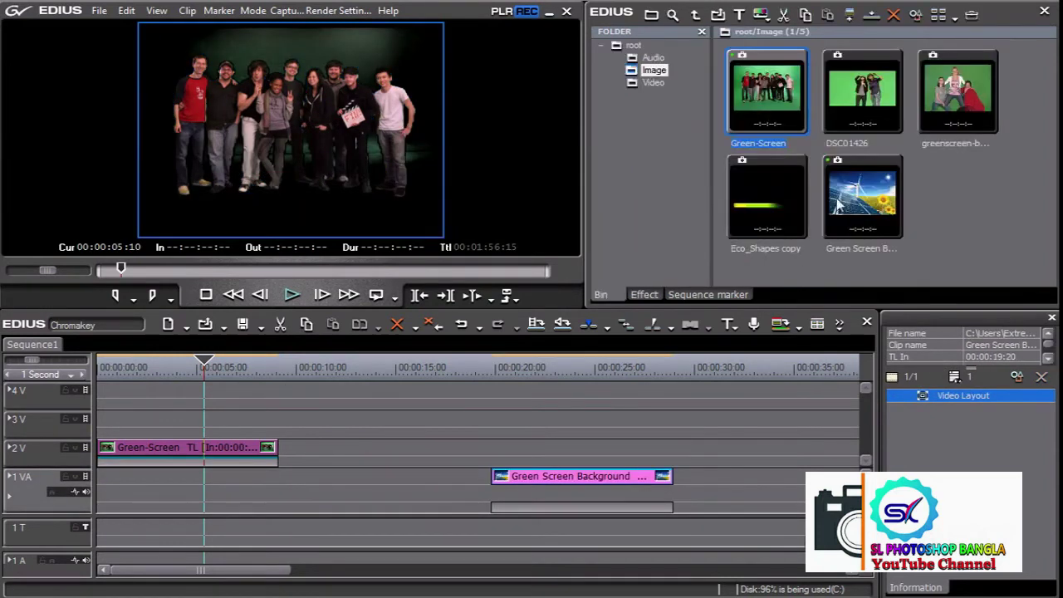
click(653, 84)
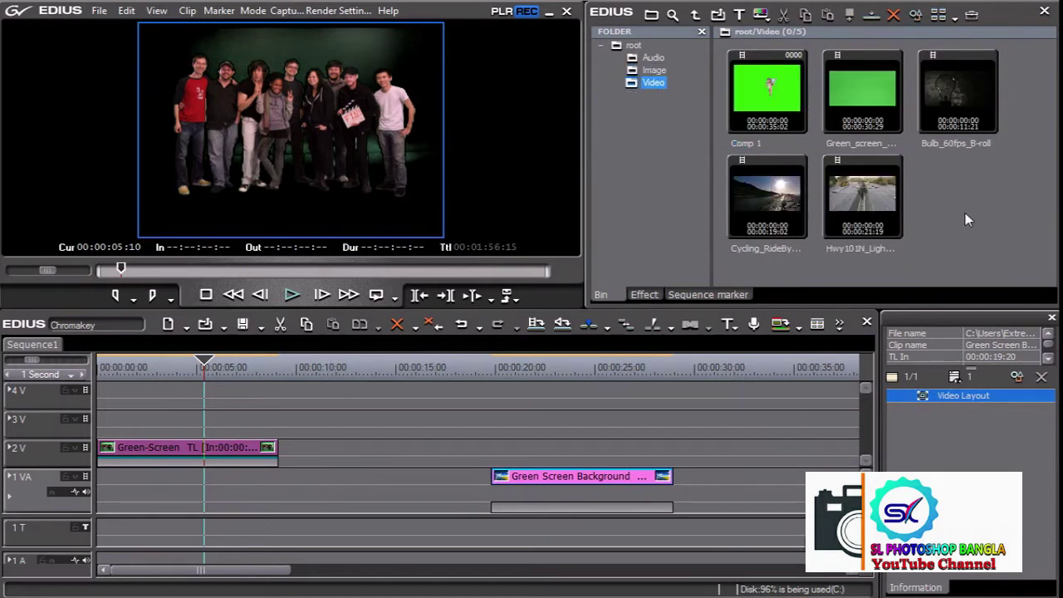
click(785, 200)
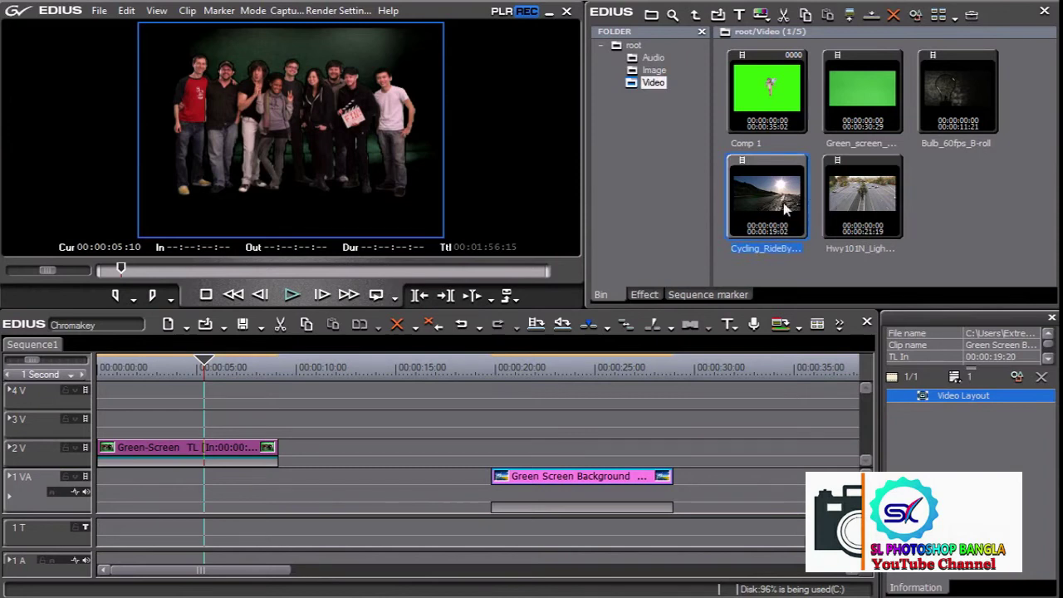
drag(834, 198, 98, 495)
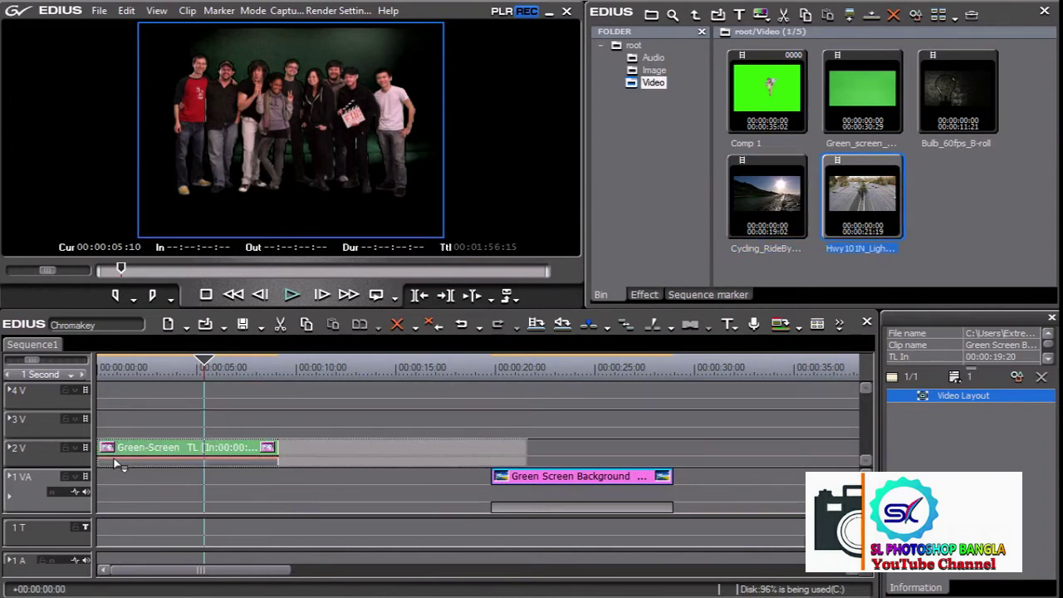
drag(176, 375, 170, 372)
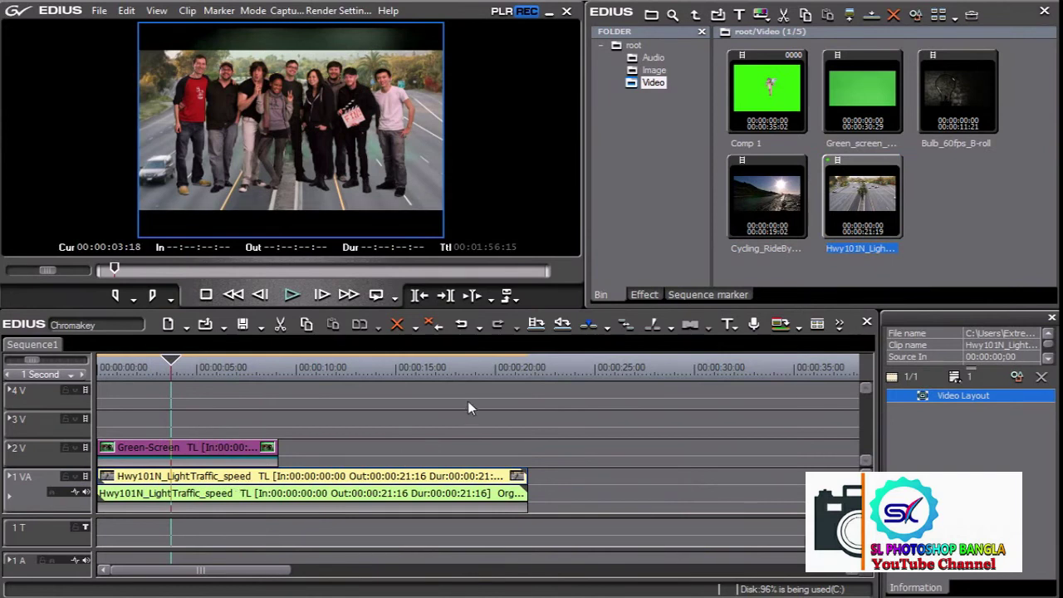
key(ctrl+z)
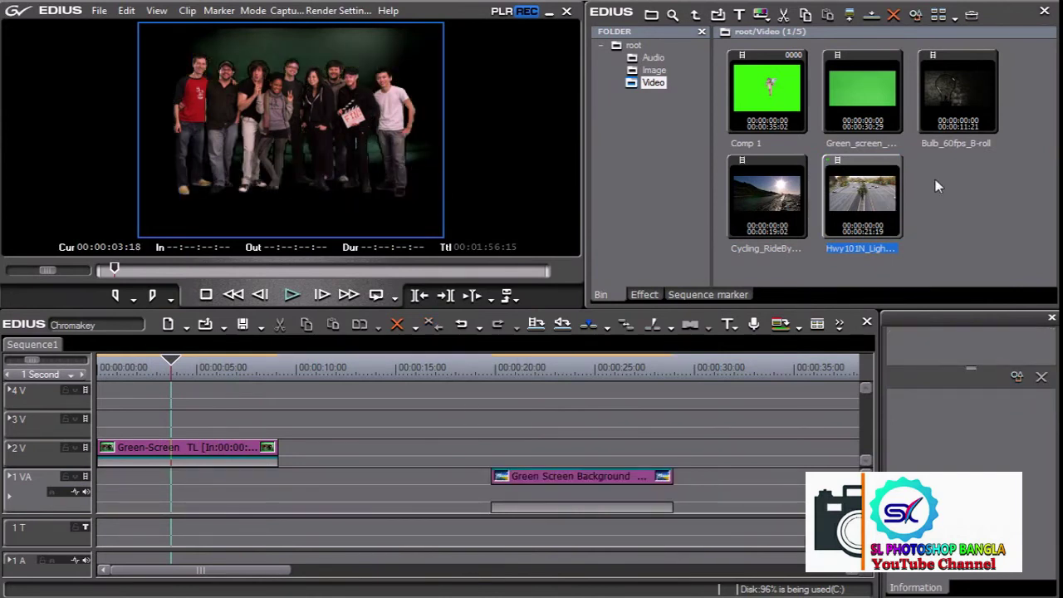
double_click(943, 195)
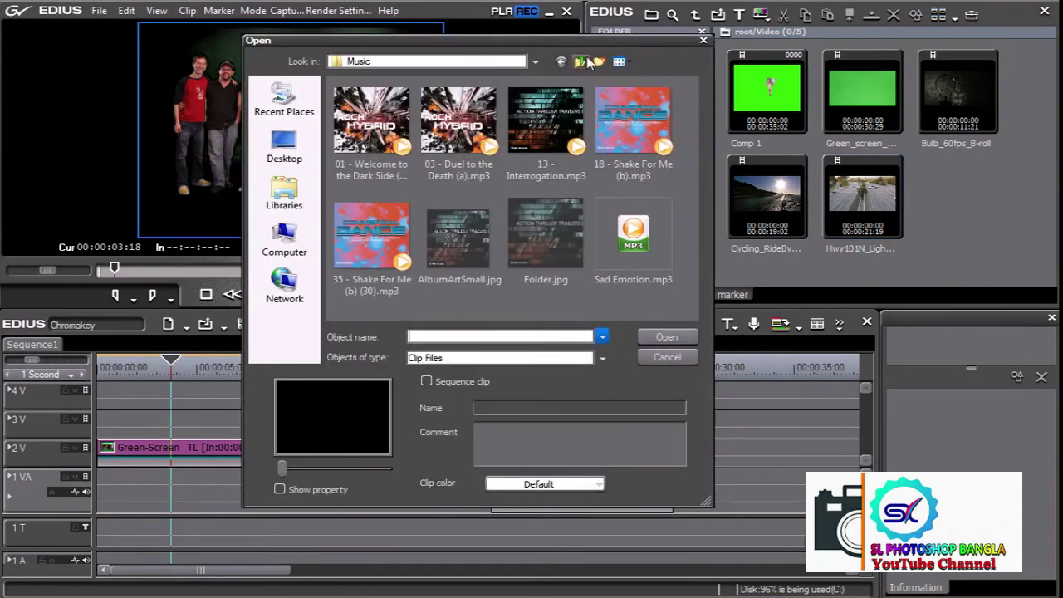
Import Cycling_B-roll.mp4 from the Ex File folder into the Video bin.
click(586, 63)
mouse_move(691, 150)
mouse_down()
mouse_move(691, 283)
mouse_move(710, 139)
mouse_move(702, 171)
mouse_up()
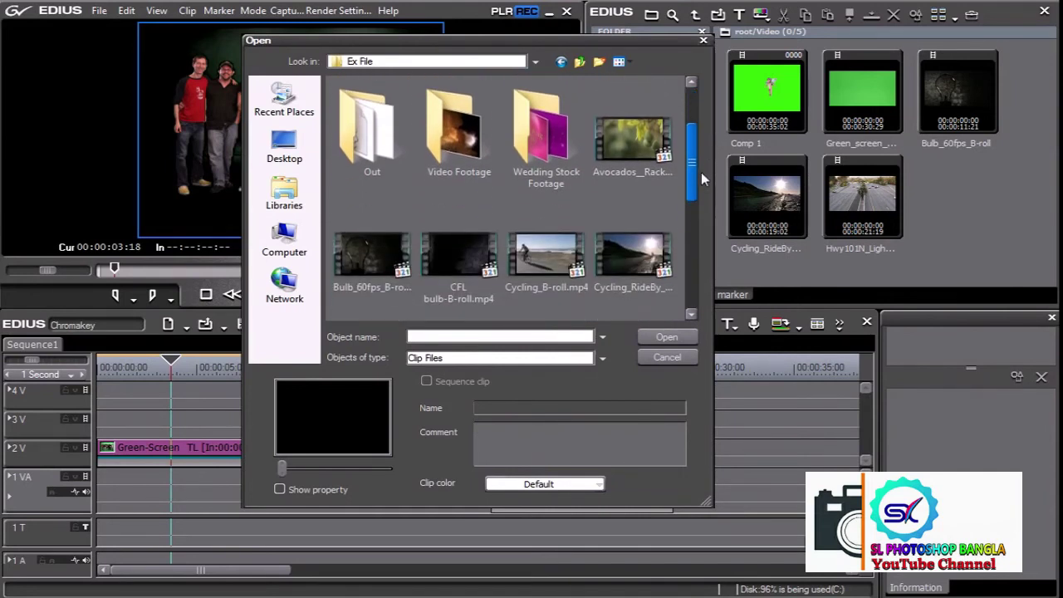
click(556, 245)
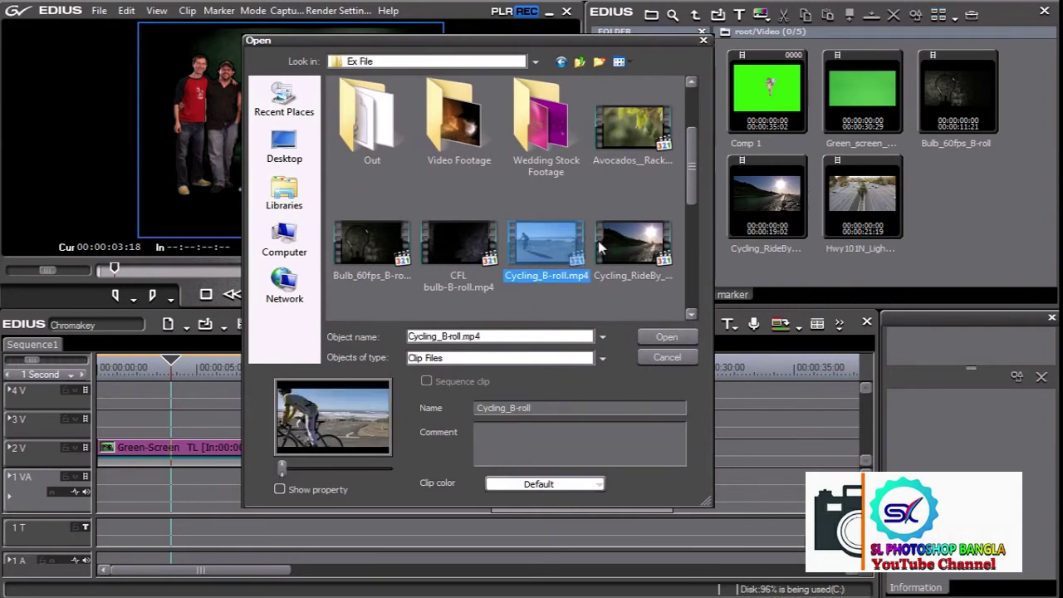
double_click(544, 236)
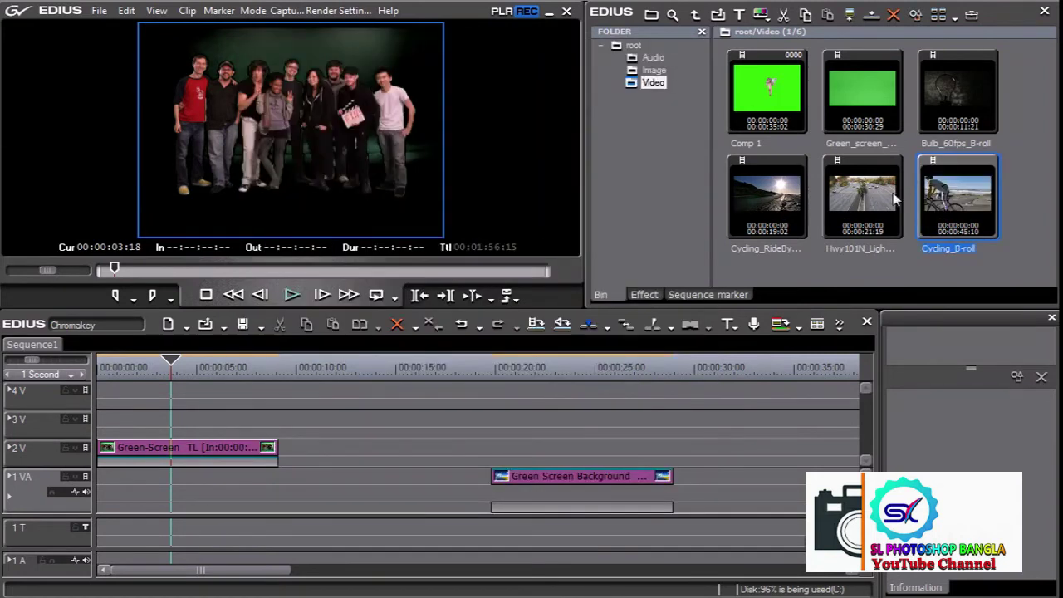
Remove the Cycling_B-roll clip and the Green-Screen group clip from the timeline.
drag(335, 387, 108, 481)
click(145, 376)
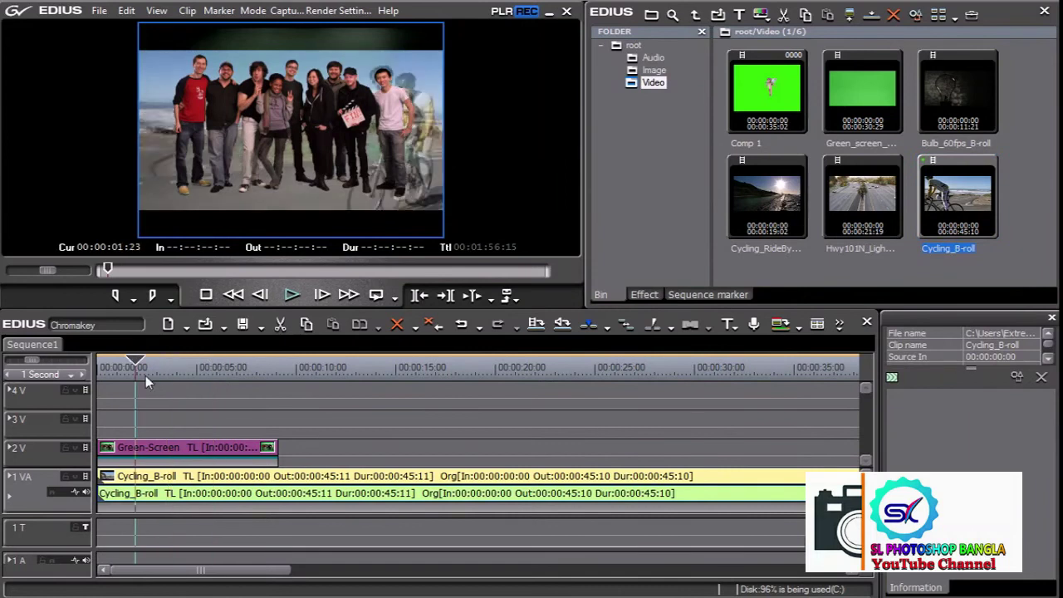
click(230, 475)
key(Delete)
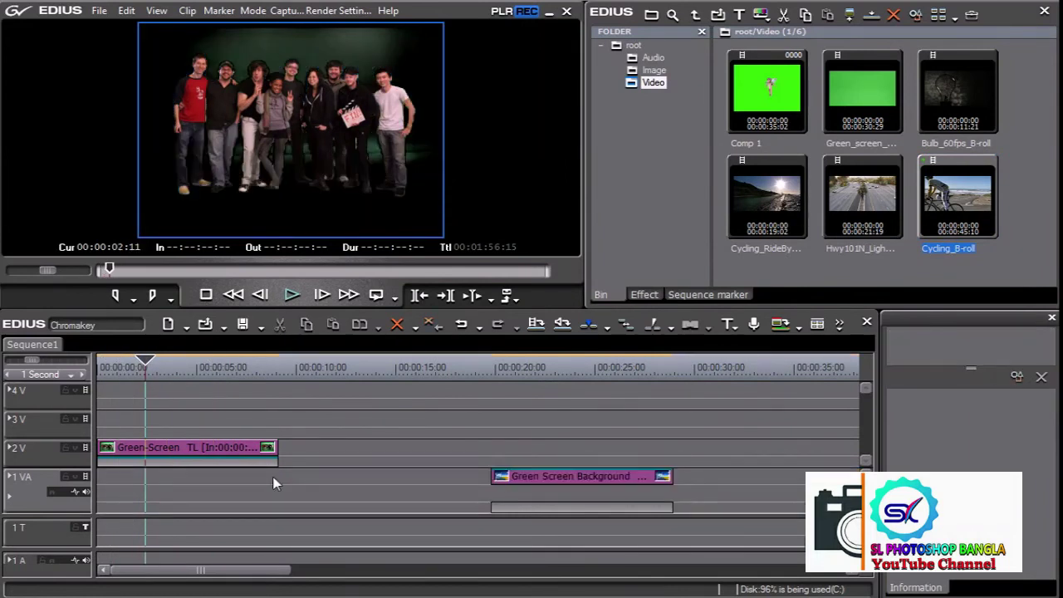
click(220, 448)
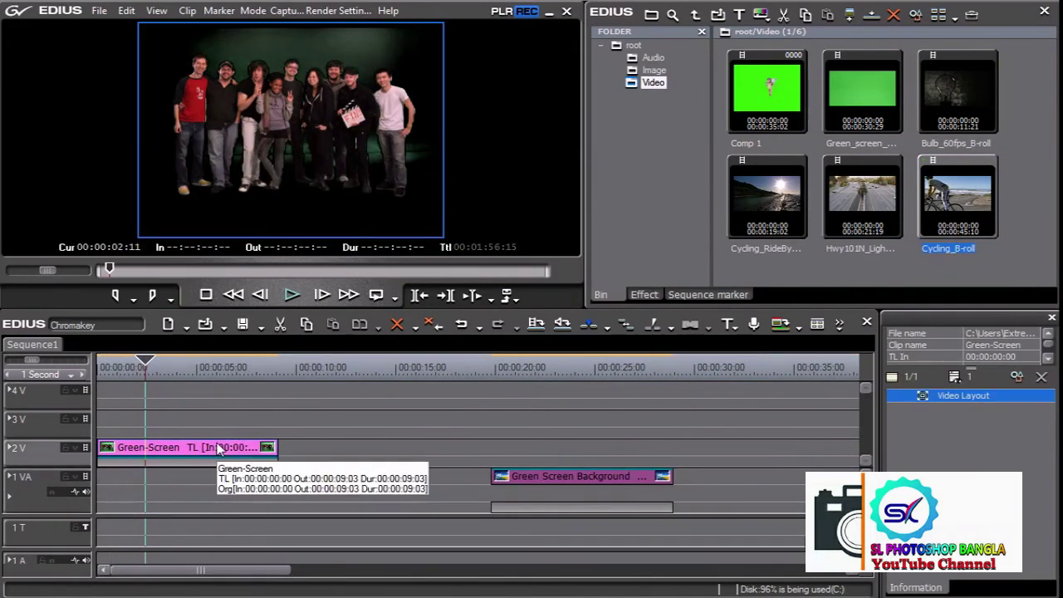
key(Delete)
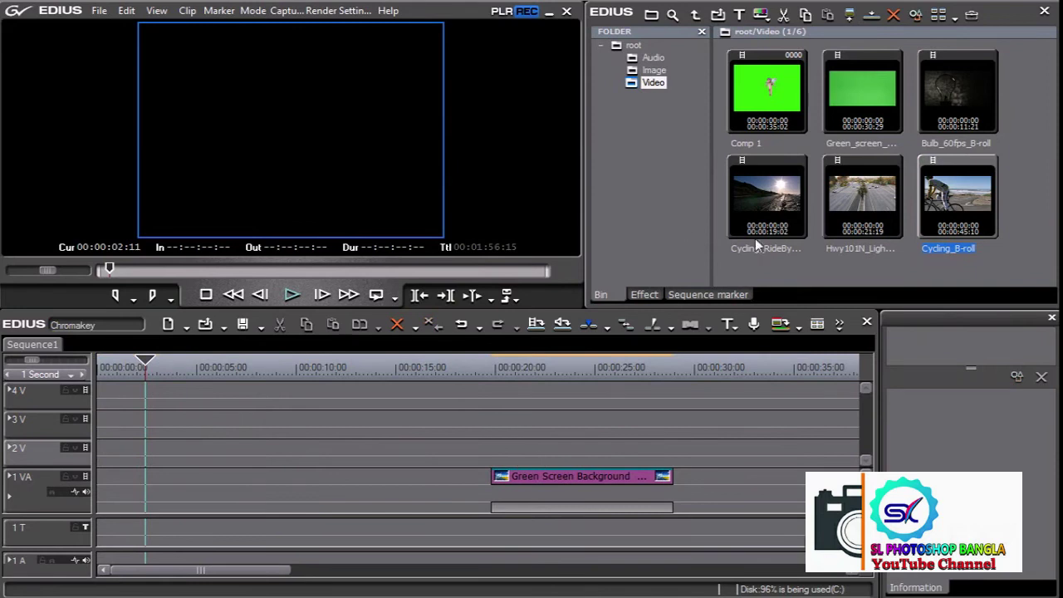
Move Green Screen Background to the start of 1VA and place Green_screen_clean on 2V.
click(652, 58)
click(652, 83)
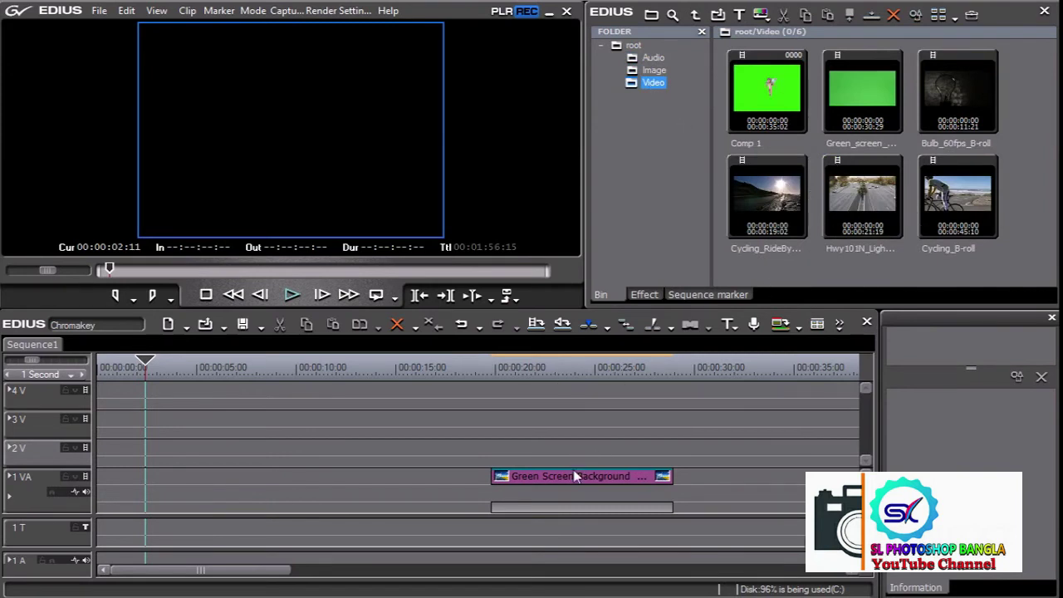
drag(575, 476, 178, 475)
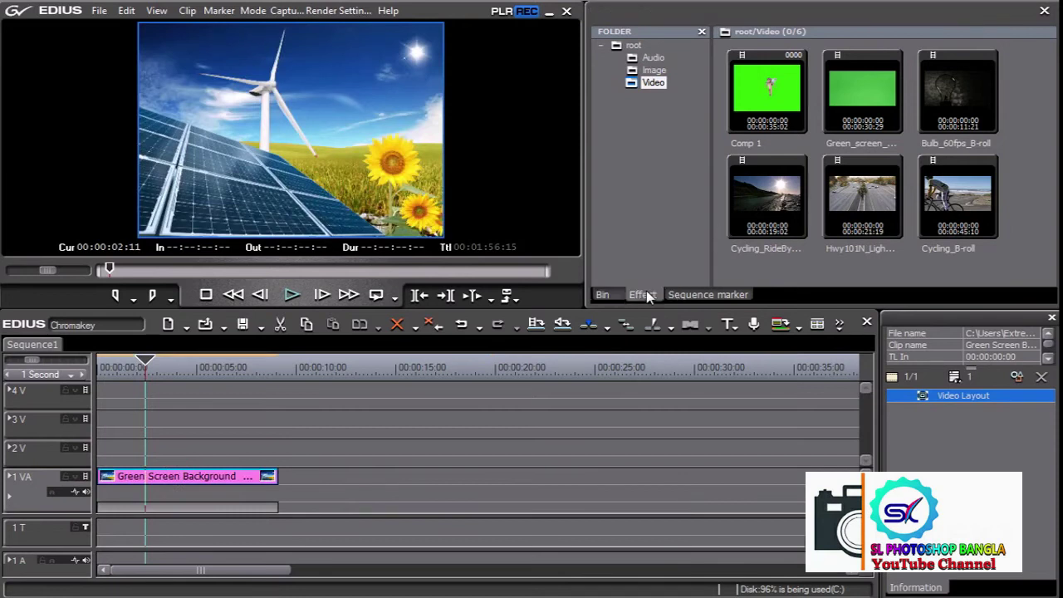
click(643, 294)
click(602, 295)
click(654, 69)
click(652, 83)
drag(862, 91, 106, 447)
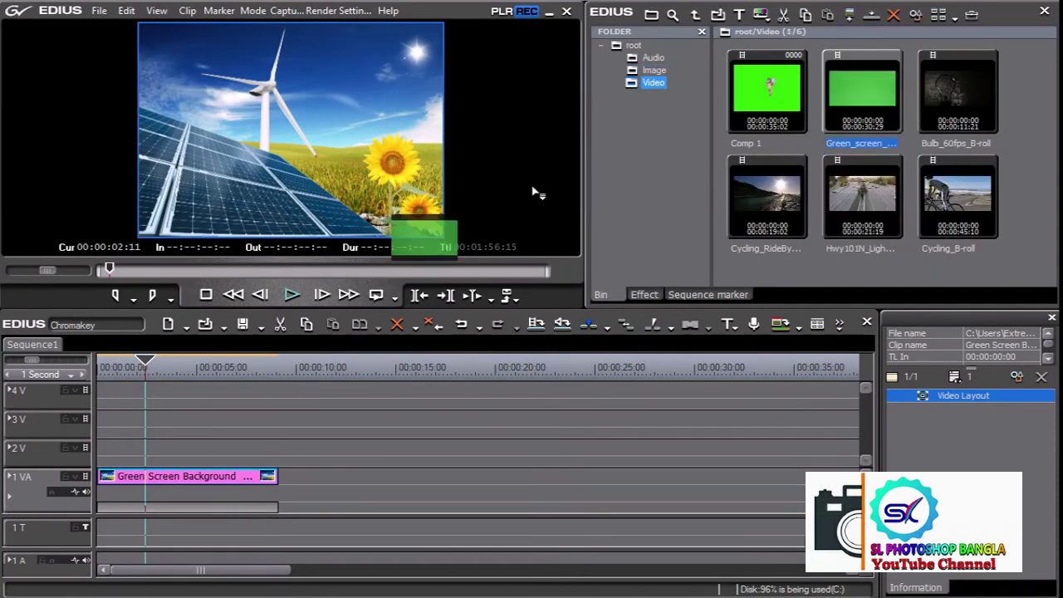
Stretch the background to the presenter's length and apply the Fit Height layout preset to Green_screen_clean.
drag(293, 489, 714, 488)
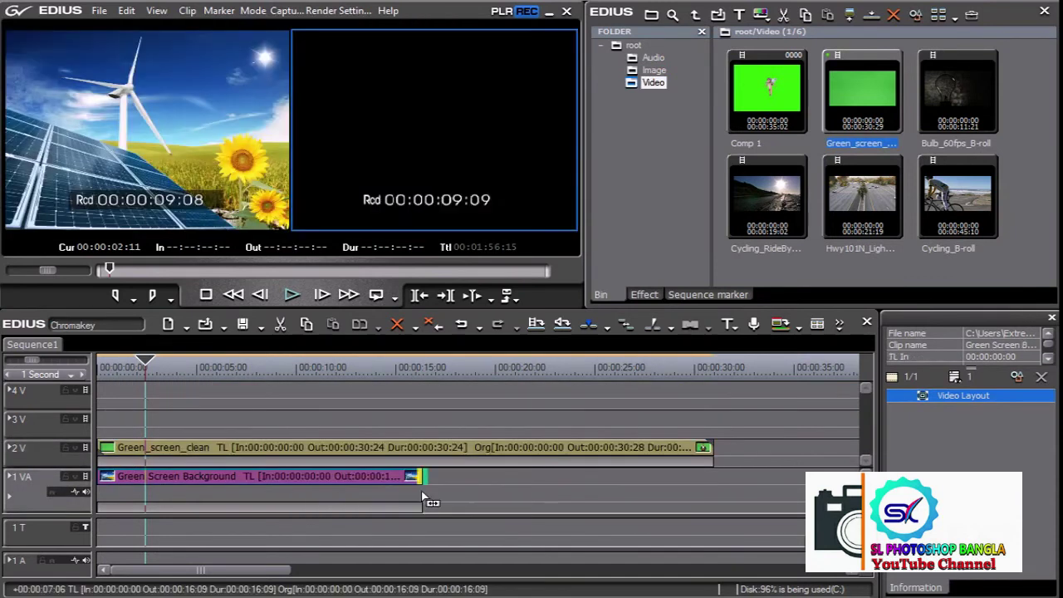
drag(249, 369, 235, 370)
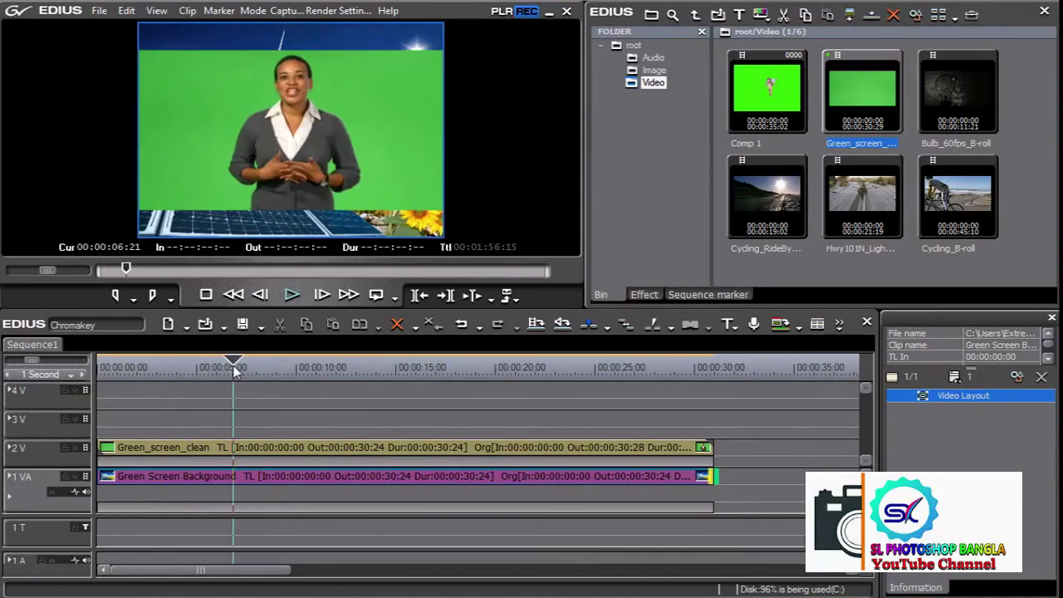
click(391, 452)
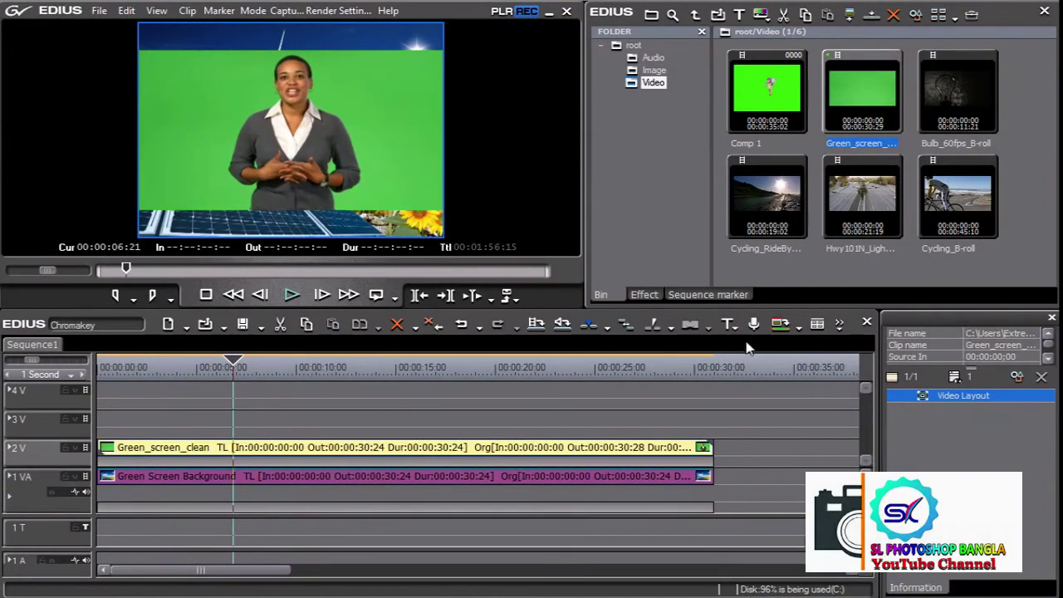
double_click(982, 400)
click(701, 343)
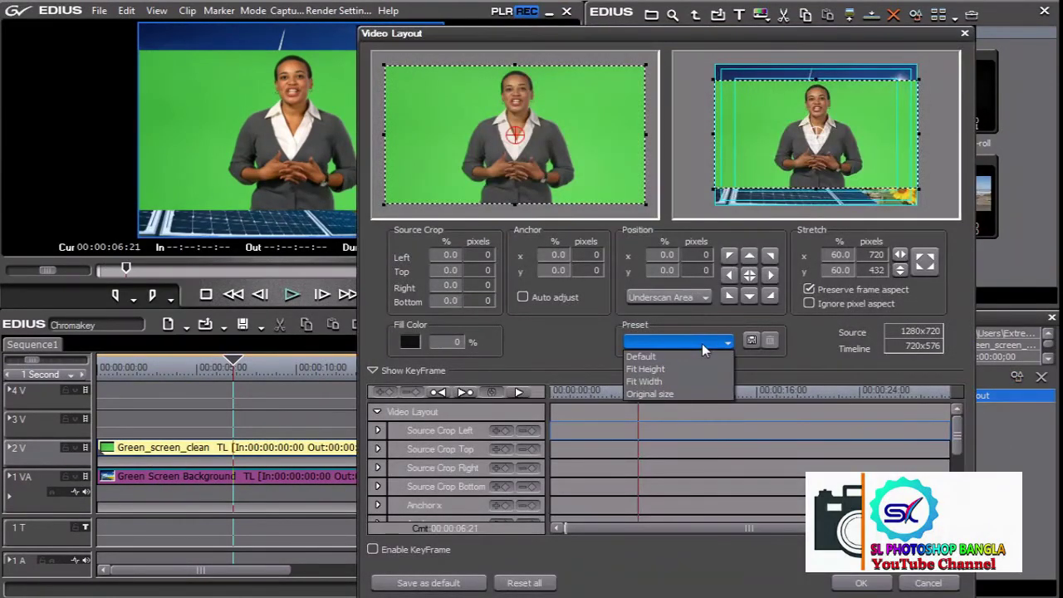
click(690, 372)
click(884, 575)
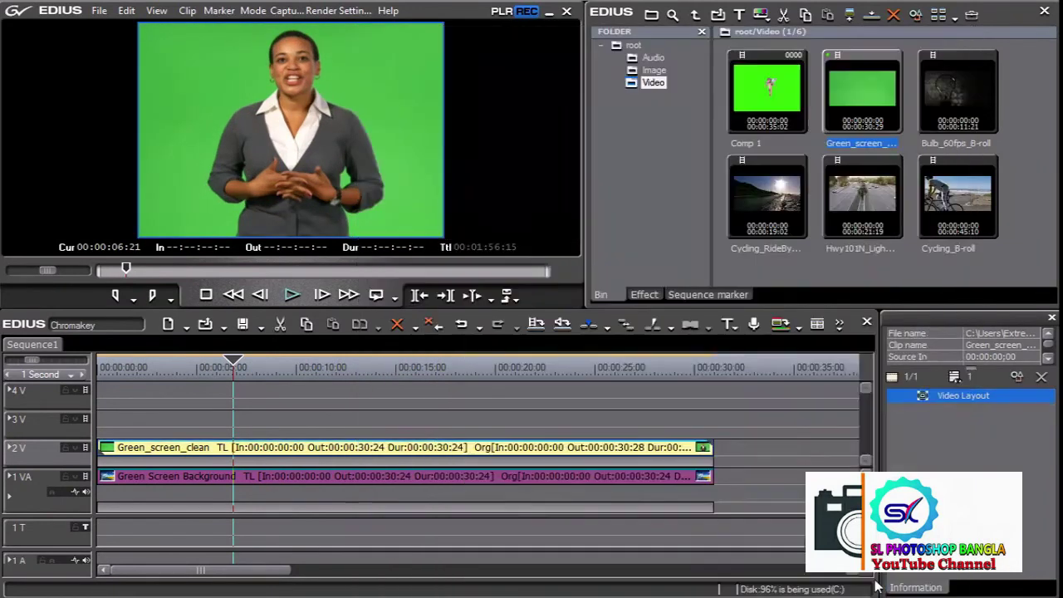
drag(314, 392, 182, 397)
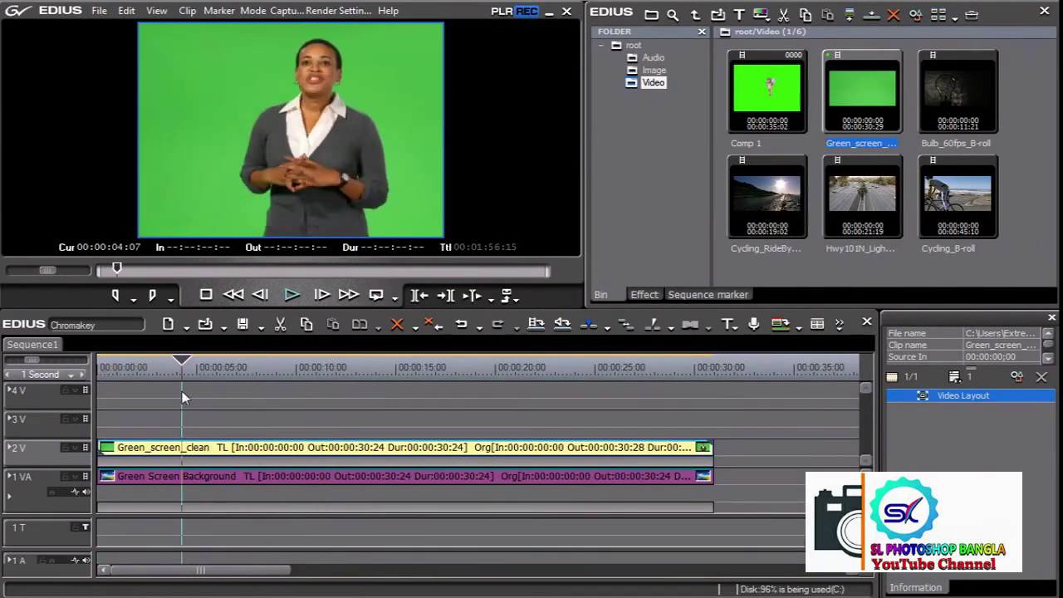
click(645, 297)
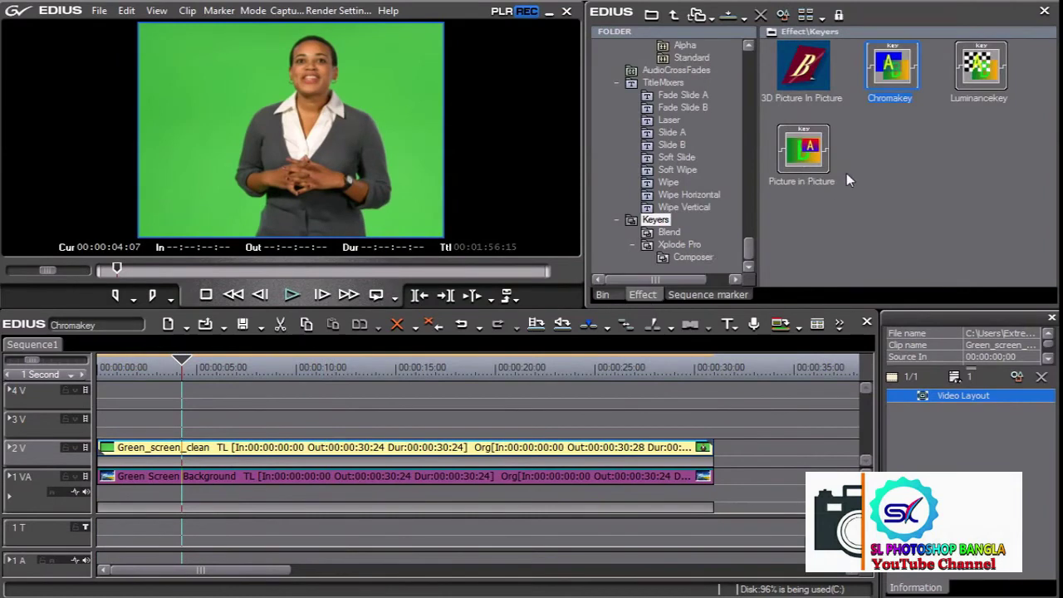
Apply Chromakey to Green_screen_clean and play back the presenter over the wind-and-solar image.
drag(890, 68, 262, 457)
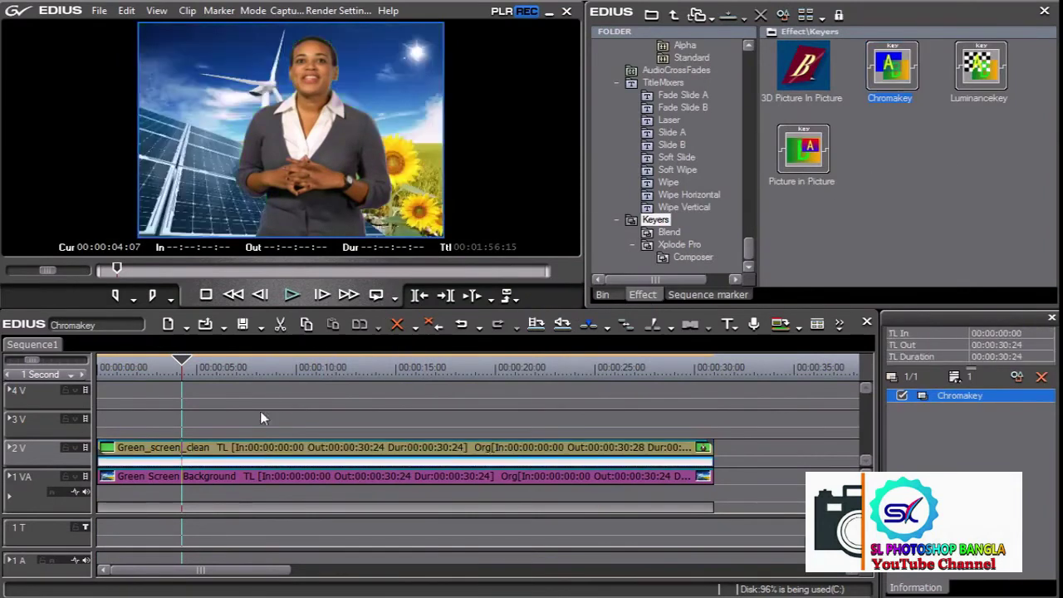
scroll(544, 404, down, 10)
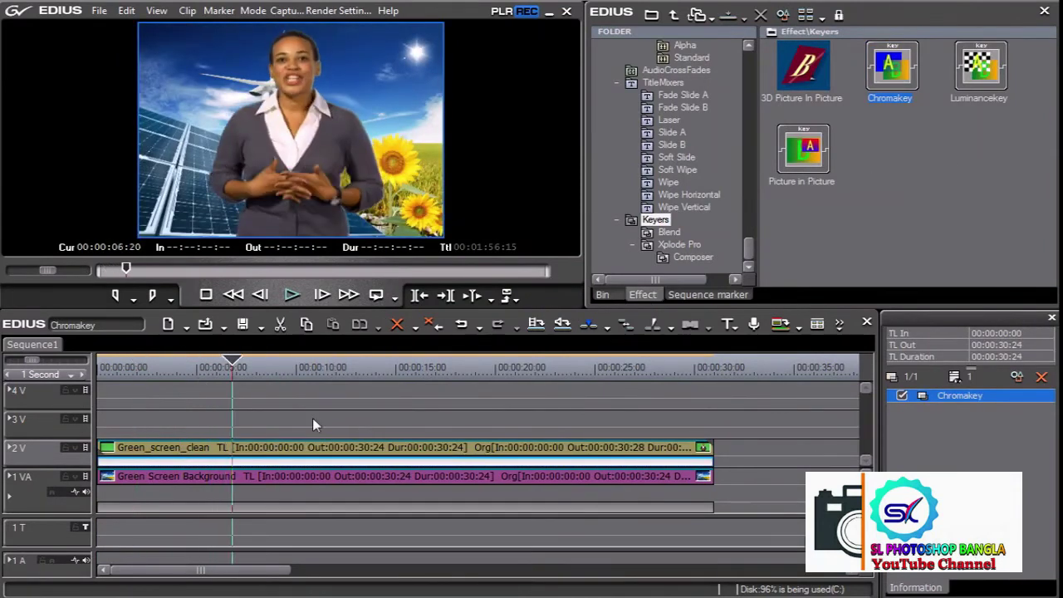
scroll(312, 417, down, 20)
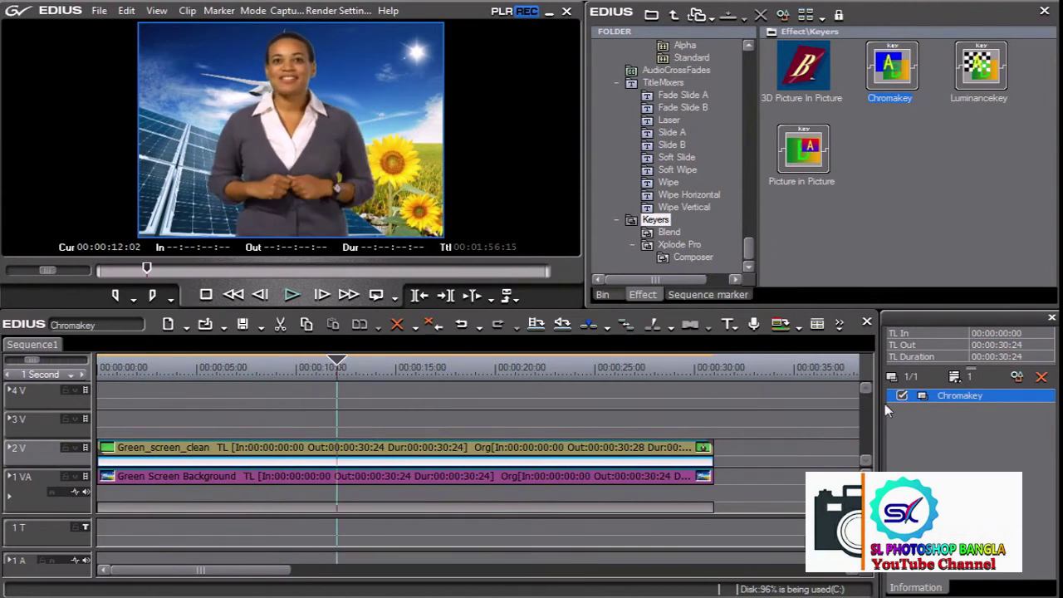
double_click(971, 396)
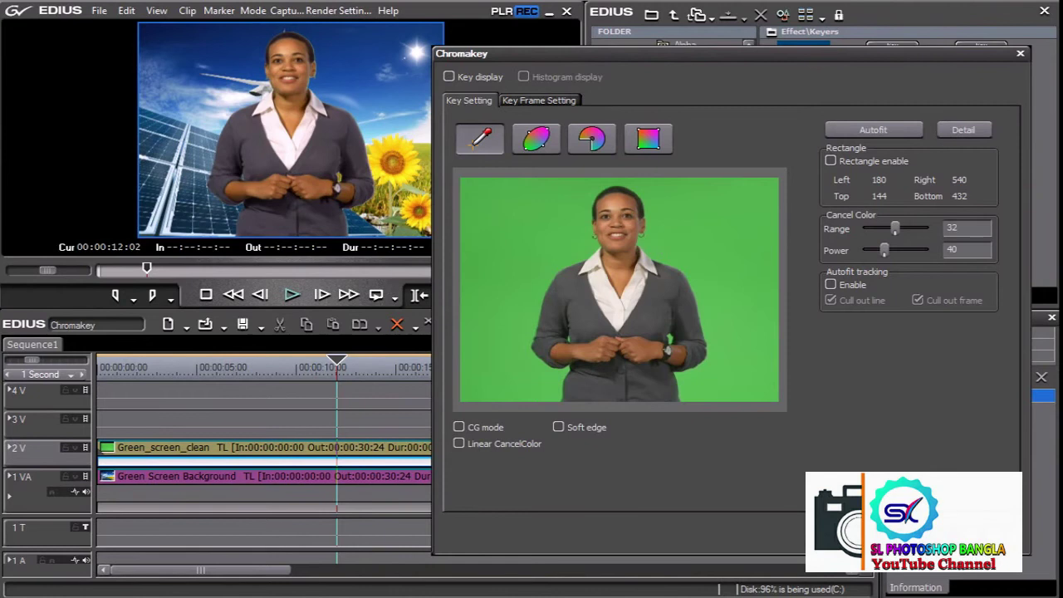
key(Return)
key(Home)
click(291, 295)
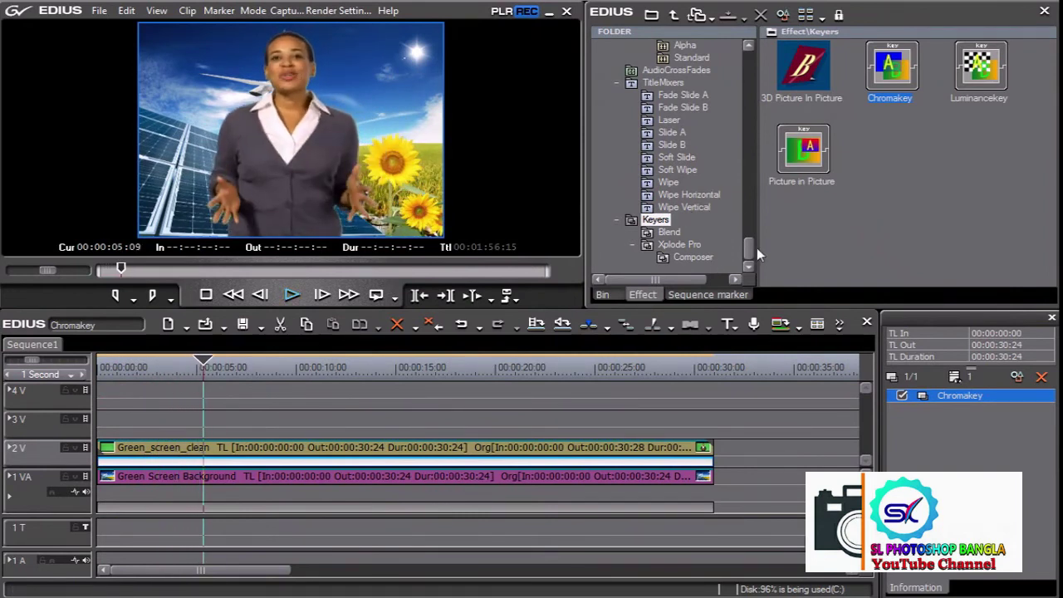
click(602, 294)
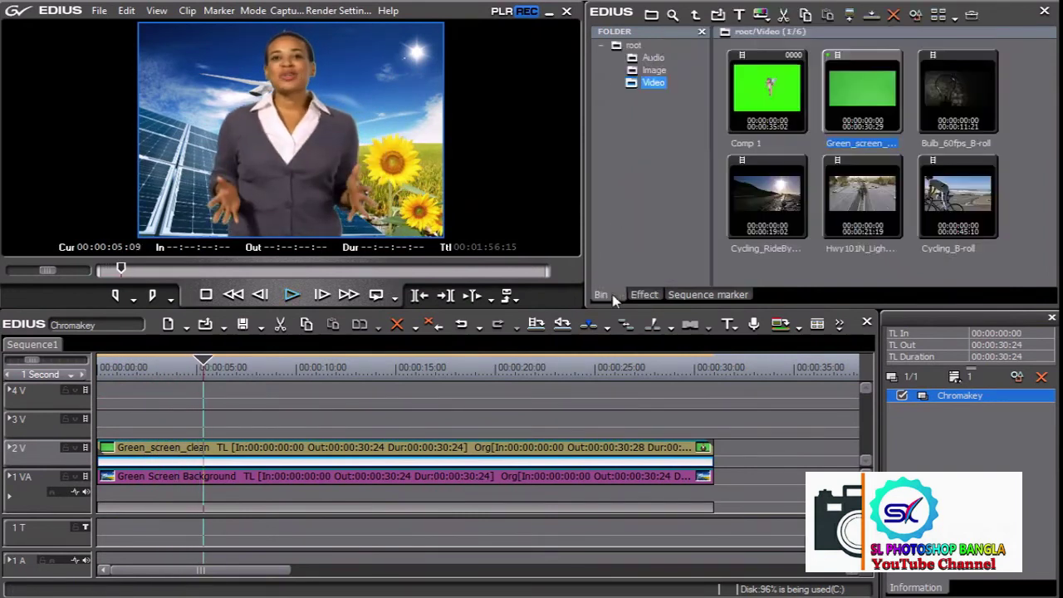
Place Eco_Shapes copy on track 3V, extended to the presenter clip's length.
click(655, 71)
mouse_move(770, 226)
mouse_down()
mouse_move(93, 433)
mouse_move(190, 421)
mouse_move(710, 440)
mouse_up()
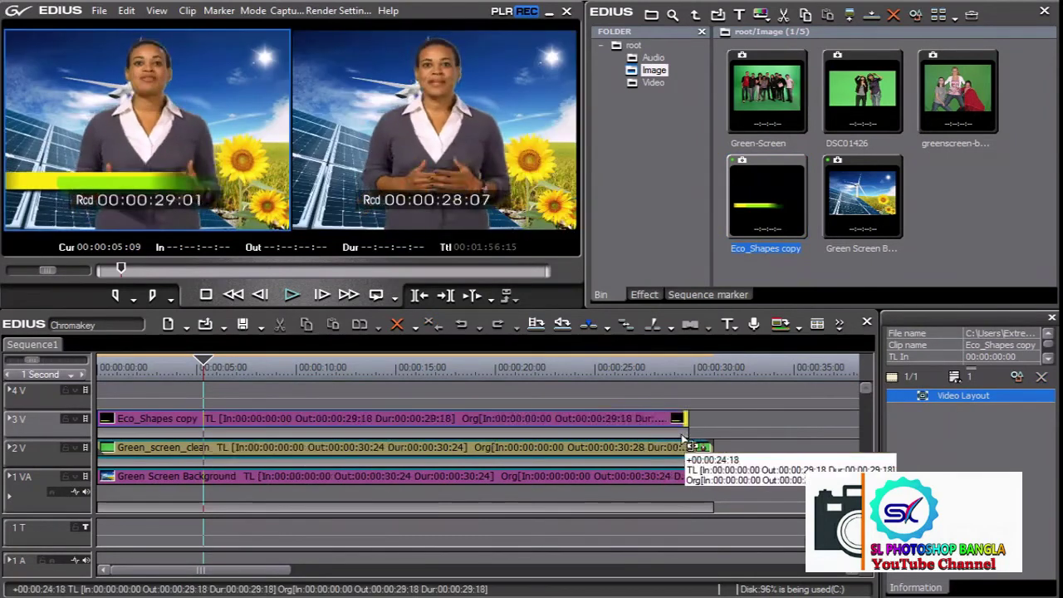
mouse_move(100, 369)
mouse_down()
mouse_move(251, 379)
mouse_move(79, 384)
mouse_up()
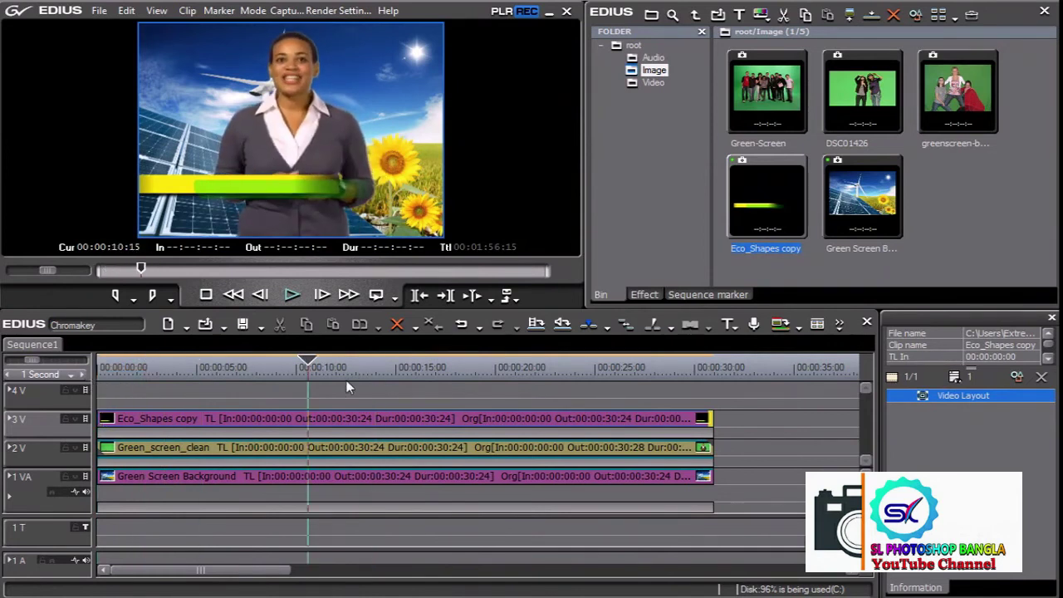
Add opacity keyframes so the green bar fades in and out, then preview the fades.
click(9, 420)
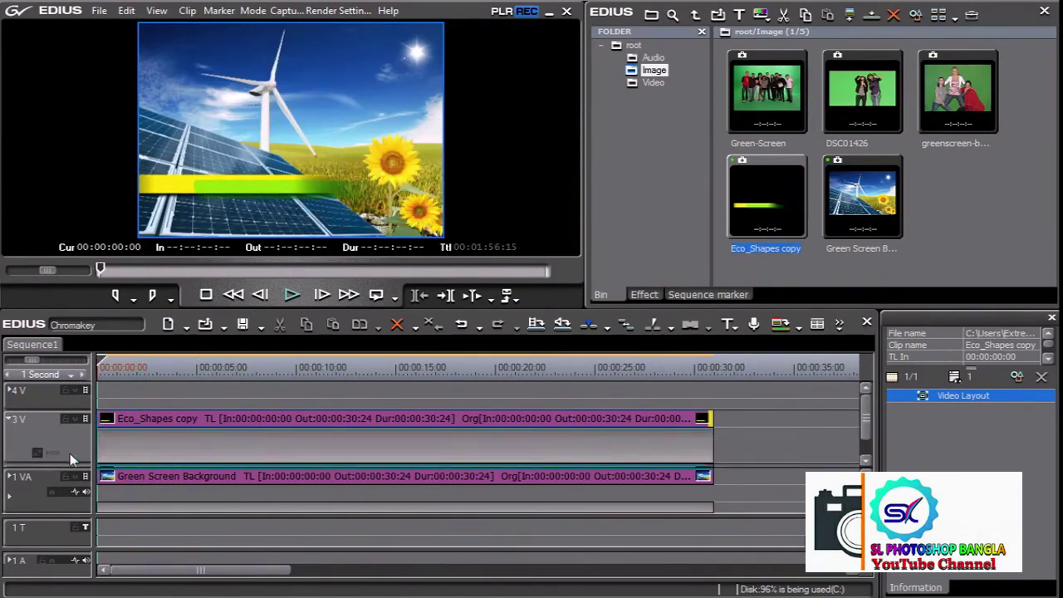
click(172, 430)
drag(99, 430, 100, 461)
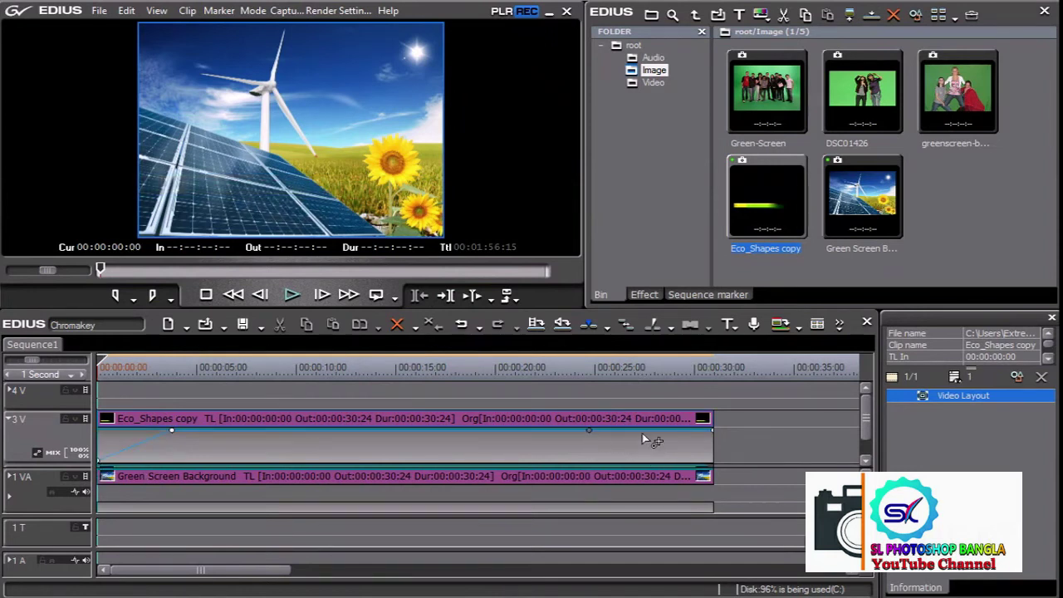
mouse_move(589, 431)
mouse_down()
mouse_move(663, 430)
mouse_move(713, 462)
mouse_up()
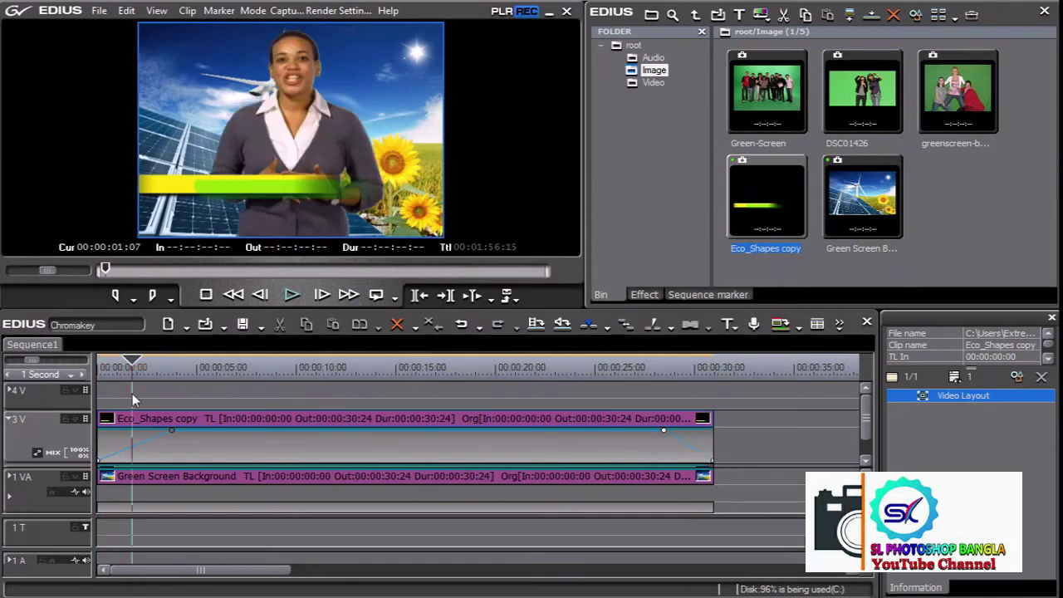
key(space)
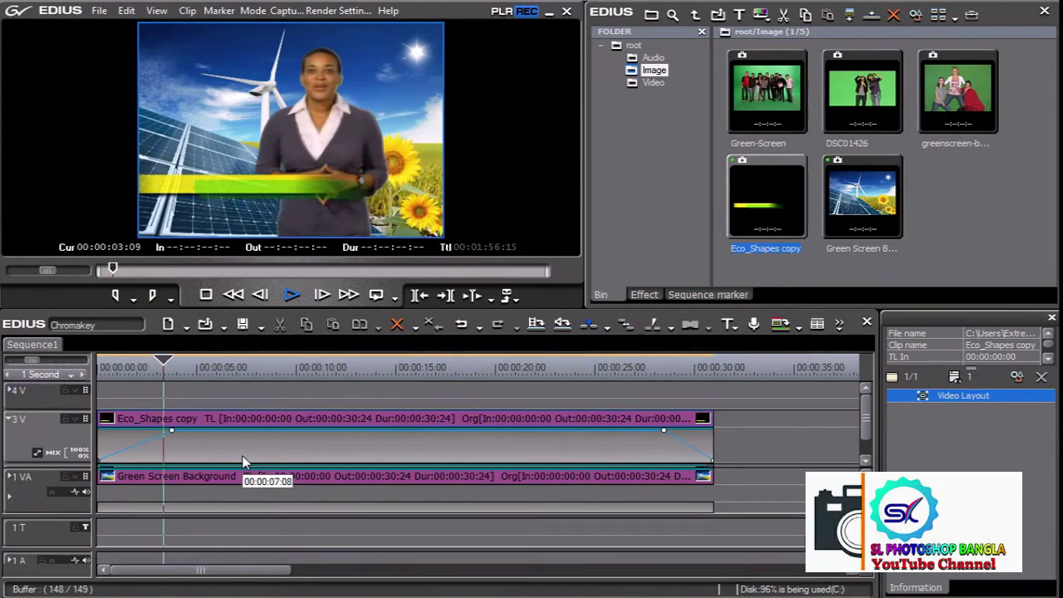
drag(145, 366, 178, 381)
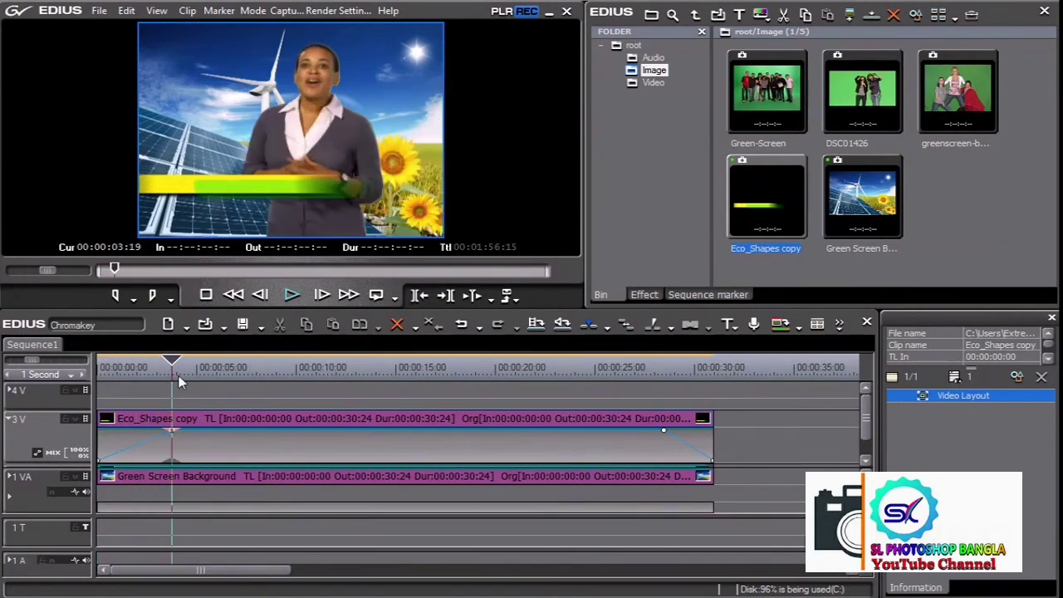
drag(179, 381, 135, 384)
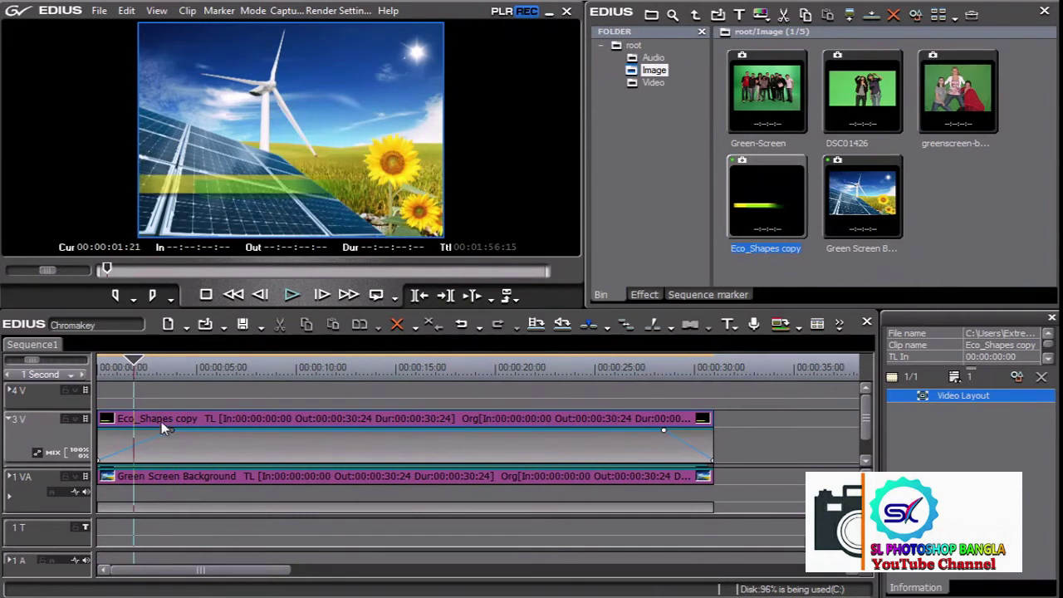
click(656, 297)
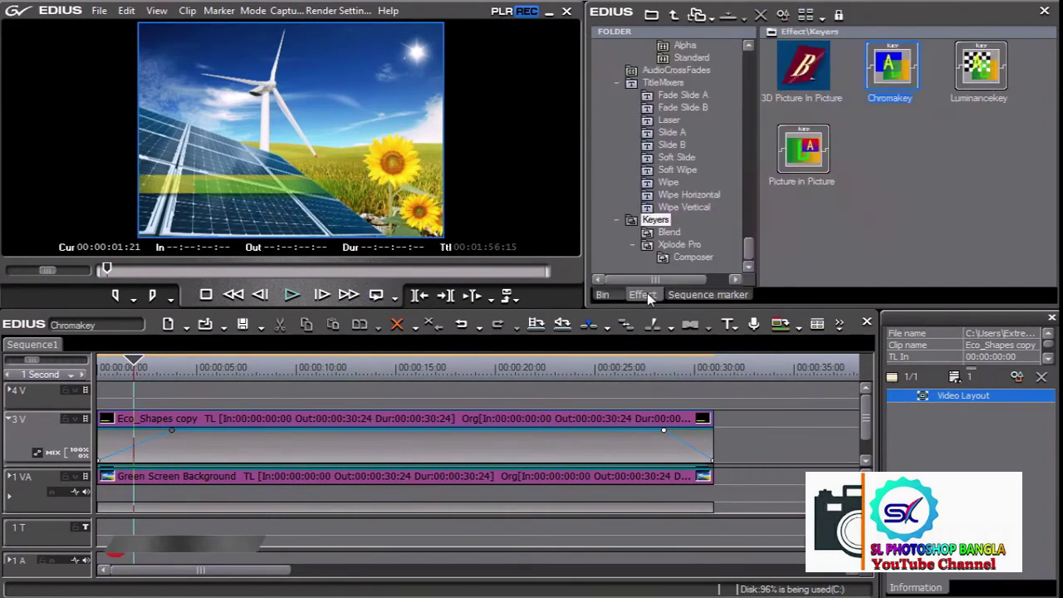
click(650, 295)
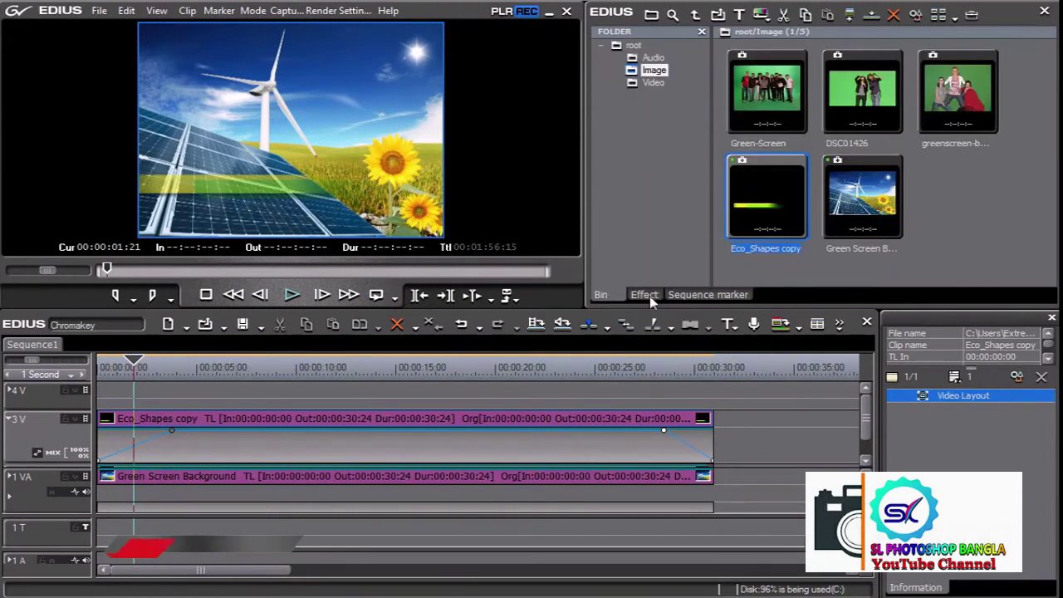
click(968, 176)
Add a title reading 'Welocme to Edius Chroma Key', squeeze it onto the bar, and save it.
right_click(961, 175)
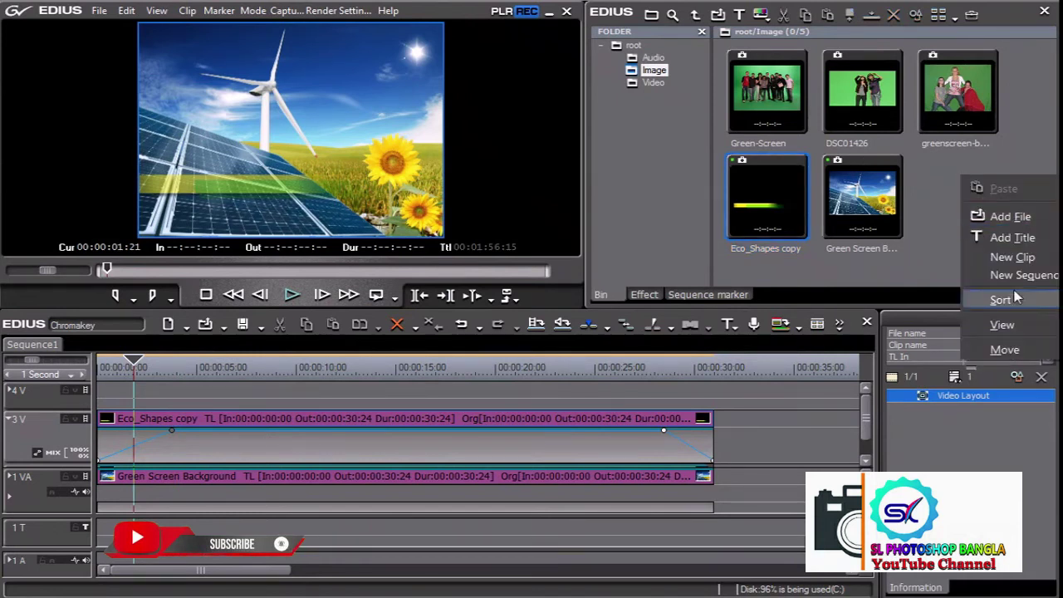
click(1007, 237)
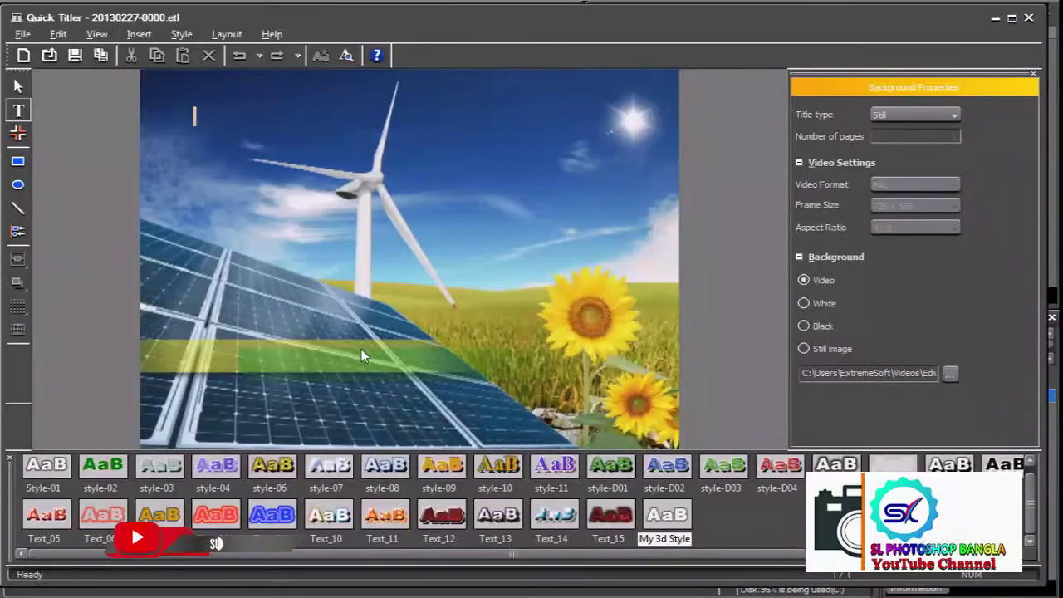
click(218, 357)
text(Welo)
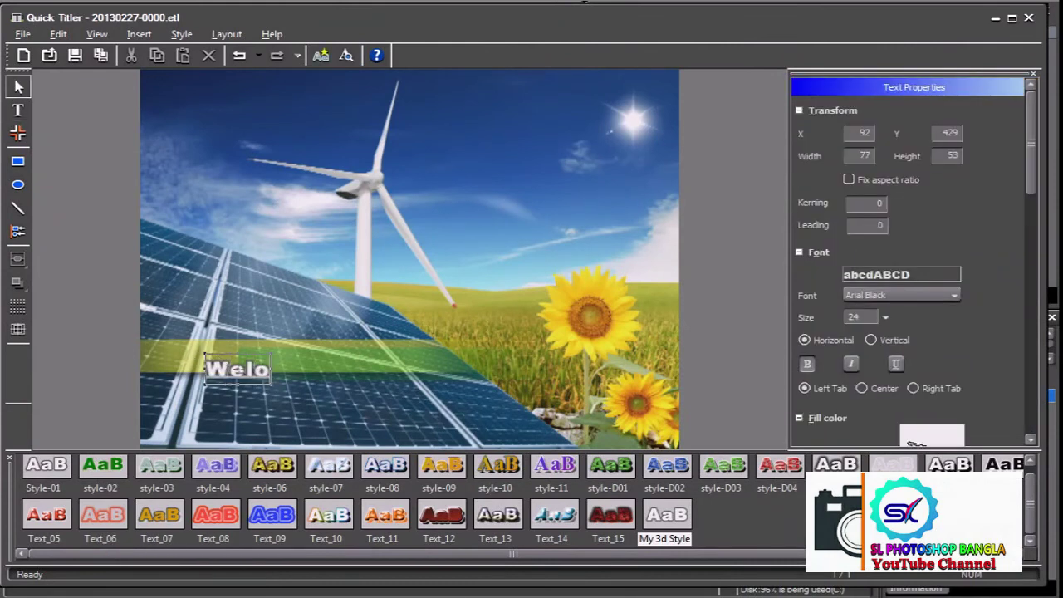
text(cme to Edius Chroma )
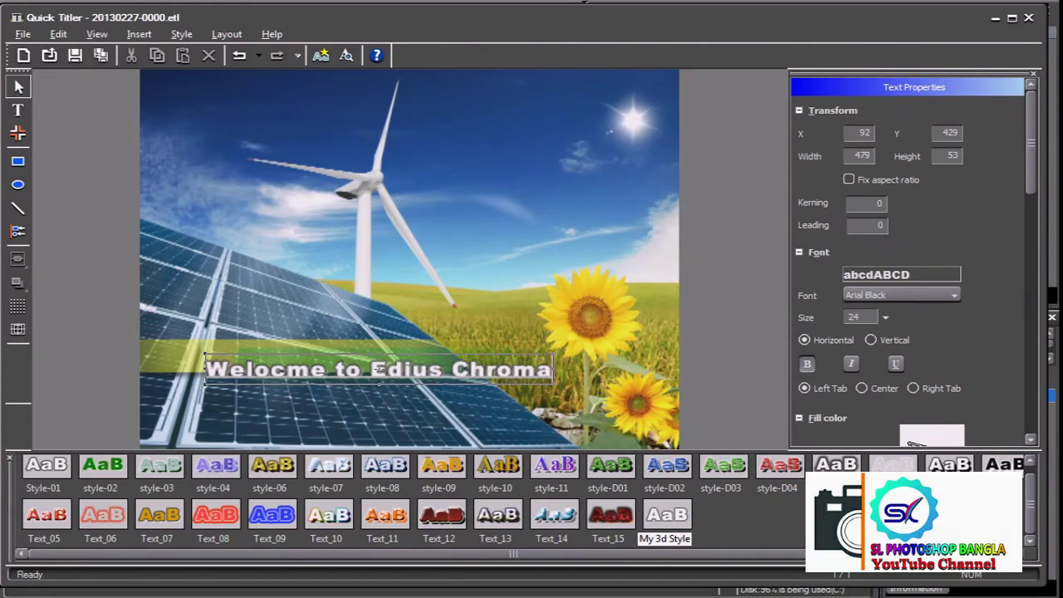
text(Key)
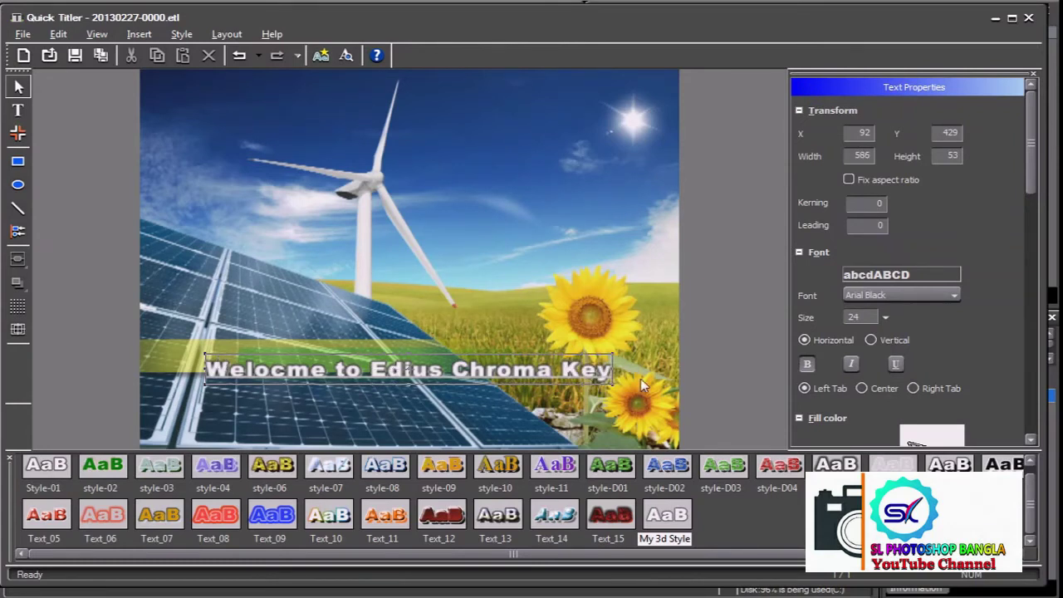
mouse_move(607, 375)
mouse_down()
mouse_move(492, 375)
mouse_move(406, 349)
mouse_up()
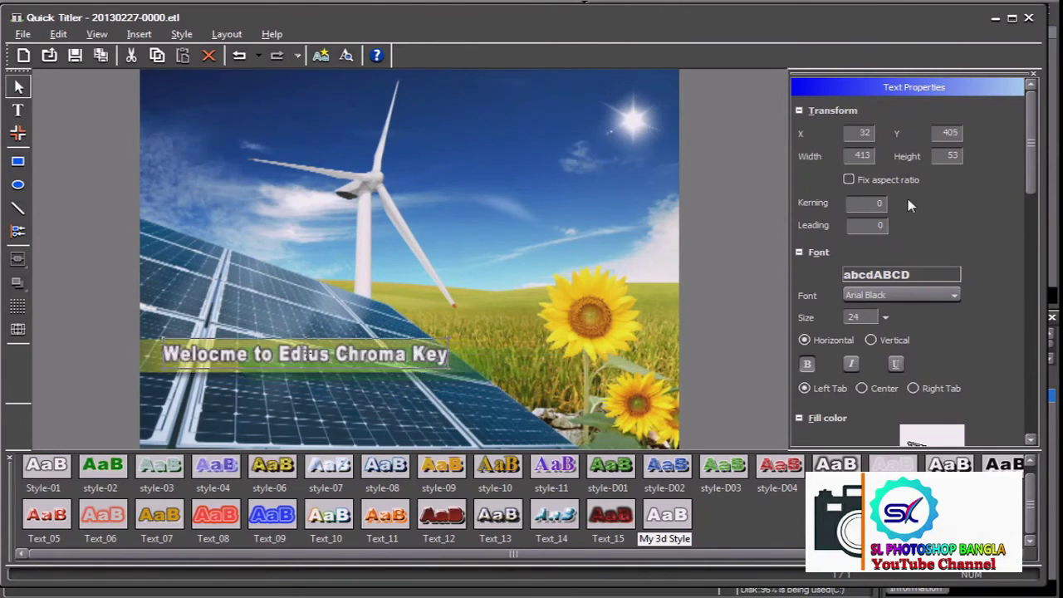
click(1028, 17)
key(Return)
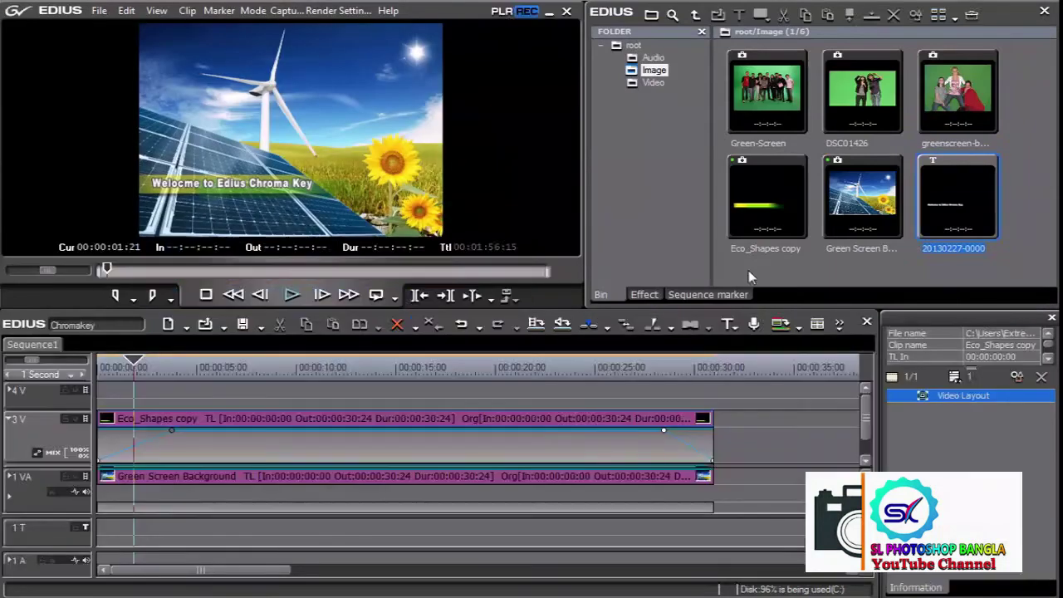
mouse_move(937, 227)
mouse_down()
mouse_move(235, 399)
mouse_move(318, 399)
mouse_up()
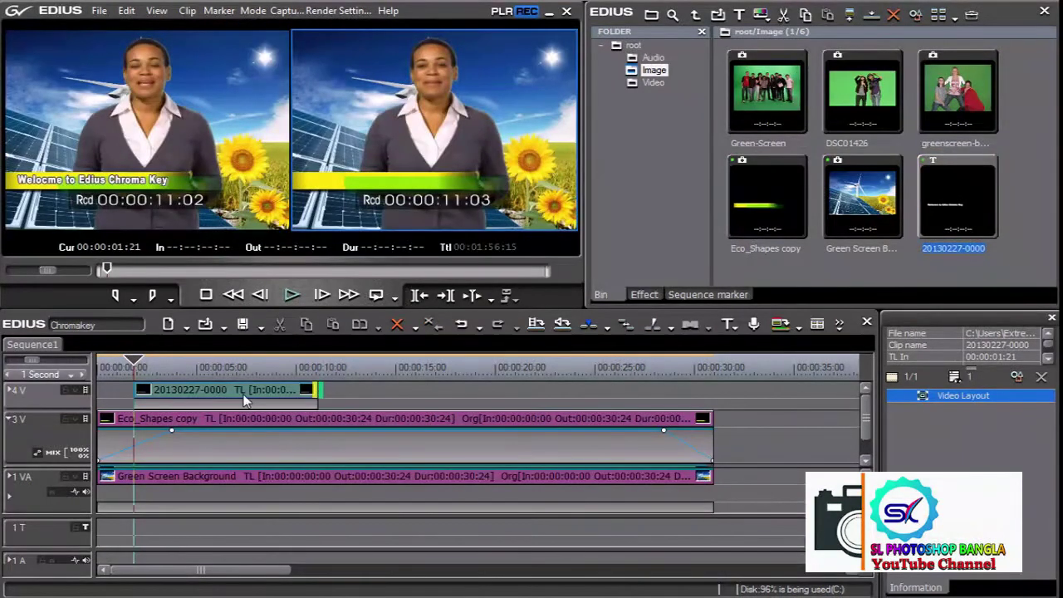
drag(224, 401, 197, 532)
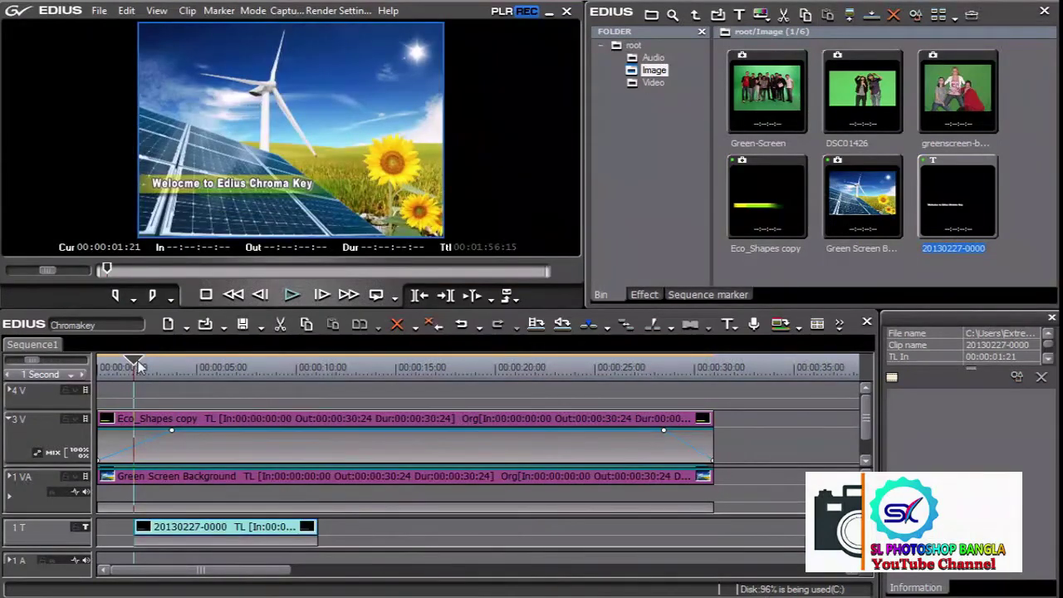
drag(127, 372, 233, 368)
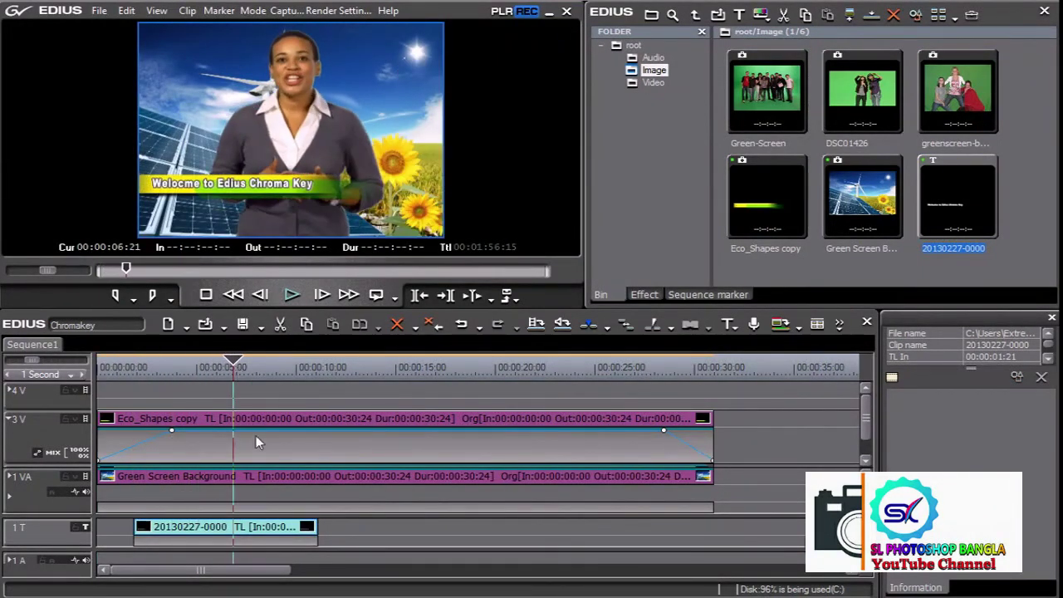
Apply the Laser Left title mixer to the title's start and preview the entrance.
click(635, 295)
scroll(750, 261, up, 2)
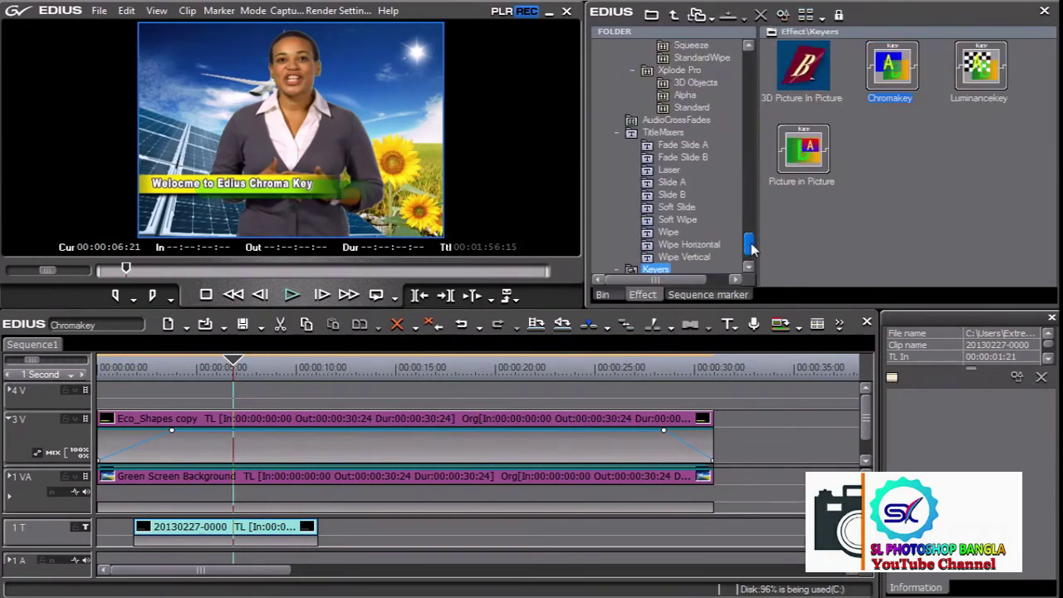
click(663, 146)
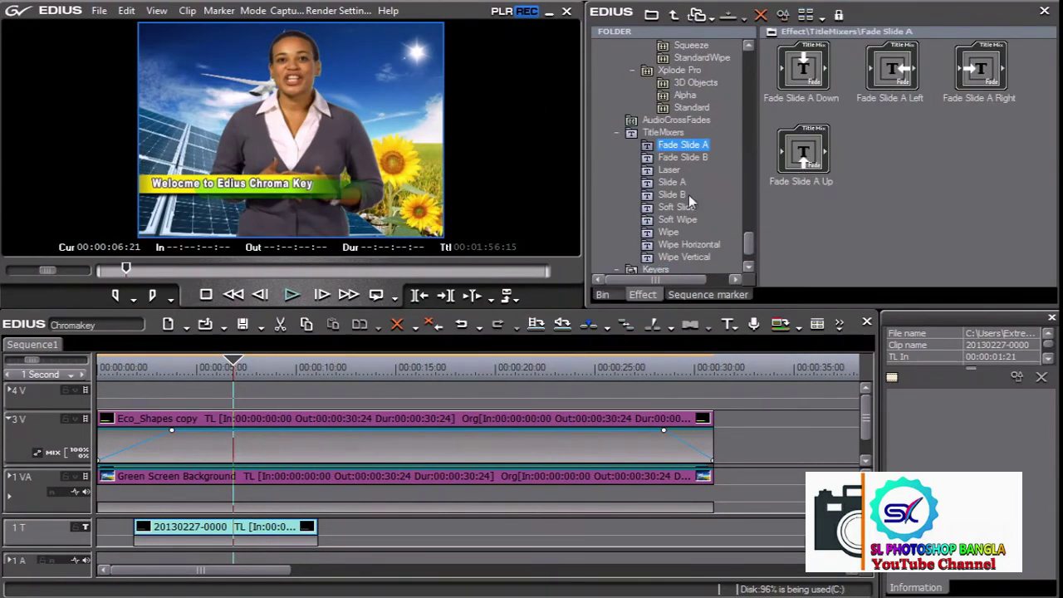
click(669, 170)
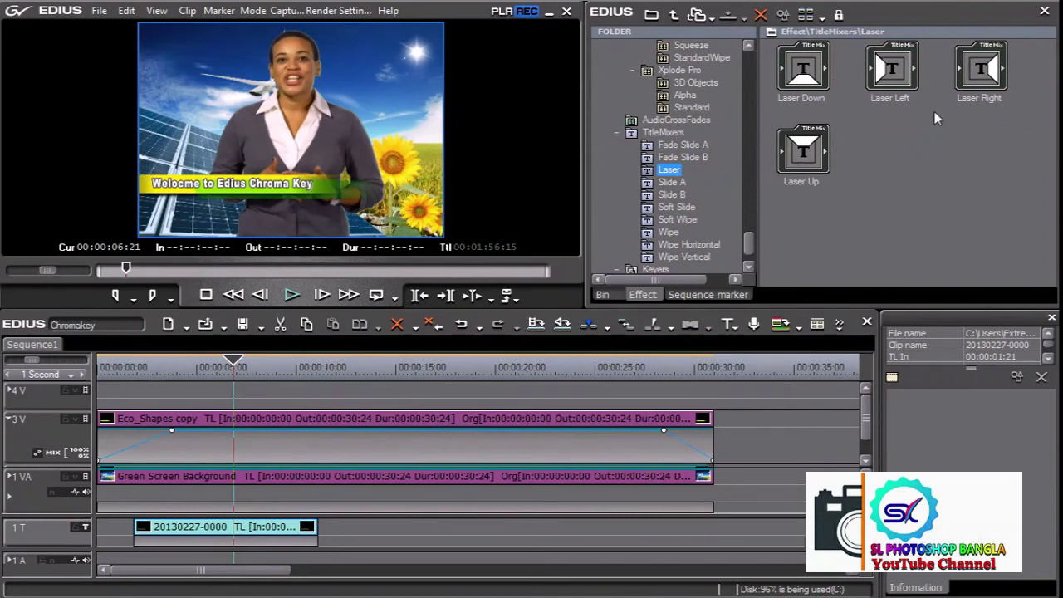
drag(890, 70, 143, 540)
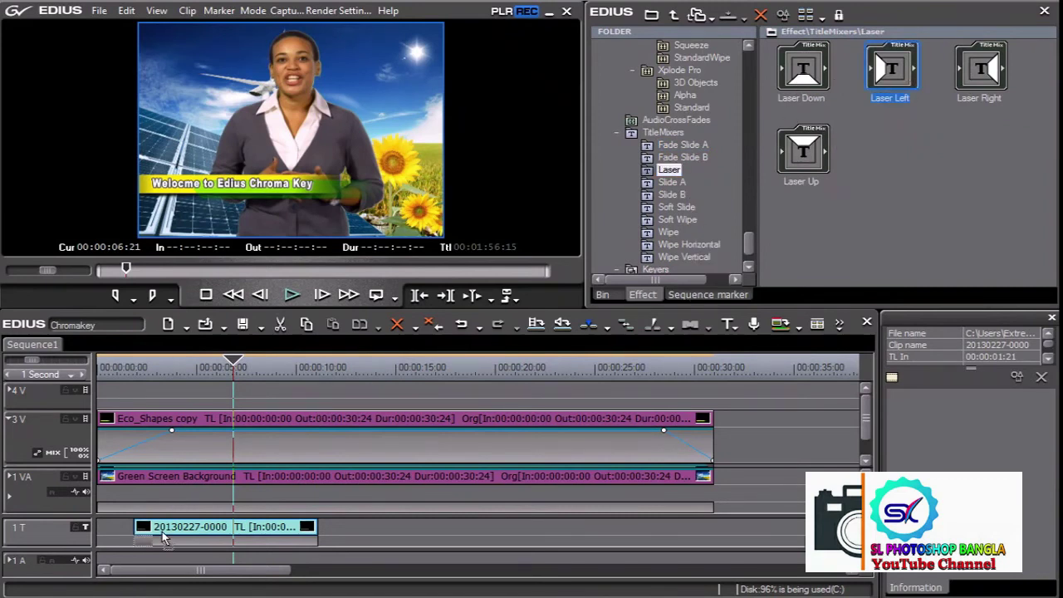
click(121, 372)
key(space)
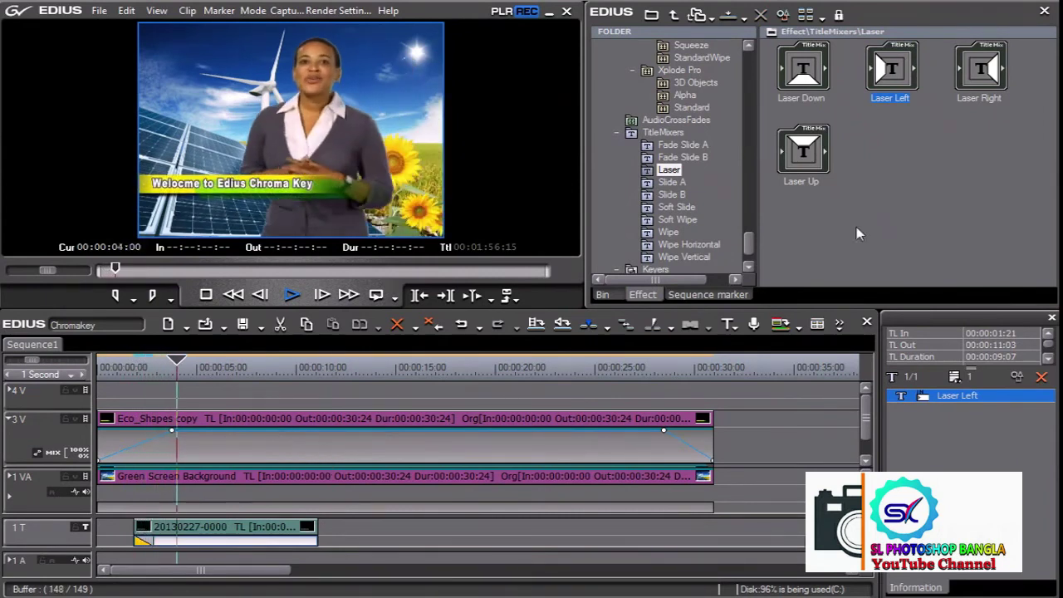
Apply Laser Right to the title's end and play the sequence from the start.
drag(981, 71, 314, 540)
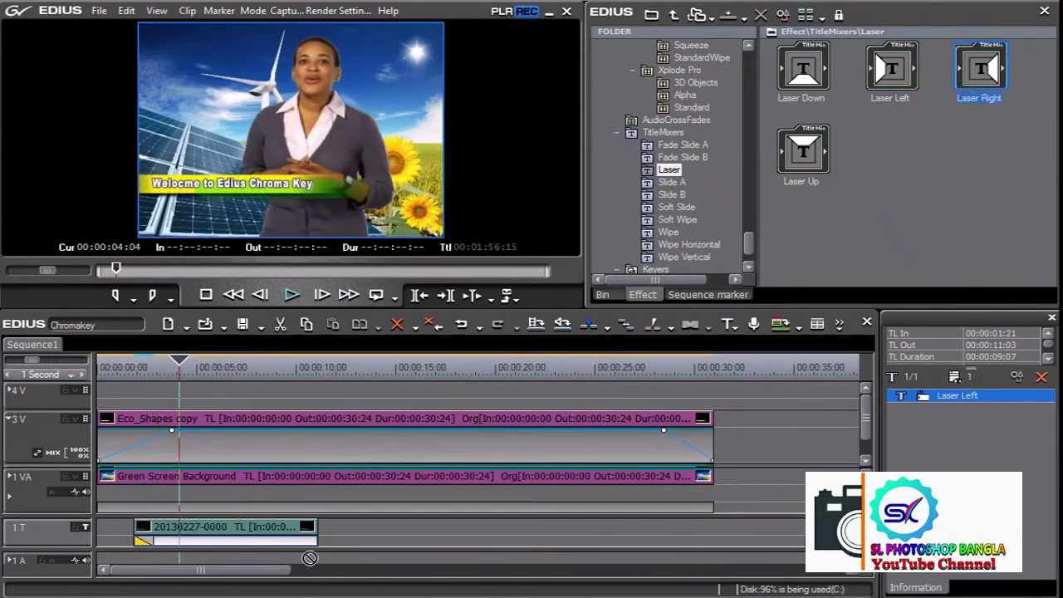
key(Home)
key(space)
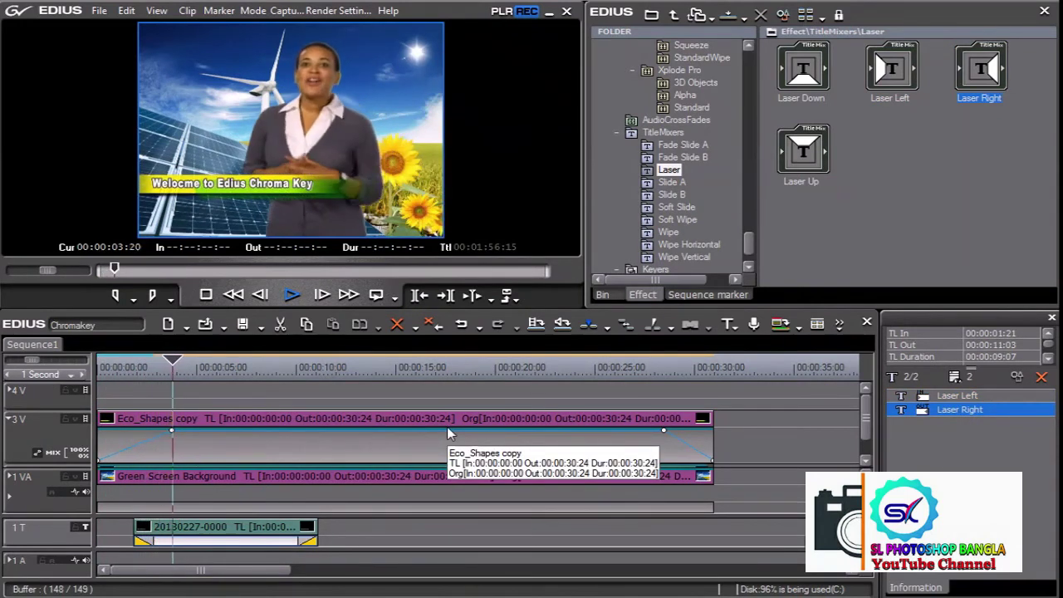
key(space)
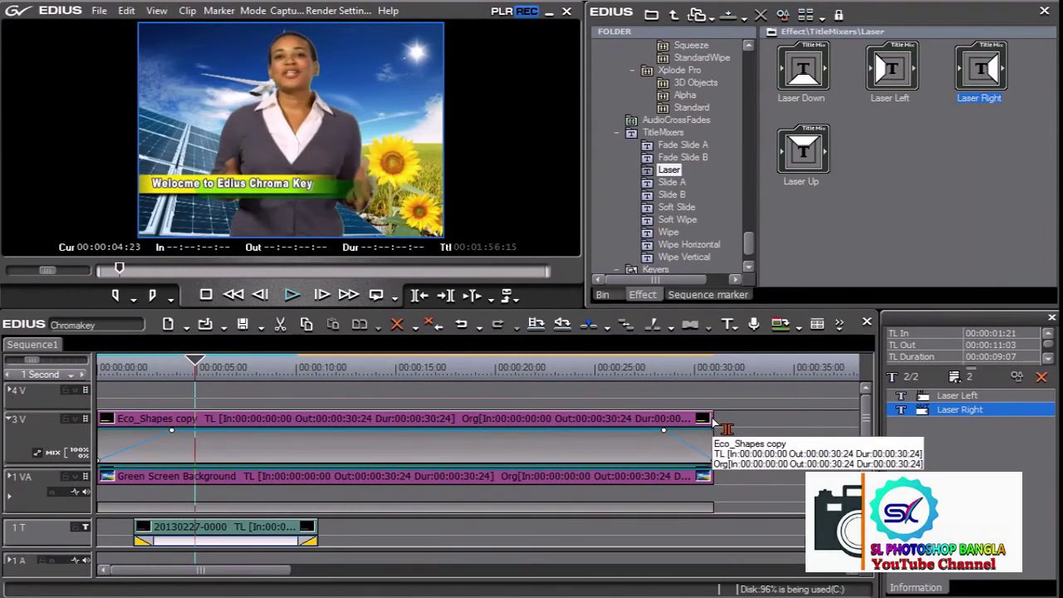
End the Eco_Shapes copy bar at 11:03 and add mix keyframes at 09:12 and 02:21.
drag(712, 422, 323, 420)
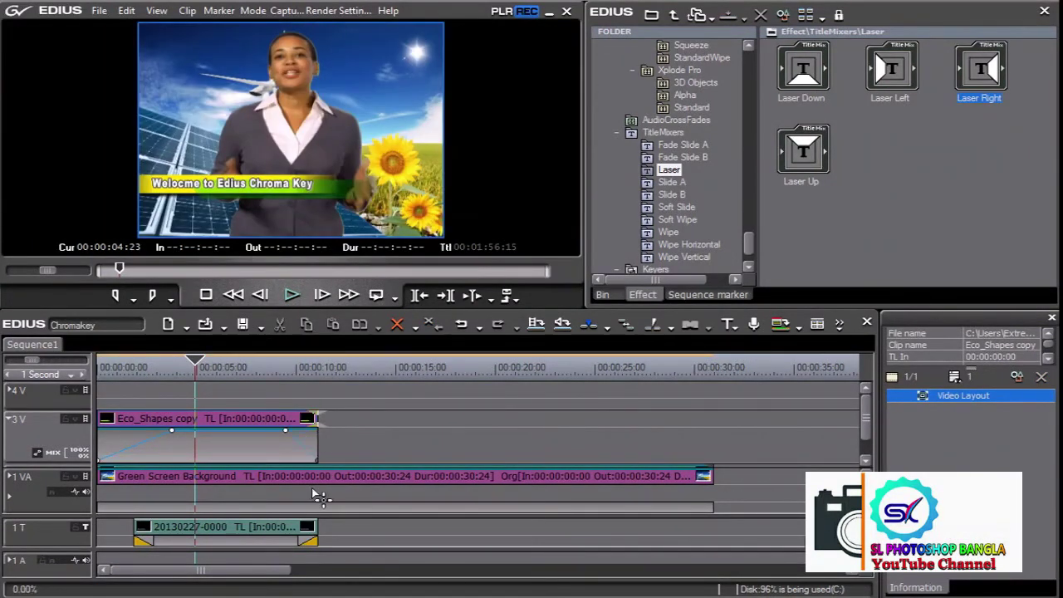
click(285, 367)
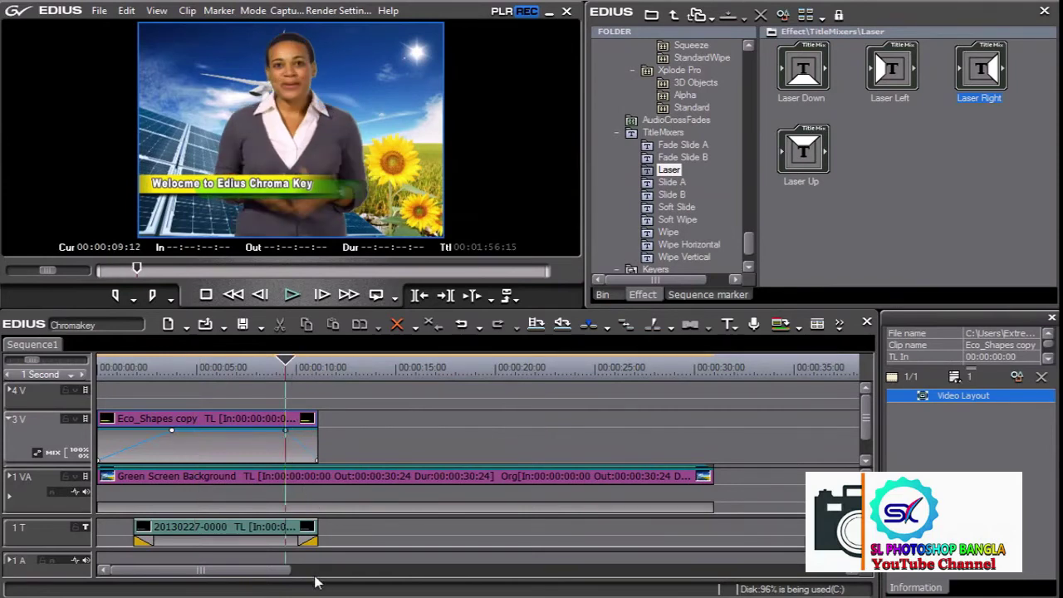
click(298, 430)
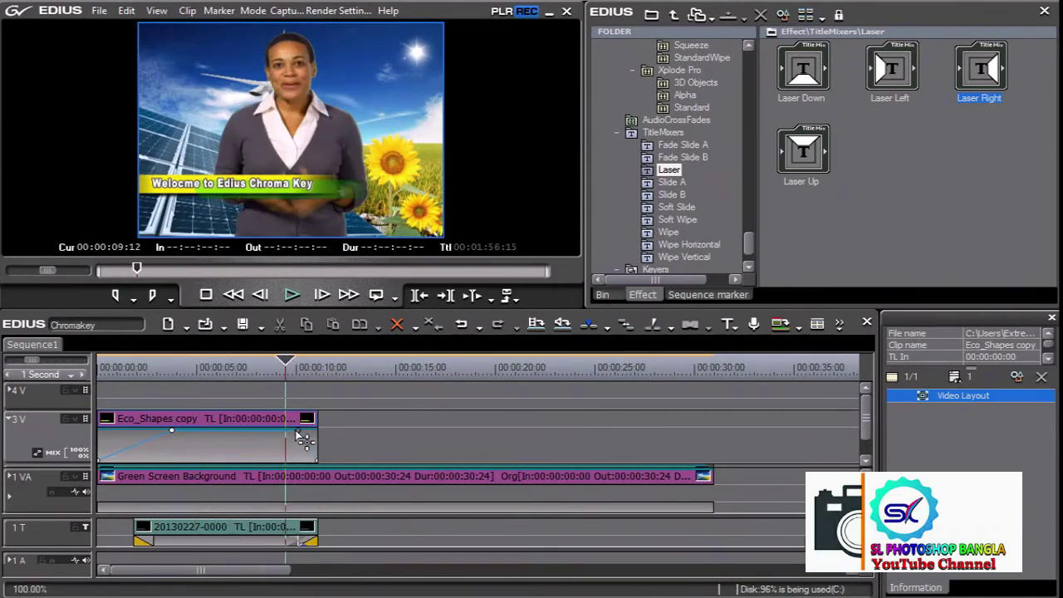
drag(191, 370, 158, 369)
click(153, 430)
Trim the bar's start to 00:00:01:21 and play back the lower third.
click(128, 375)
drag(129, 379, 141, 380)
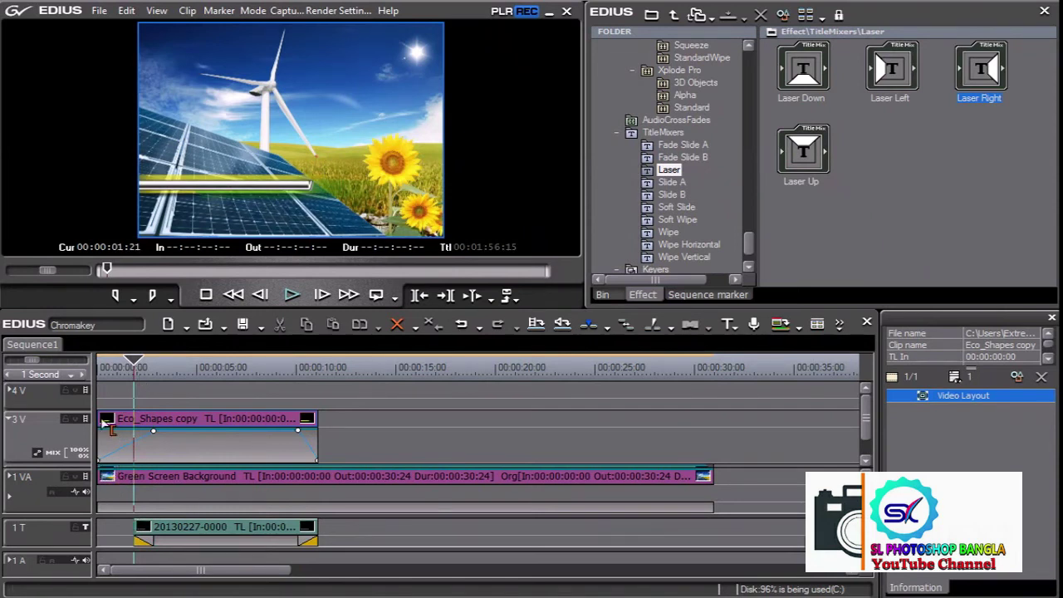
drag(101, 421, 131, 419)
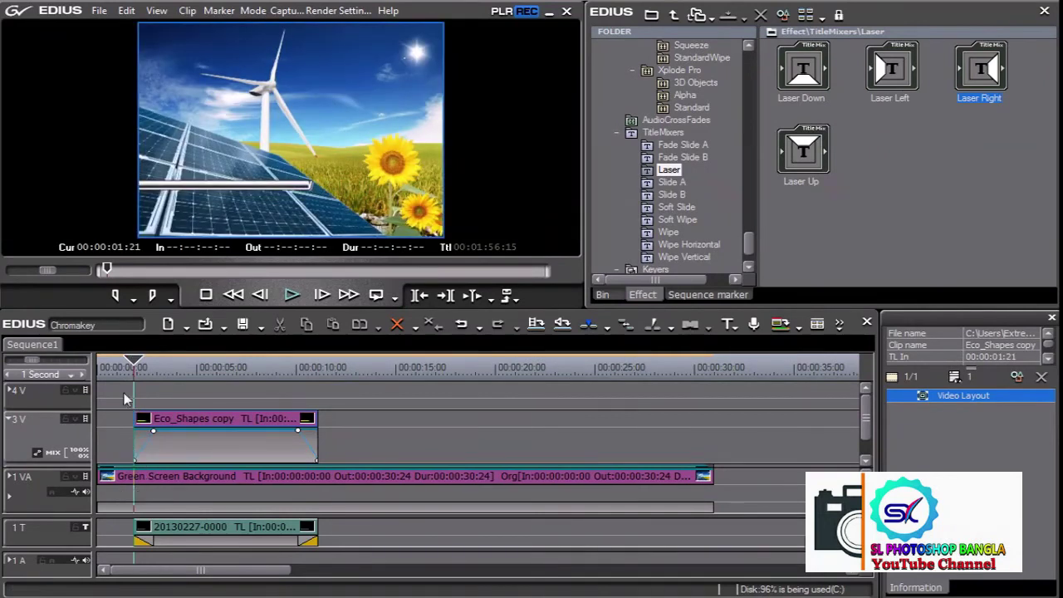
click(33, 376)
key(space)
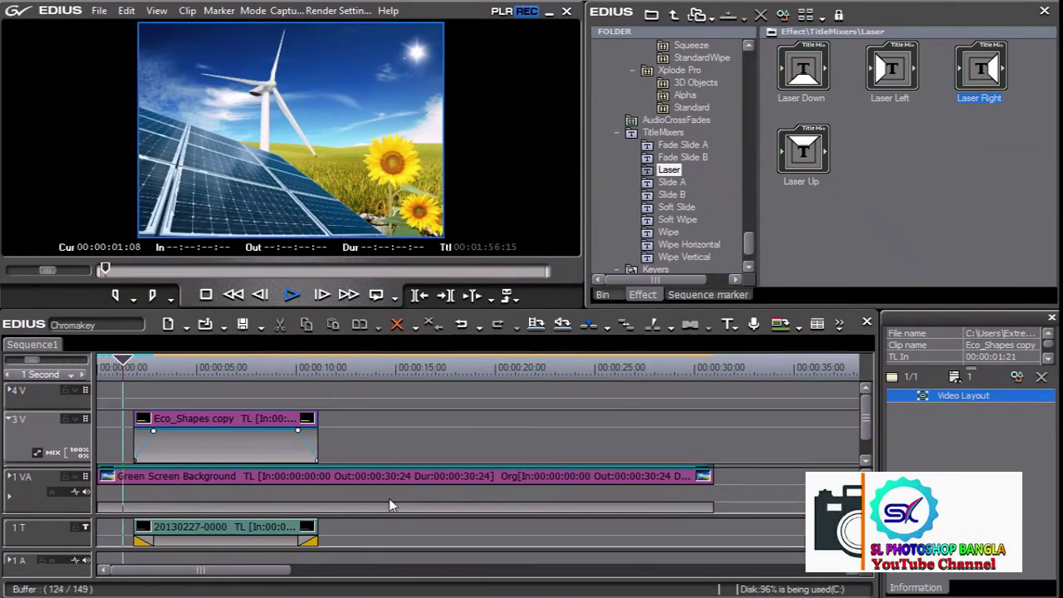
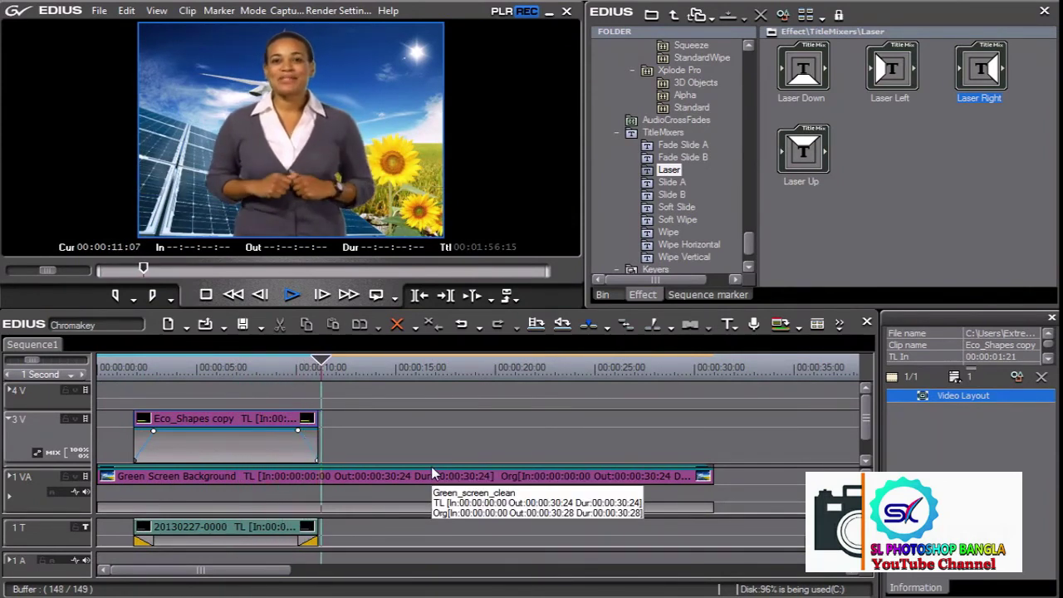
Stop playback, show the bin's Video folder, and set the playhead to 00:00:04:11.
key(space)
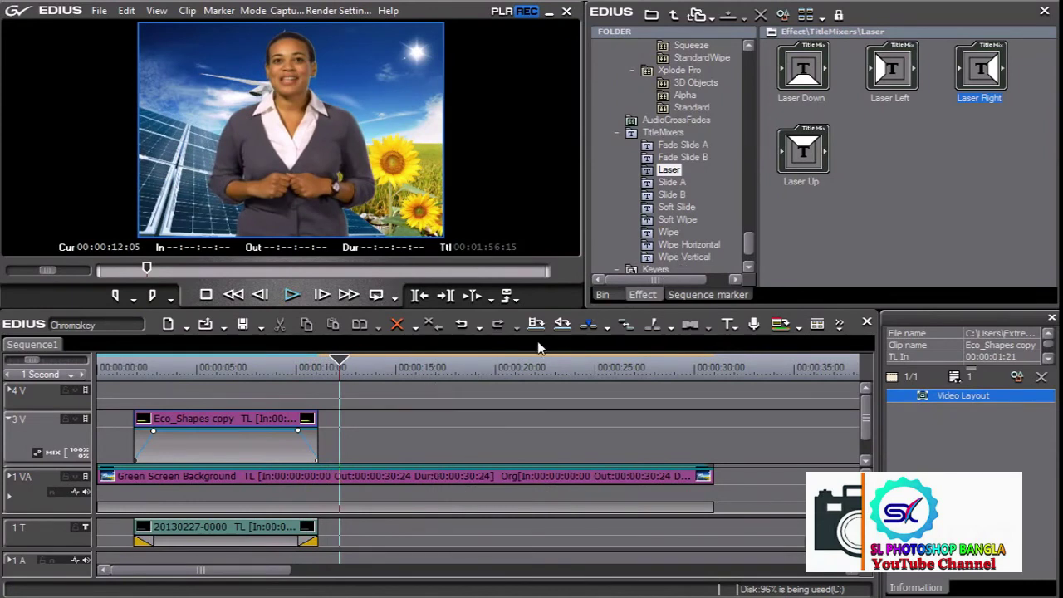
click(604, 297)
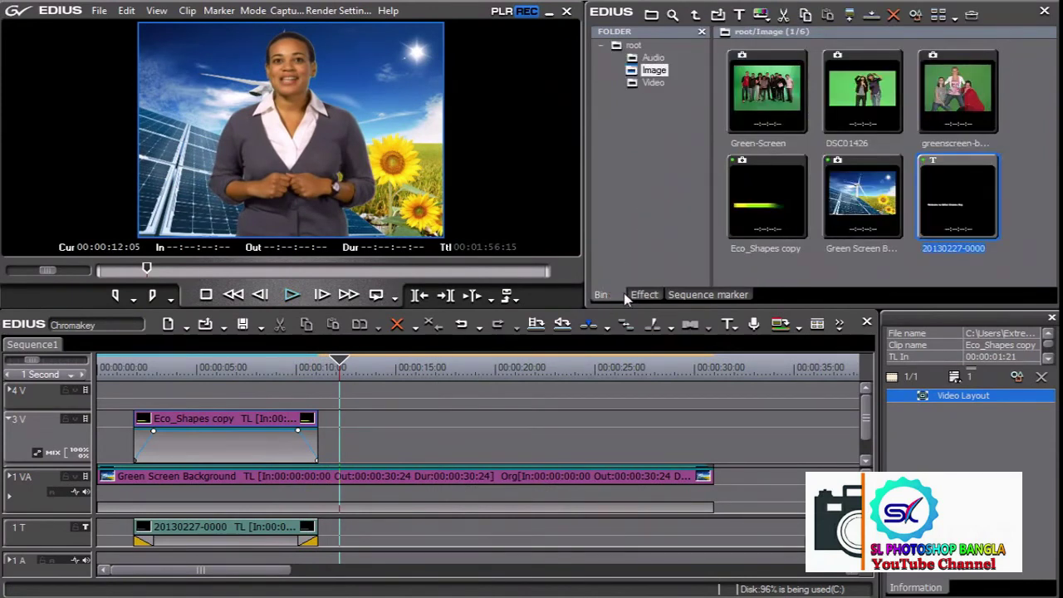
click(646, 83)
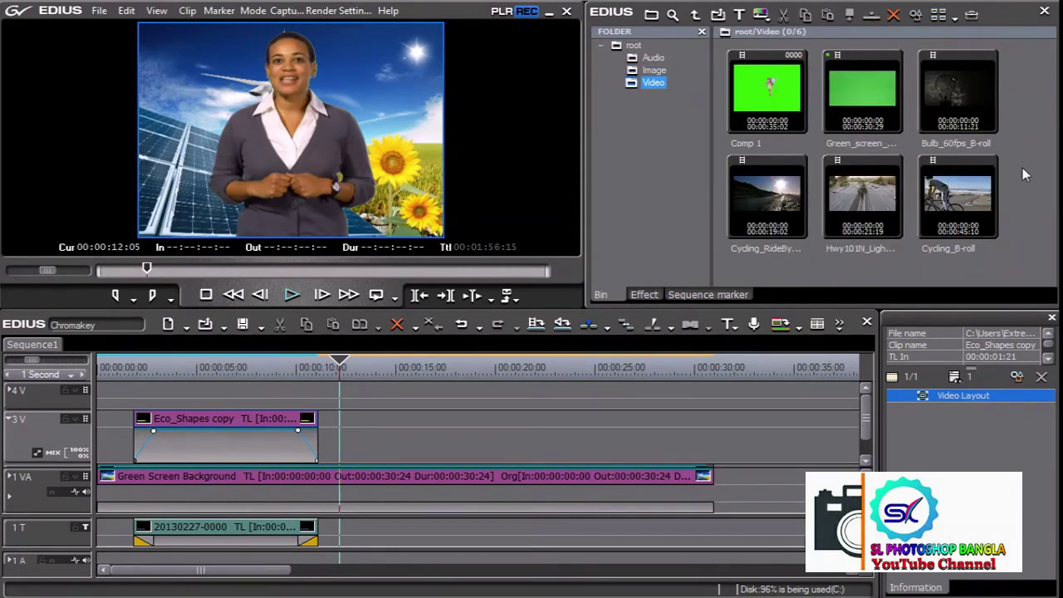
drag(166, 367, 185, 367)
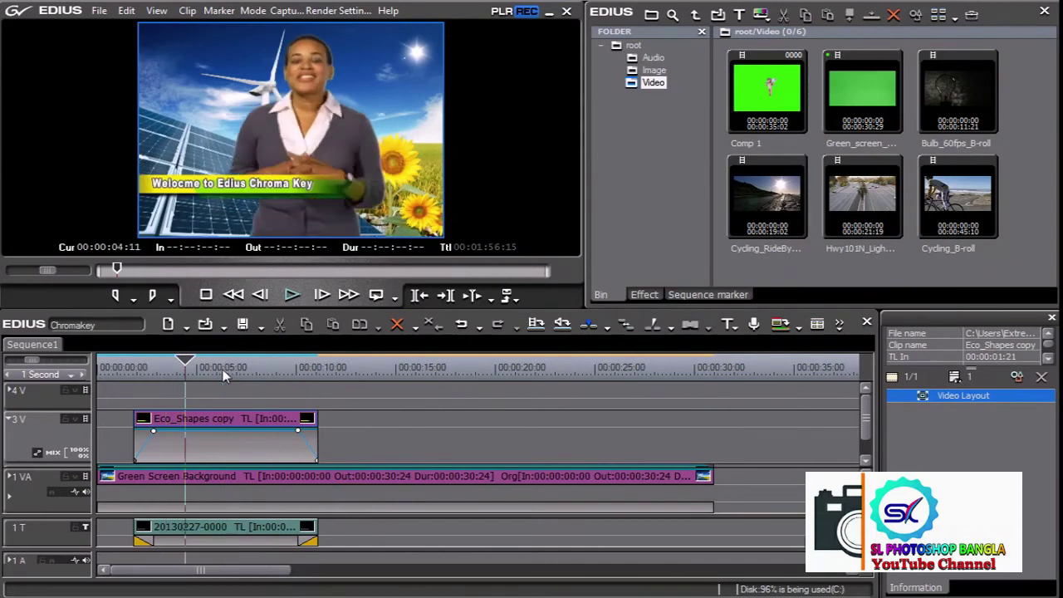
Import Interview Camera B.mp4 into the Video bin and drop it on track 4V at 00:00:01:21.
double_click(1020, 235)
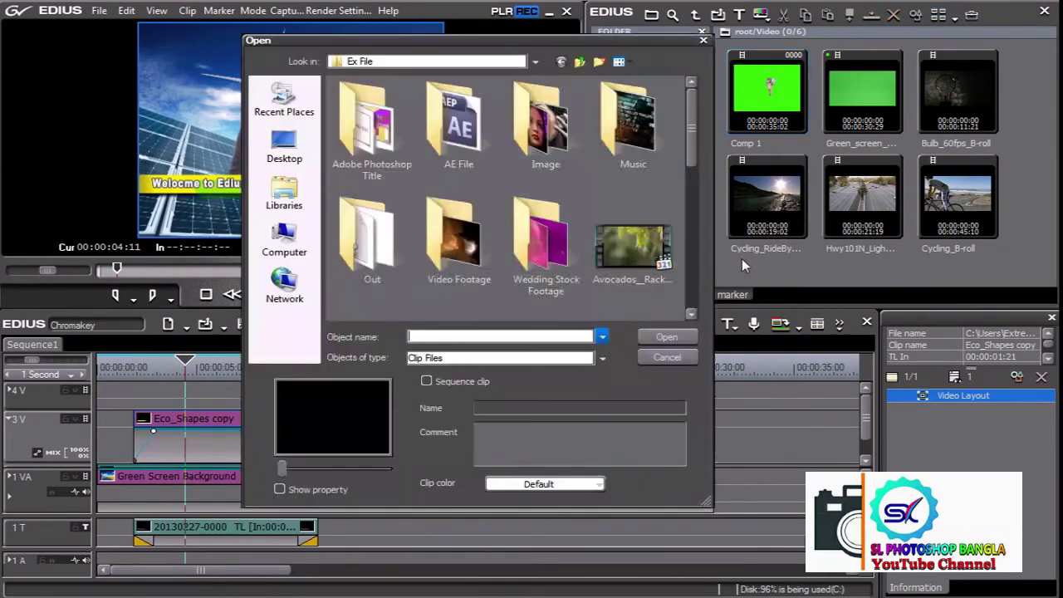
mouse_move(689, 147)
mouse_down()
mouse_move(663, 281)
mouse_move(670, 260)
mouse_up()
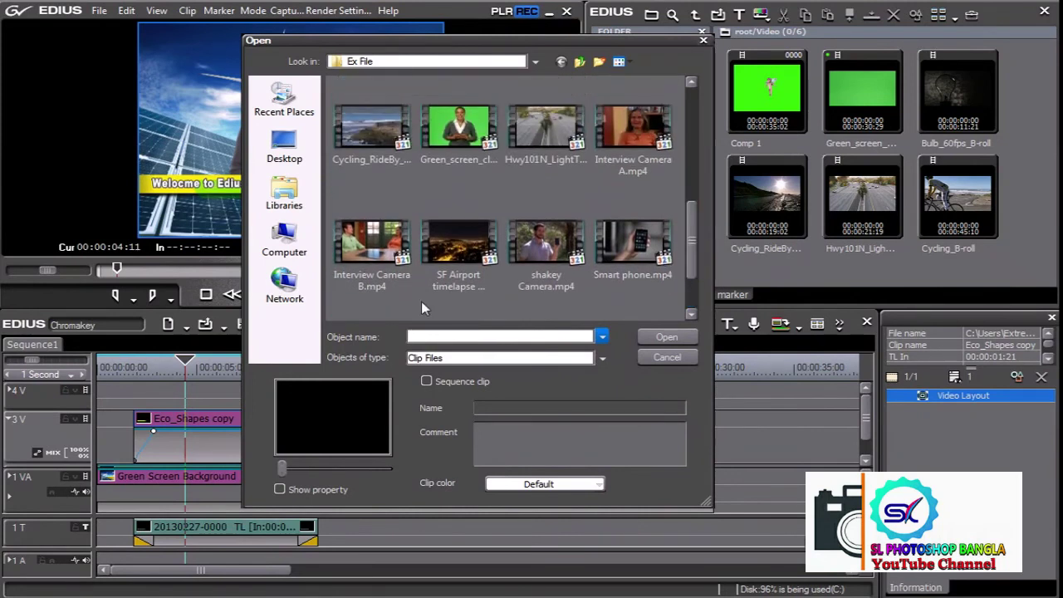
click(378, 257)
key(Return)
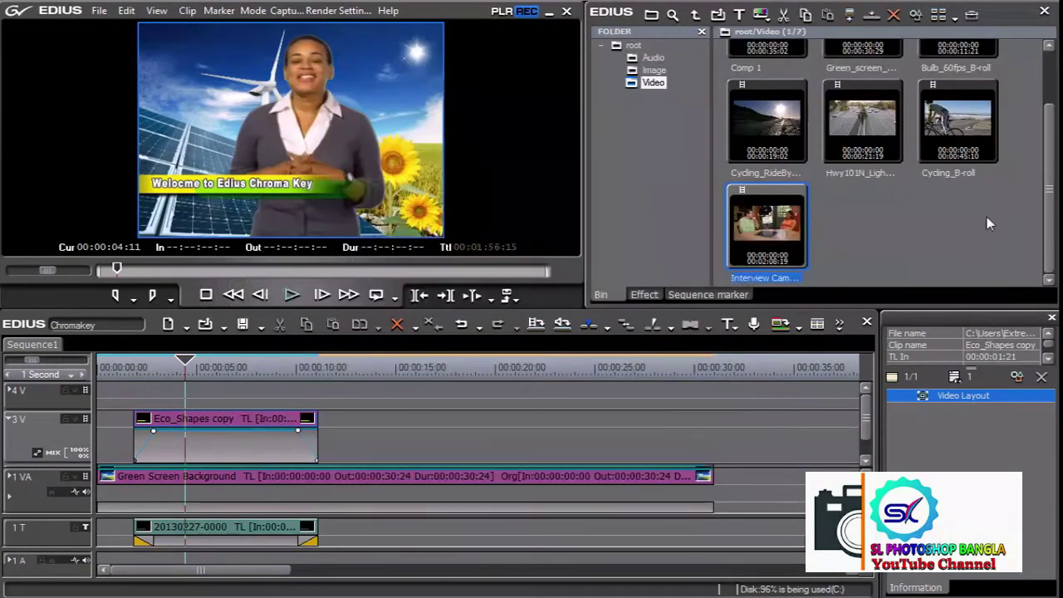
mouse_move(233, 378)
mouse_down()
mouse_move(175, 390)
mouse_move(249, 366)
mouse_up()
click(204, 365)
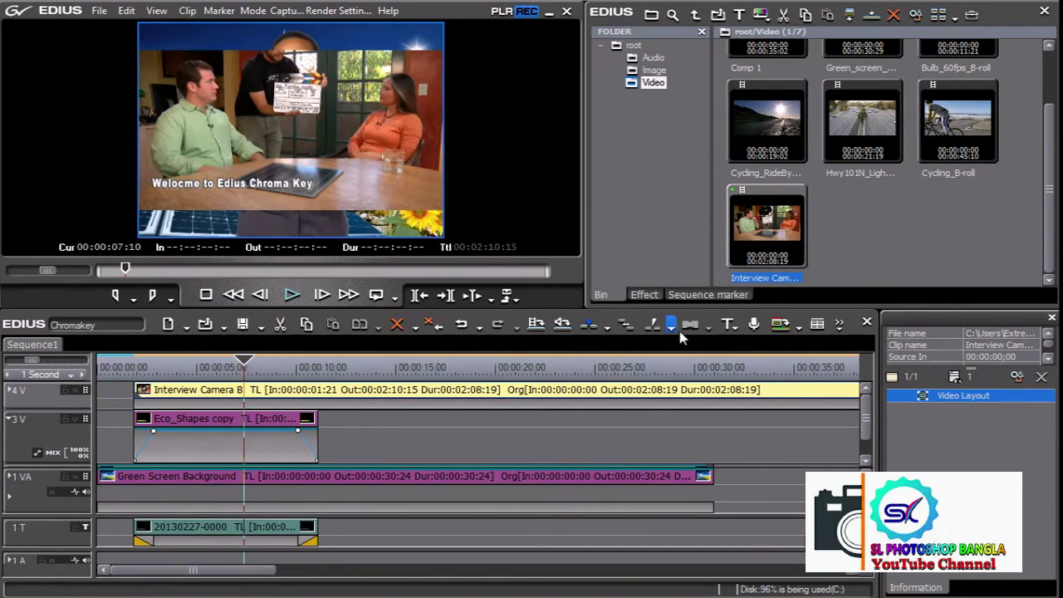
Apply the Fit Height video layout preset to the Interview Camera B clip.
double_click(970, 395)
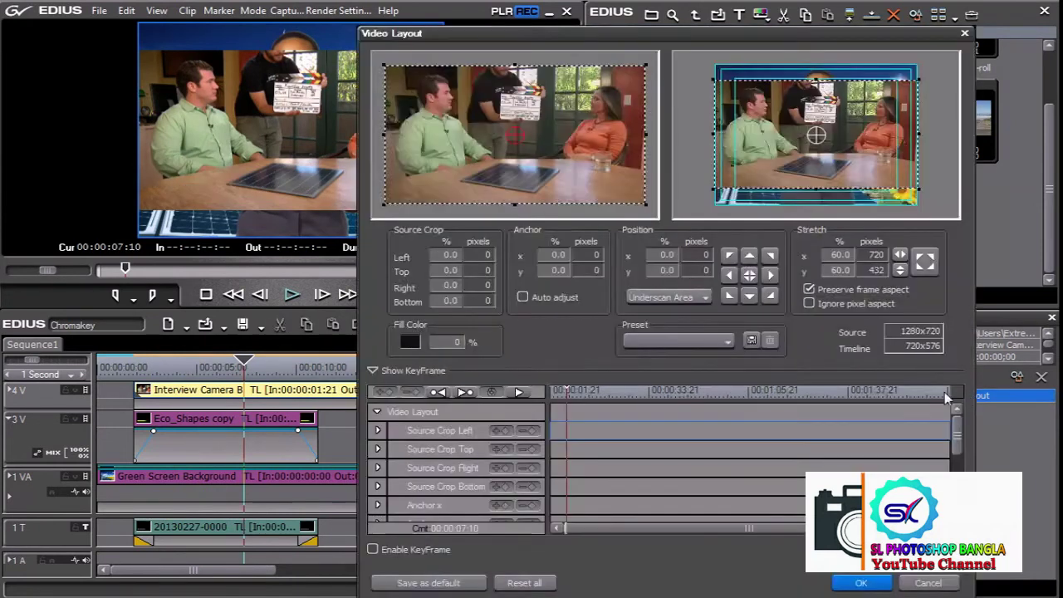
click(705, 341)
click(696, 368)
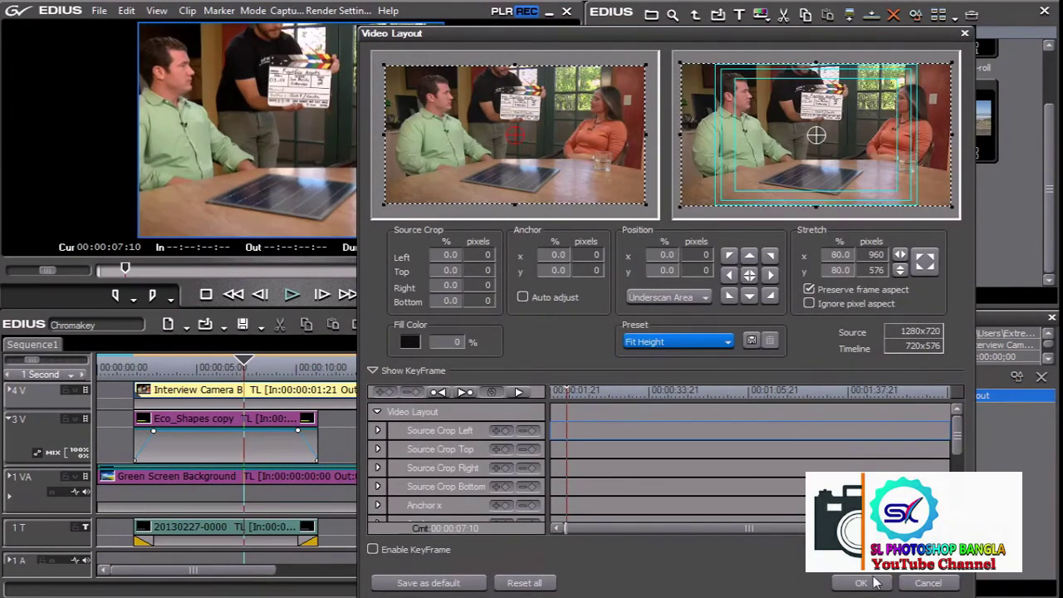
click(873, 579)
Move the playhead to 00:00:04:04 and show the effects list.
click(179, 370)
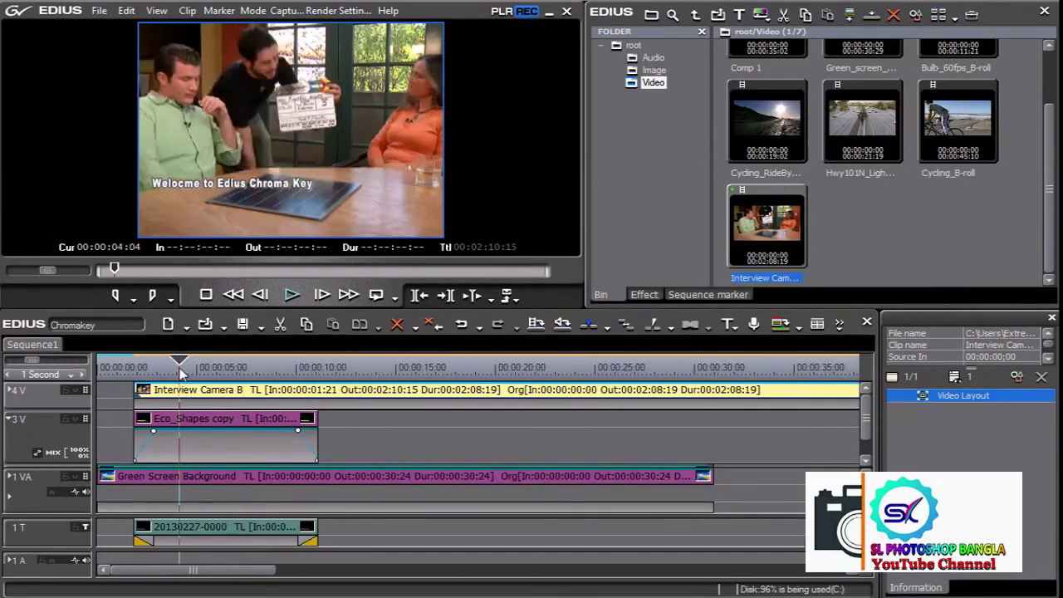
click(653, 295)
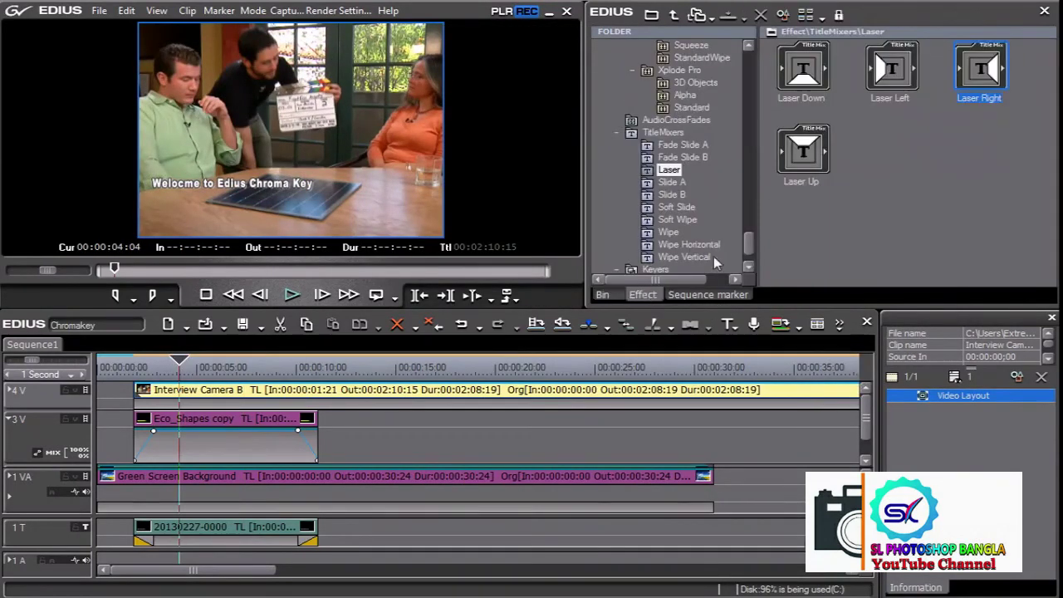
scroll(730, 166, up, 3)
scroll(651, 229, down, 5)
Add Chromakey from Keyers to Interview Camera B, sampling the green shirt for Range 20 and Power 47.
click(652, 220)
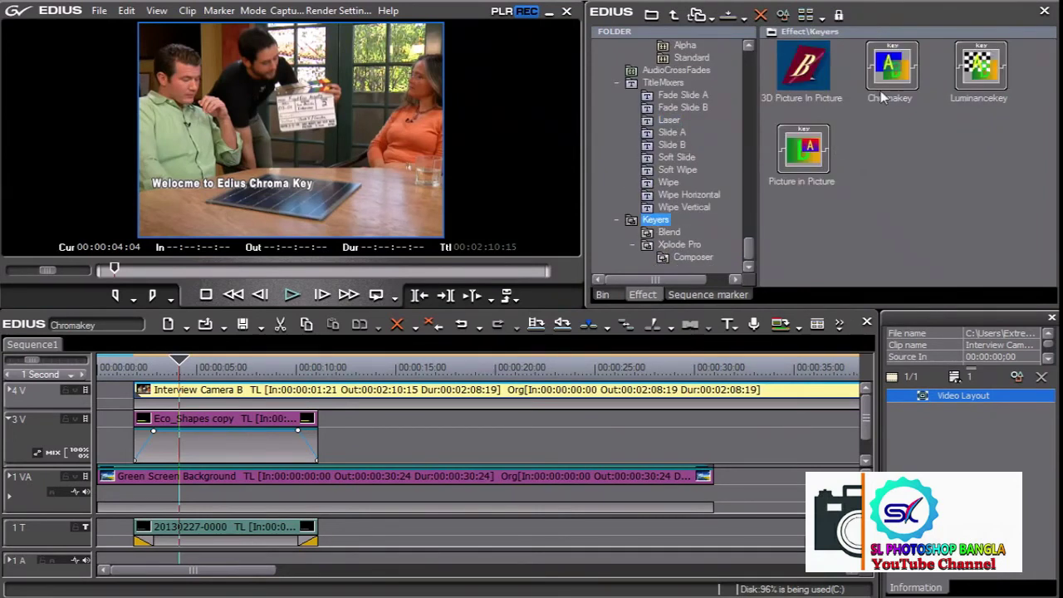
drag(883, 98, 179, 400)
double_click(939, 405)
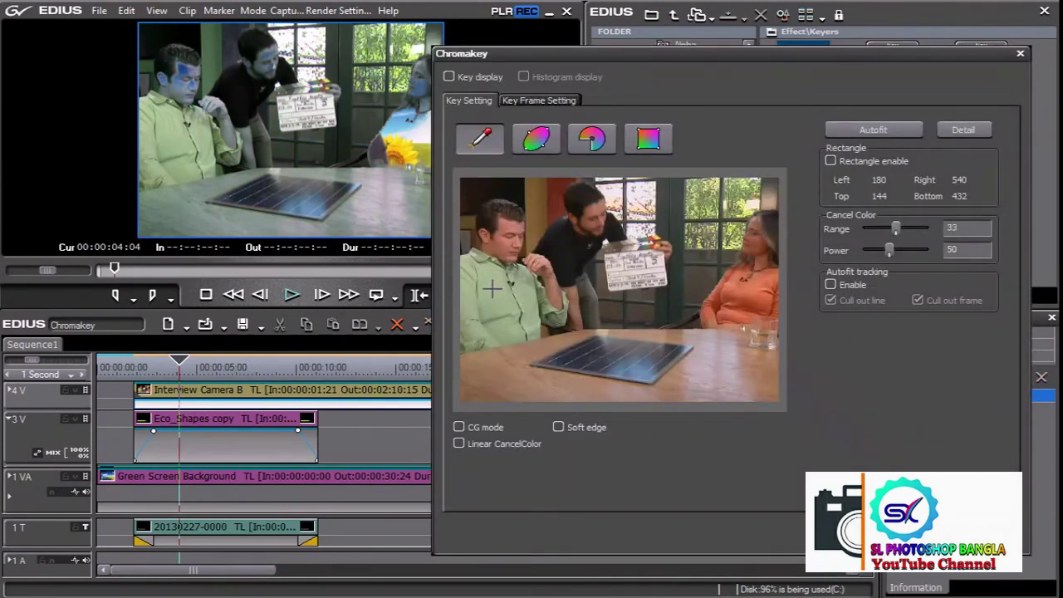
click(495, 290)
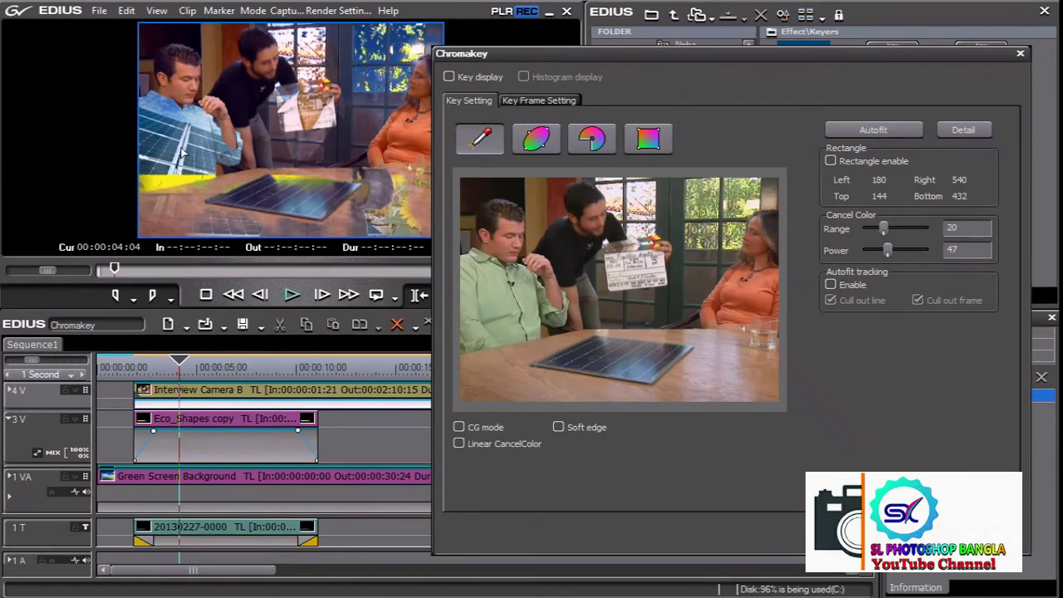
key(Return)
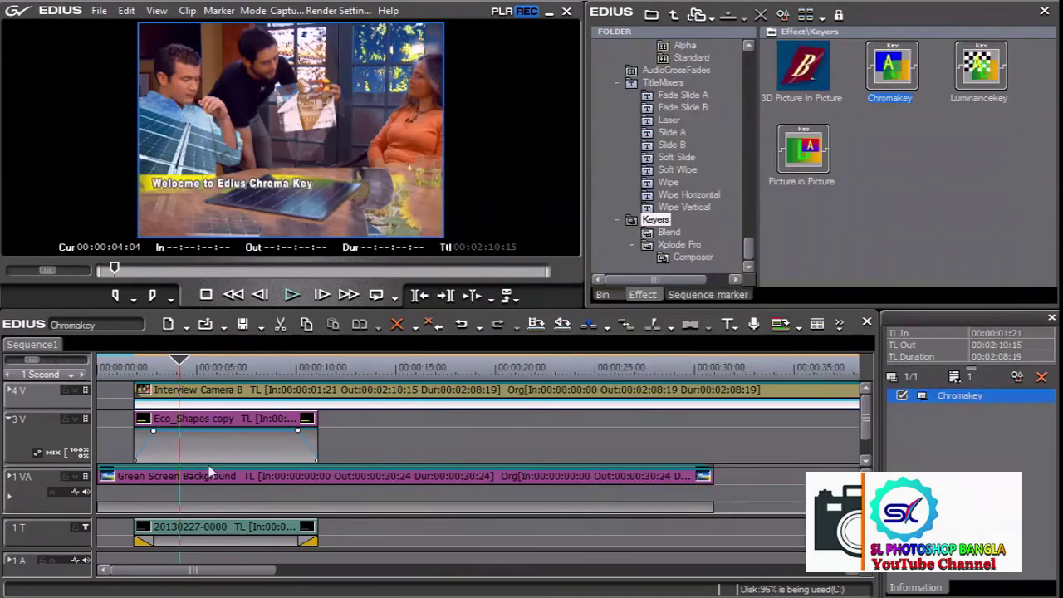
Delete the Green Screen Background and Green_screen_clean clips from the timeline.
click(211, 482)
key(Delete)
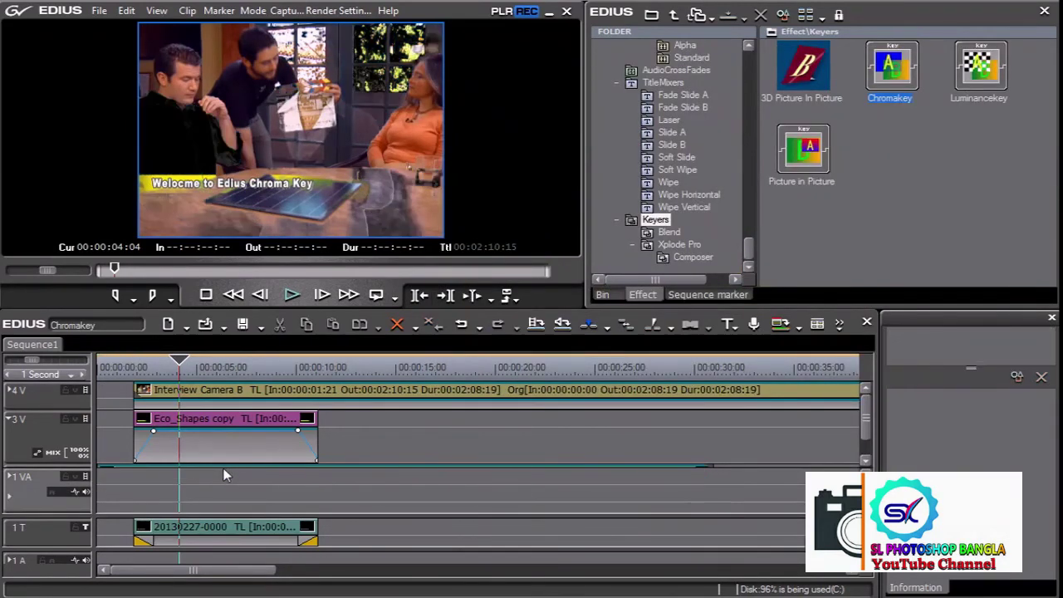
scroll(789, 462, down, 1)
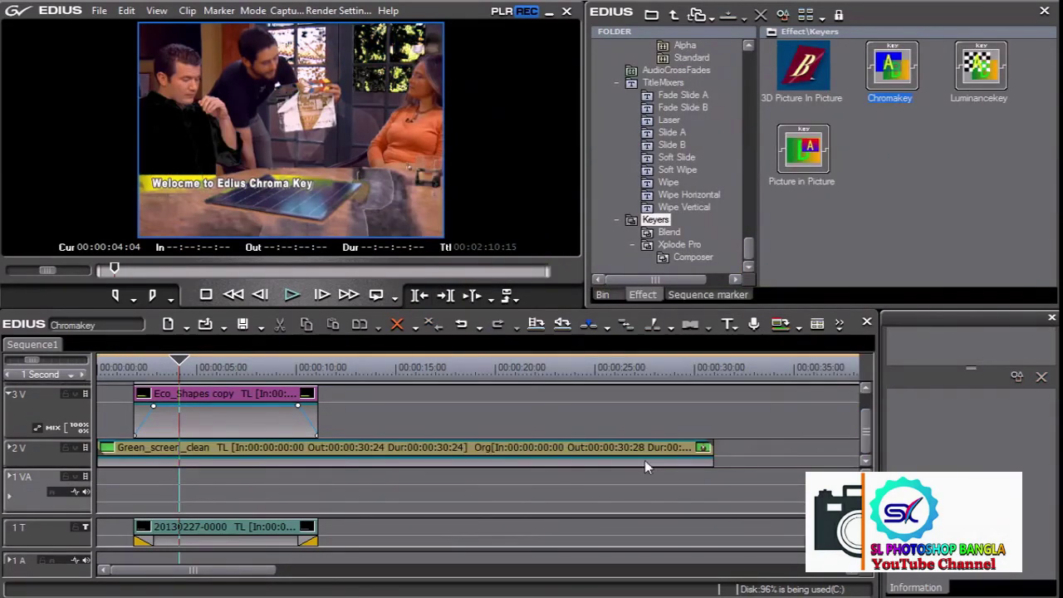
click(564, 447)
key(Delete)
Place the Hwy101N_LightTraffic_speed clip on track 1VA from 00:00:00:00.
mouse_move(208, 369)
mouse_down()
mouse_move(133, 367)
mouse_move(195, 367)
mouse_up()
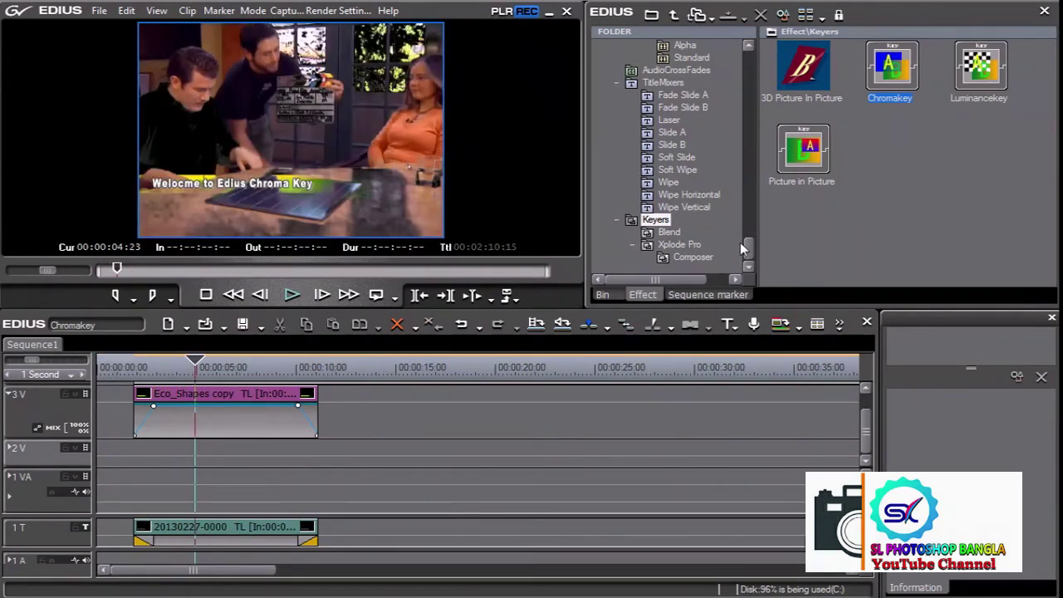
click(612, 295)
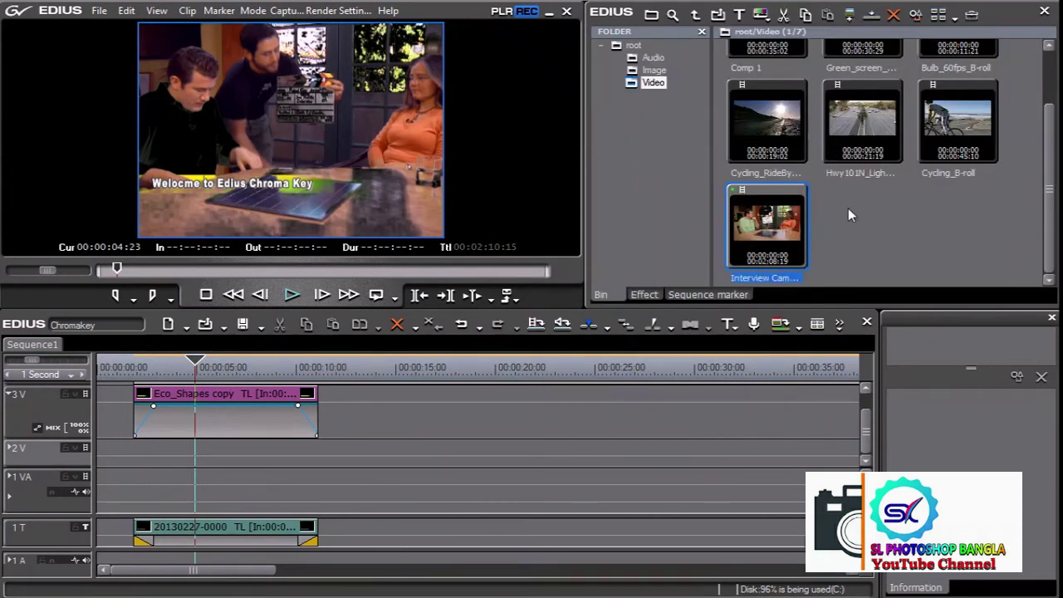
drag(1045, 181, 1044, 135)
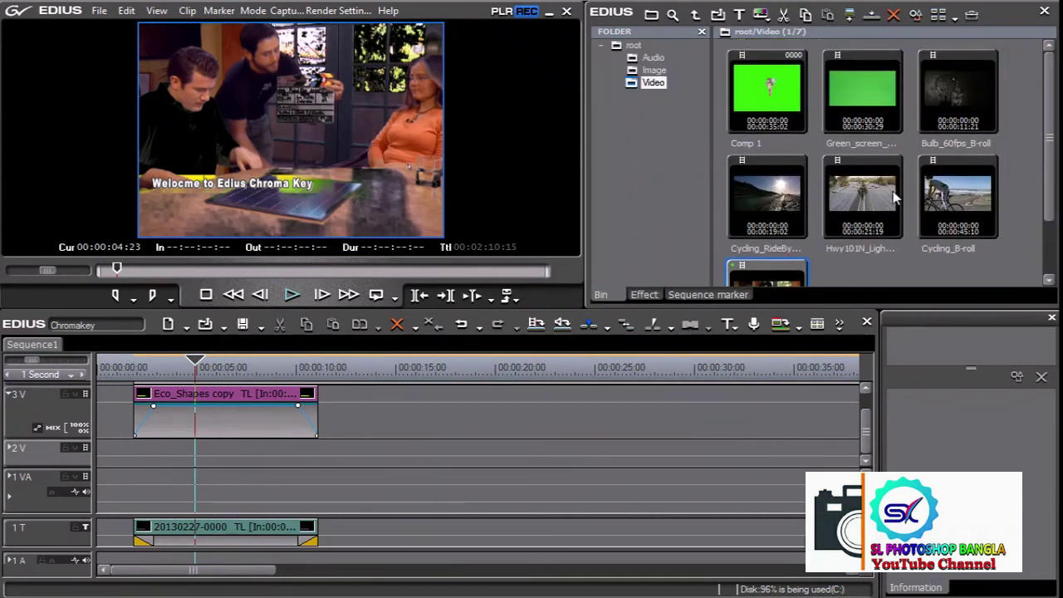
mouse_move(949, 198)
mouse_down()
mouse_move(870, 188)
mouse_move(104, 494)
mouse_up()
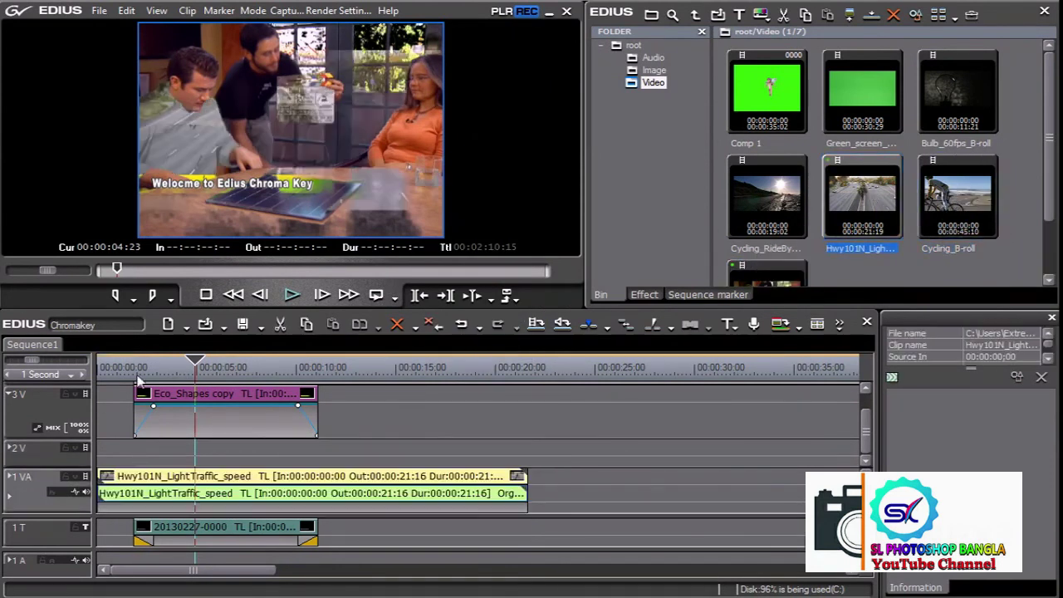
Shift the Eco_Shapes copy clip slightly earlier and select Interview Camera B on 4V.
drag(127, 365, 154, 371)
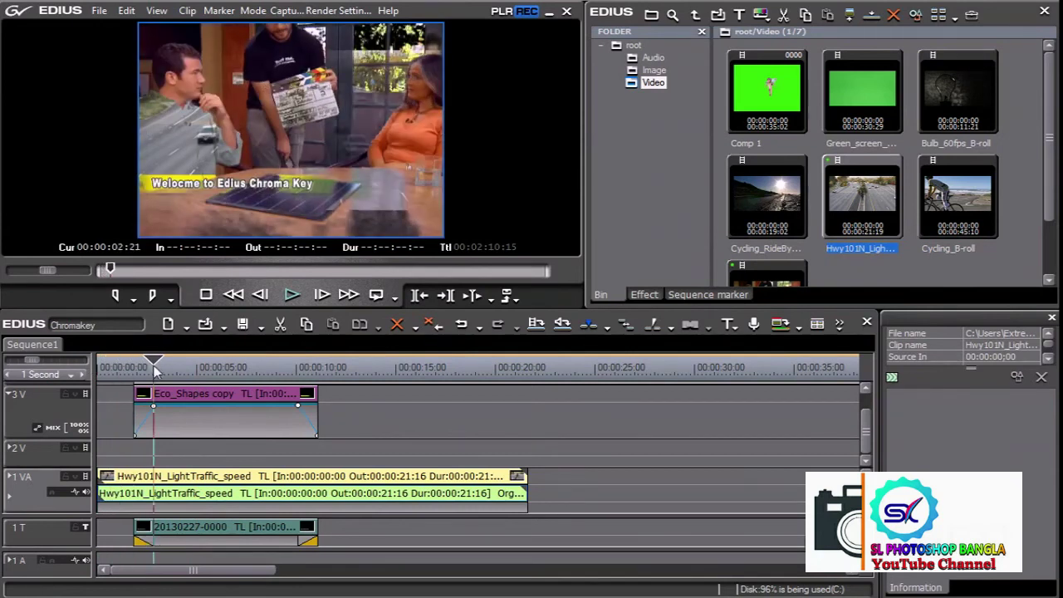
drag(209, 392, 169, 401)
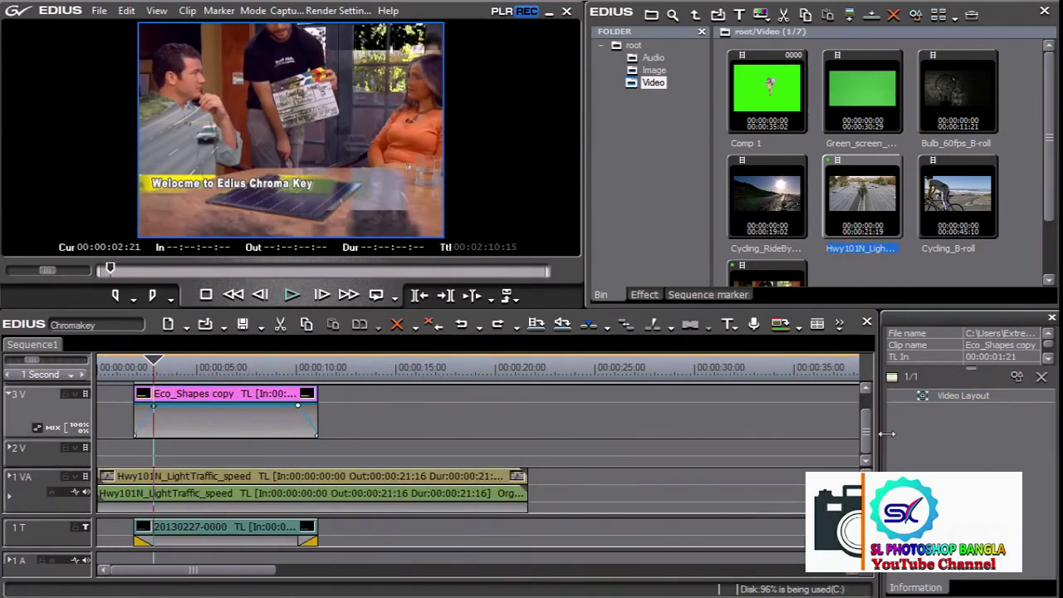
drag(868, 425, 867, 405)
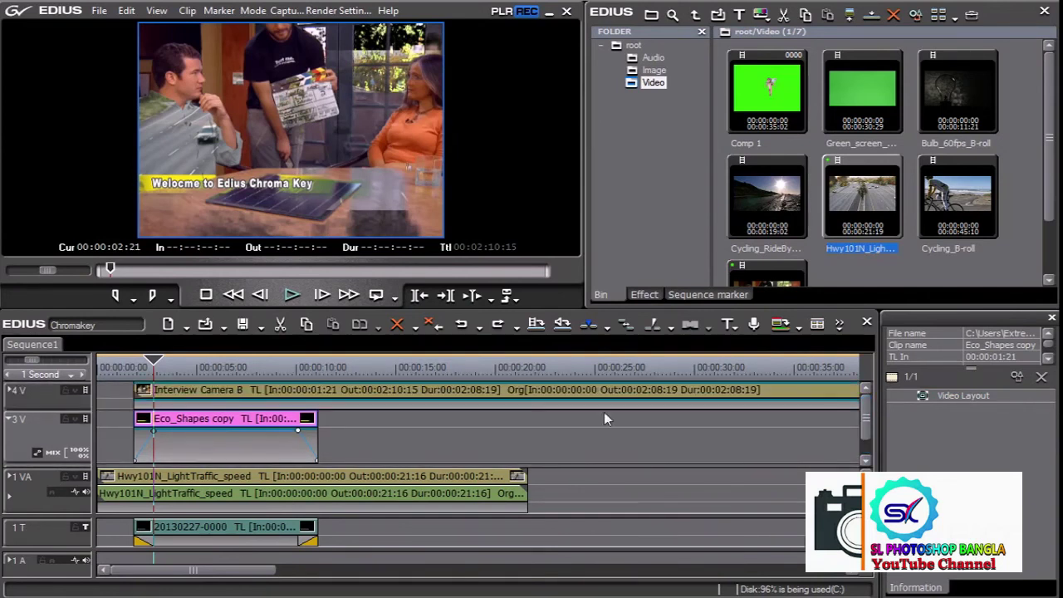
click(361, 393)
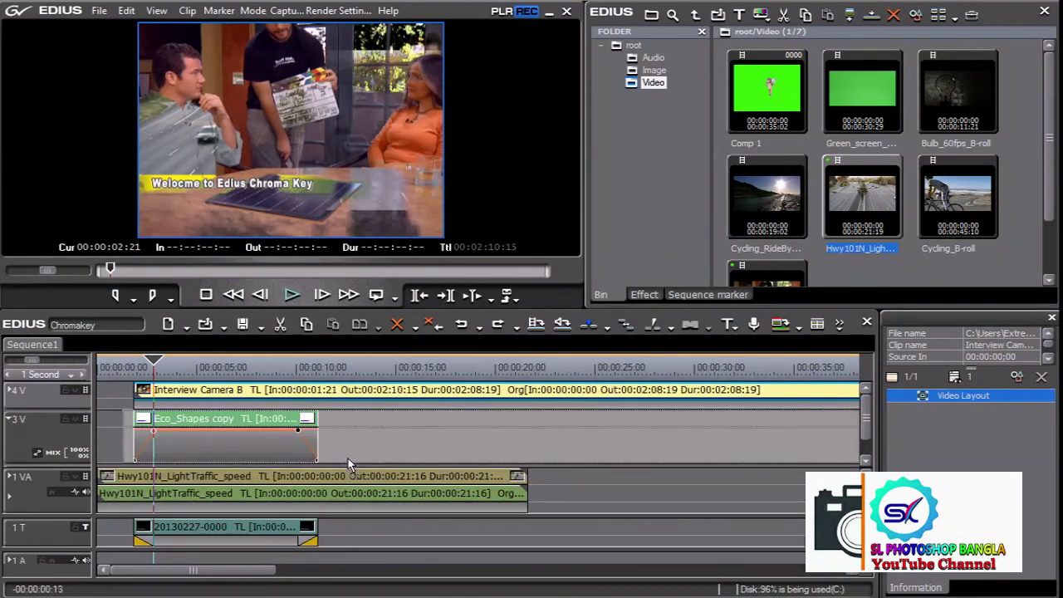
Move Interview Camera B down to track 2V starting at 00:00:00:00.
drag(340, 390, 388, 389)
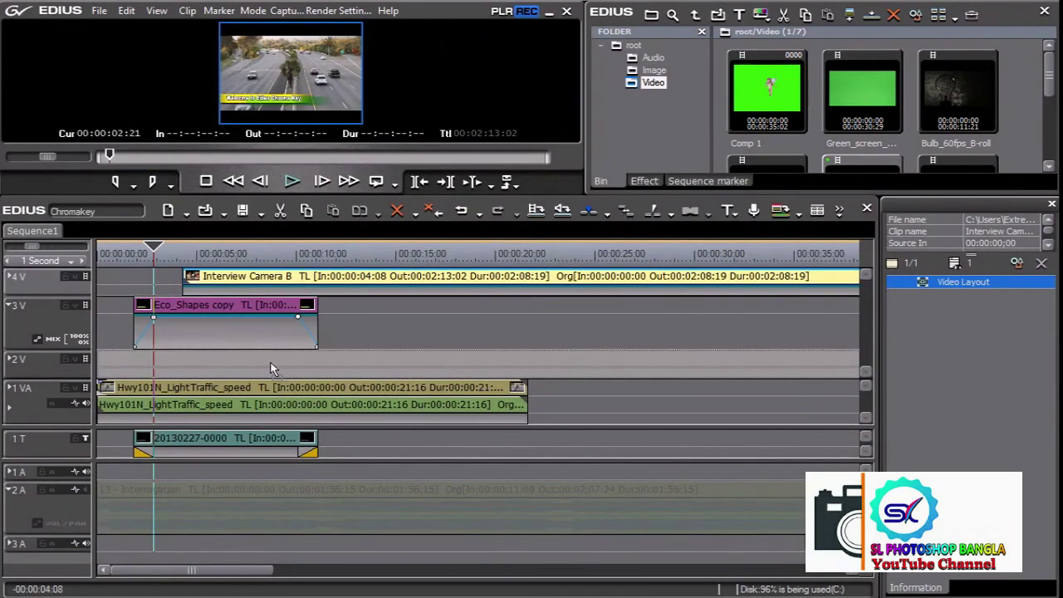
drag(285, 368, 270, 368)
drag(143, 268, 190, 264)
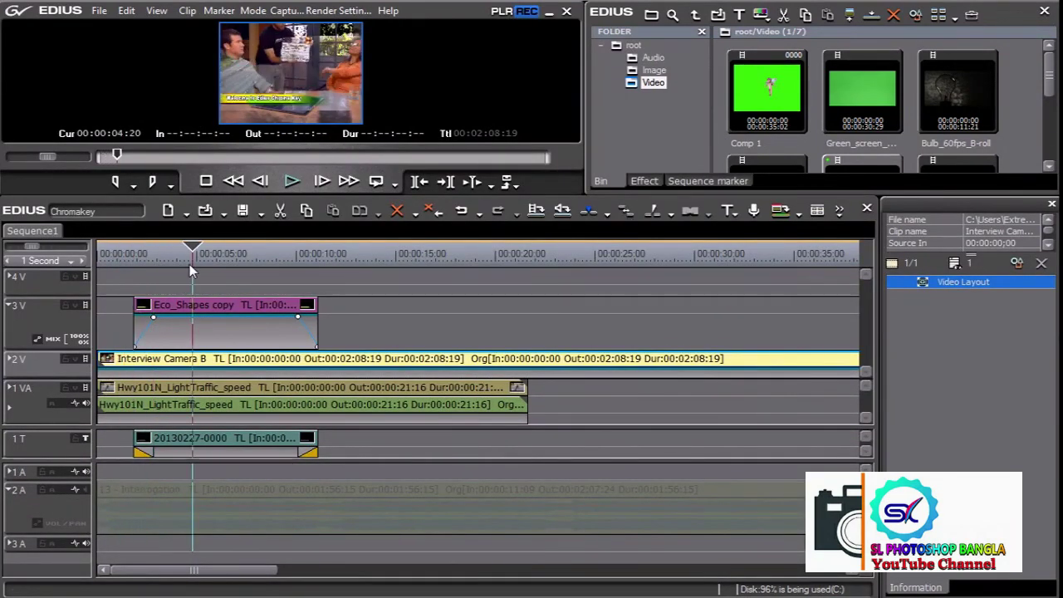
Enlarge the preview and play the sequence from the start, then select Interview Camera B.
drag(499, 194, 499, 277)
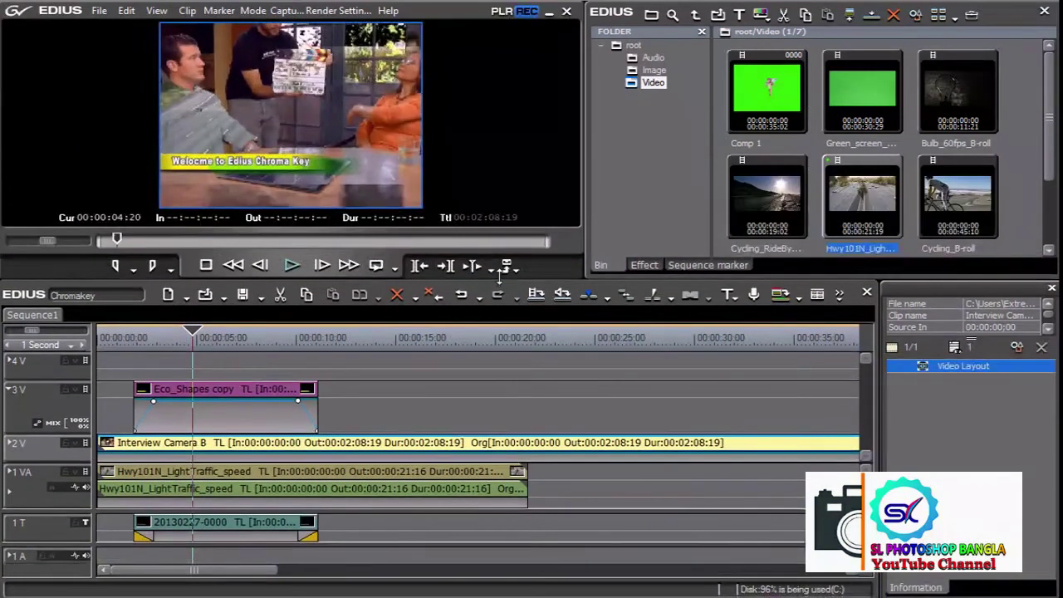
drag(192, 366, 99, 358)
key(space)
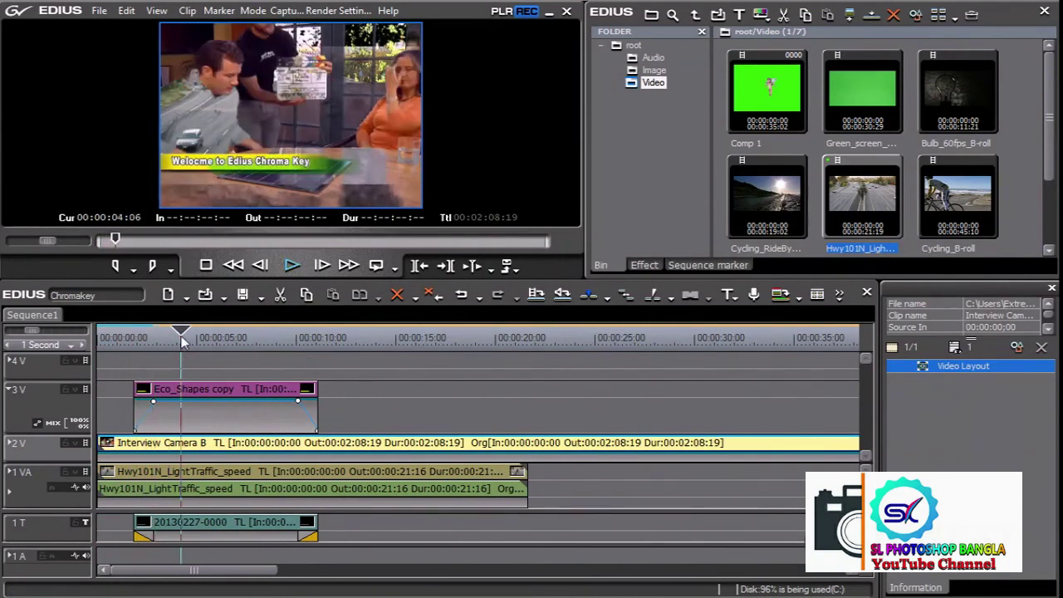
click(212, 443)
click(216, 445)
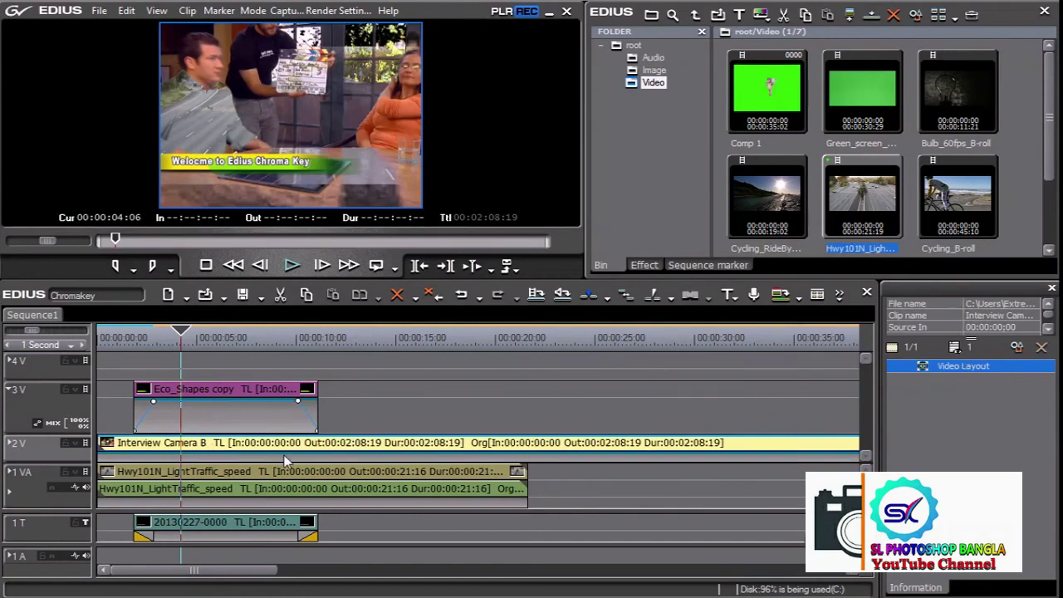
Sample the interview frame's key colour and switch Chromakey to colour-wheel keying on green.
double_click(939, 368)
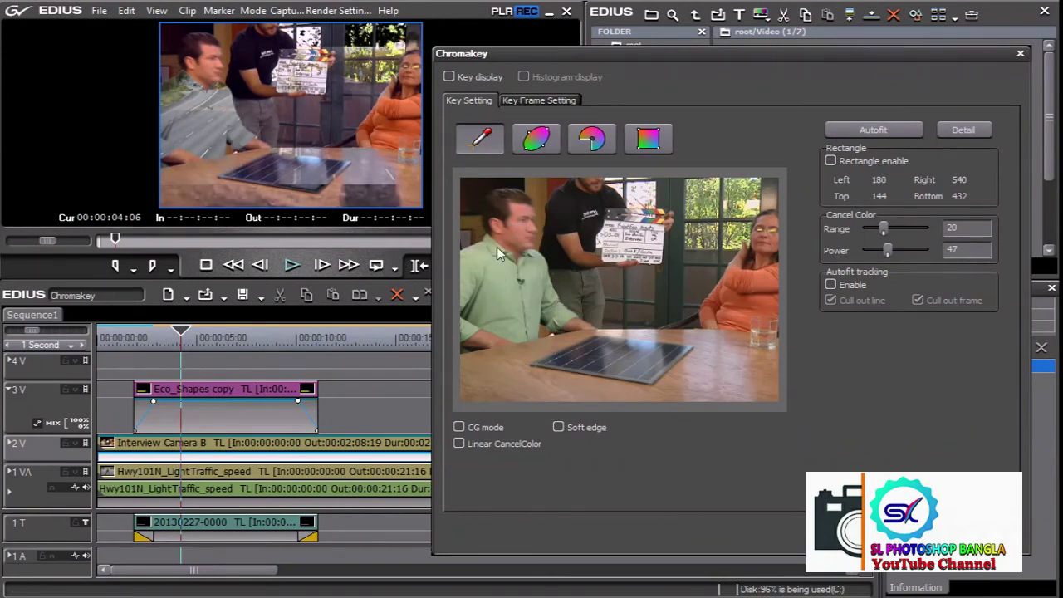
click(754, 303)
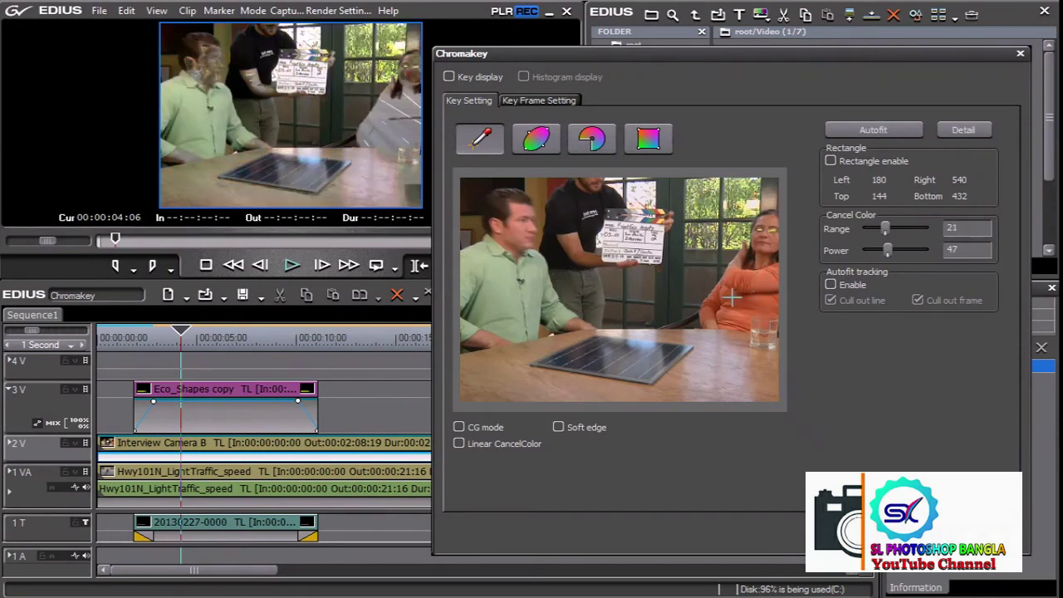
click(536, 141)
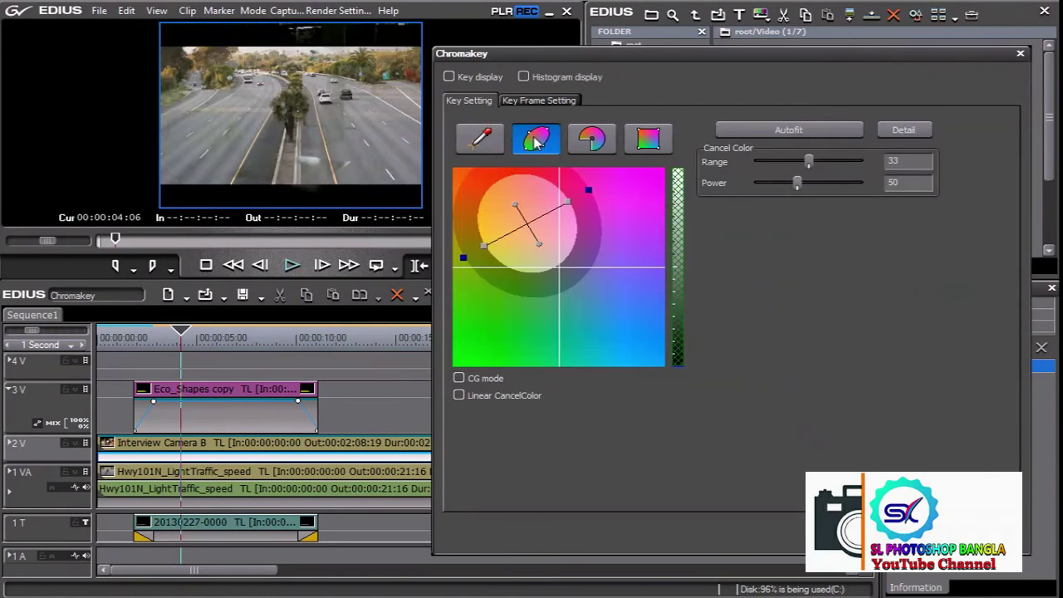
mouse_move(532, 241)
mouse_down()
mouse_move(517, 312)
mouse_move(501, 314)
mouse_move(486, 273)
mouse_move(606, 213)
mouse_move(609, 283)
mouse_move(603, 294)
mouse_move(495, 200)
mouse_move(493, 174)
mouse_move(505, 207)
mouse_move(544, 188)
mouse_move(502, 201)
mouse_move(509, 304)
mouse_move(527, 285)
mouse_up()
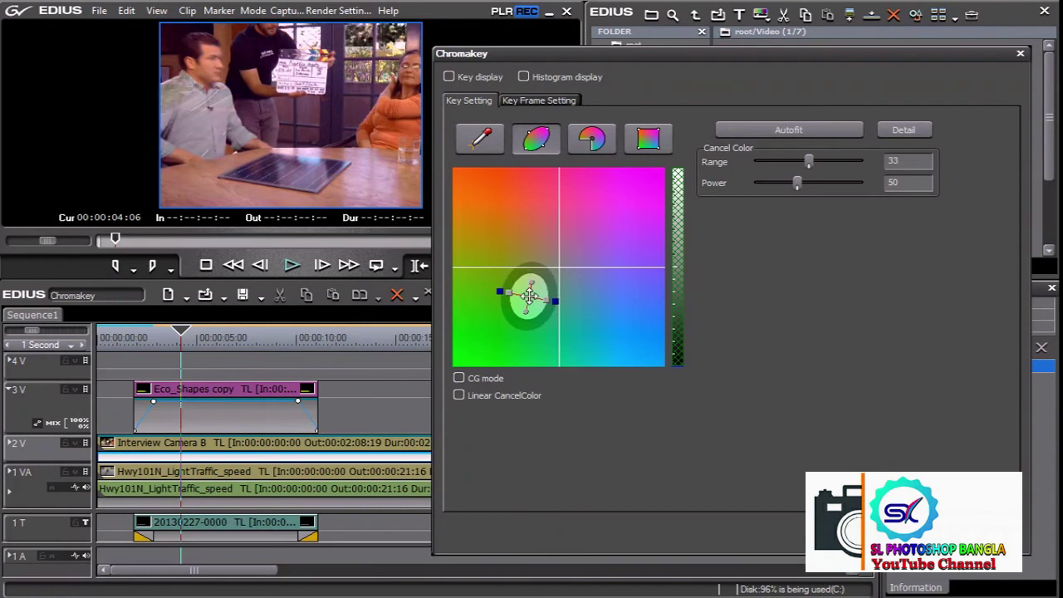
Fine-tune the green key range's position and shape, ending at Range 33 and Power 50.
drag(527, 286, 534, 289)
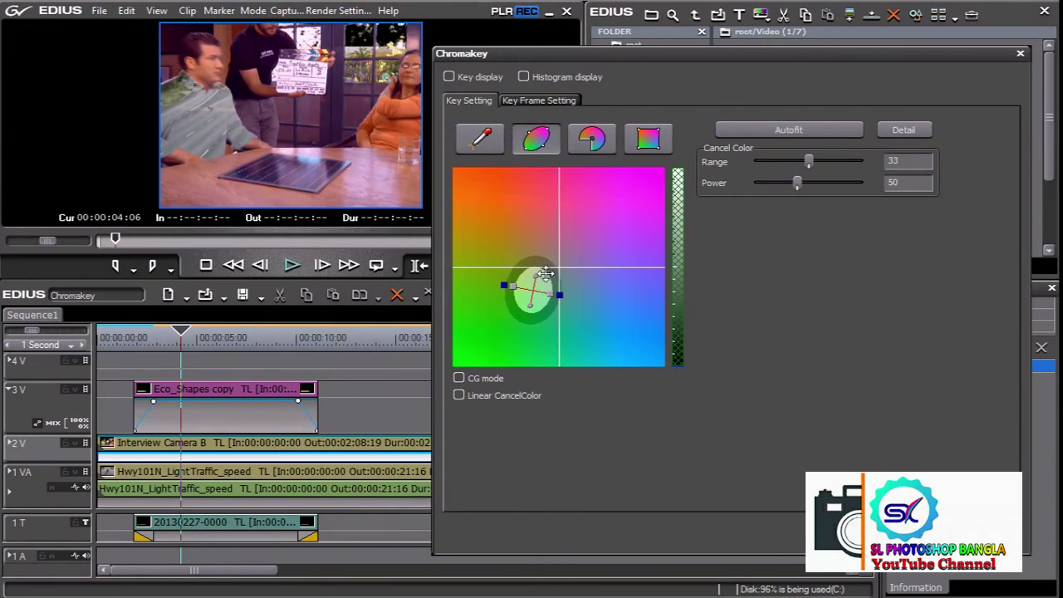
drag(538, 274, 540, 283)
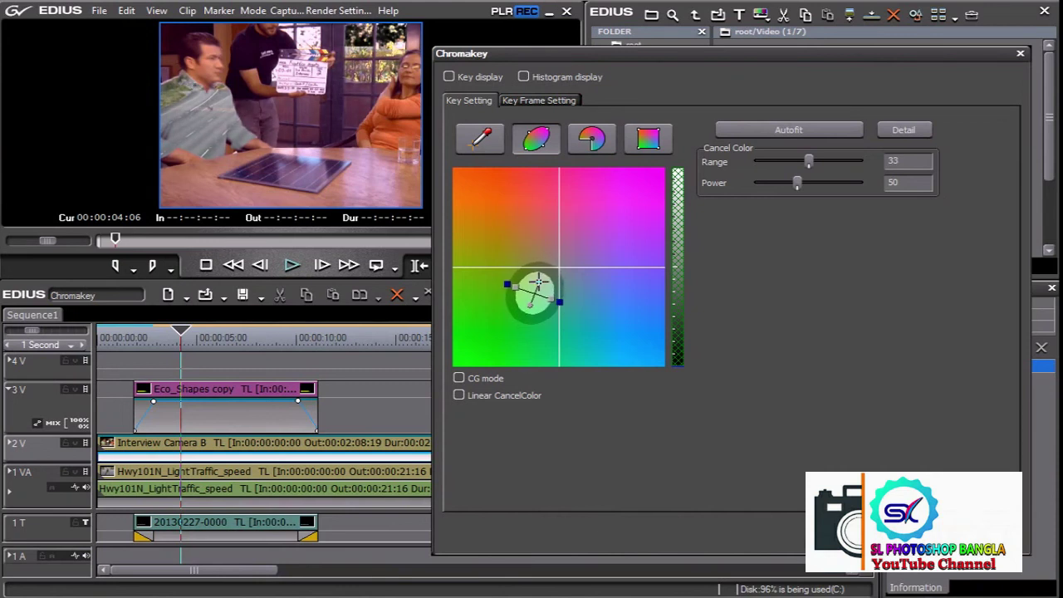
drag(531, 304, 515, 284)
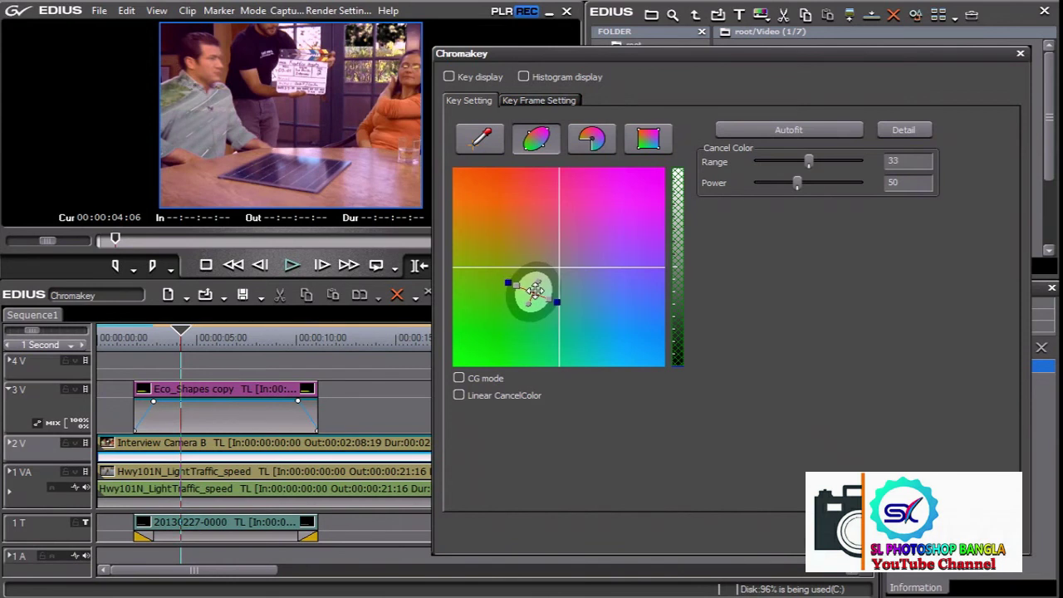
drag(518, 287, 516, 285)
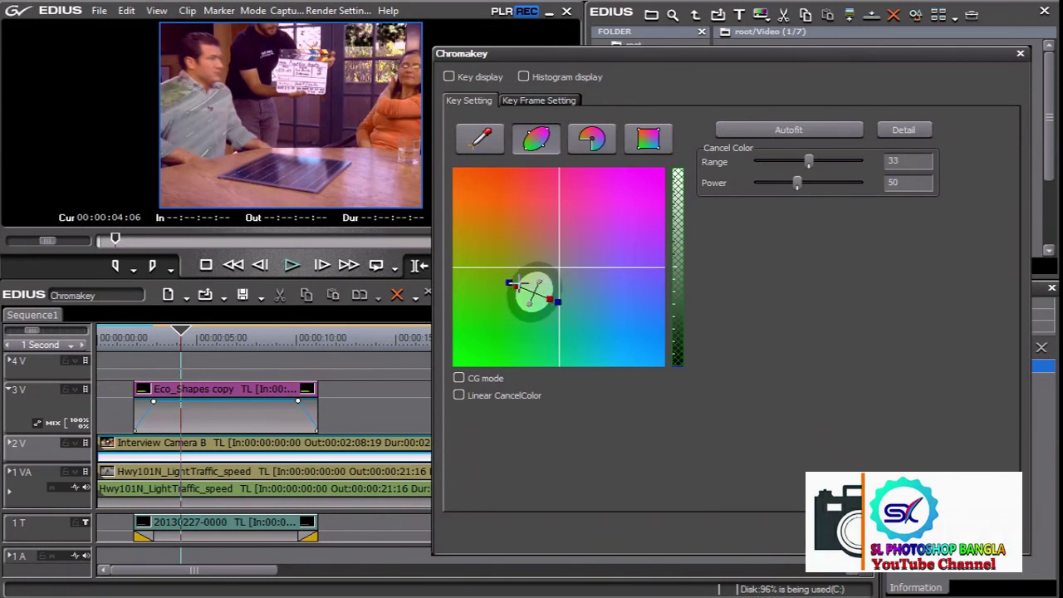
drag(512, 283, 510, 284)
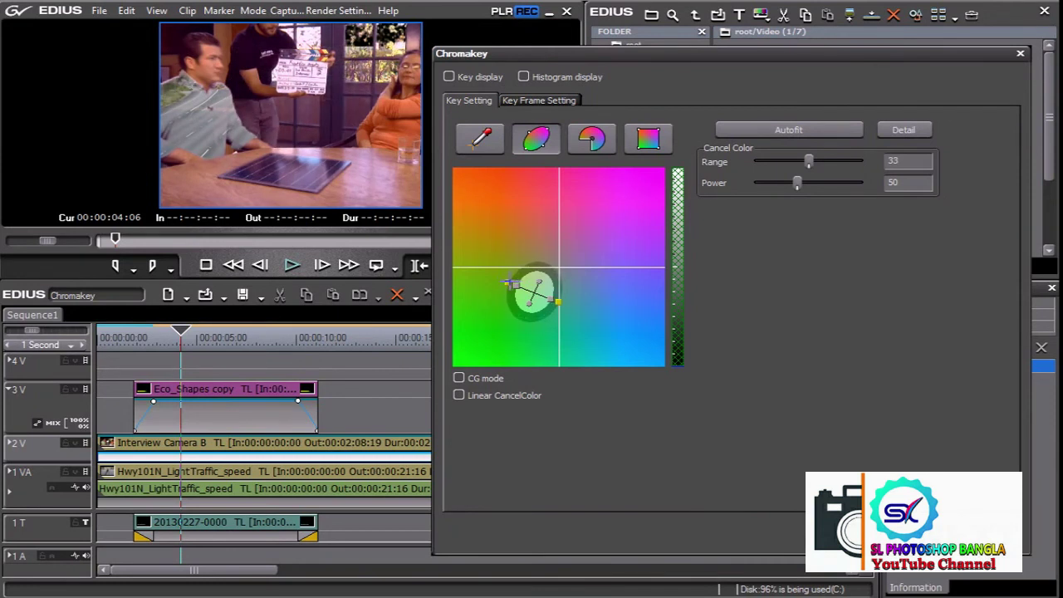
drag(551, 299, 553, 299)
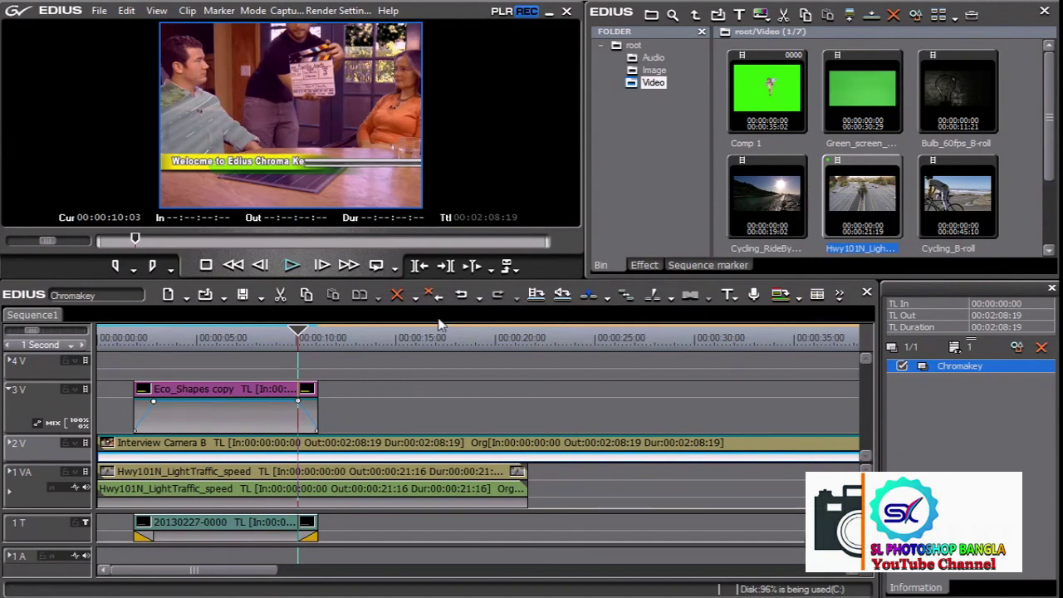
Delete the Eco_Shapes copy title clip and return the playhead to 00:00:02:21.
key(Delete)
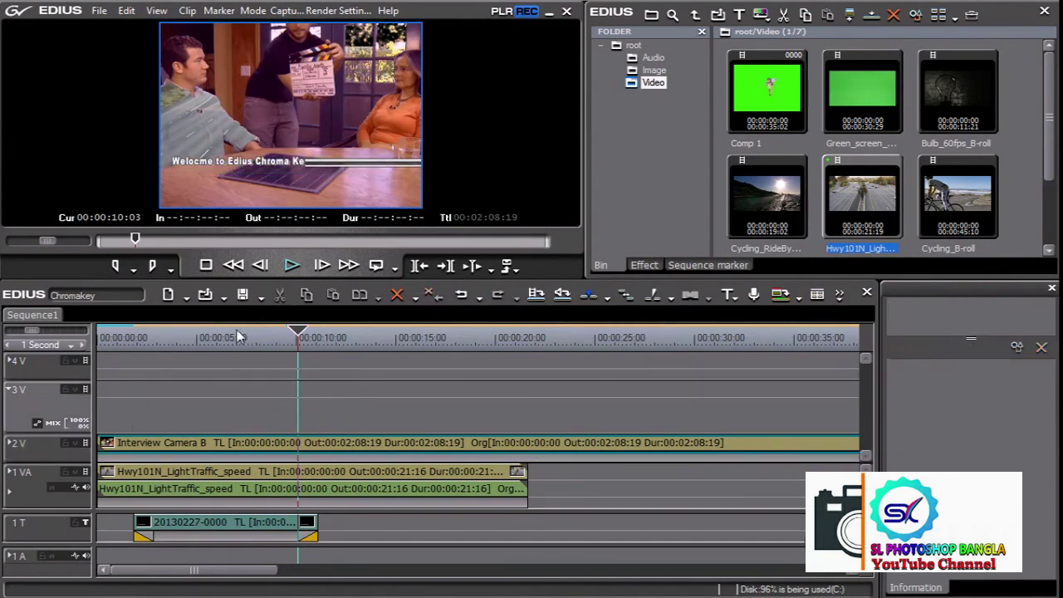
click(153, 340)
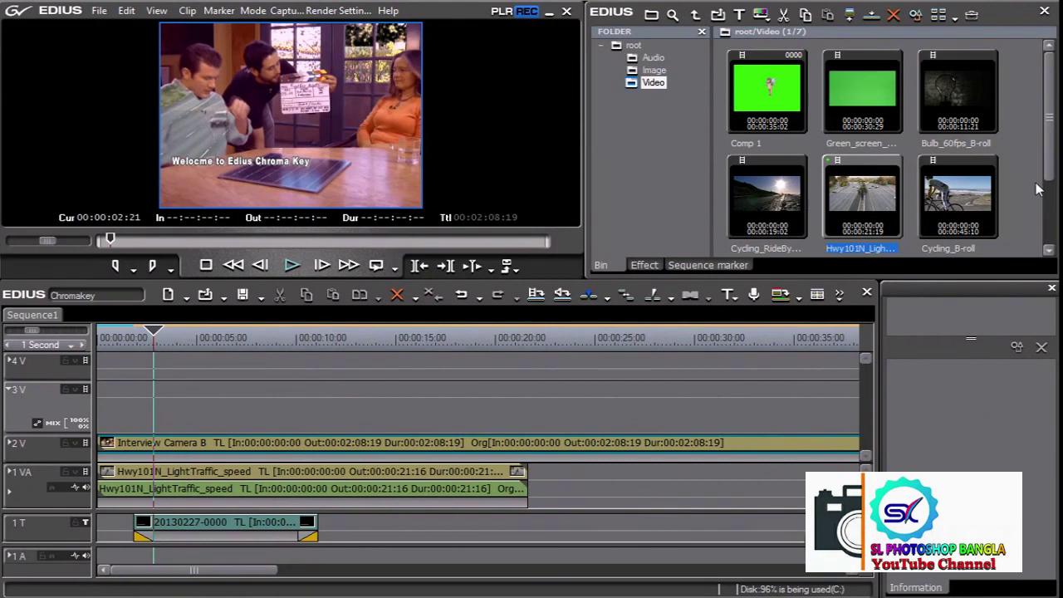
scroll(1051, 150, down, 2)
Import Smart phone.mp4 and place it on track 3V starting at 00:00:01:06.
double_click(966, 204)
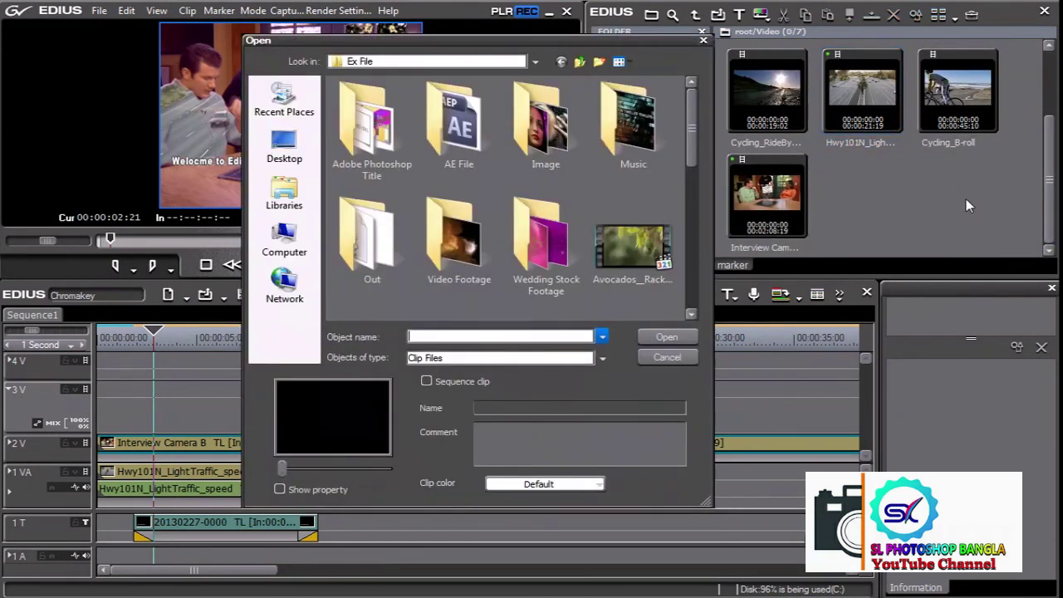
drag(694, 143, 695, 295)
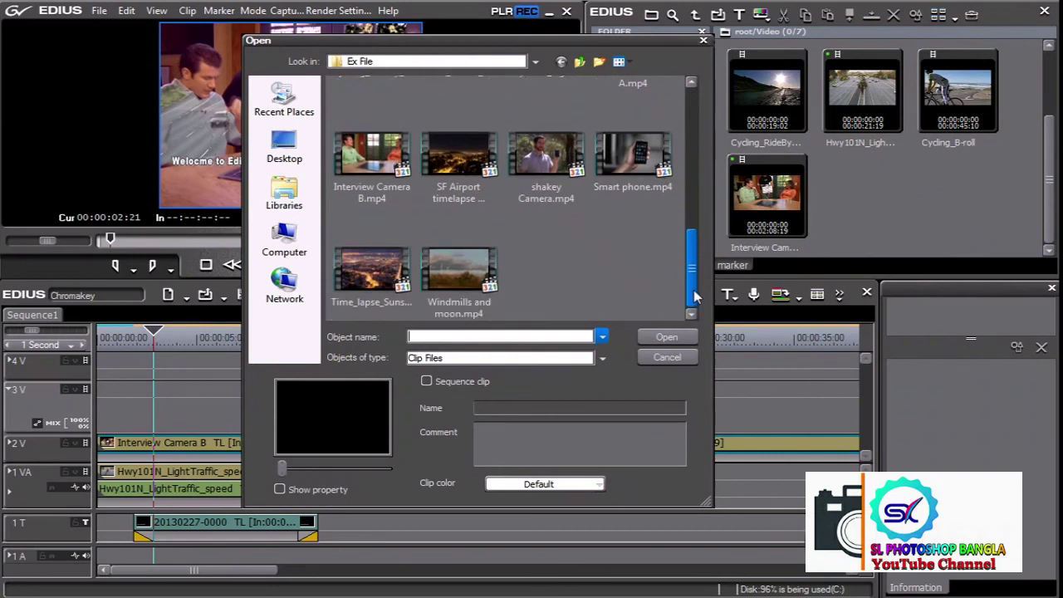
double_click(643, 163)
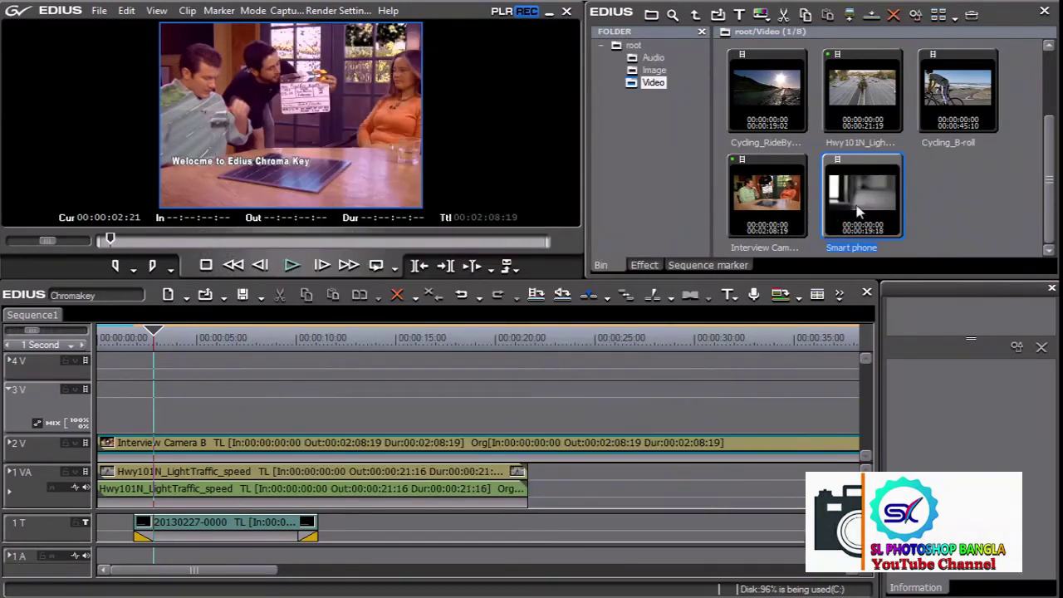
drag(241, 349, 165, 411)
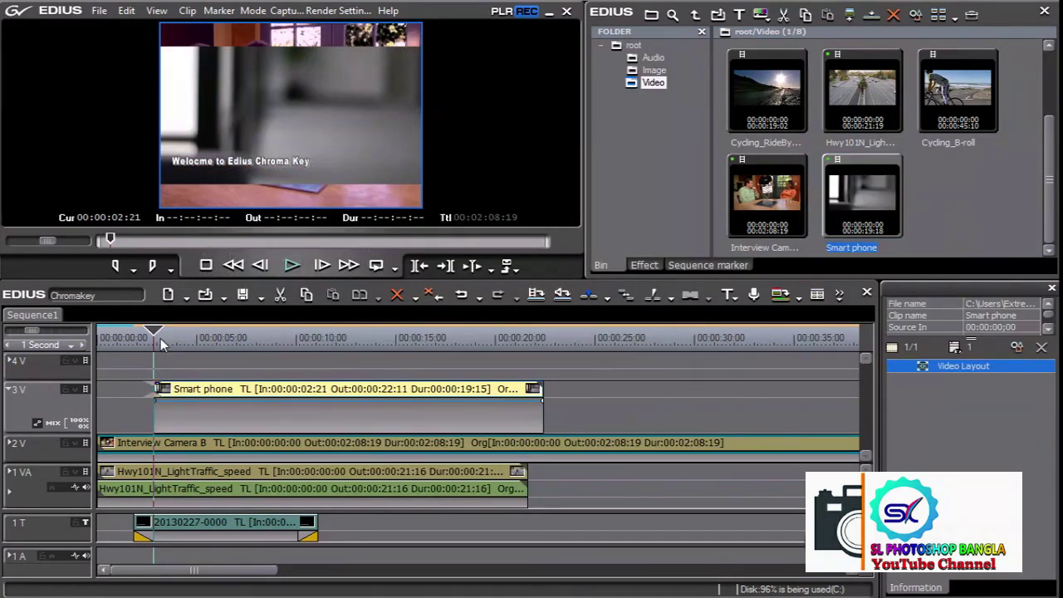
drag(162, 342, 213, 342)
drag(305, 394, 274, 397)
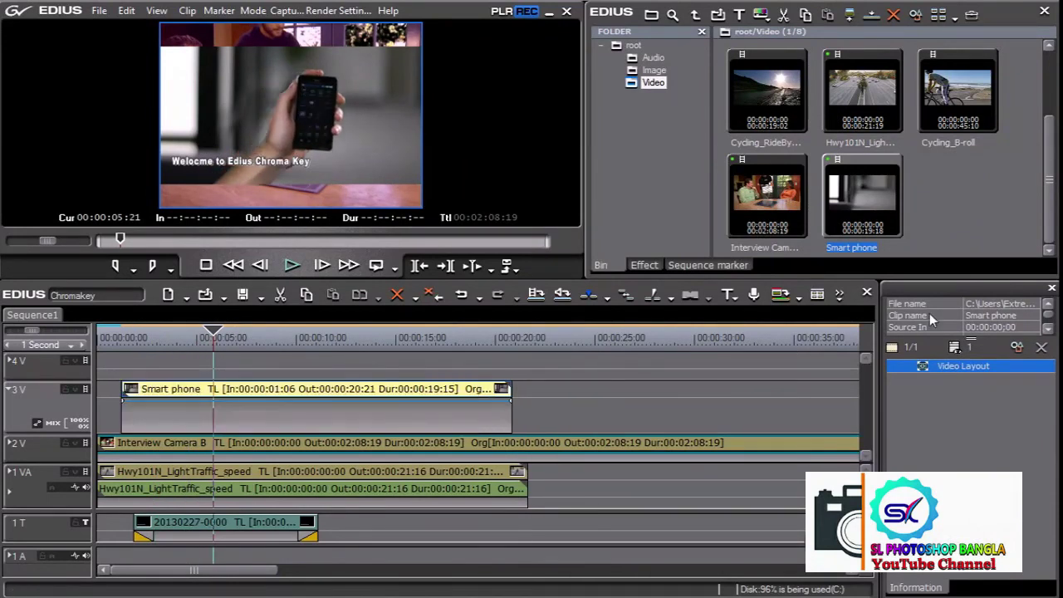
Add Chromakey to the Smart phone clip, sampling the phone-screen colour for Range 31 and Power 40.
click(644, 265)
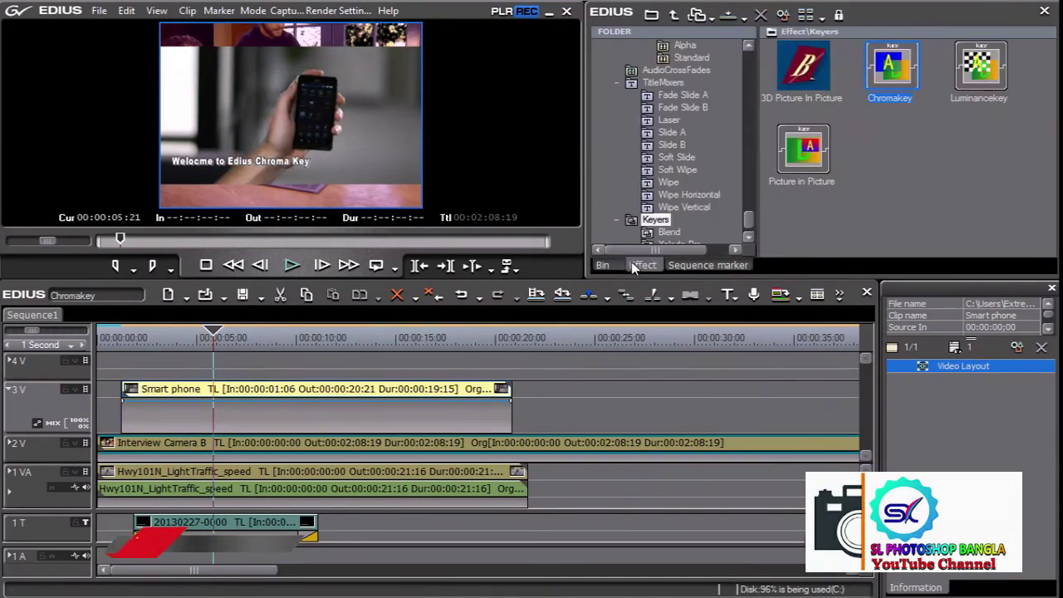
drag(884, 105, 314, 402)
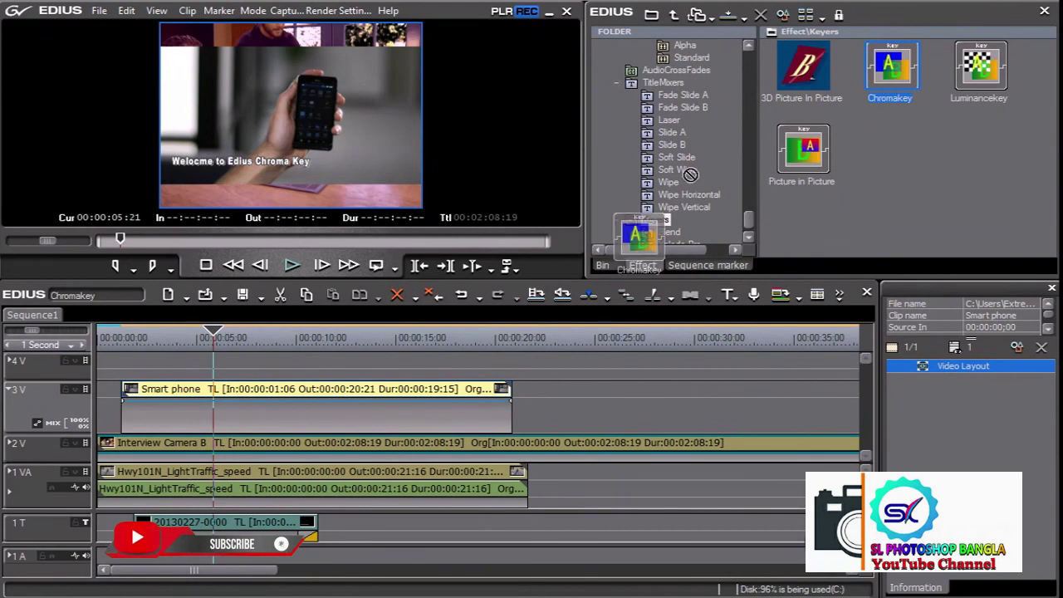
double_click(931, 368)
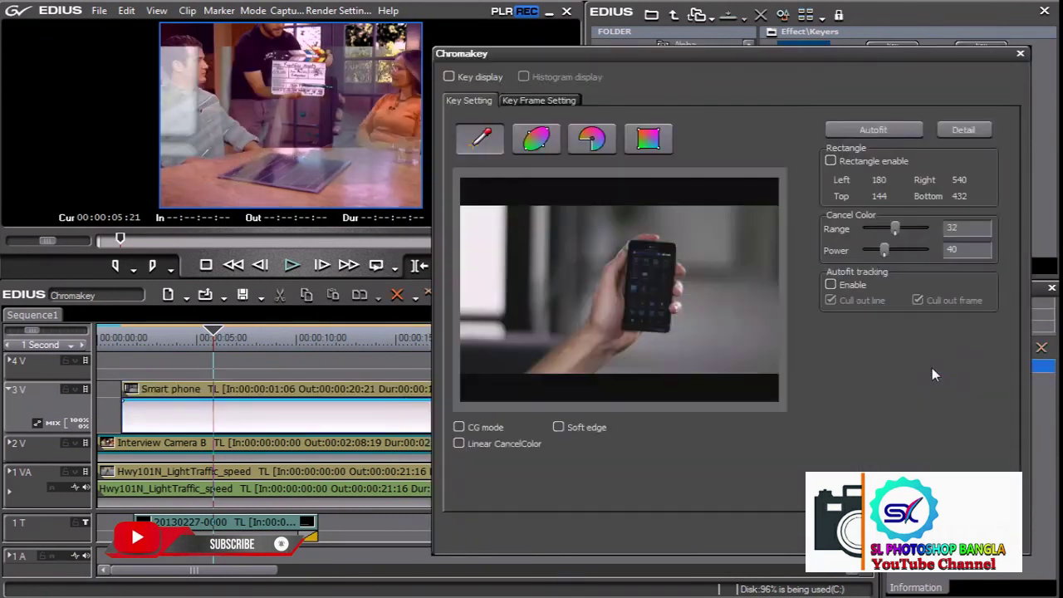
click(655, 275)
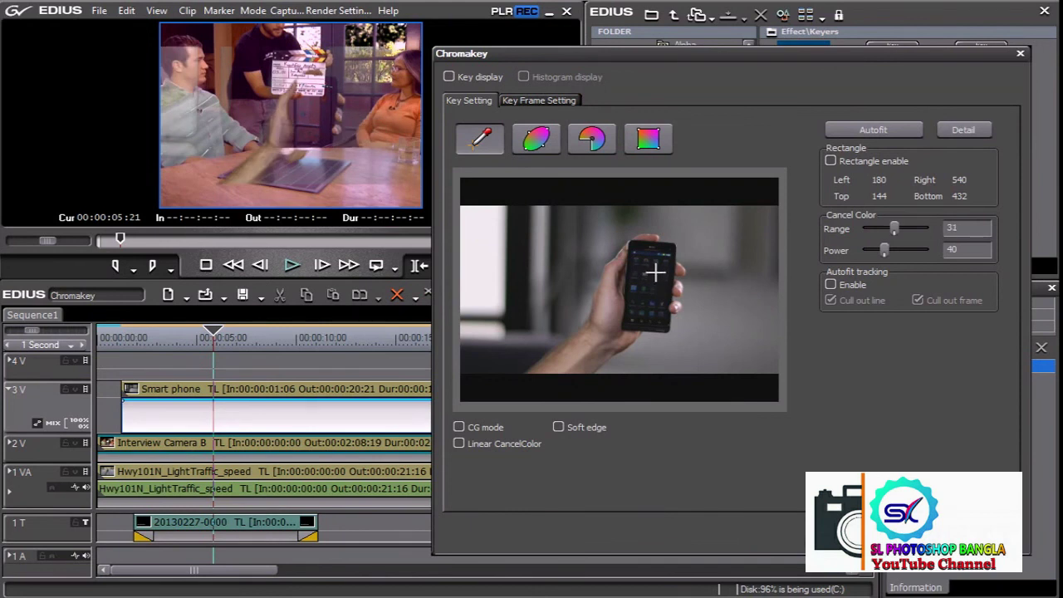
drag(215, 334, 227, 334)
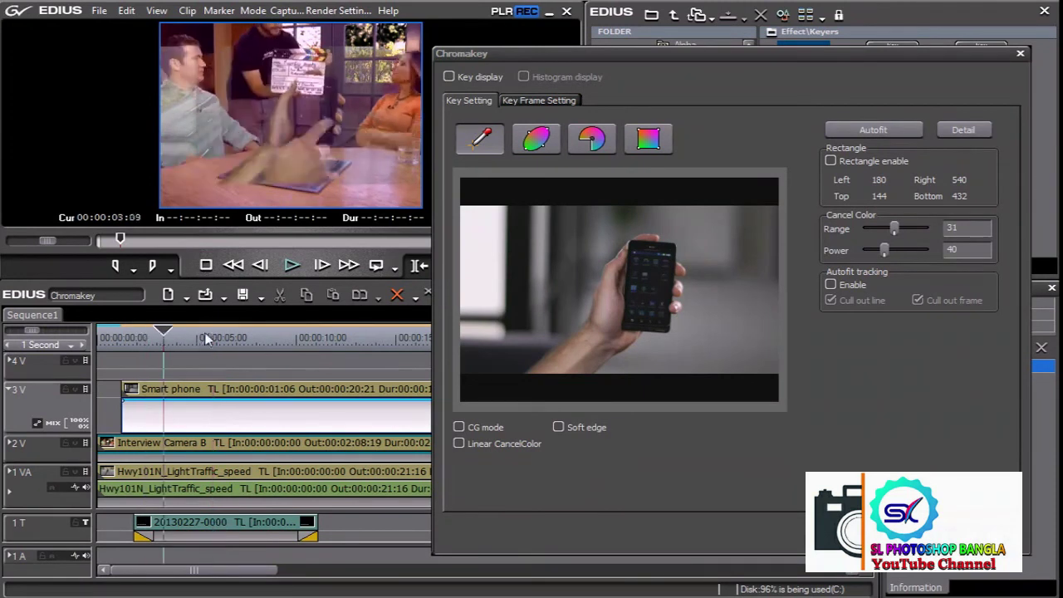
key(Return)
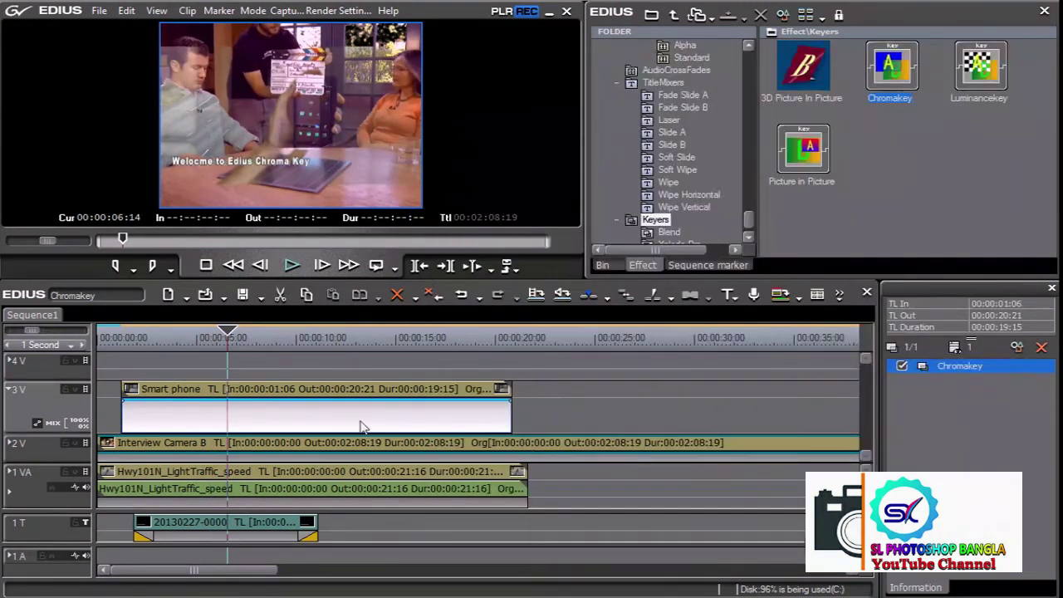
Scrub the composite and drag Interview Camera B off track 2V to reveal the highway.
mouse_move(228, 334)
mouse_down()
mouse_move(212, 353)
mouse_move(277, 358)
mouse_up()
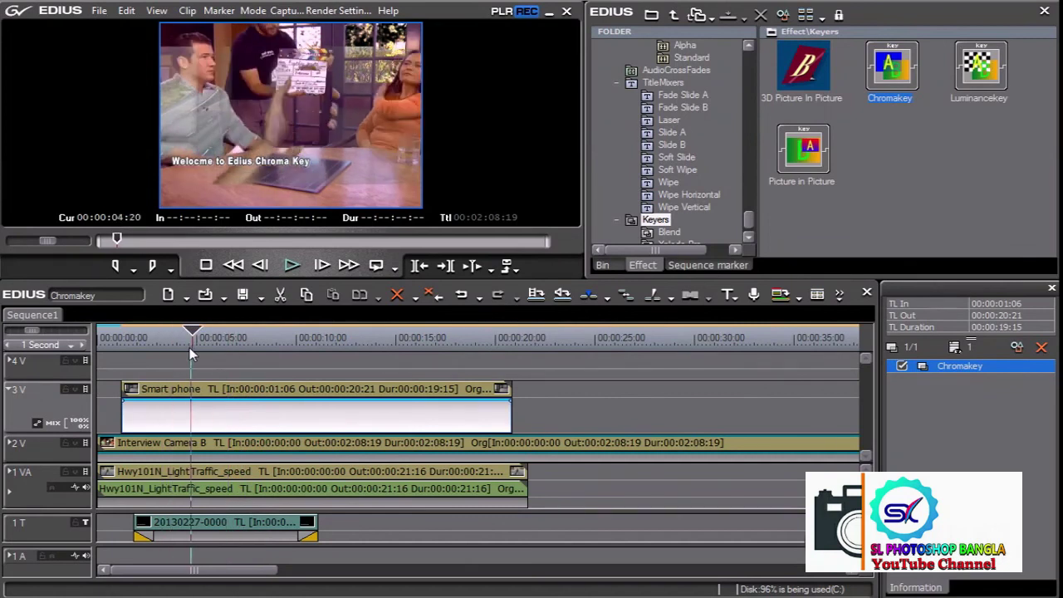
drag(276, 358, 358, 358)
drag(289, 447, 328, 408)
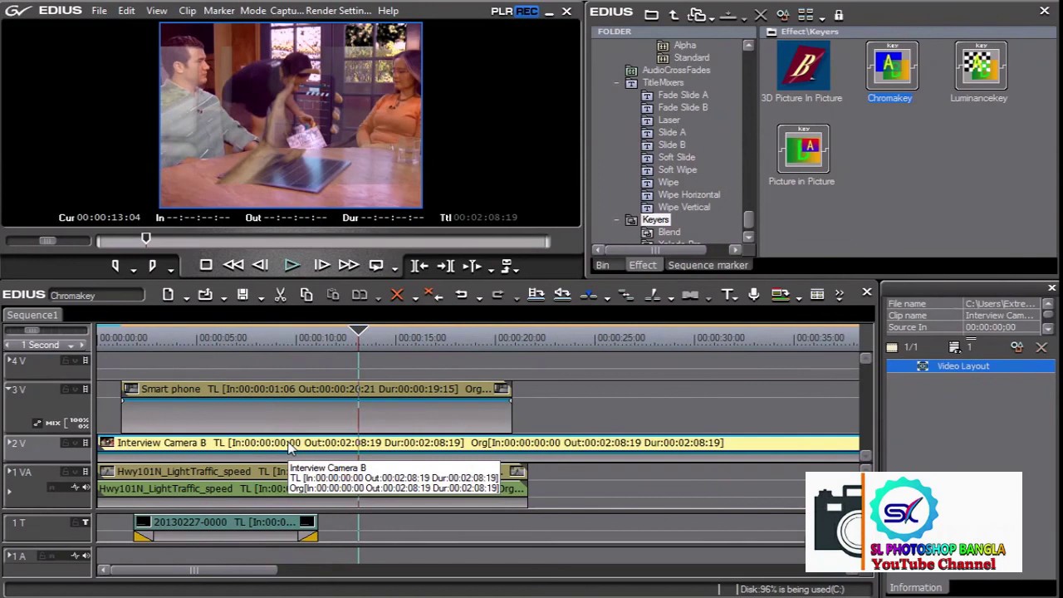
drag(372, 339, 222, 355)
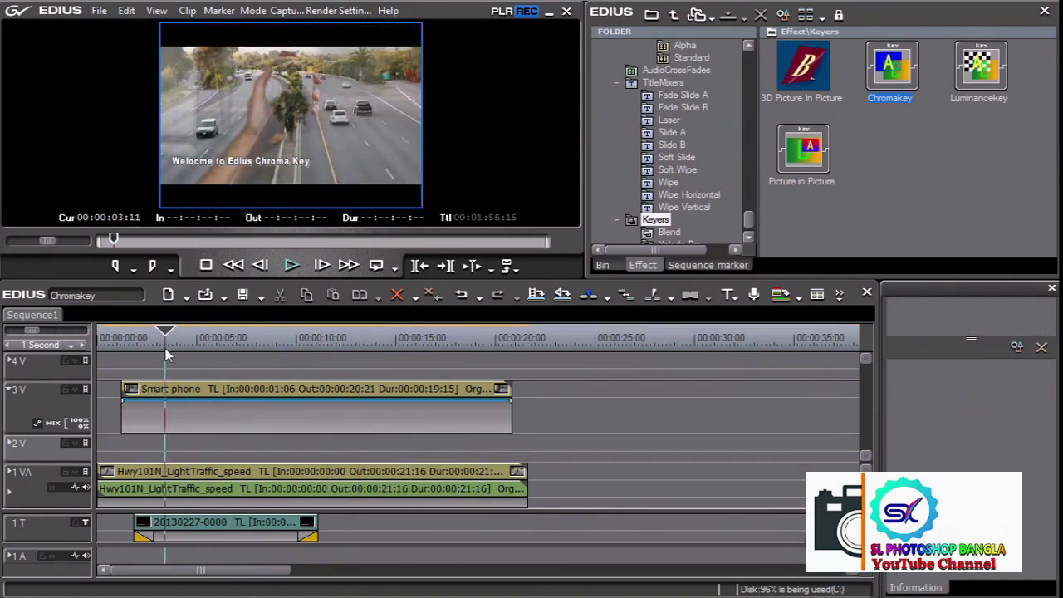
Reopen the Smart phone clip's Chromakey settings.
click(393, 394)
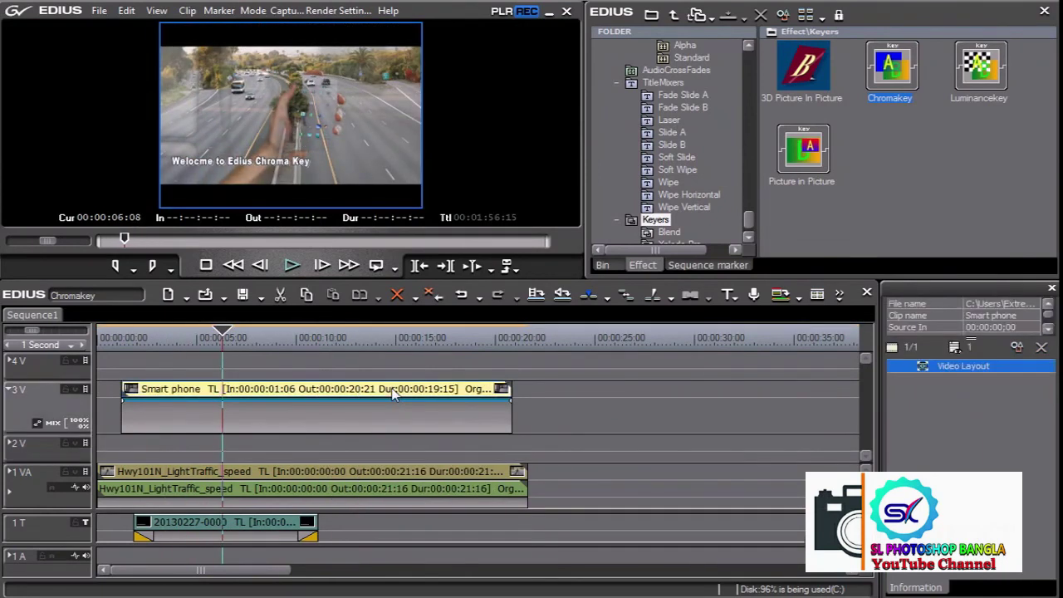
click(383, 411)
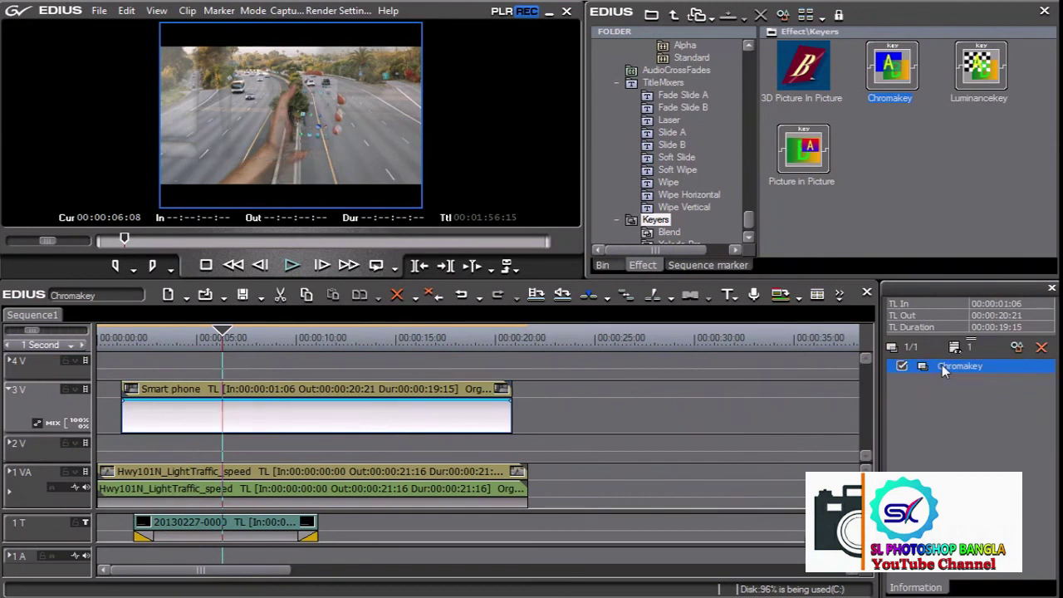
double_click(942, 364)
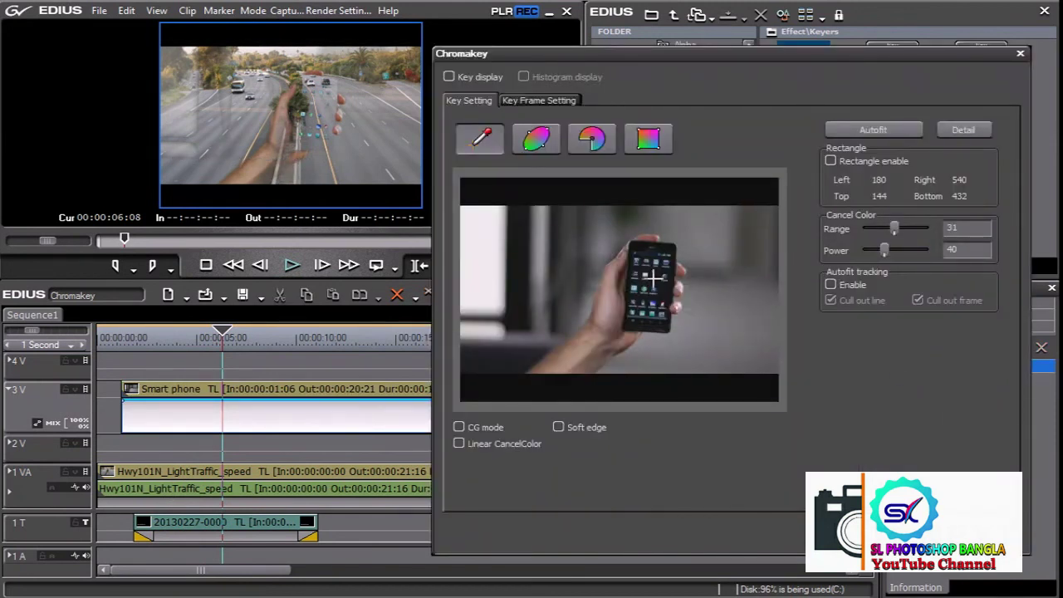
Move the Smart phone clip's key ellipse on the colour wheel into magenta, giving Range 32 and Power 40.
click(540, 143)
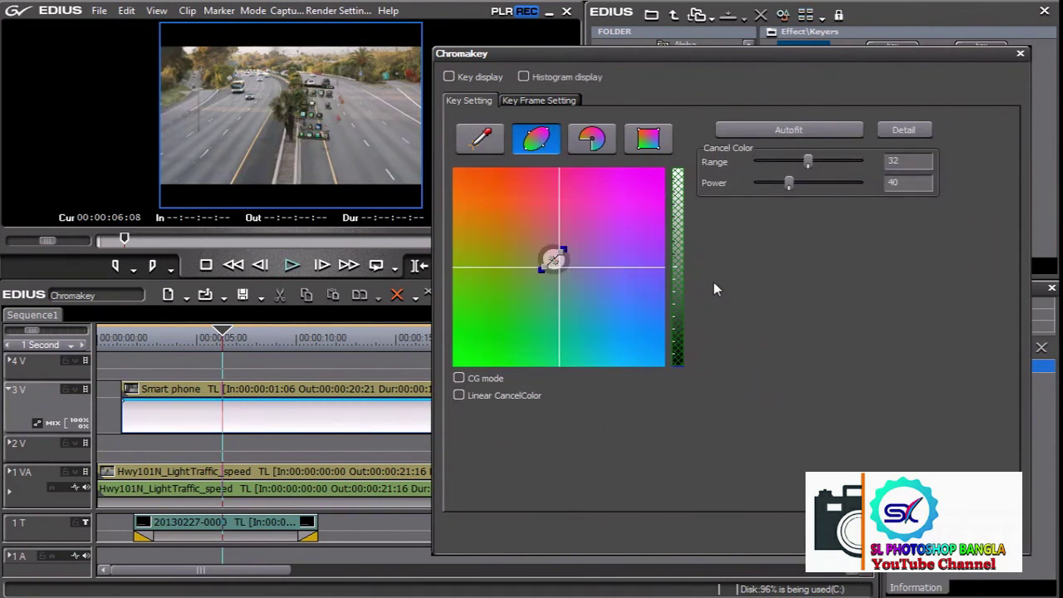
click(673, 296)
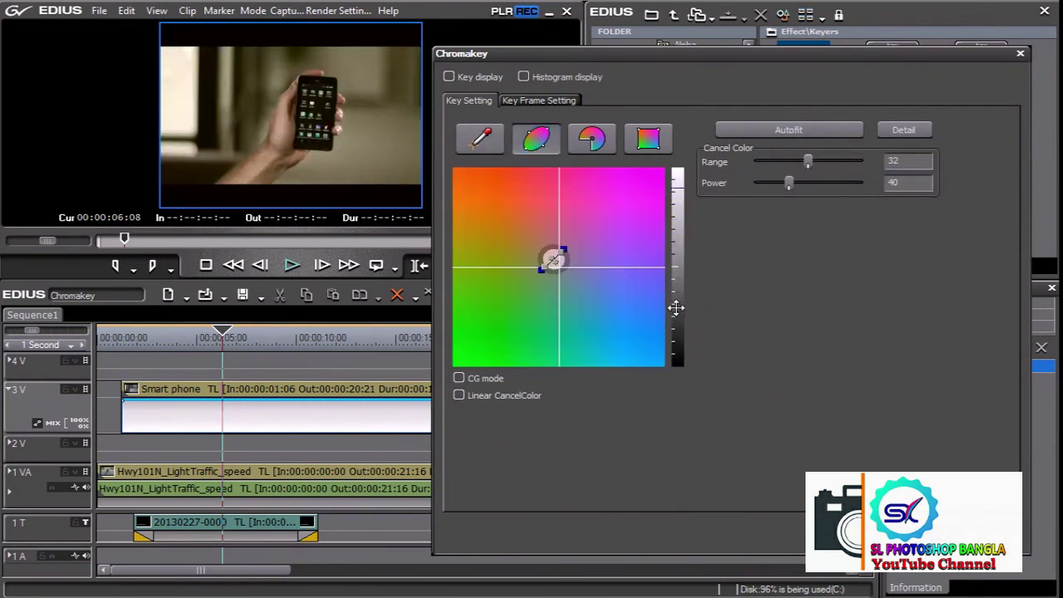
mouse_move(554, 259)
mouse_down()
mouse_move(524, 234)
mouse_move(496, 326)
mouse_move(581, 258)
mouse_move(594, 221)
mouse_up()
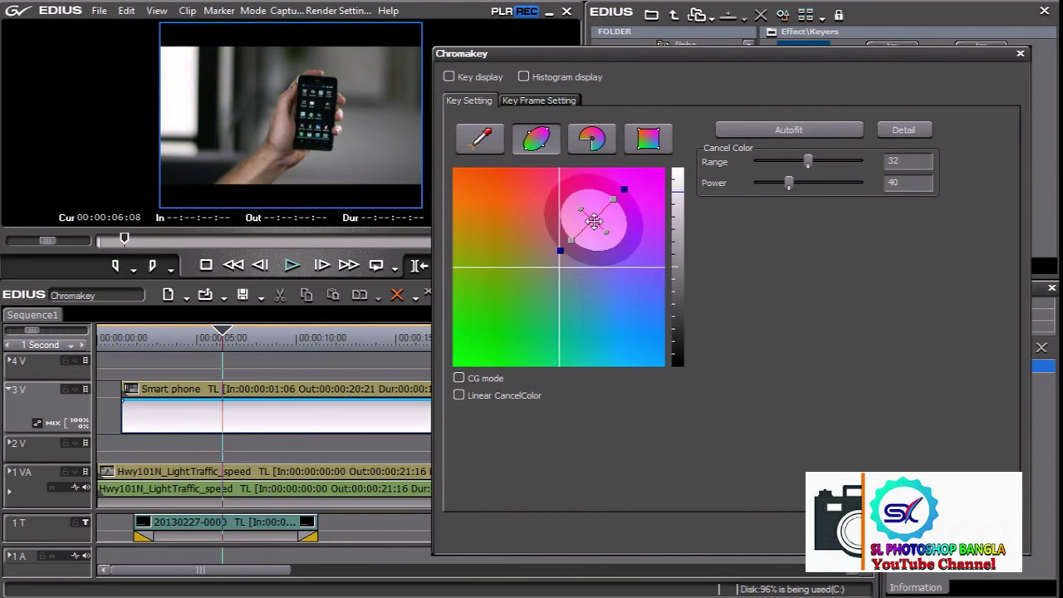
drag(268, 345, 265, 355)
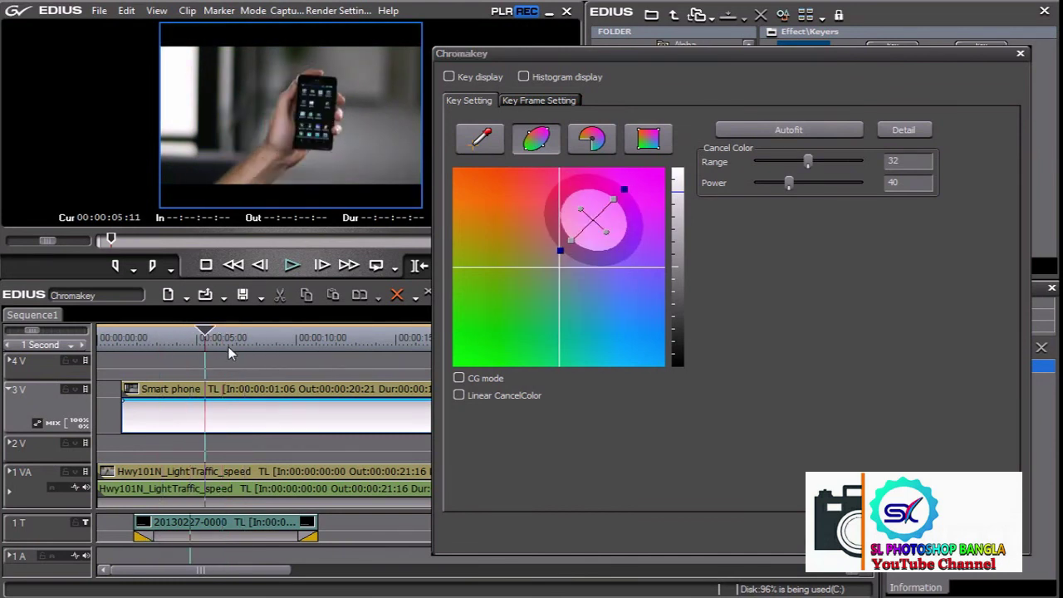
key(Return)
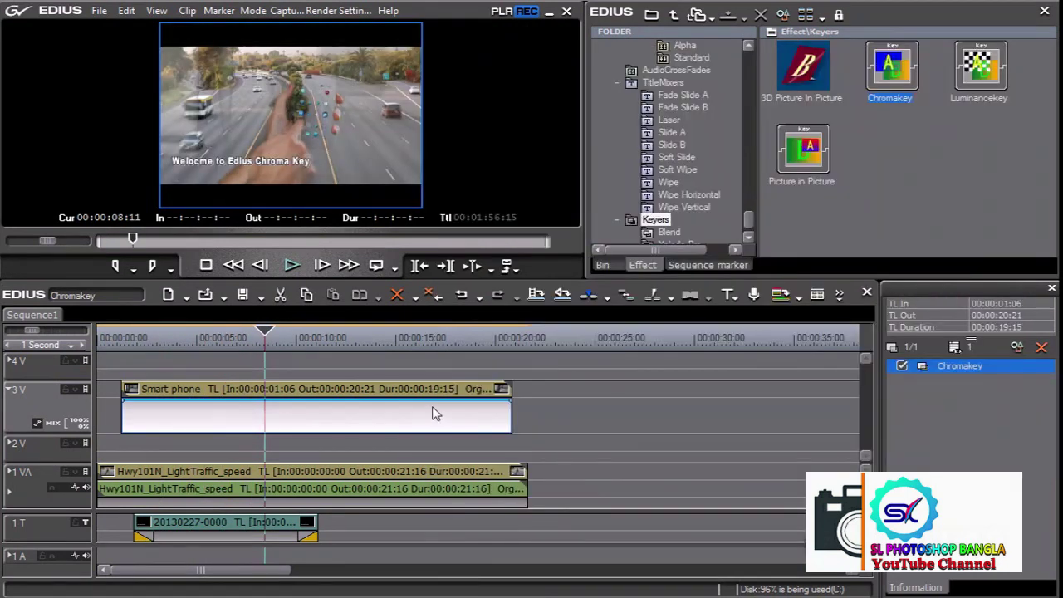
mouse_move(381, 409)
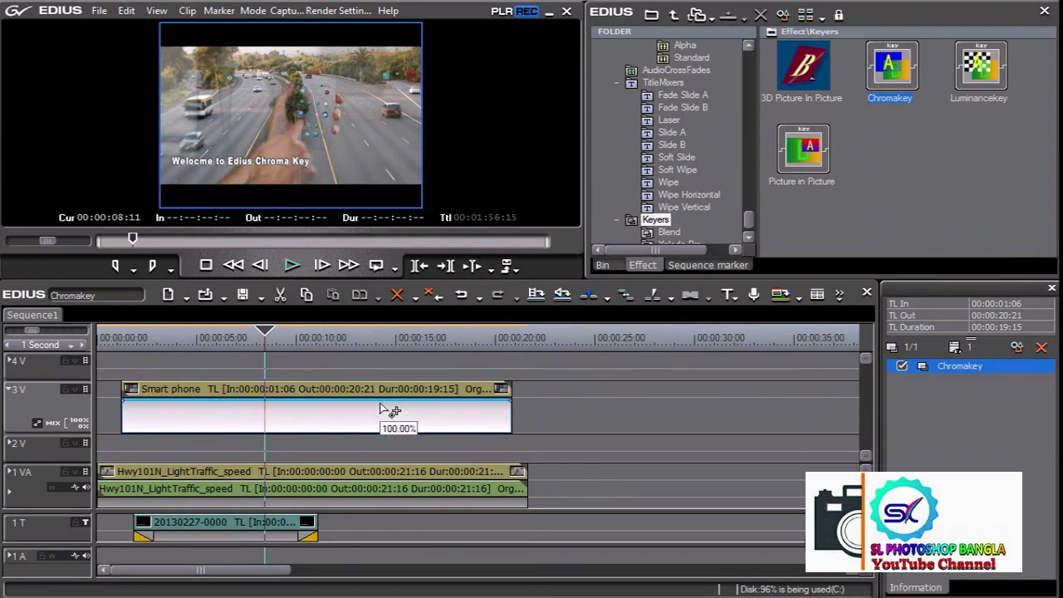